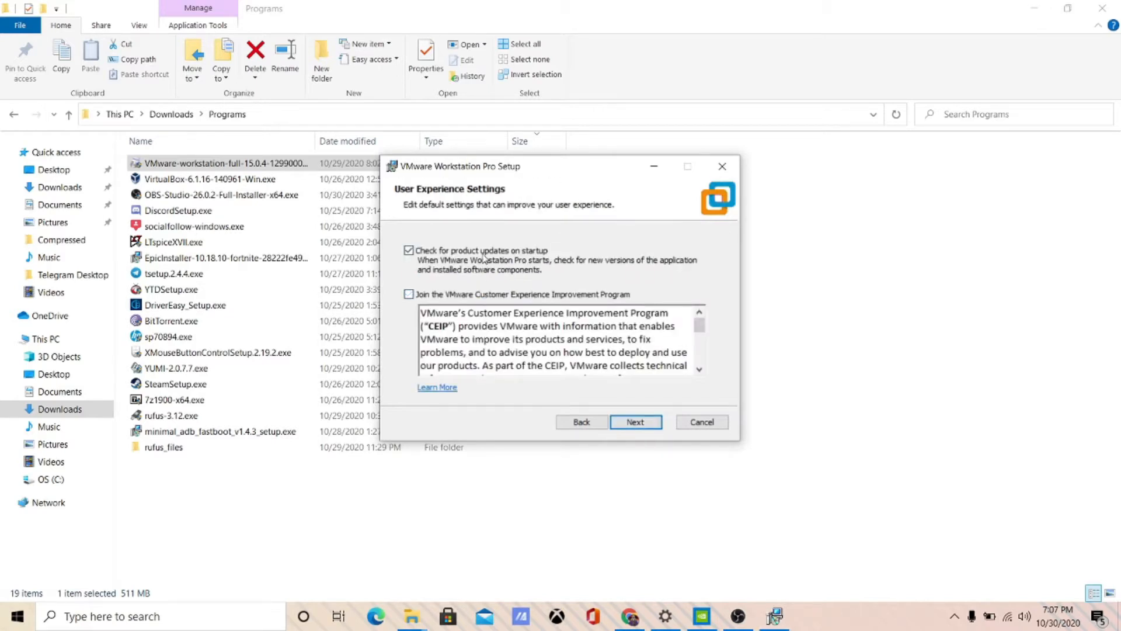
- Keep the default experience settings and both shortcuts, start installing, and browse up to Downloads
{"action": "left_click", "coordinate": [639, 424]}
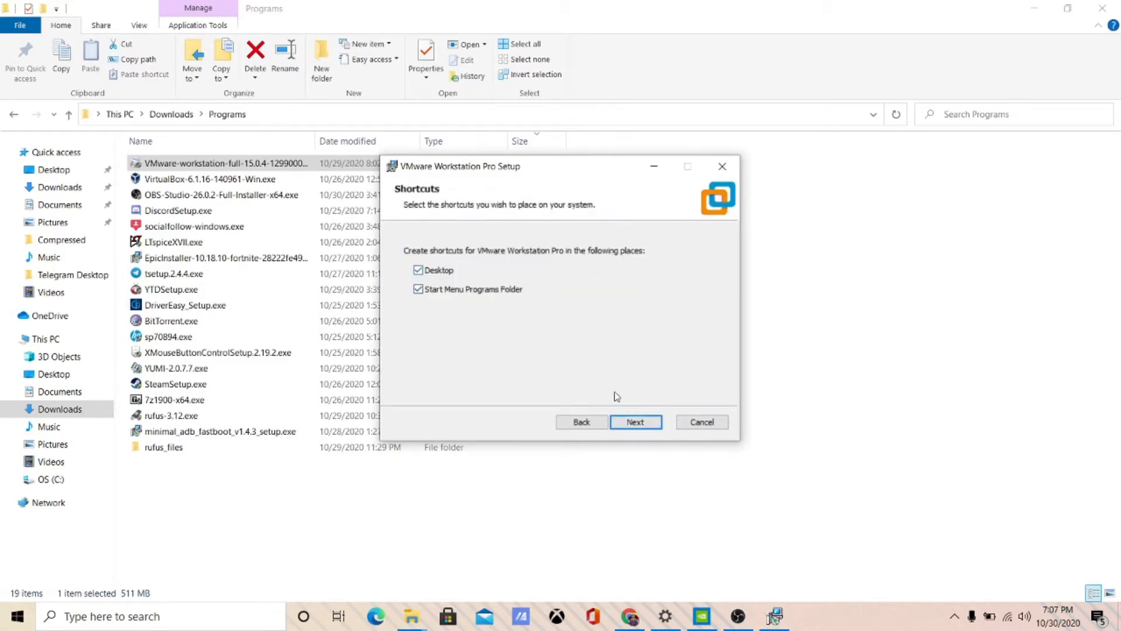
{"action": "left_click", "coordinate": [642, 422]}
{"action": "left_click", "coordinate": [631, 422]}
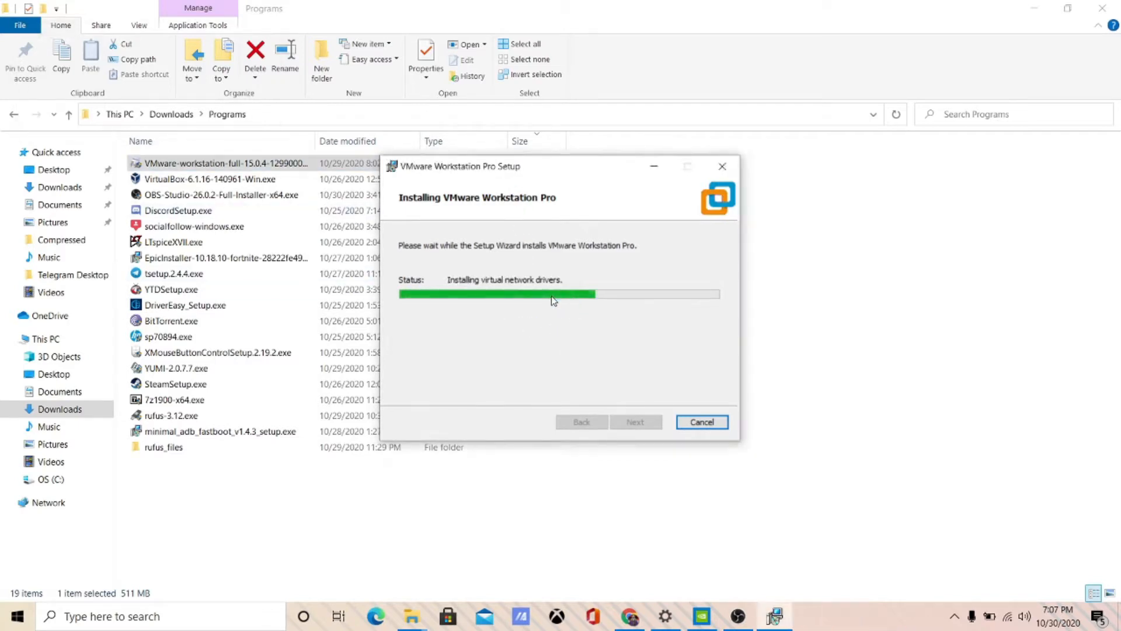
{"action": "left_click", "coordinate": [169, 119]}
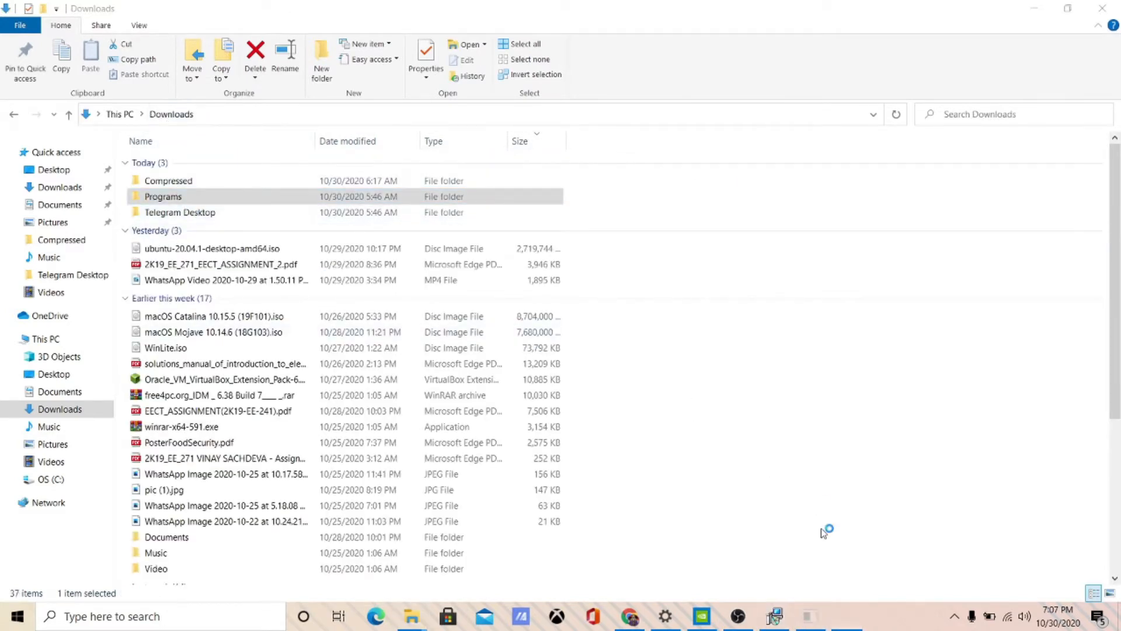
- Check the installation progress and look inside the Compressed folder in Downloads
{"action": "left_click", "coordinate": [783, 618]}
{"action": "left_click", "coordinate": [183, 184]}
{"action": "double_click", "coordinate": [183, 185]}
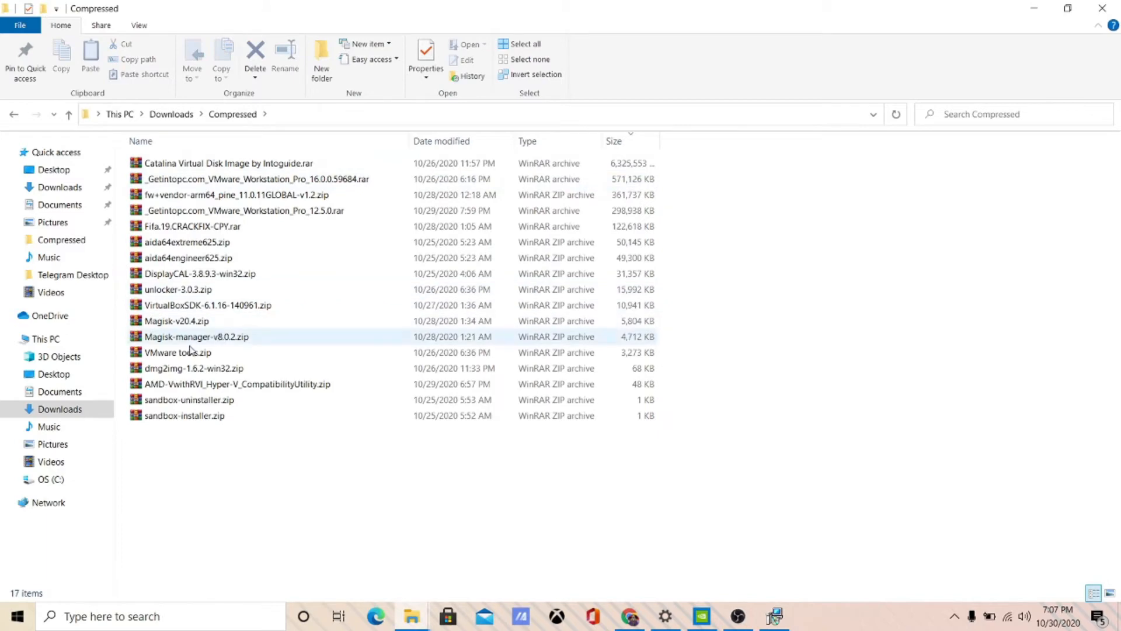
{"action": "left_click", "coordinate": [69, 409]}
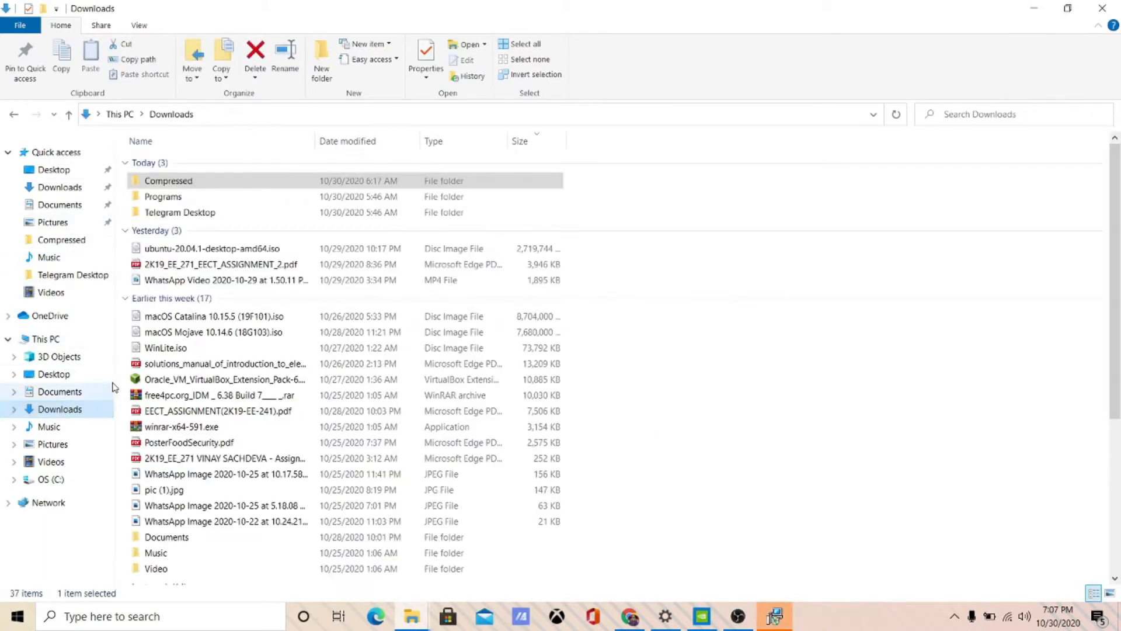
- Open the unlocker-3.0.3 folder full screen and click Finish on the completed VMware setup
{"action": "key", "text": "super"}
{"action": "type", "text": "un"}
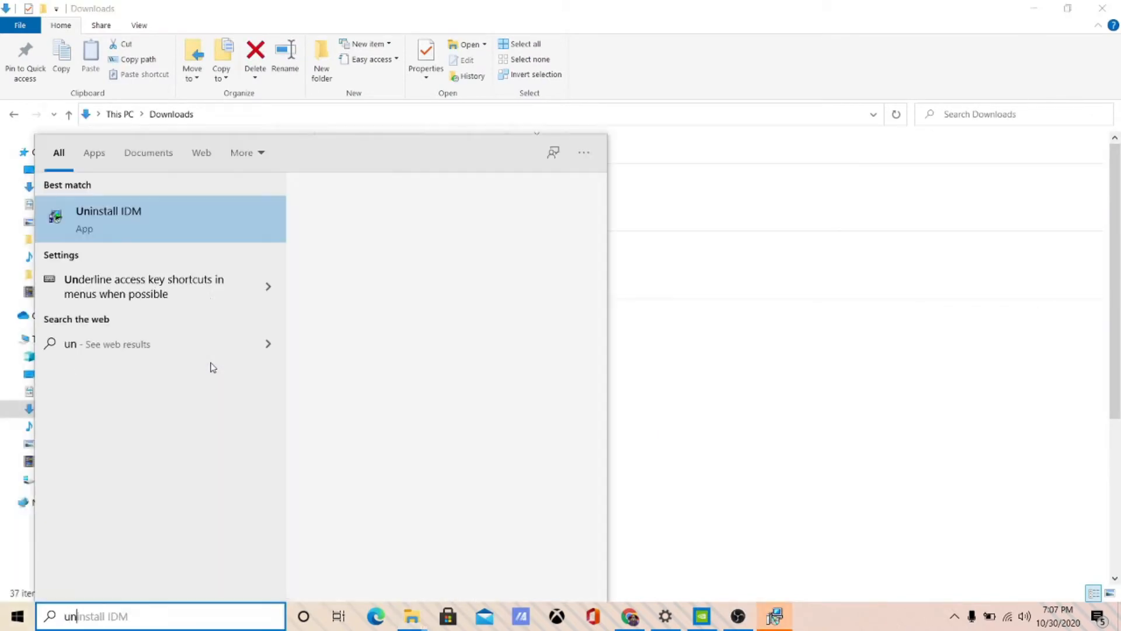
{"action": "left_click", "coordinate": [176, 271]}
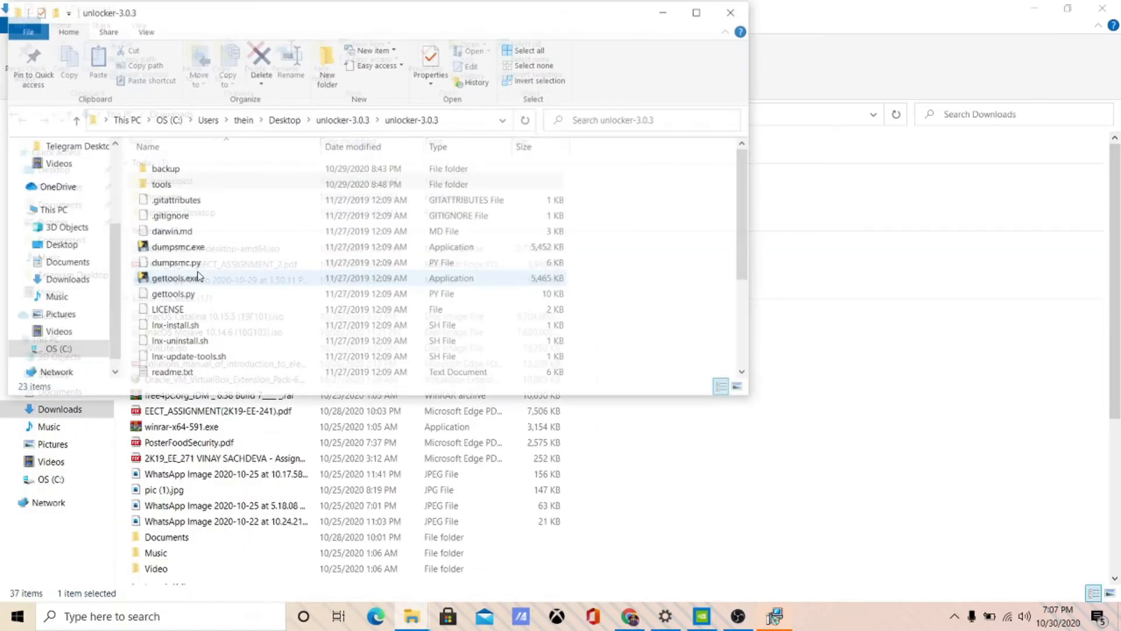
{"action": "left_click", "coordinate": [699, 11]}
{"action": "left_click", "coordinate": [774, 614]}
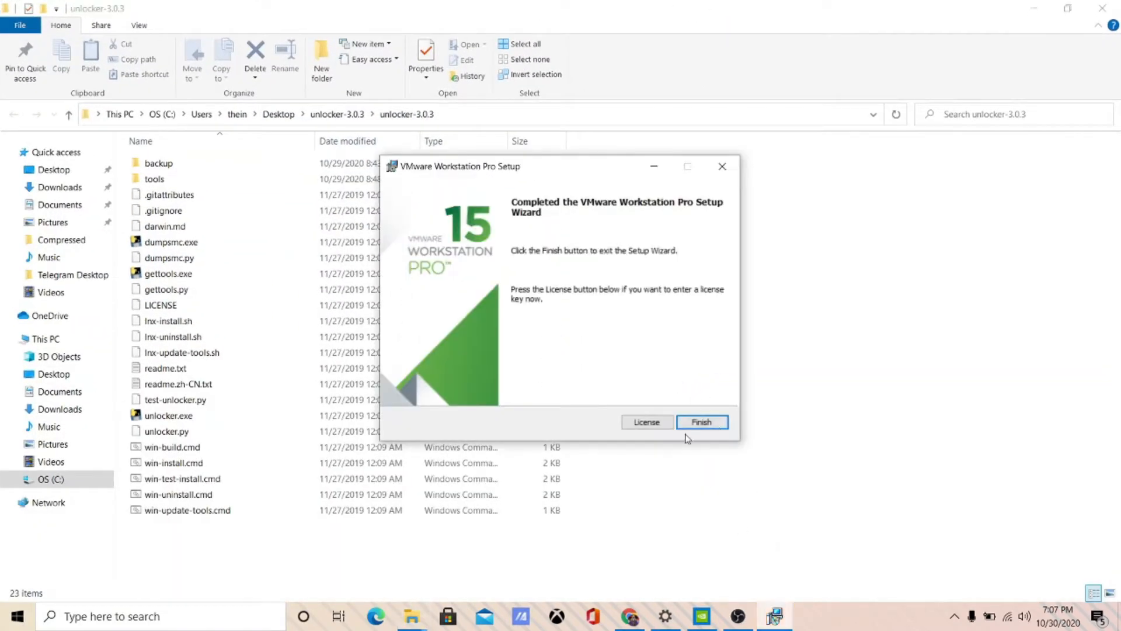
{"action": "left_click", "coordinate": [701, 422]}
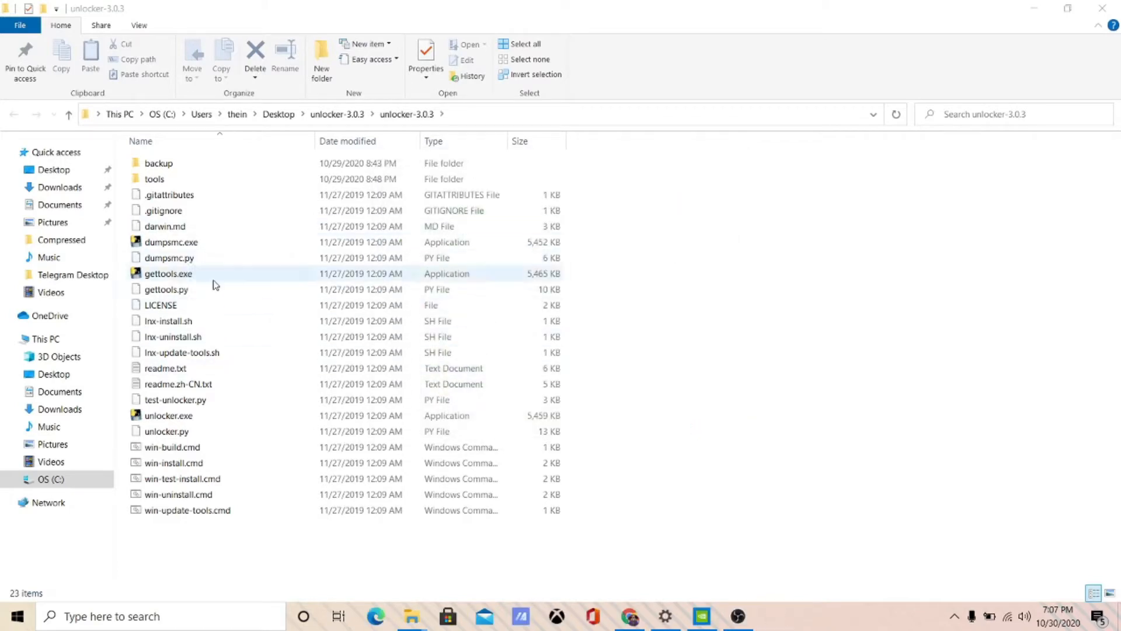
- Run win-install.cmd as administrator, confirm re-downloading the tools, and minimize the script window
{"action": "left_click", "coordinate": [281, 464]}
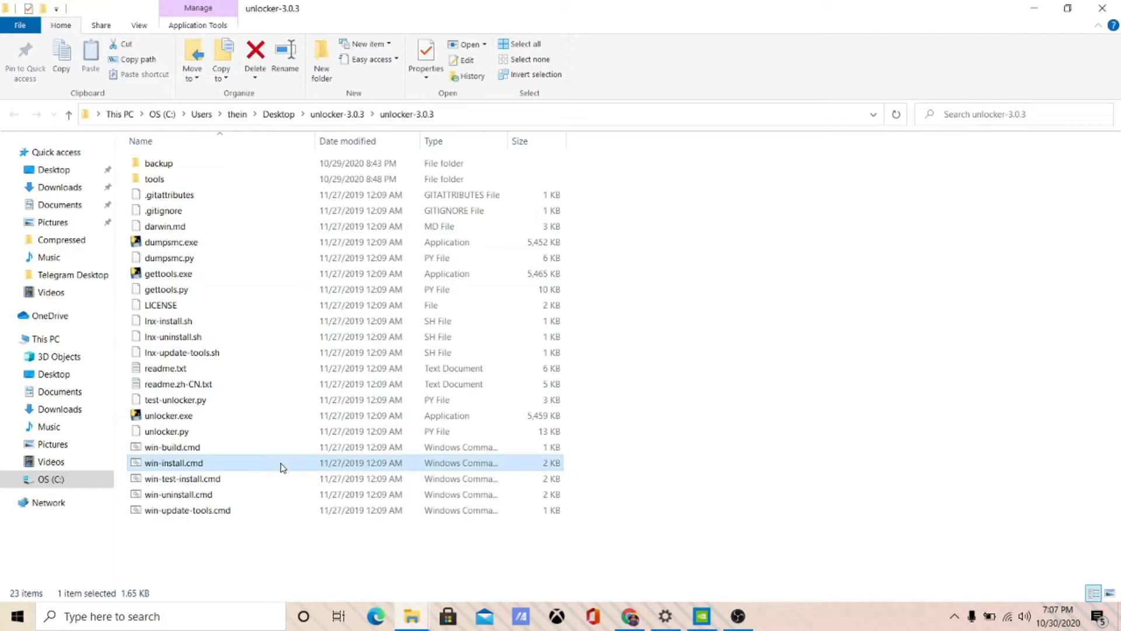
{"action": "right_click", "coordinate": [282, 465]}
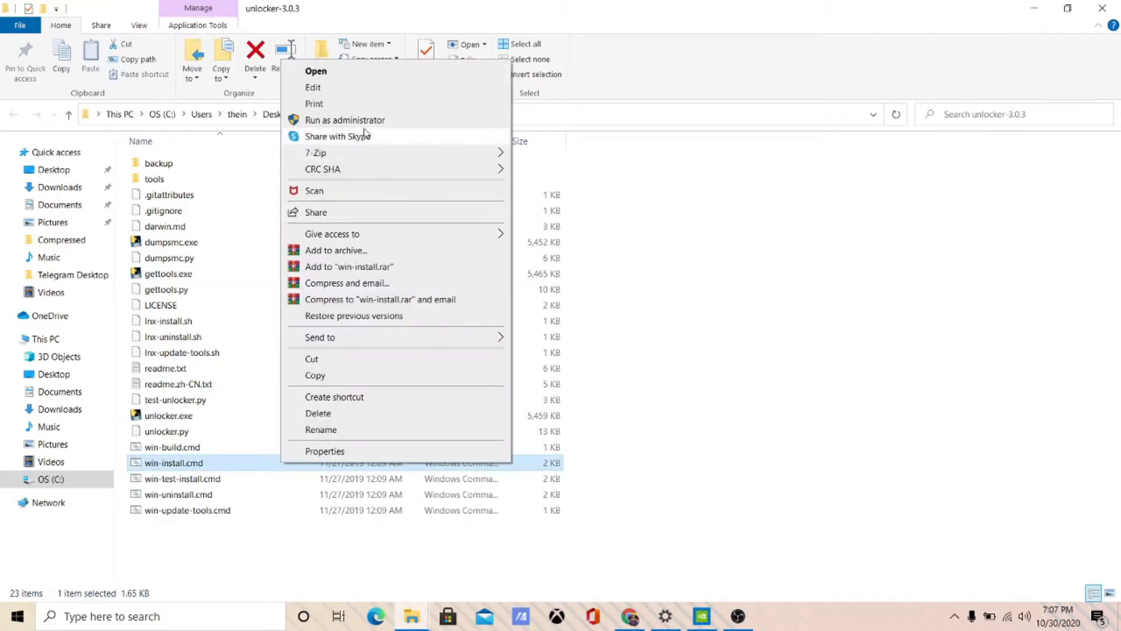
{"action": "left_click", "coordinate": [351, 115]}
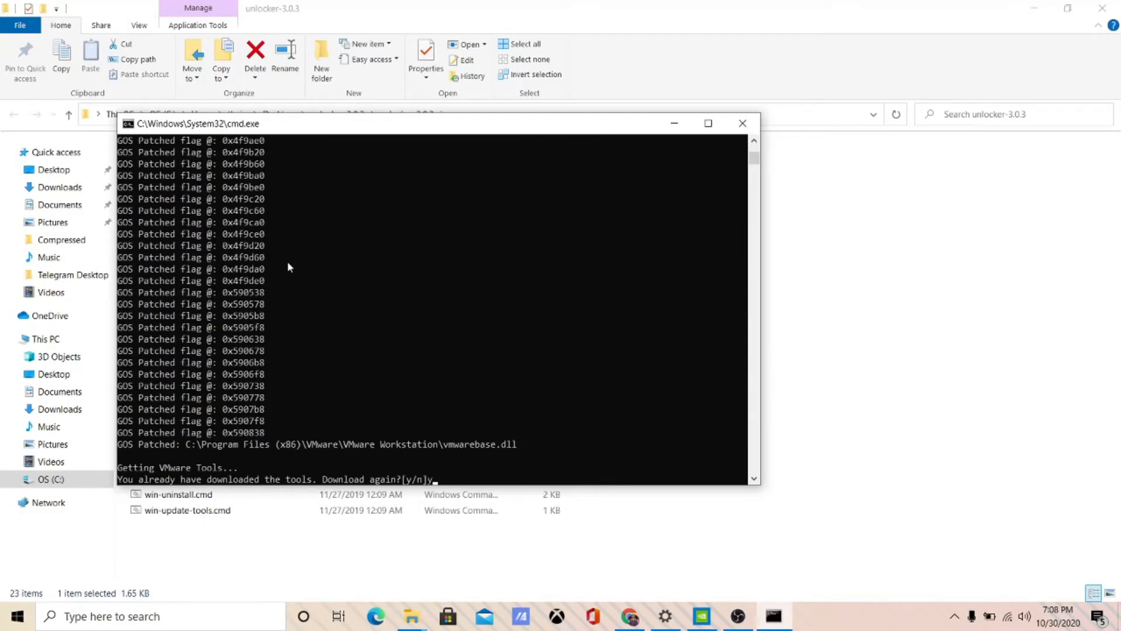
{"action": "key", "text": "Return"}
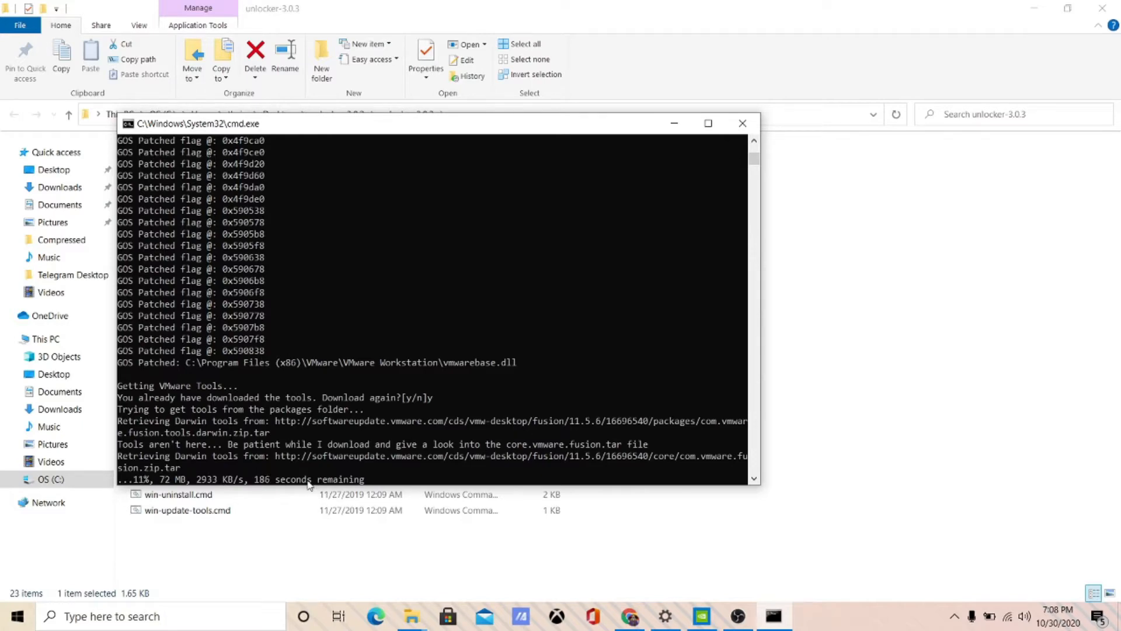
{"action": "left_click", "coordinate": [737, 614]}
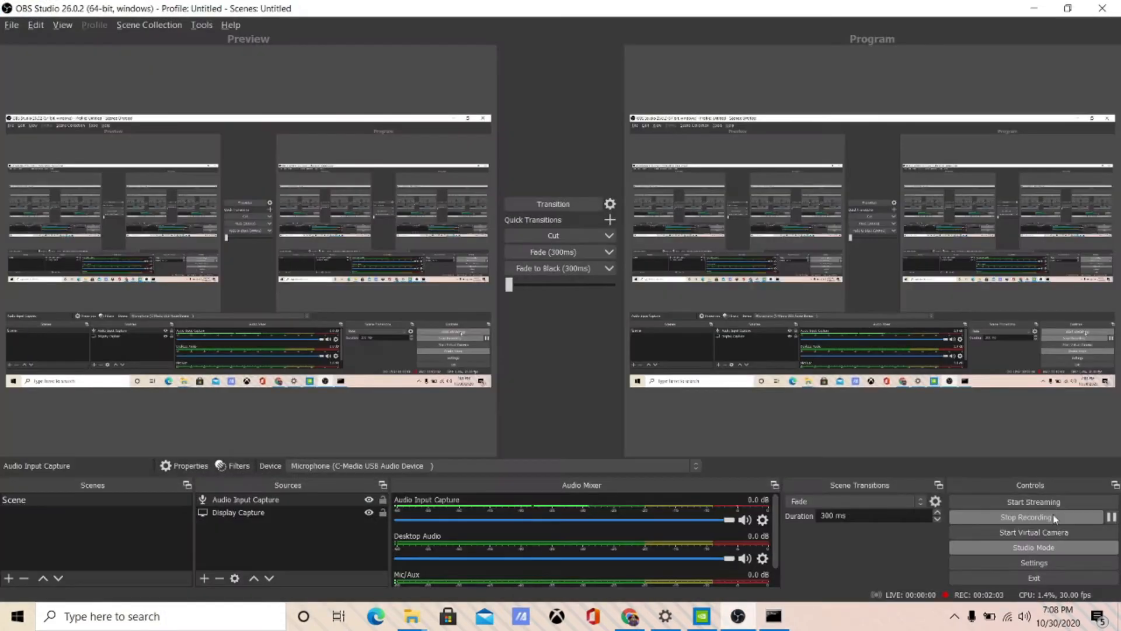
{"action": "left_click", "coordinate": [1033, 8]}
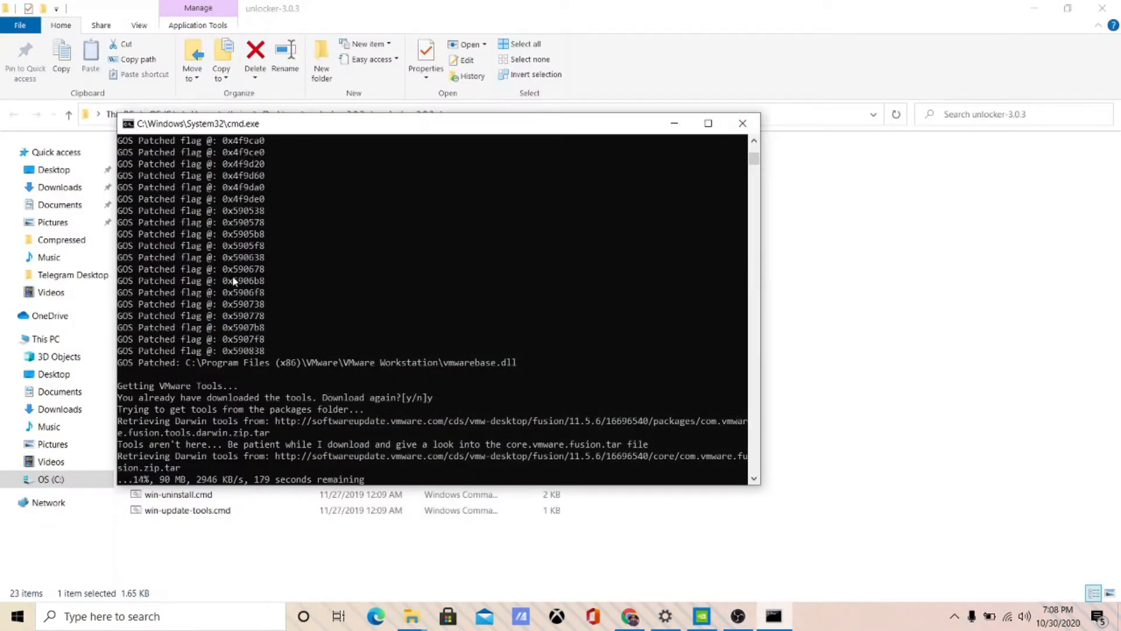
{"action": "left_click", "coordinate": [675, 123]}
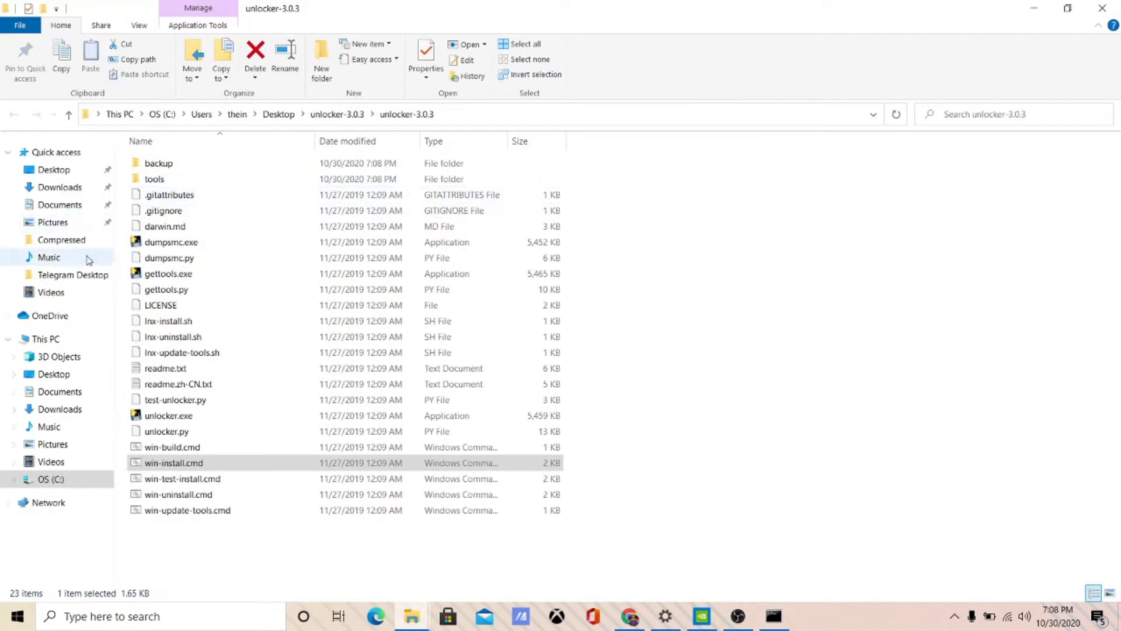
- Select the macOS Mojave 10.14.6 disc image in the Downloads folder
{"action": "left_click", "coordinate": [83, 191]}
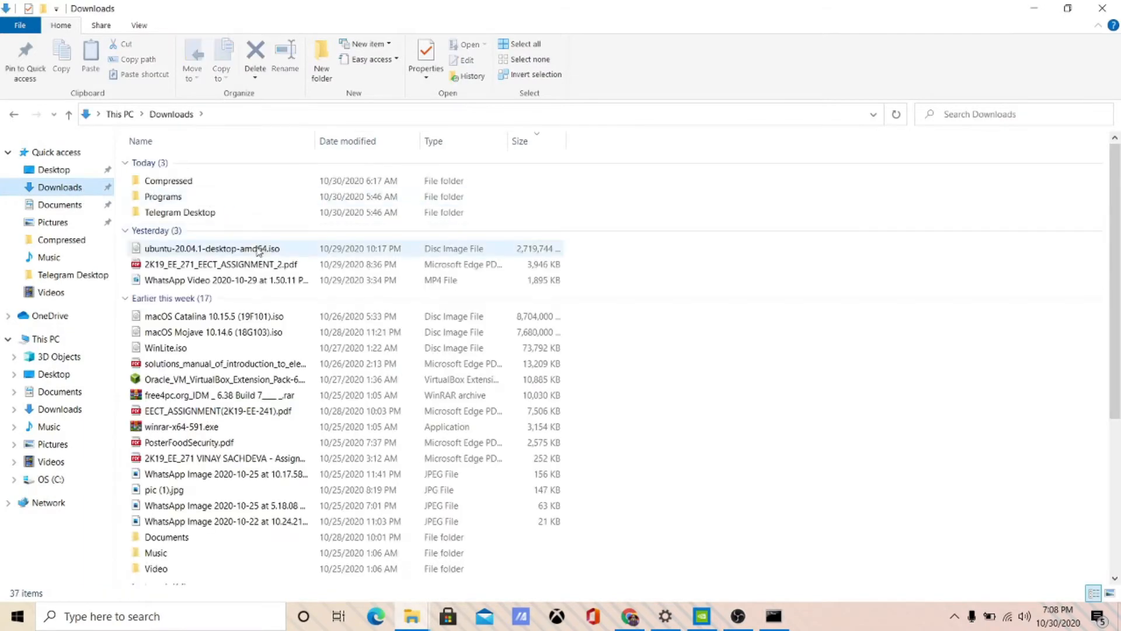
{"action": "scroll", "coordinate": [246, 348], "scroll_direction": "down", "scroll_amount": 1}
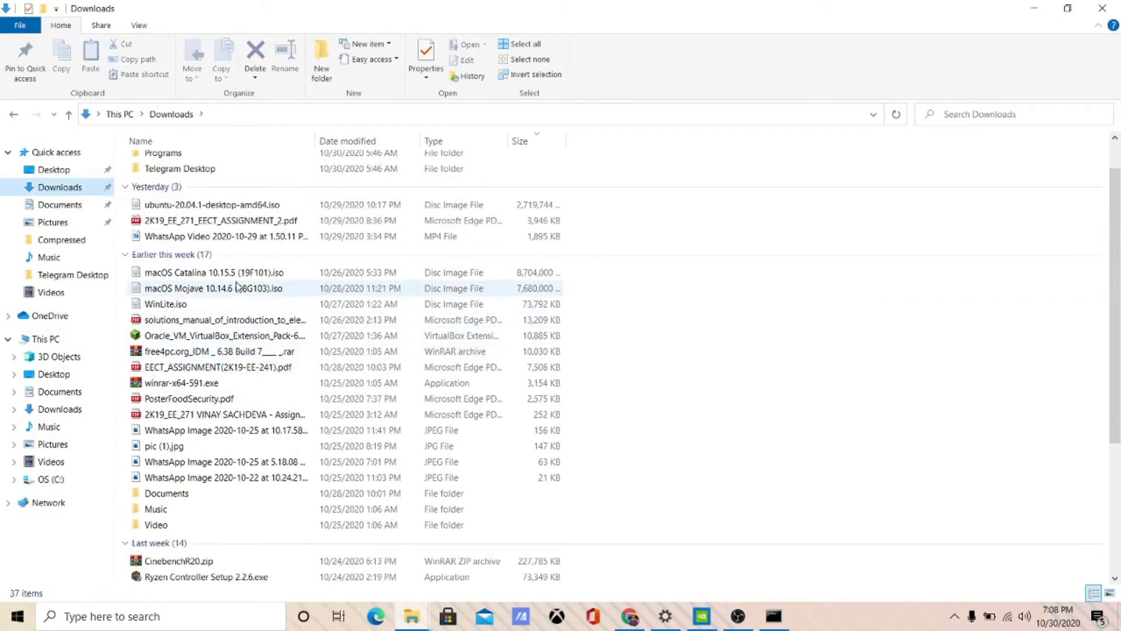
{"action": "left_click", "coordinate": [239, 287]}
{"action": "left_click", "coordinate": [239, 278]}
{"action": "left_click", "coordinate": [242, 289]}
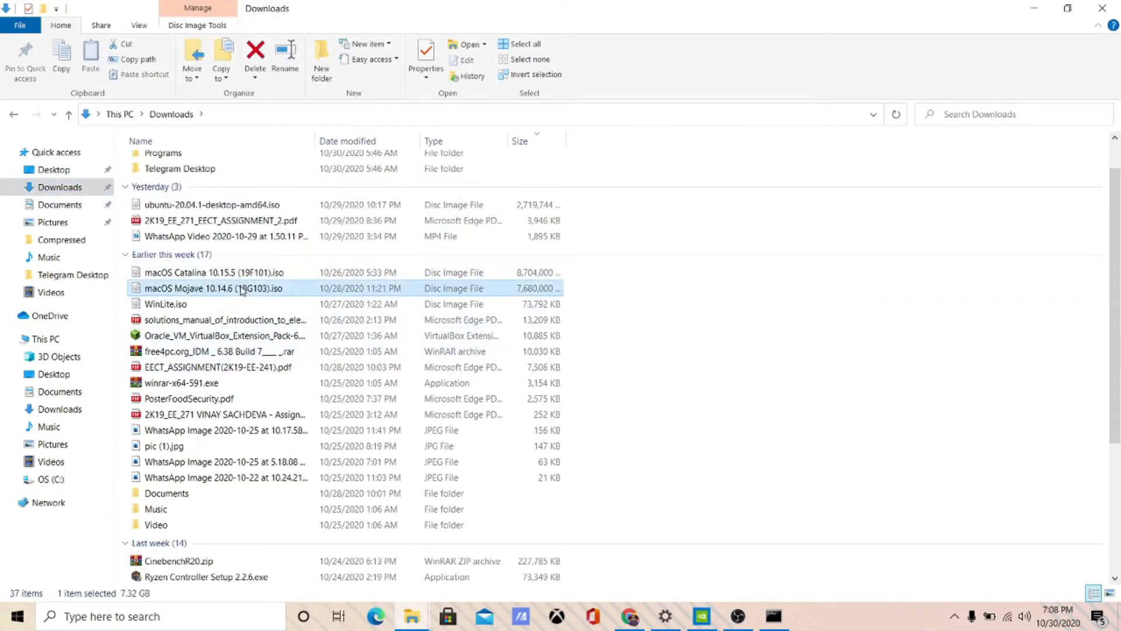
- Minimize the Downloads window and close the graphics settings and NVIDIA Control Panel
{"action": "left_click", "coordinate": [1021, 6]}
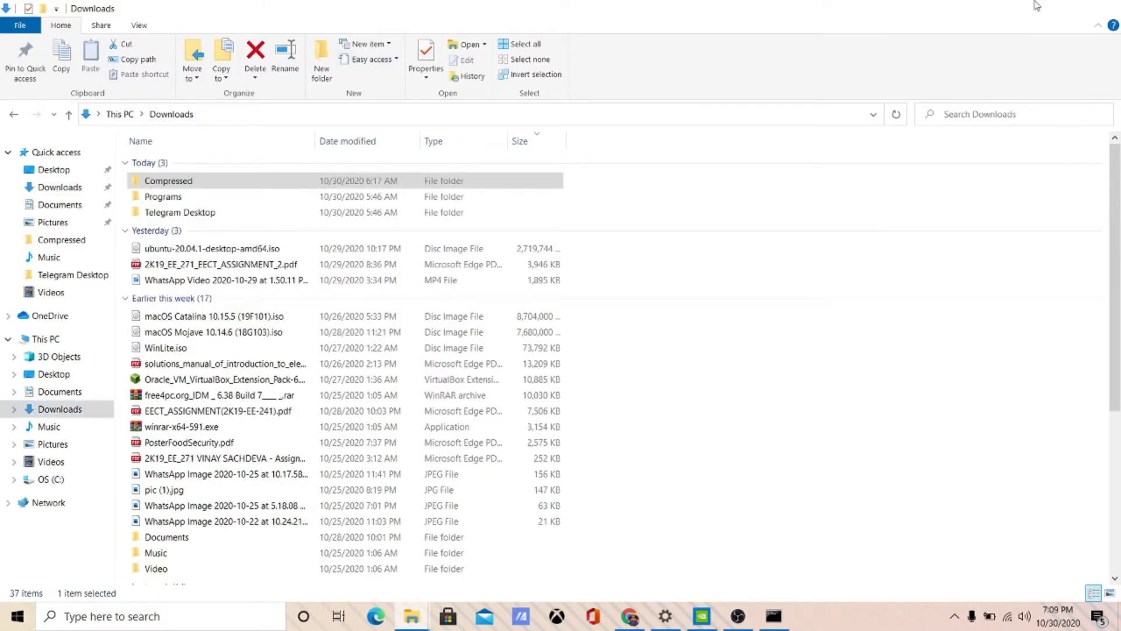
{"action": "left_click", "coordinate": [1035, 5]}
{"action": "left_click", "coordinate": [1103, 12]}
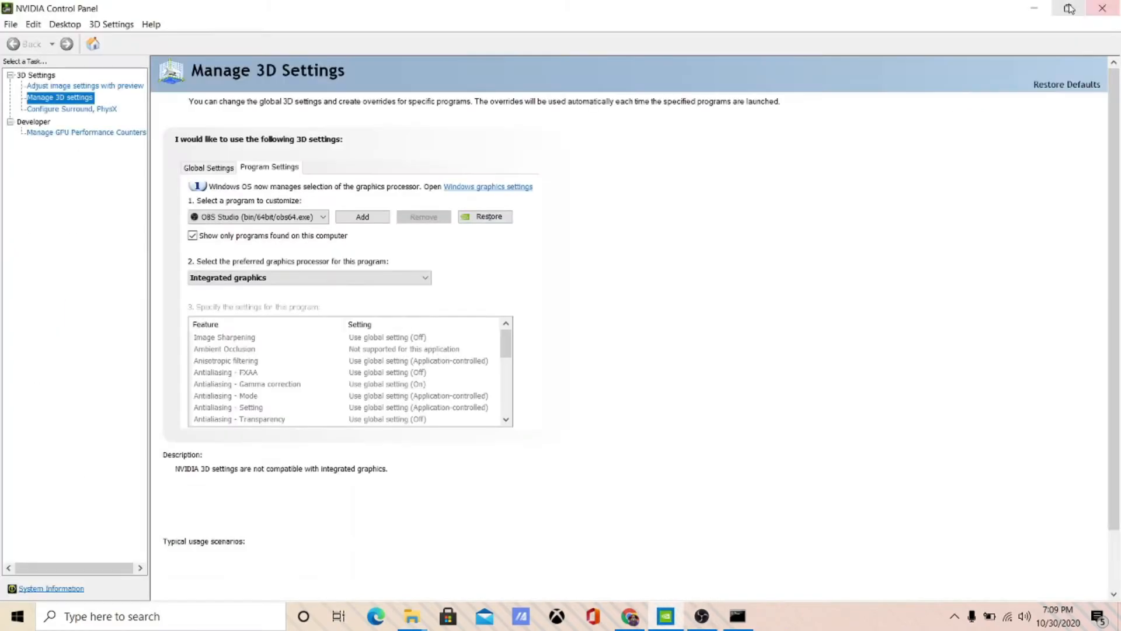
{"action": "left_click", "coordinate": [1105, 6]}
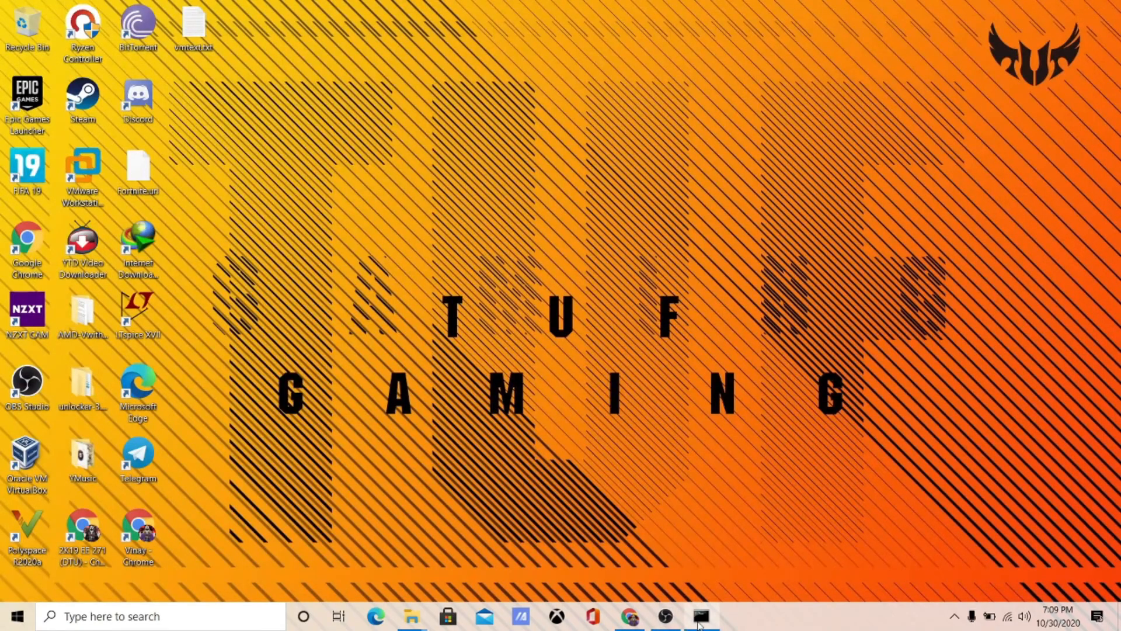
- Select the smc.version, cpuid and featureCompat lines in vmtext.txt, close Notepad, and restore the download window
{"action": "left_click", "coordinate": [701, 619]}
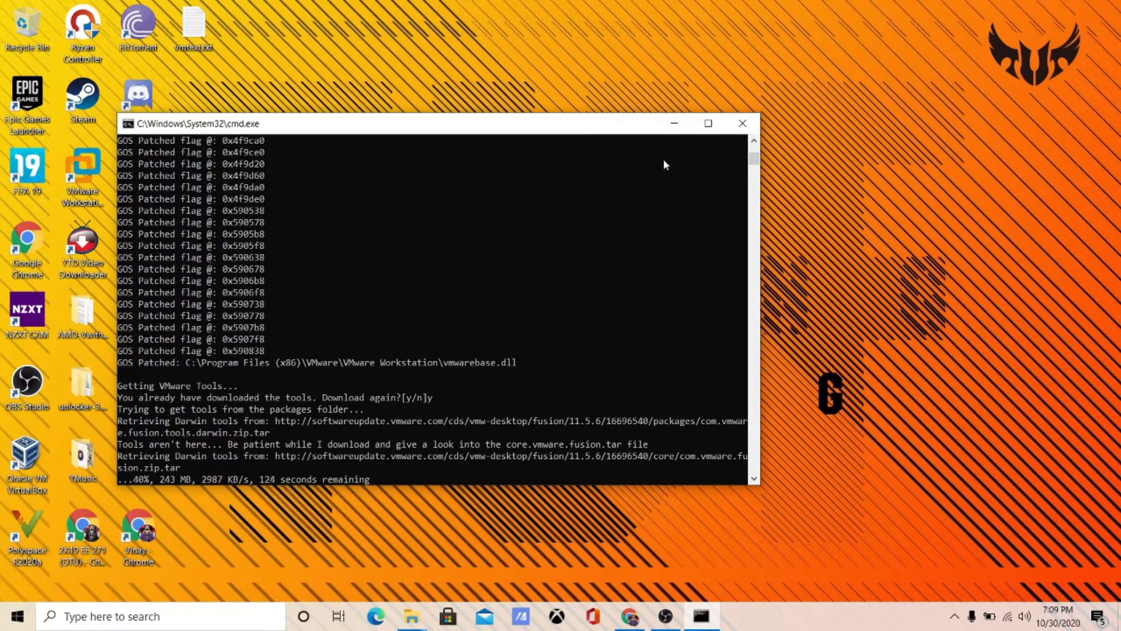
{"action": "left_click", "coordinate": [674, 126]}
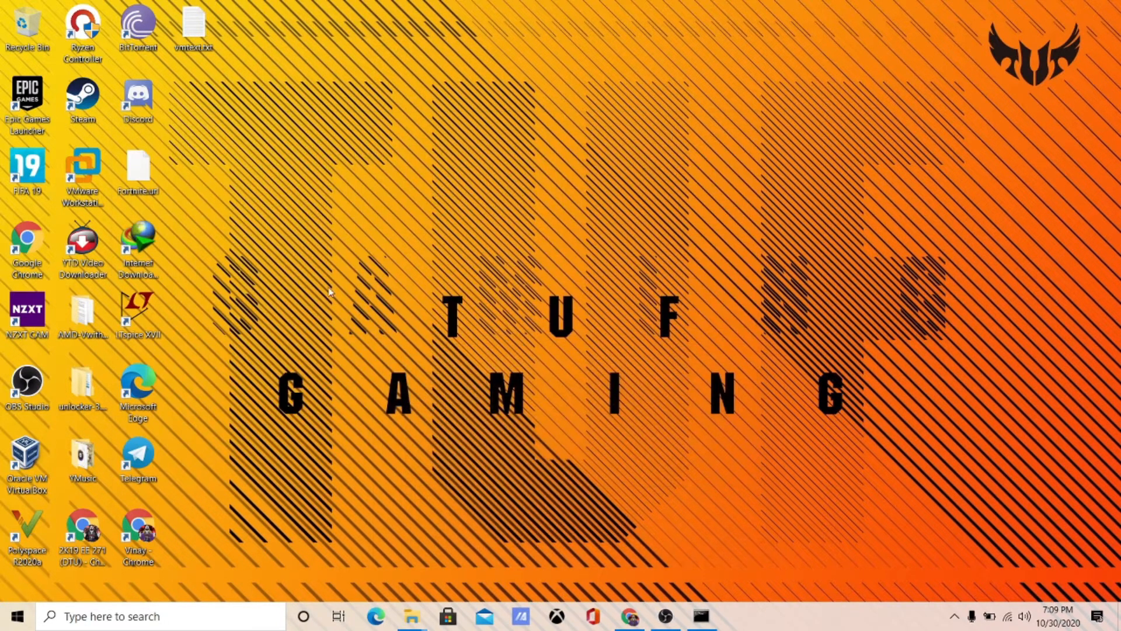
{"action": "double_click", "coordinate": [196, 24]}
{"action": "left_click", "coordinate": [284, 253]}
{"action": "left_click_drag", "start_coordinate": [284, 253], "coordinate": [101, 135]}
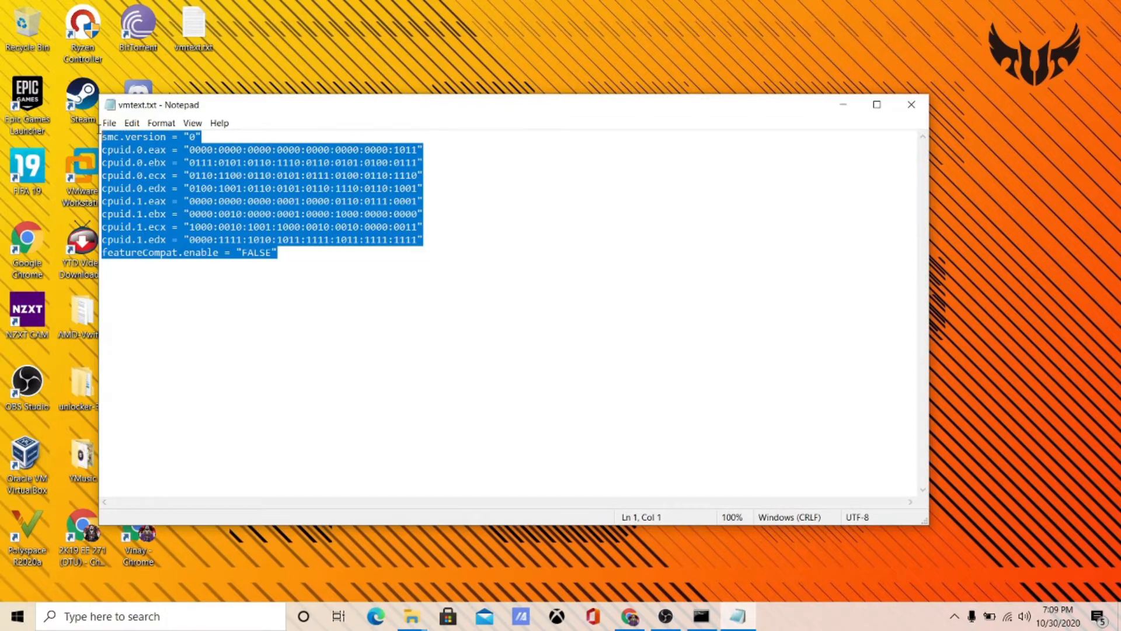
{"action": "left_click", "coordinate": [910, 107]}
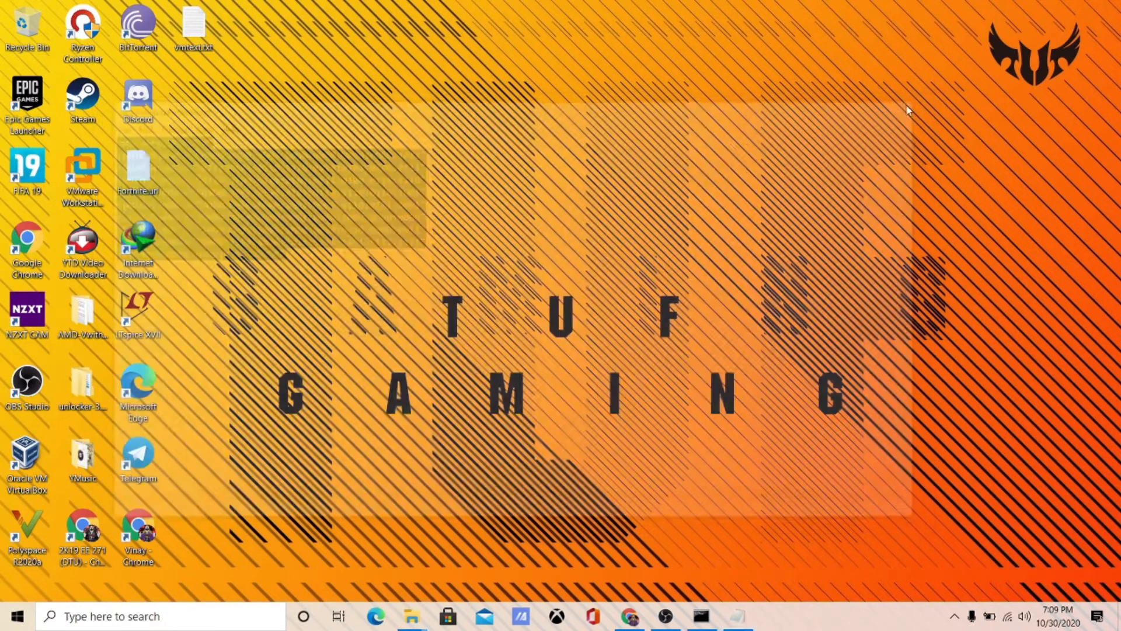
{"action": "left_click", "coordinate": [701, 615]}
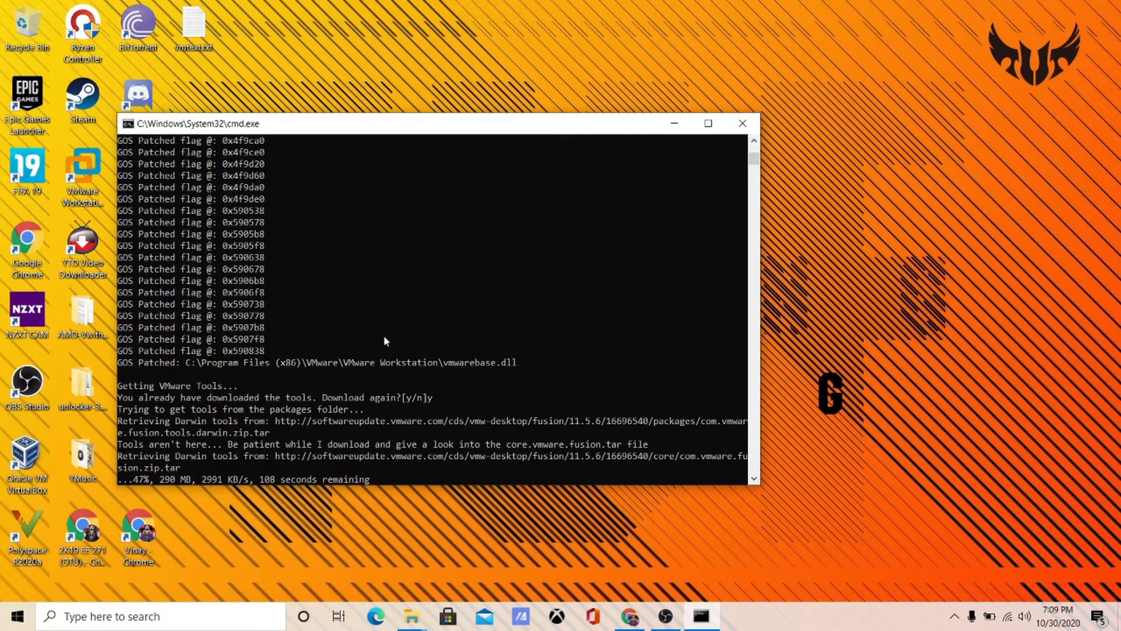
- Open 'Turn Windows features on or off' via search, scroll the list, and close it unchanged
{"action": "left_click", "coordinate": [216, 620]}
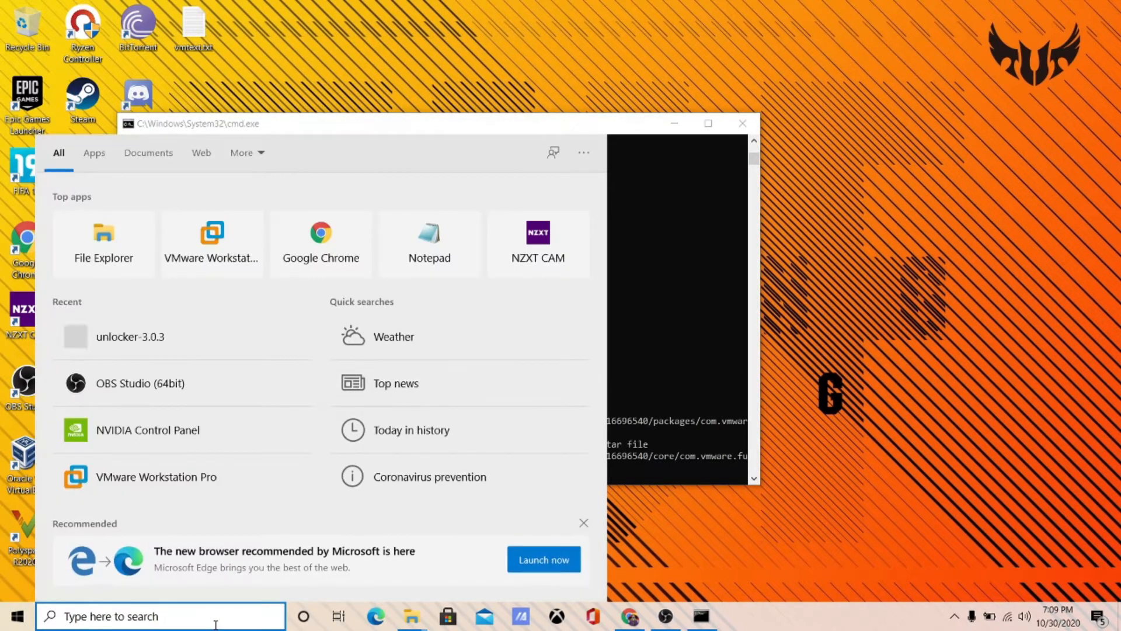
{"action": "type", "text": "turn"}
{"action": "key", "text": "Return"}
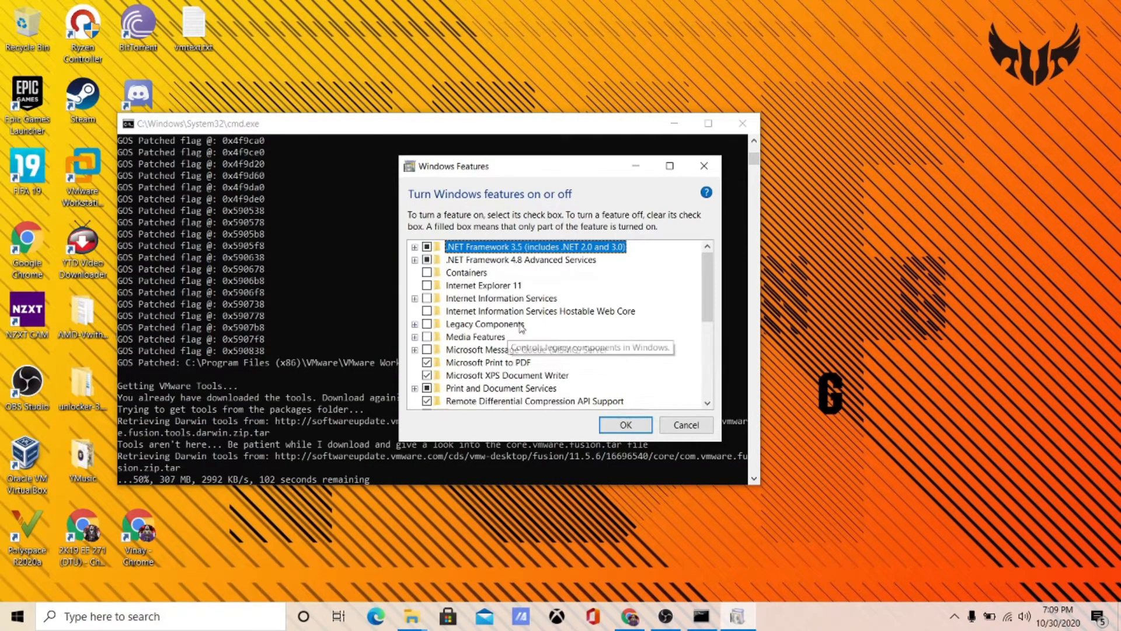
{"action": "scroll", "coordinate": [528, 325], "scroll_direction": "down", "scroll_amount": 1}
{"action": "scroll", "coordinate": [529, 324], "scroll_direction": "down", "scroll_amount": 1}
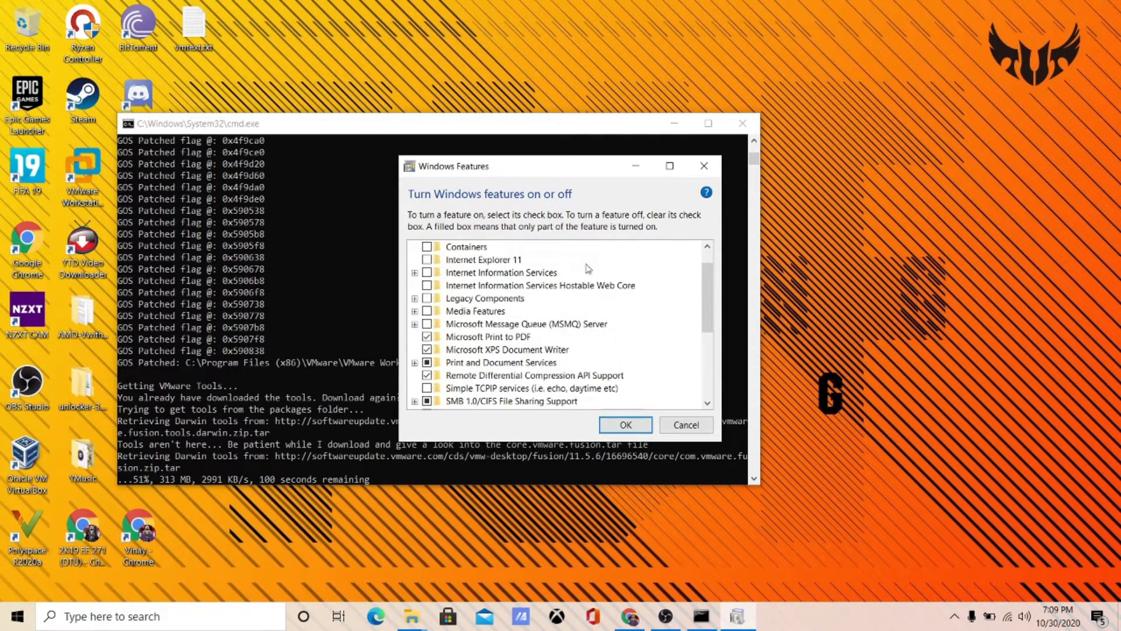
{"action": "left_click_drag", "start_coordinate": [722, 443], "coordinate": [925, 585]}
{"action": "scroll", "coordinate": [911, 327], "scroll_direction": "up", "scroll_amount": 2}
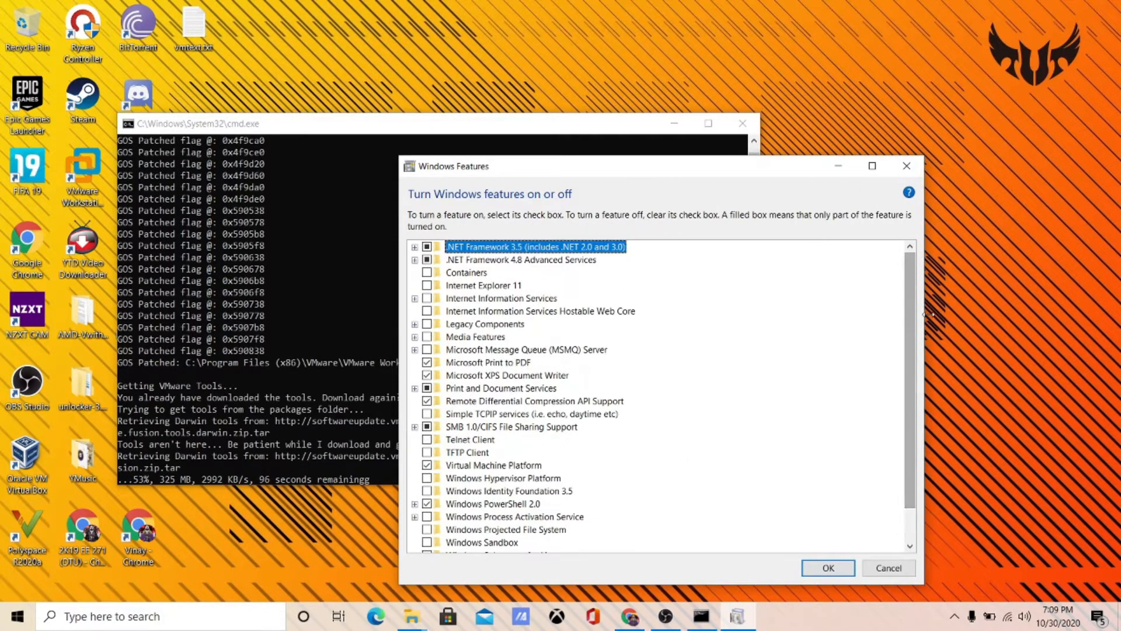
{"action": "scroll", "coordinate": [730, 497], "scroll_direction": "down", "scroll_amount": 1}
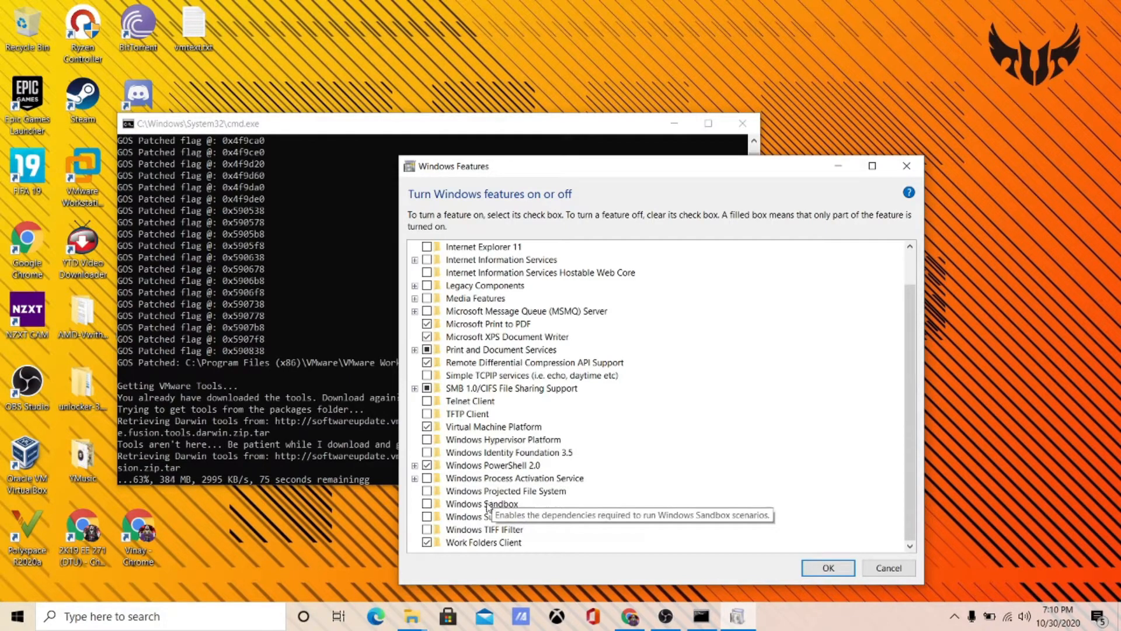
{"action": "scroll", "coordinate": [522, 420], "scroll_direction": "up", "scroll_amount": 1}
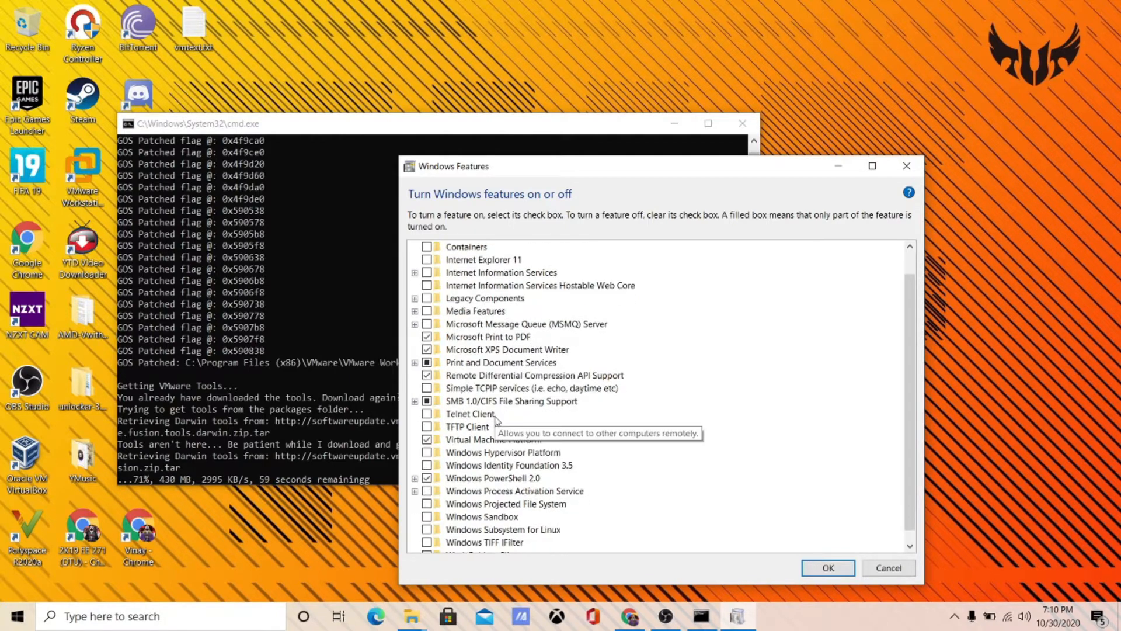
{"action": "scroll", "coordinate": [741, 359], "scroll_direction": "down", "scroll_amount": 1}
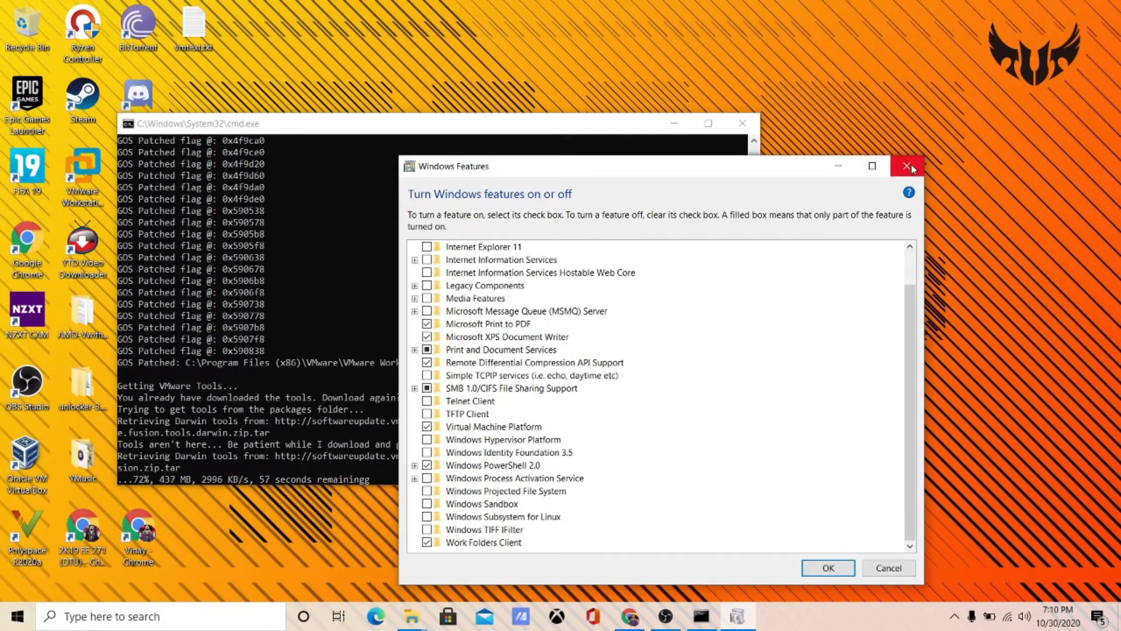
{"action": "left_click", "coordinate": [907, 166]}
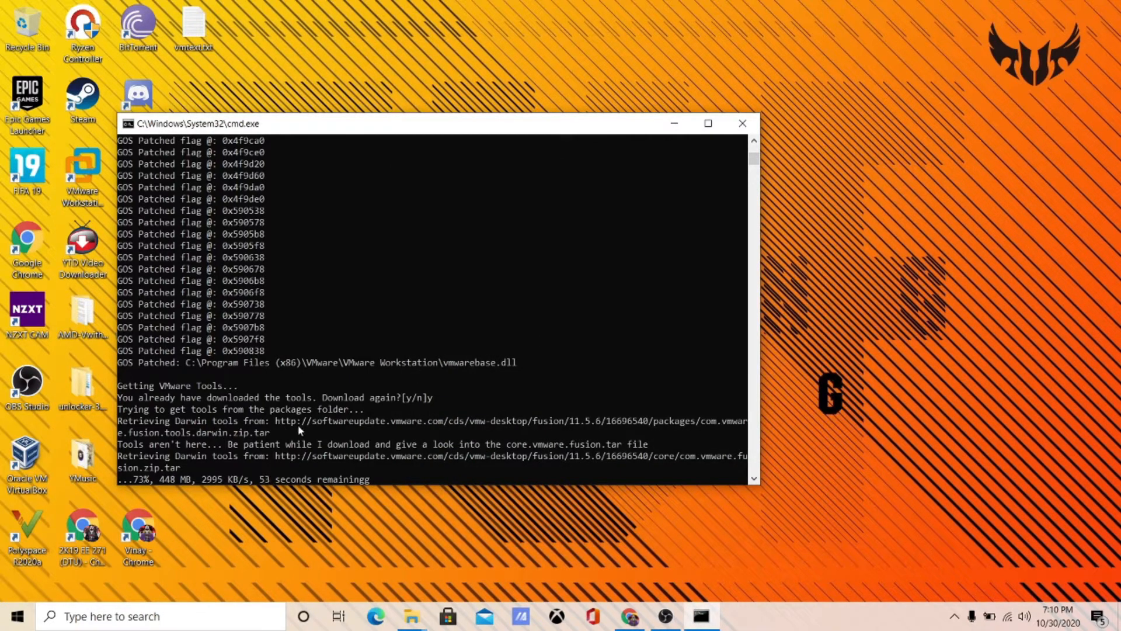
- Wait for the 606 MB tools download to complete, briefly maximizing and restoring the cmd window
{"action": "left_click", "coordinate": [361, 444]}
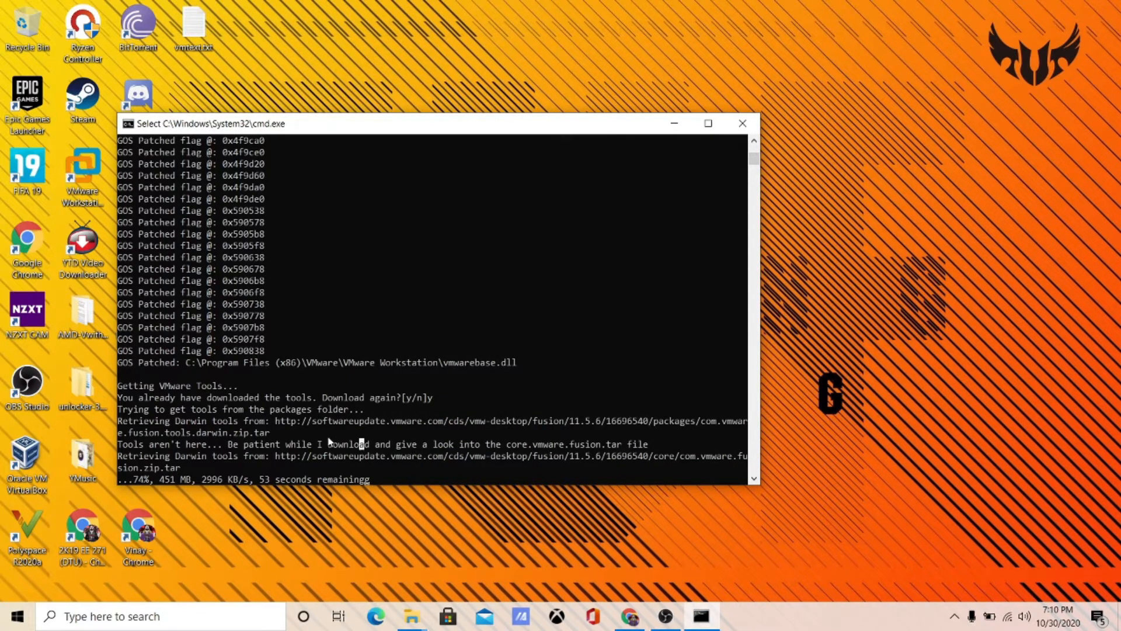
{"action": "left_click", "coordinate": [514, 292]}
{"action": "left_click", "coordinate": [299, 409]}
{"action": "left_click", "coordinate": [707, 123]}
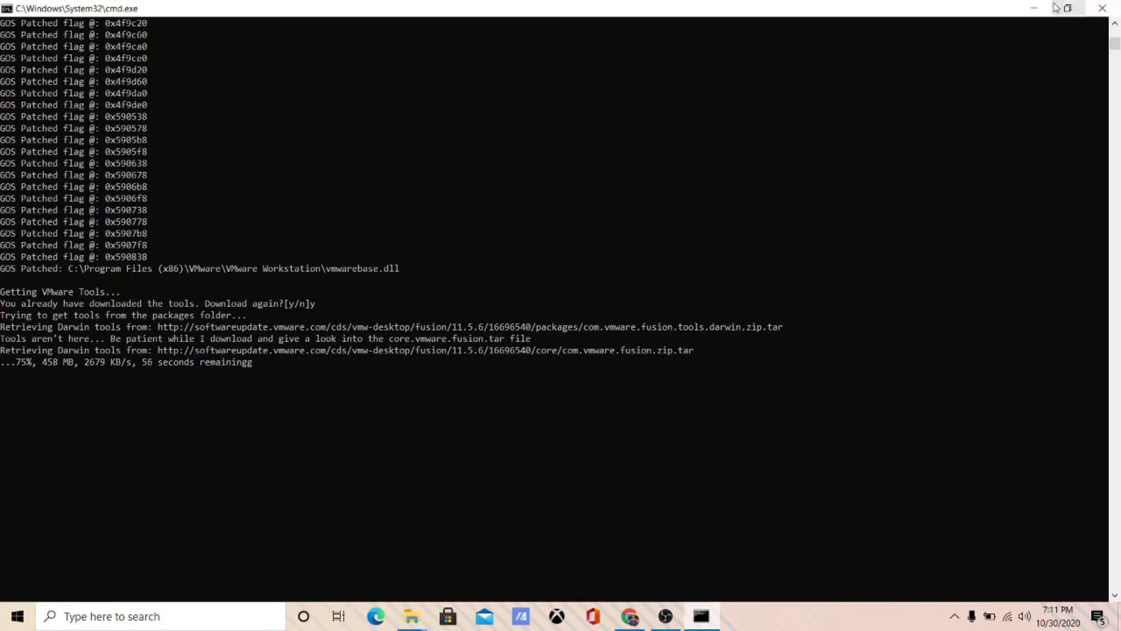
{"action": "left_click", "coordinate": [1068, 8]}
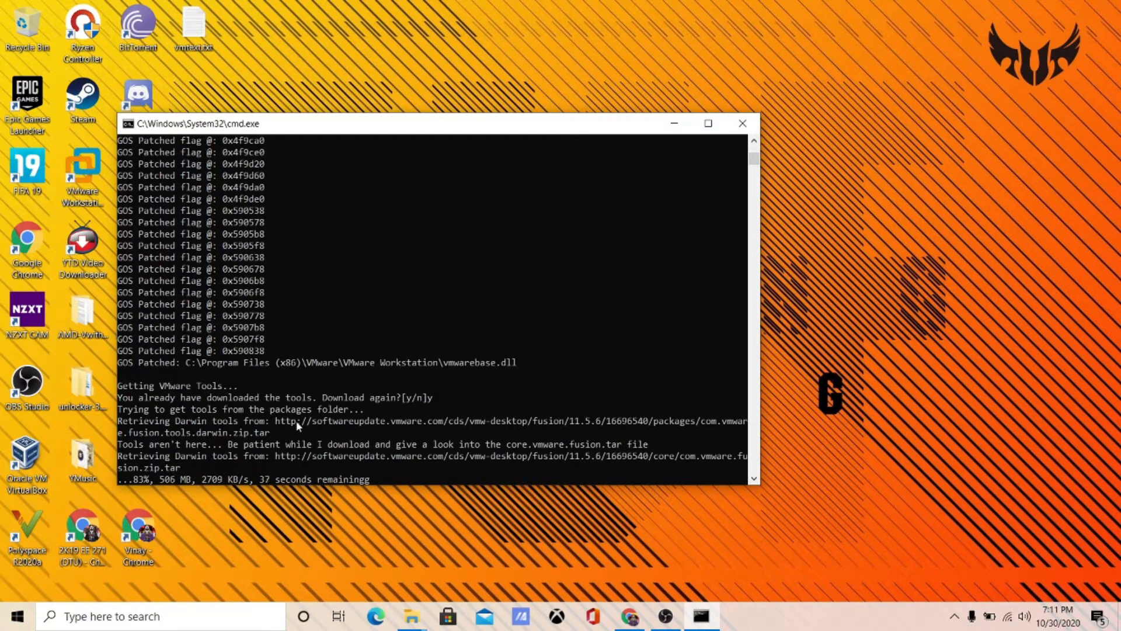
{"action": "left_click", "coordinate": [183, 621]}
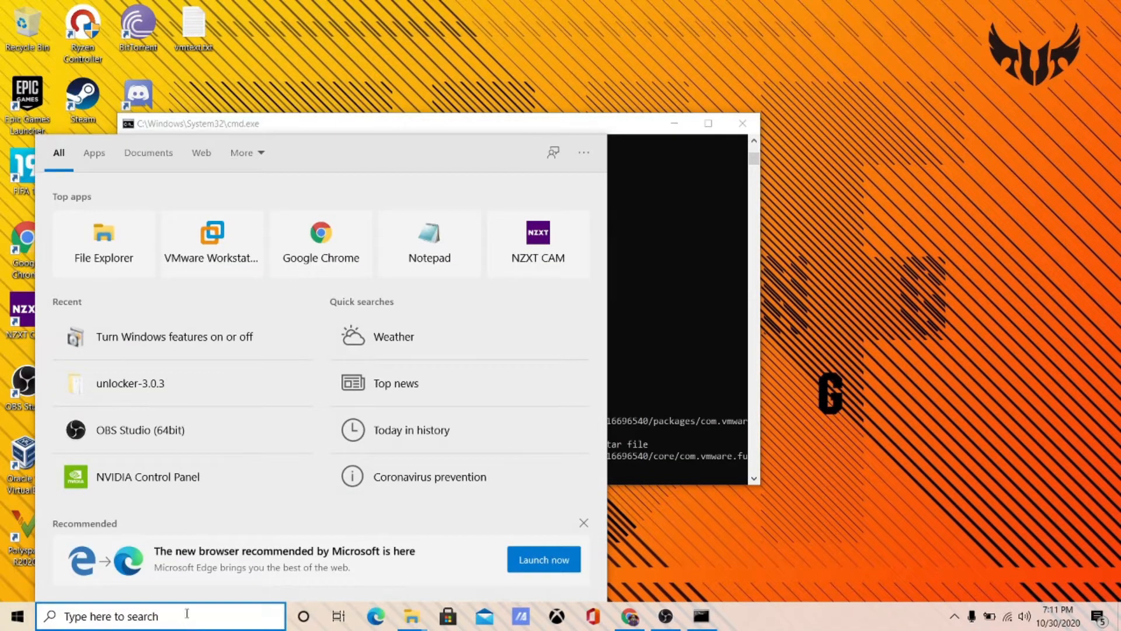
{"action": "left_click", "coordinate": [696, 327]}
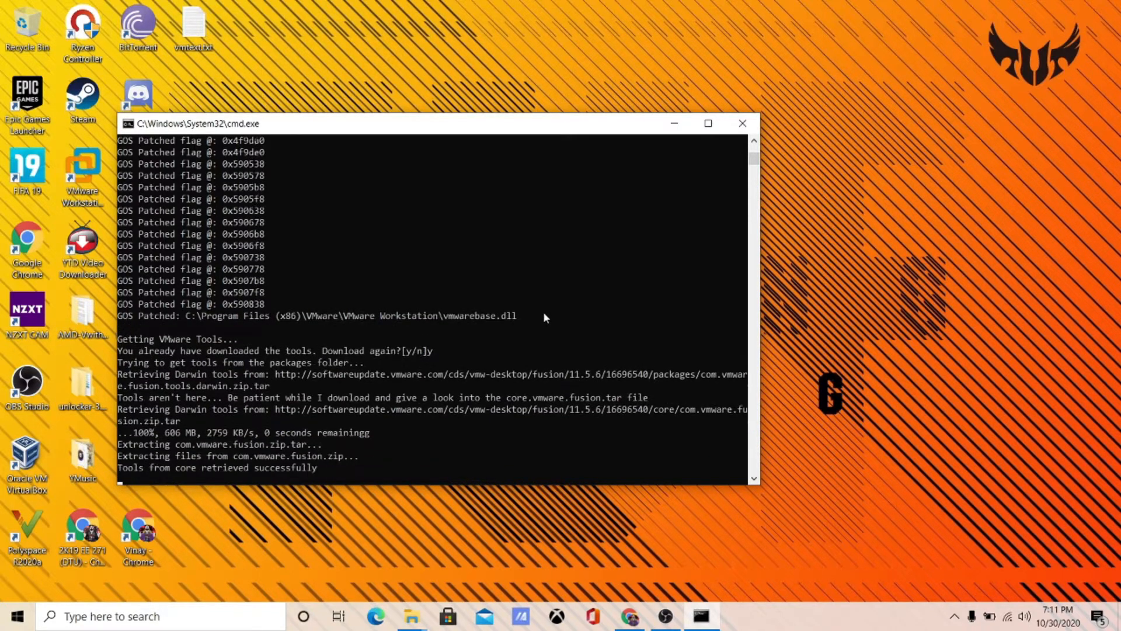
- Launch VMware Workstation Pro and open the VM machine's folder on disk
{"action": "key", "text": "super"}
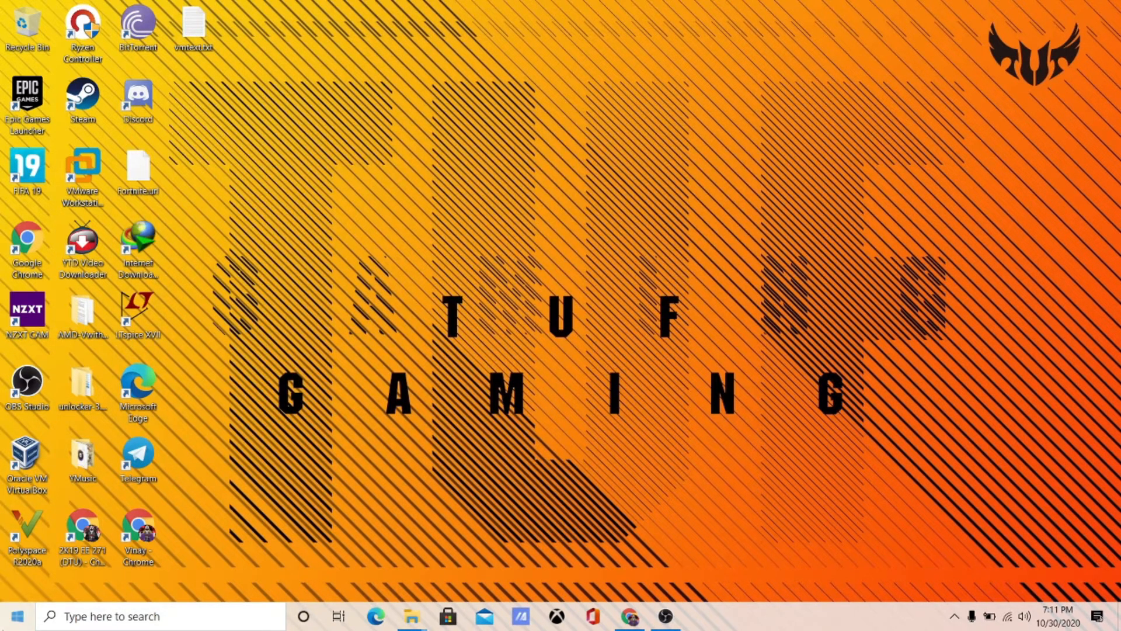
{"action": "type", "text": "vm"}
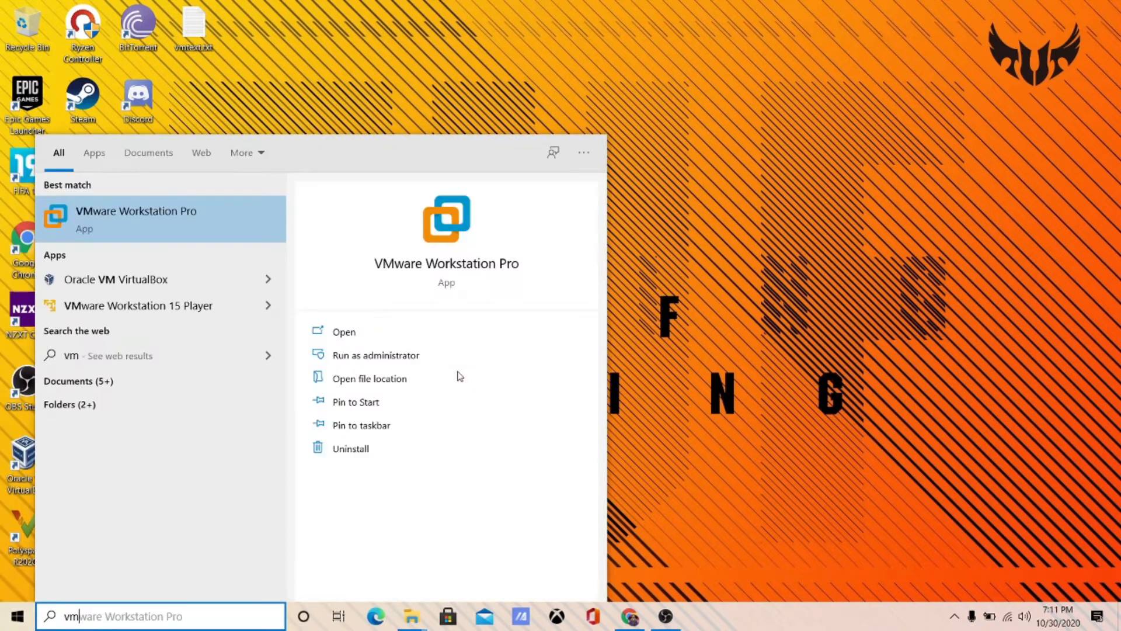
{"action": "key", "text": "Return"}
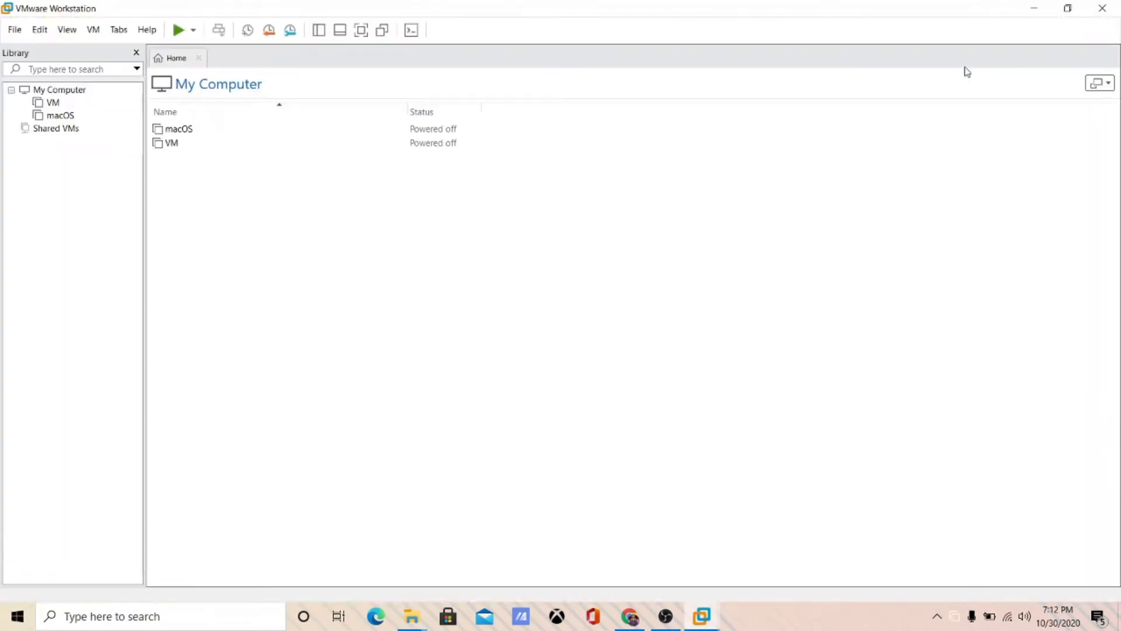
{"action": "right_click", "coordinate": [52, 102]}
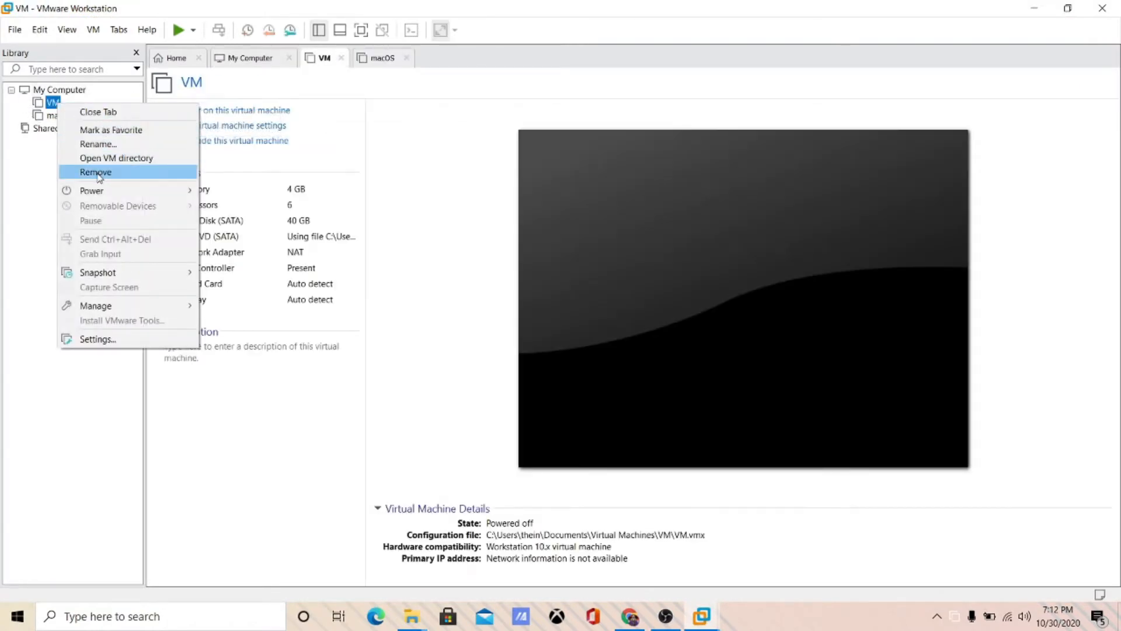
{"action": "left_click", "coordinate": [100, 160]}
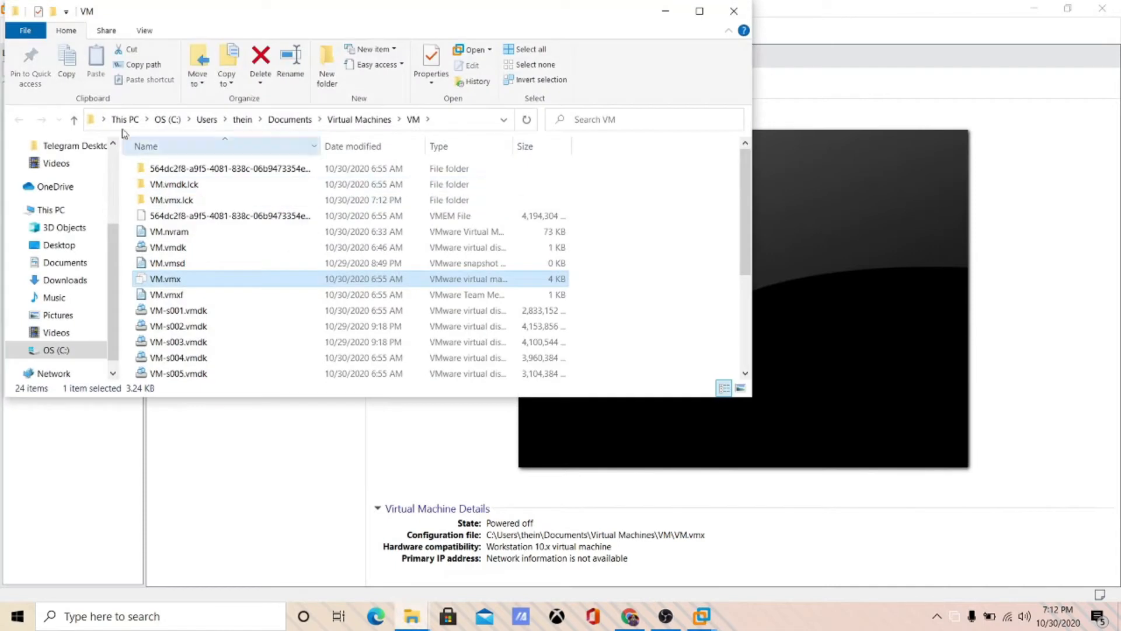
{"action": "left_click", "coordinate": [107, 413]}
- Remove the VM and macOS machines from the VMware Workstation library
{"action": "right_click", "coordinate": [52, 102]}
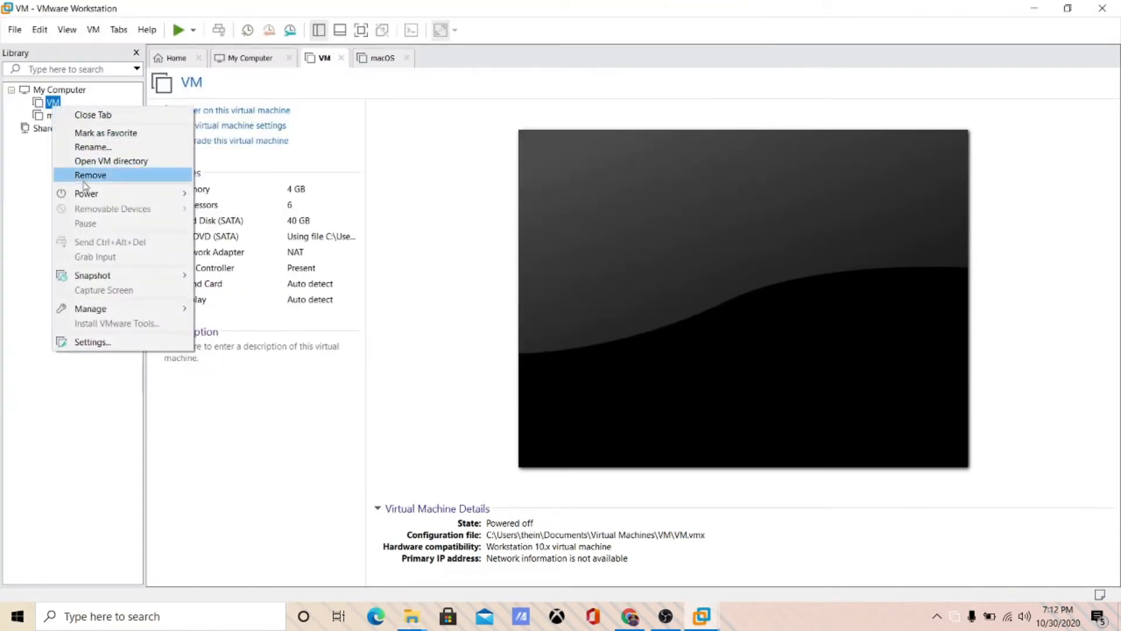
{"action": "left_click", "coordinate": [82, 175]}
{"action": "left_click", "coordinate": [582, 329]}
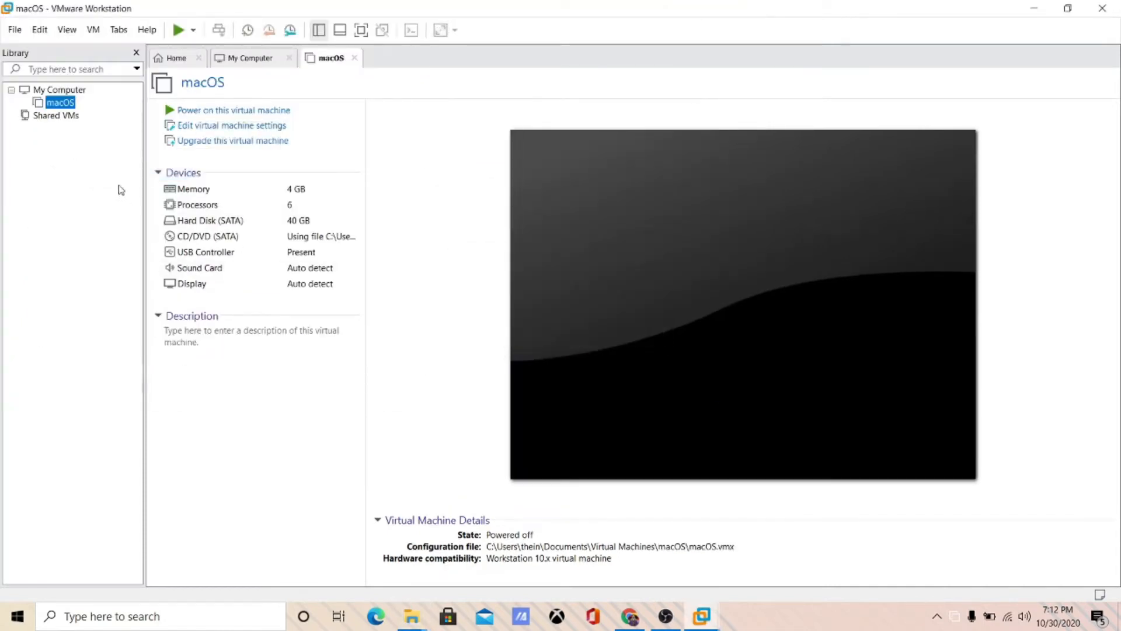
{"action": "right_click", "coordinate": [69, 102]}
{"action": "left_click", "coordinate": [111, 169]}
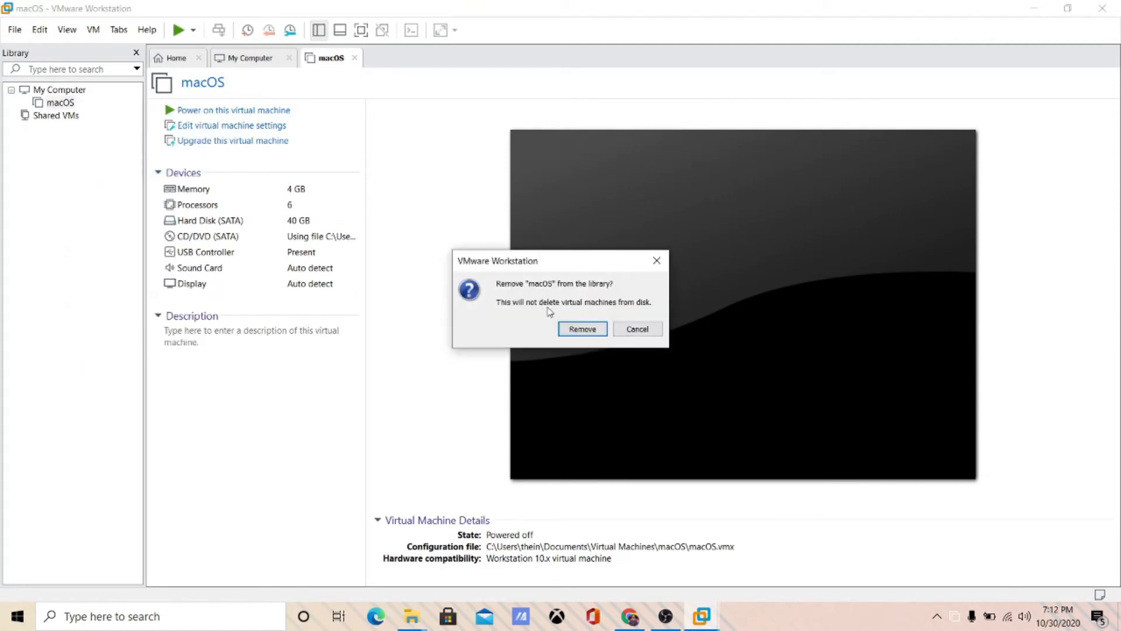
{"action": "left_click", "coordinate": [581, 329]}
- Delete every folder inside the Virtual Machines folder, then return to VMware Workstation
{"action": "key", "text": "alt+Tab"}
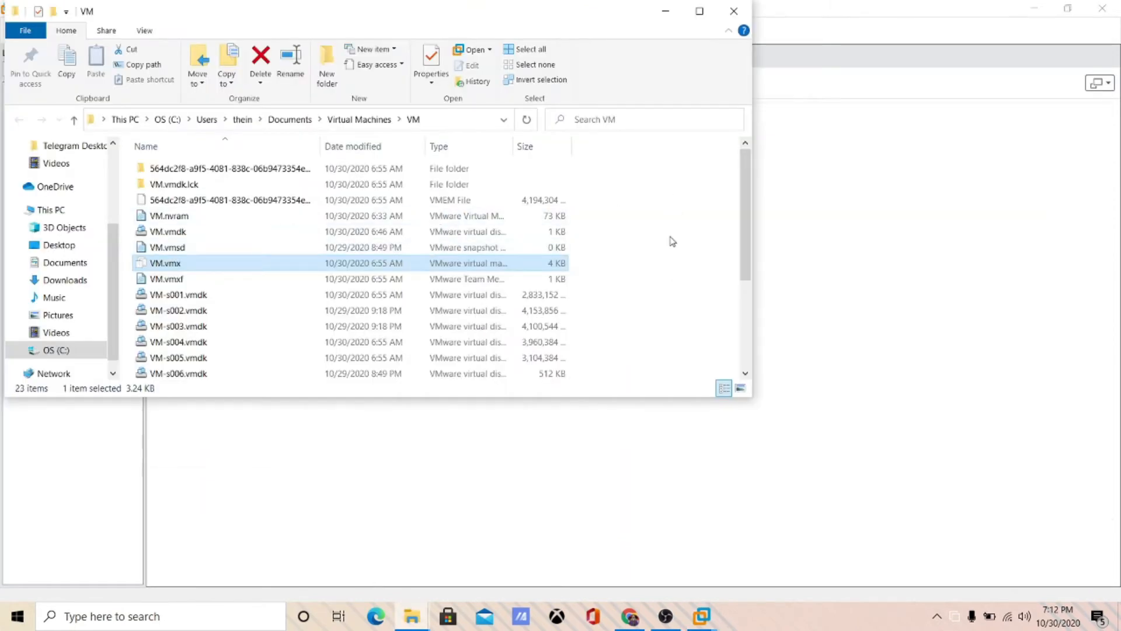
{"action": "key", "text": "alt+Up"}
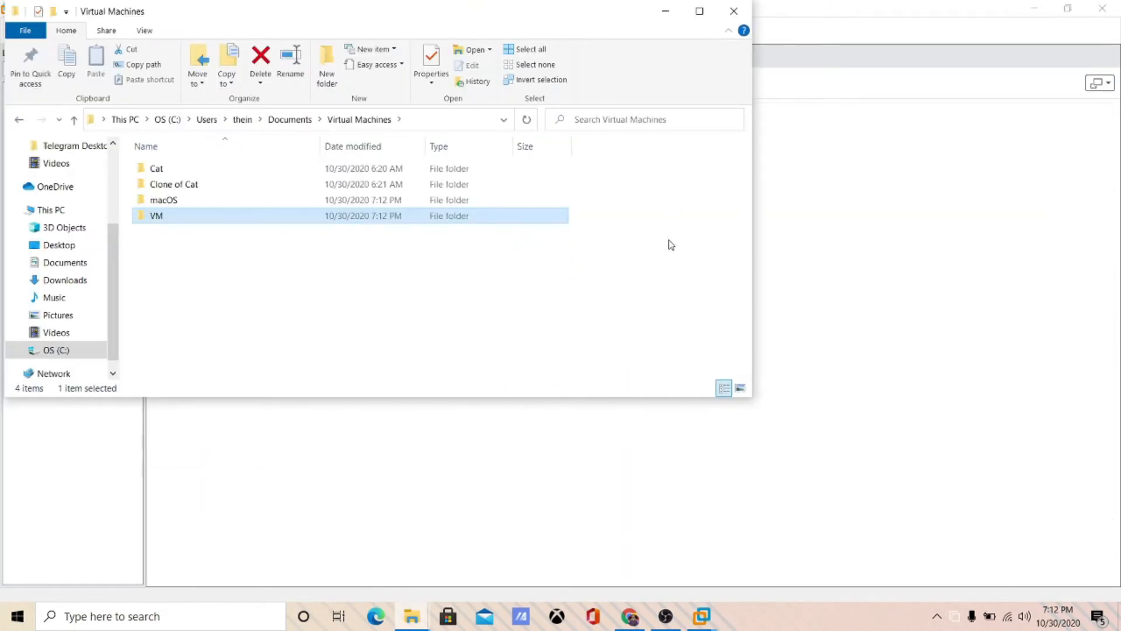
{"action": "key", "text": "ctrl+a"}
{"action": "key", "text": "Delete"}
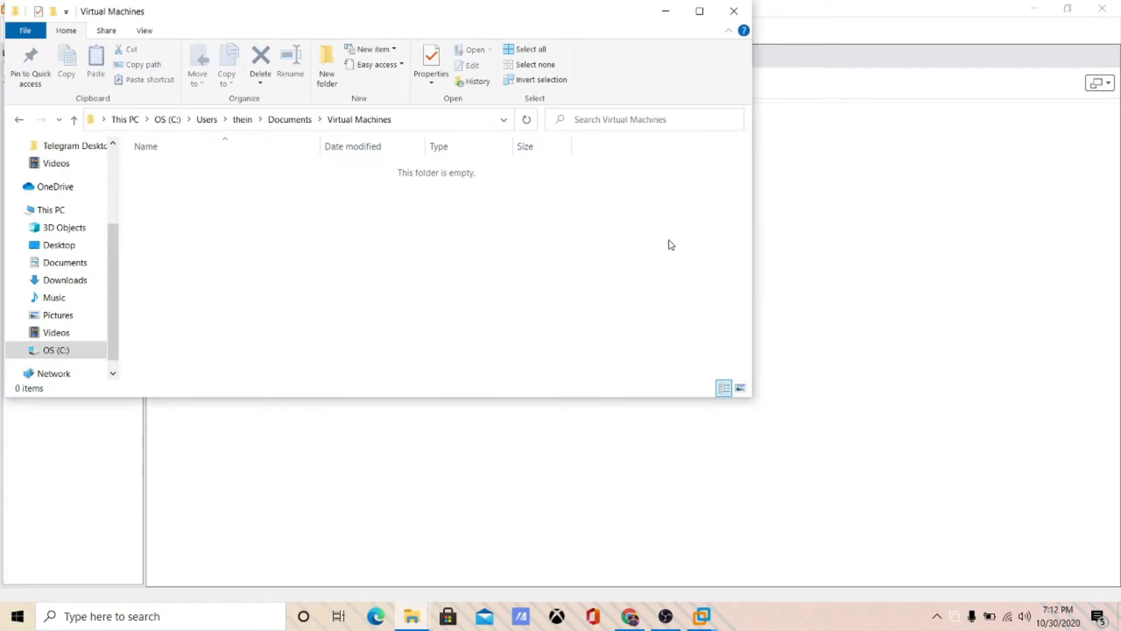
{"action": "key", "text": "alt+Tab"}
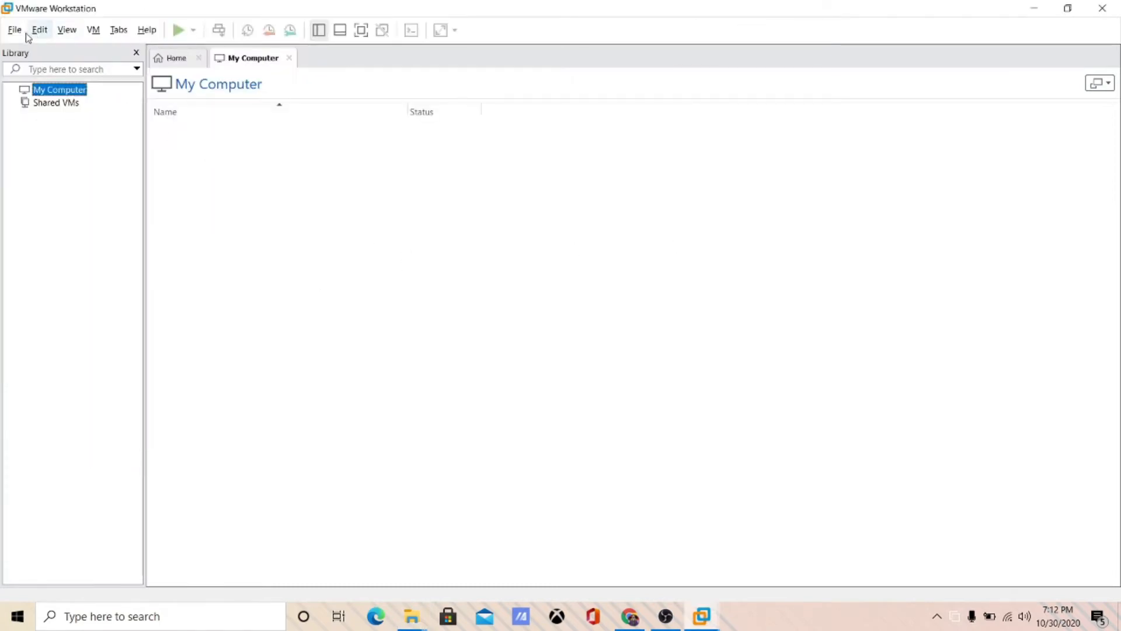
- Start the new virtual machine with hardware compatibility set to Workstation 10.x
{"action": "left_click", "coordinate": [176, 58]}
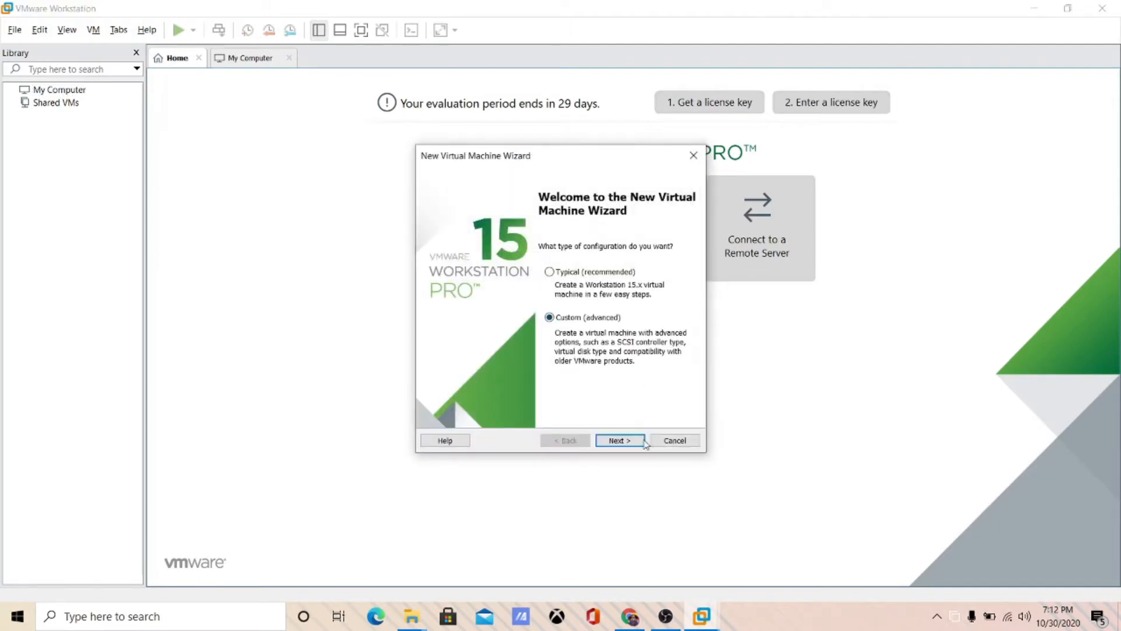
{"action": "left_click", "coordinate": [629, 445]}
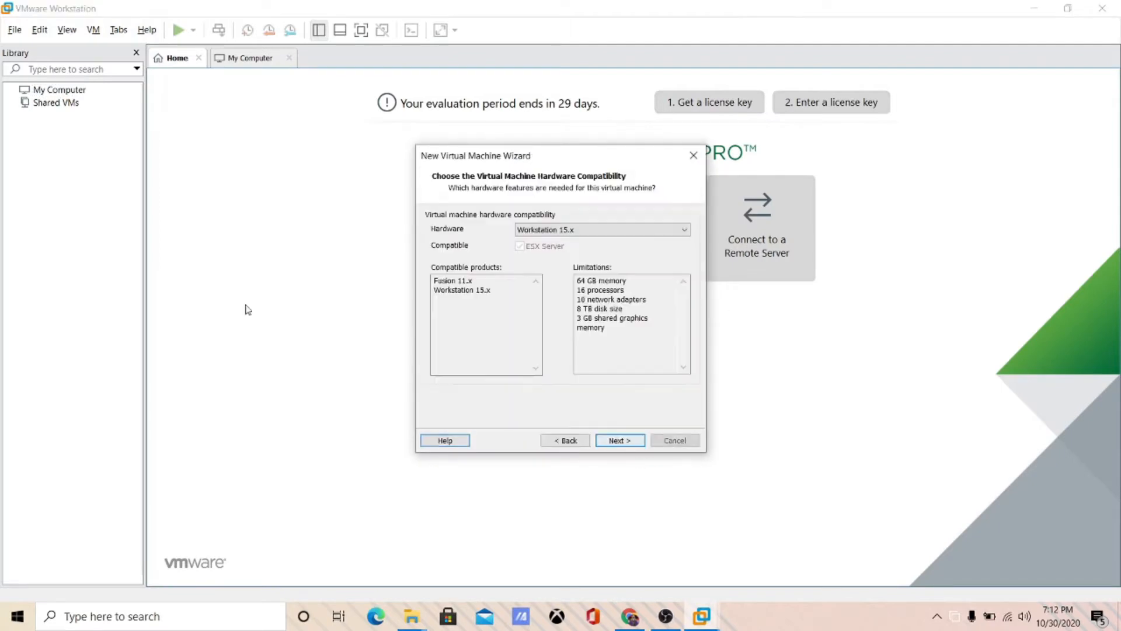
{"action": "left_click", "coordinate": [572, 230]}
{"action": "left_click", "coordinate": [588, 290]}
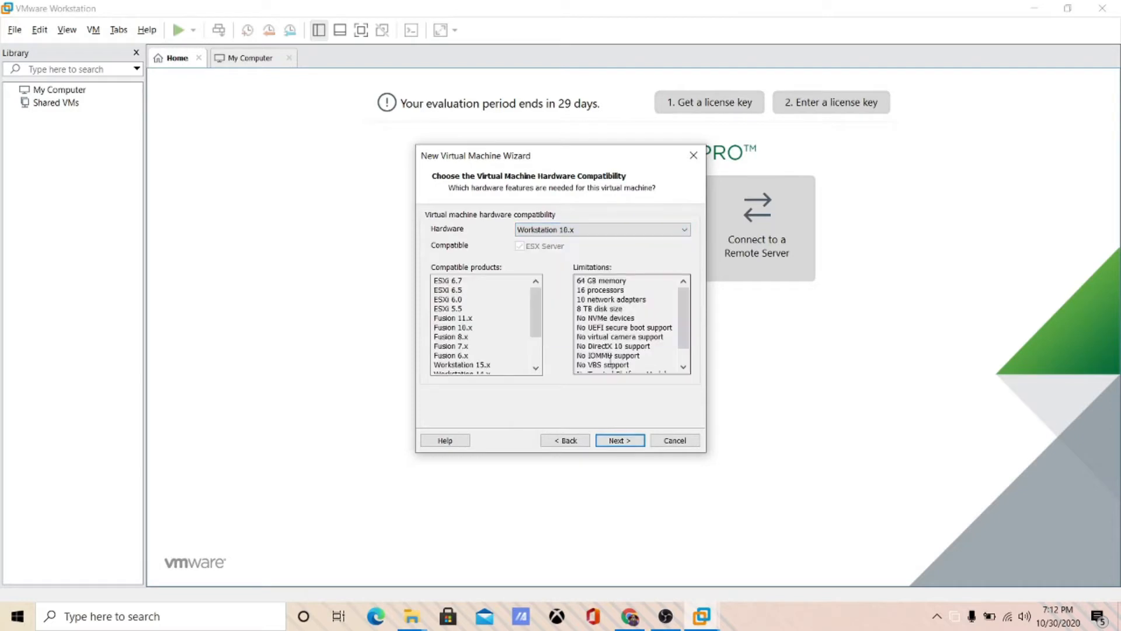
{"action": "left_click", "coordinate": [633, 441]}
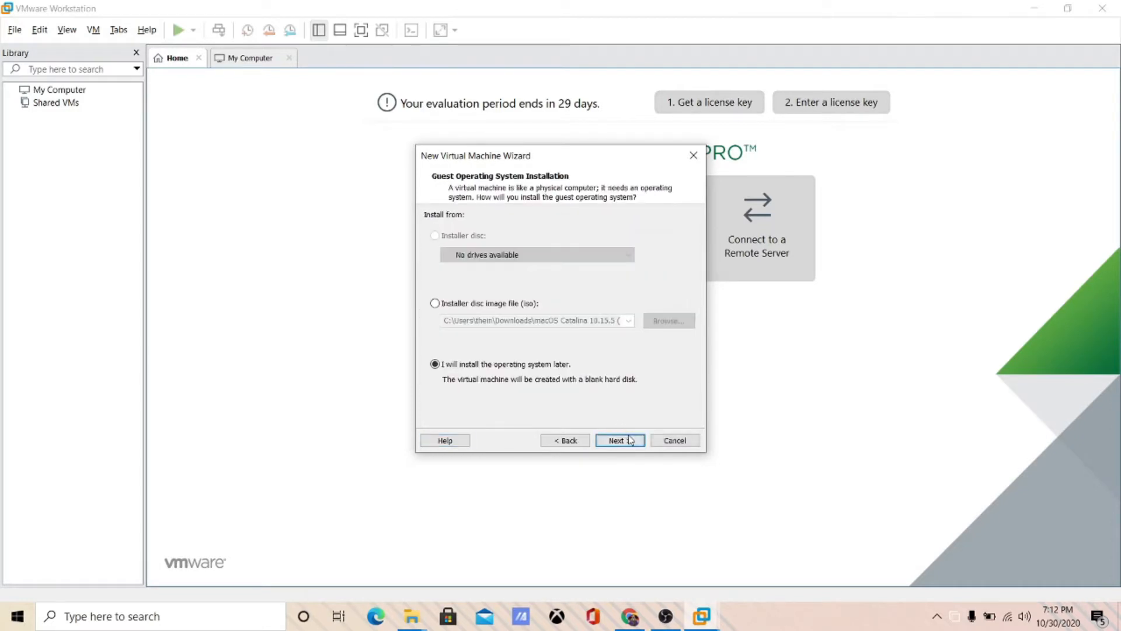
{"action": "left_click", "coordinate": [631, 441]}
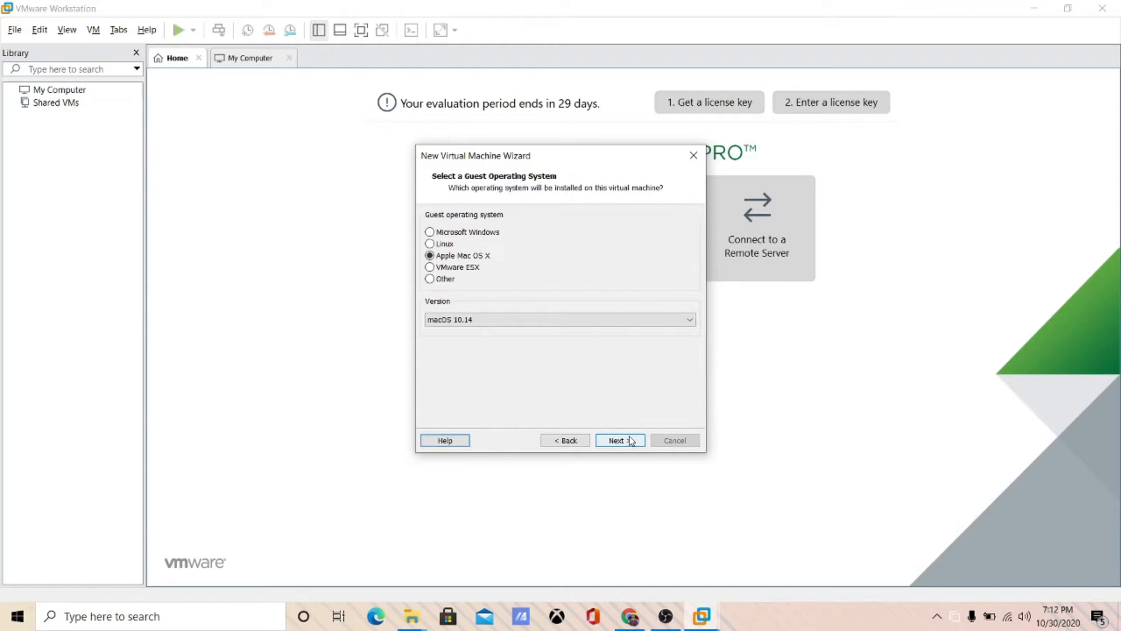
- Choose macOS 10.14 as the guest, accept the unsupported OS warning, and trim the machine name
{"action": "left_click", "coordinate": [549, 320]}
{"action": "left_click", "coordinate": [549, 330]}
{"action": "left_click", "coordinate": [614, 441]}
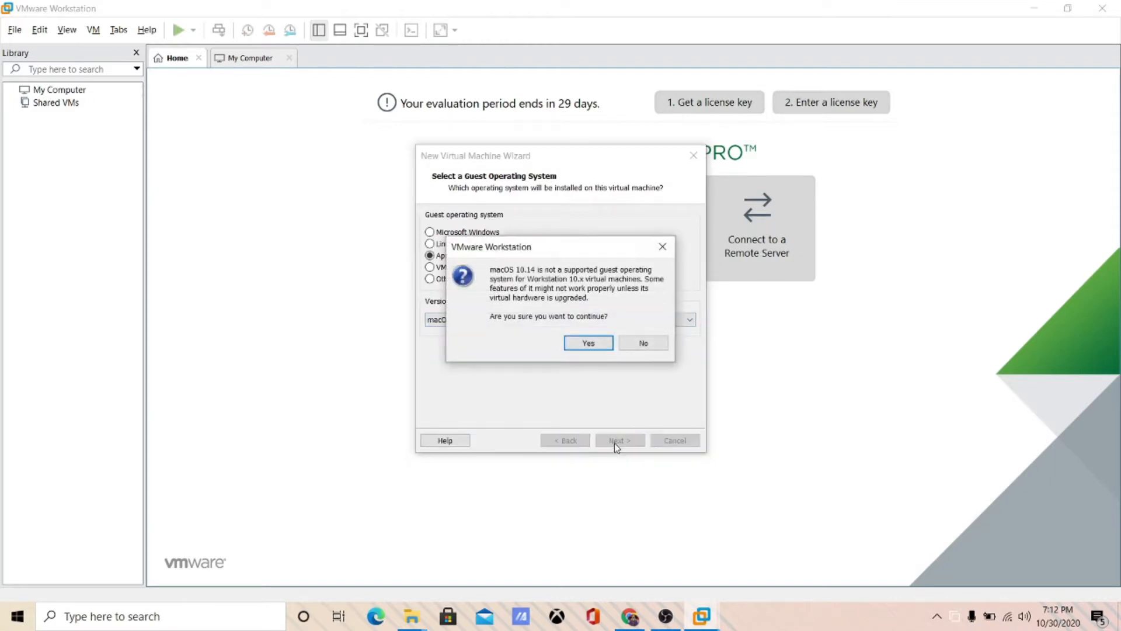
{"action": "left_click", "coordinate": [588, 343]}
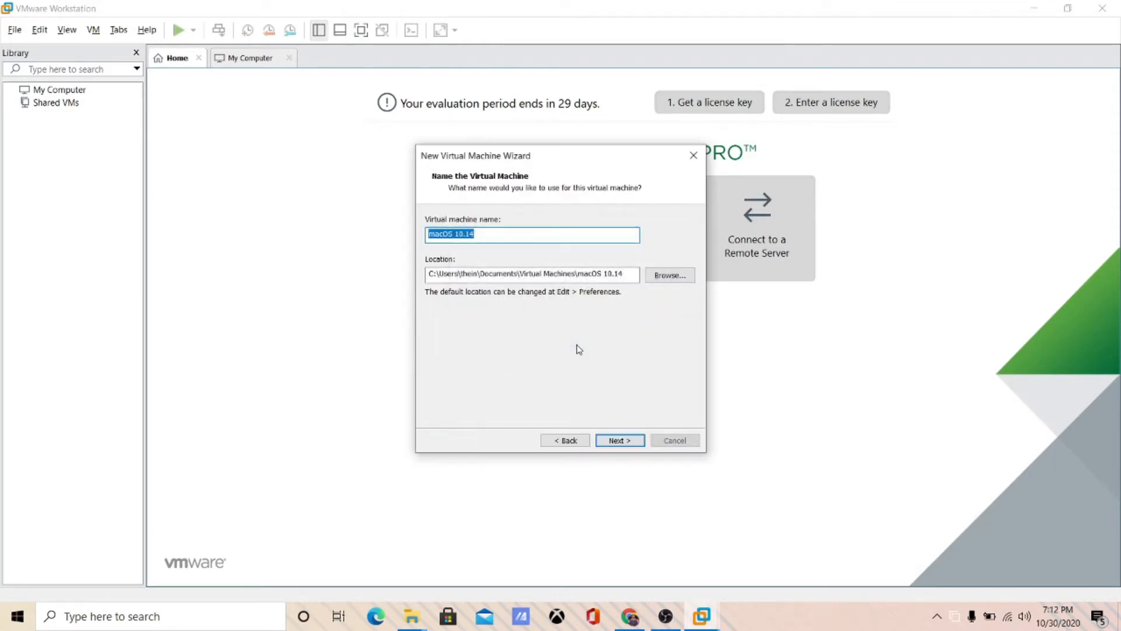
{"action": "left_click", "coordinate": [496, 240]}
{"action": "key", "text": "BackSpace"}
{"action": "key", "text": "BackSpace"}
{"action": "key", "text": "BackSpace"}
{"action": "key", "text": "BackSpace"}
{"action": "key", "text": "BackSpace"}
{"action": "key", "text": "Return"}
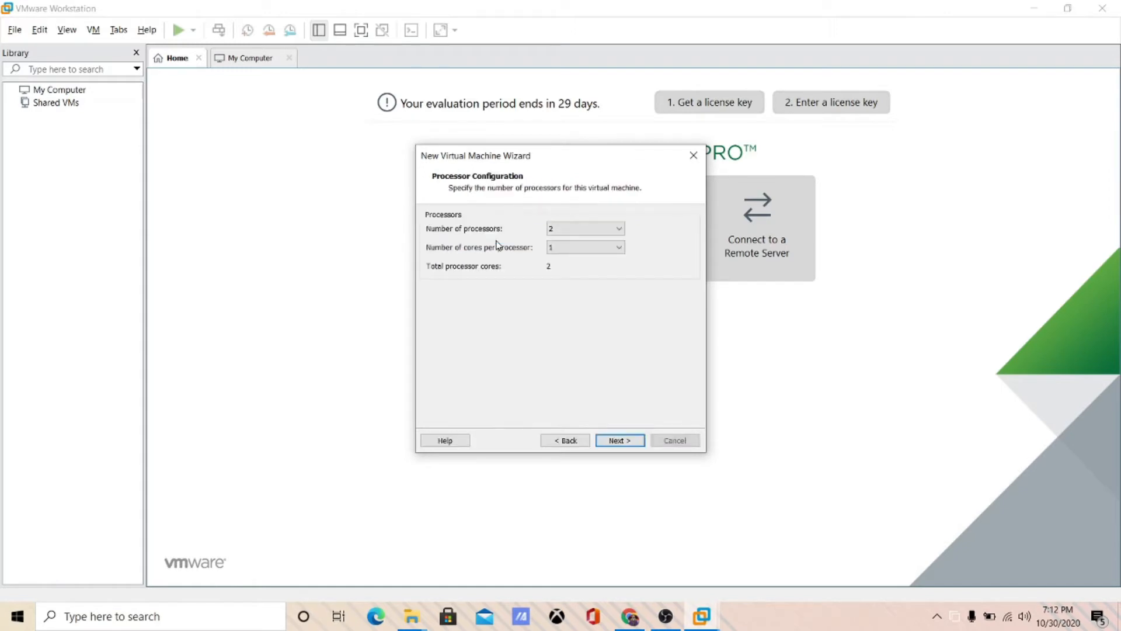
- Set the number of processors to 2 with 3 cores per processor
{"action": "left_click", "coordinate": [574, 246]}
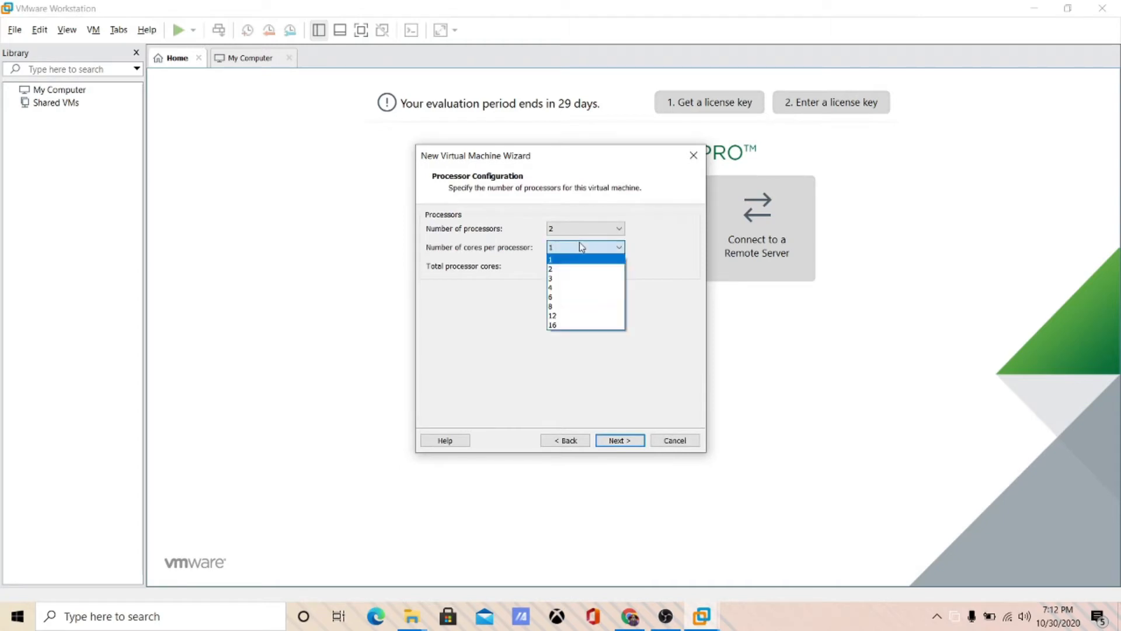
{"action": "left_click", "coordinate": [591, 231]}
{"action": "left_click", "coordinate": [593, 234]}
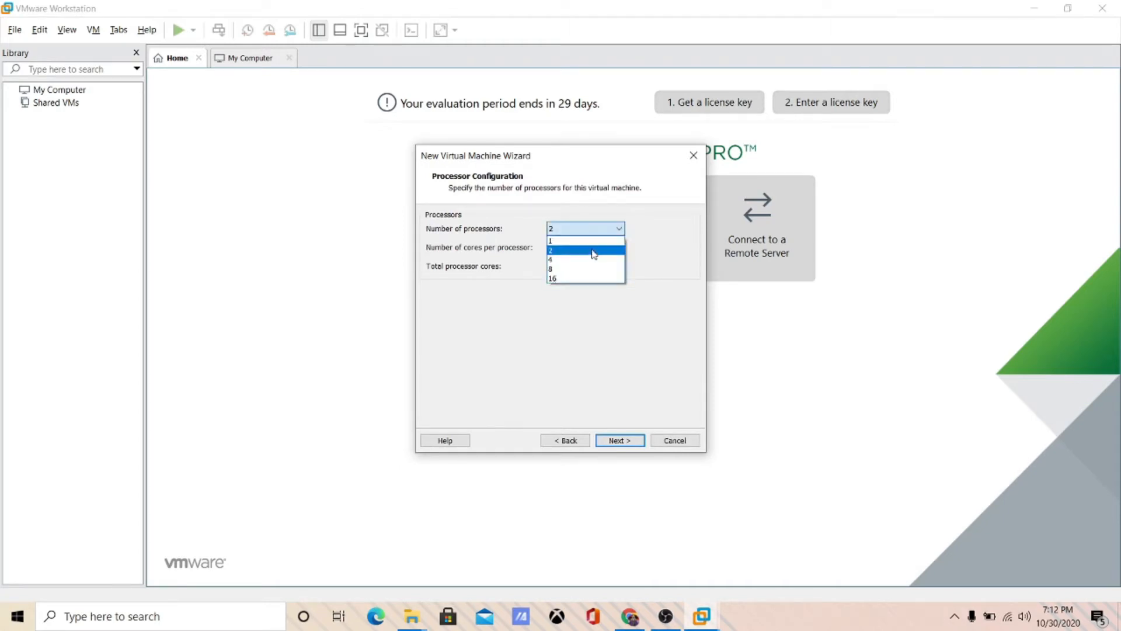
{"action": "left_click", "coordinate": [593, 259]}
{"action": "left_click", "coordinate": [597, 247]}
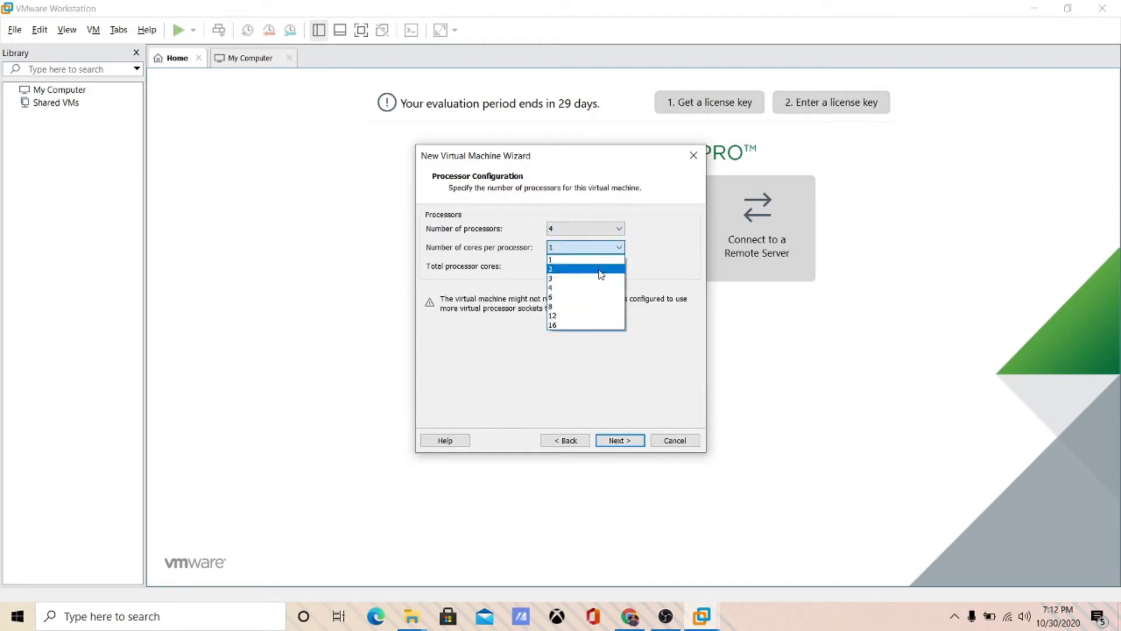
{"action": "left_click", "coordinate": [600, 236]}
{"action": "left_click", "coordinate": [601, 231]}
{"action": "left_click", "coordinate": [601, 250]}
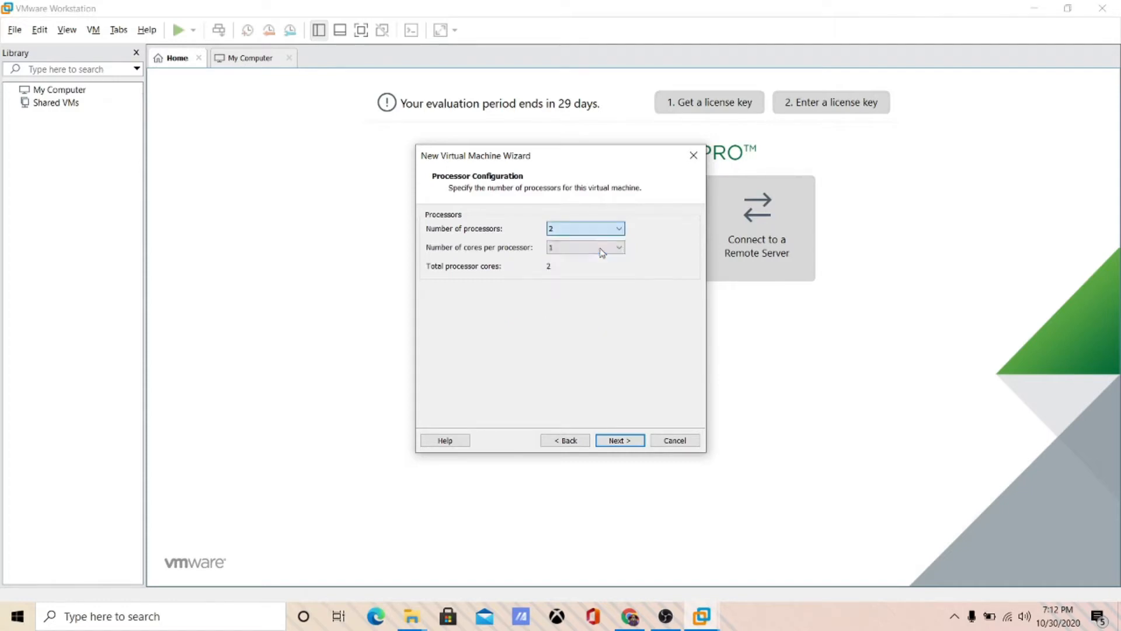
{"action": "left_click", "coordinate": [590, 247]}
{"action": "left_click", "coordinate": [602, 279]}
{"action": "left_click", "coordinate": [620, 440]}
- Set the memory to 4096 MB and choose no network connection
{"action": "left_click_drag", "start_coordinate": [463, 296], "coordinate": [468, 285]}
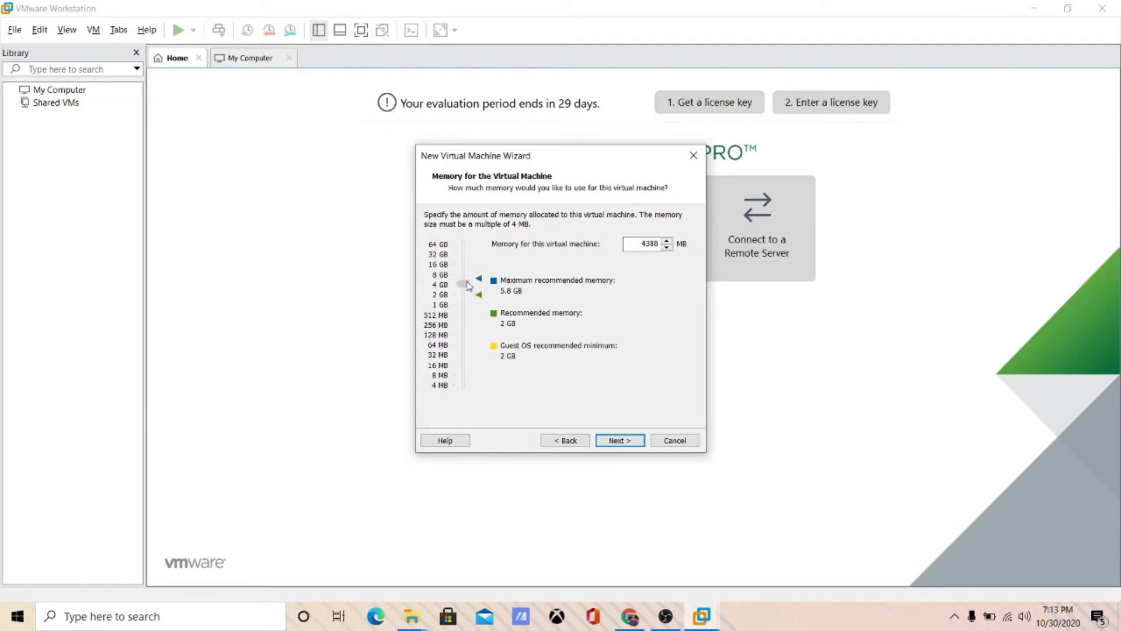
{"action": "left_click", "coordinate": [625, 440]}
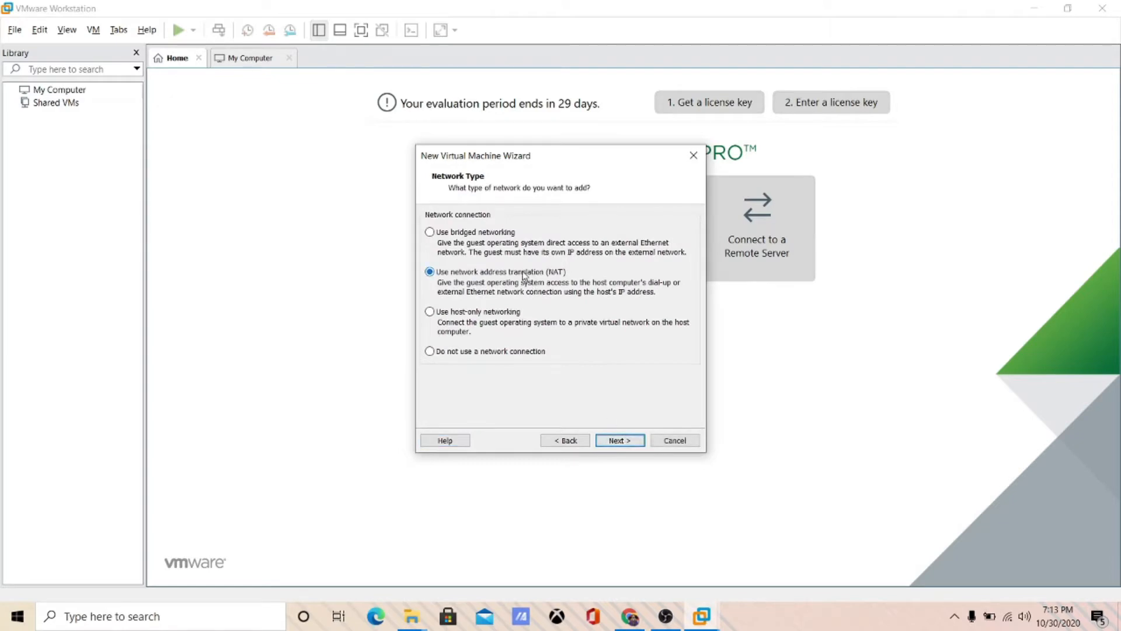
{"action": "left_click", "coordinate": [511, 351]}
{"action": "left_click", "coordinate": [631, 443]}
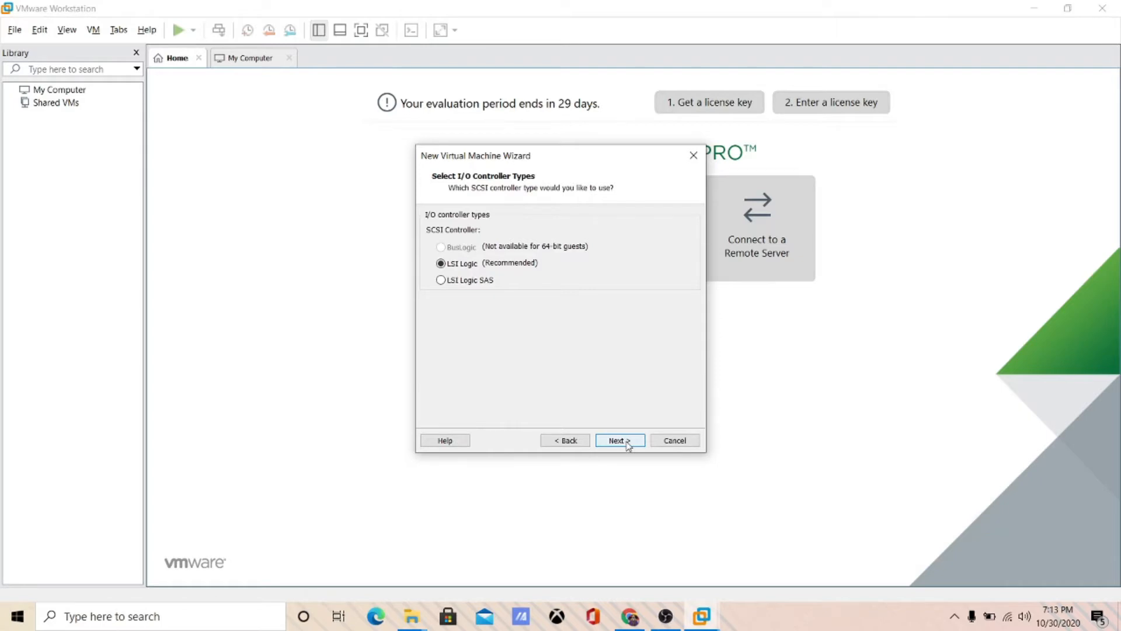
- Keep LSI Logic, SATA and a new 40 GB disk named macOS.vmdk, then finish the wizard
{"action": "left_click", "coordinate": [620, 440]}
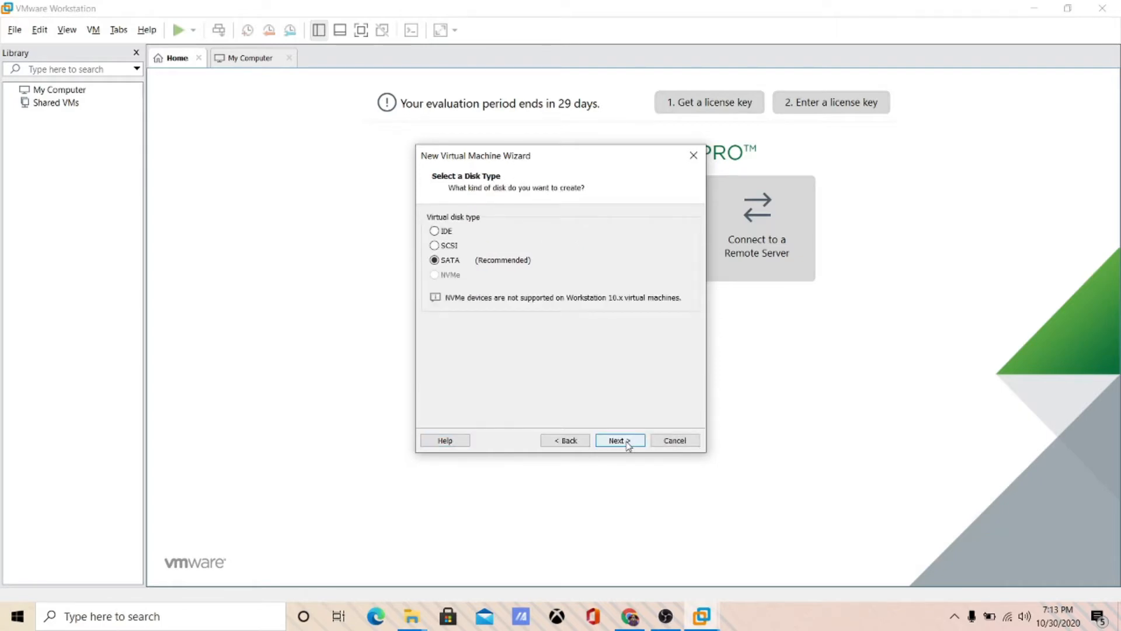
{"action": "left_click", "coordinate": [627, 444]}
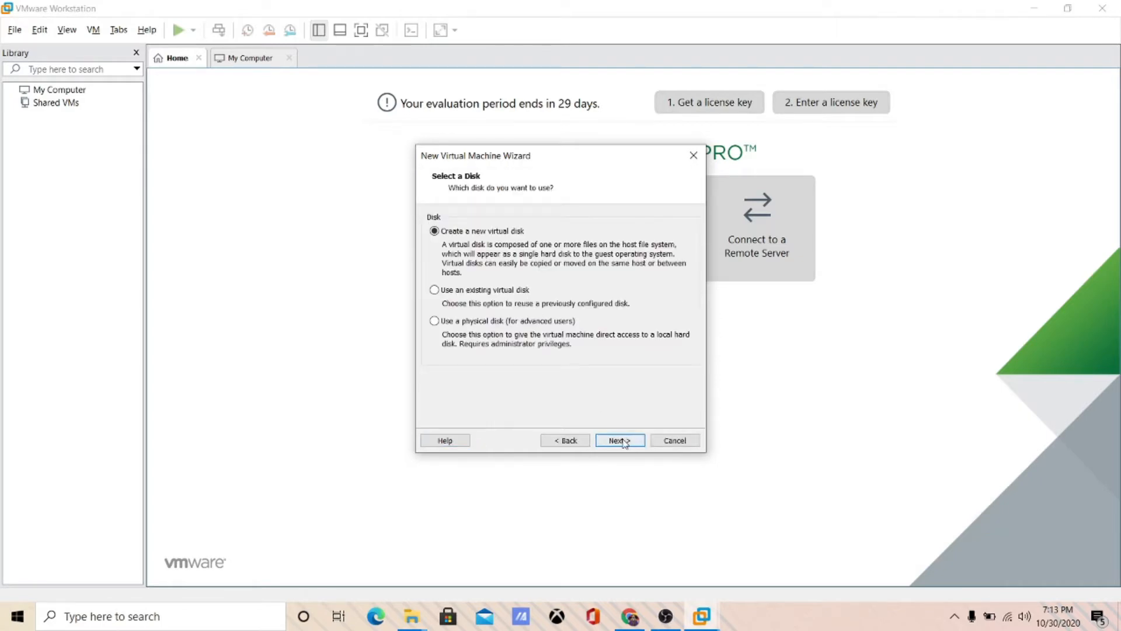
{"action": "left_click", "coordinate": [624, 442]}
{"action": "left_click", "coordinate": [624, 442]}
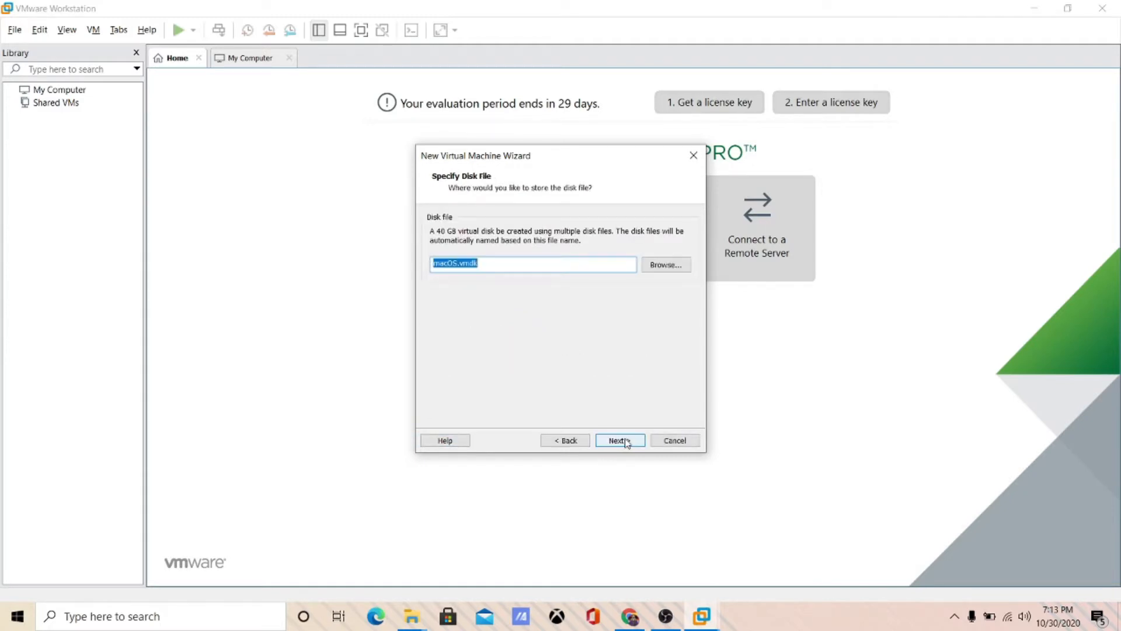
{"action": "left_click", "coordinate": [625, 442]}
{"action": "left_click", "coordinate": [623, 441]}
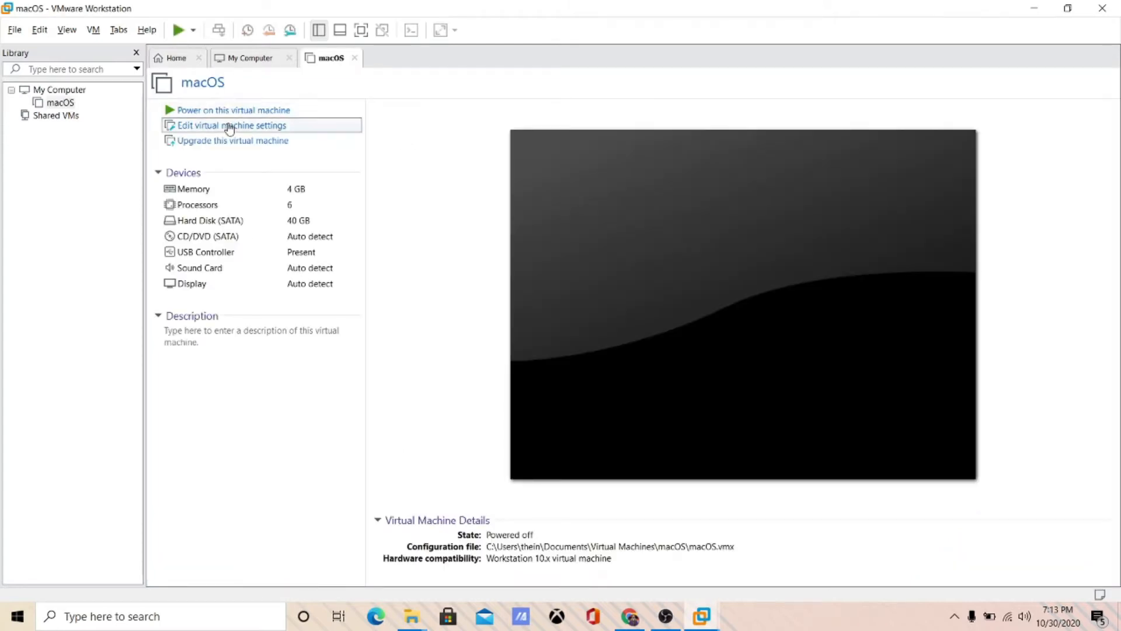
- Turn on 3D graphics acceleration and free stretch mode for the macOS VM's display
{"action": "left_click", "coordinate": [229, 127]}
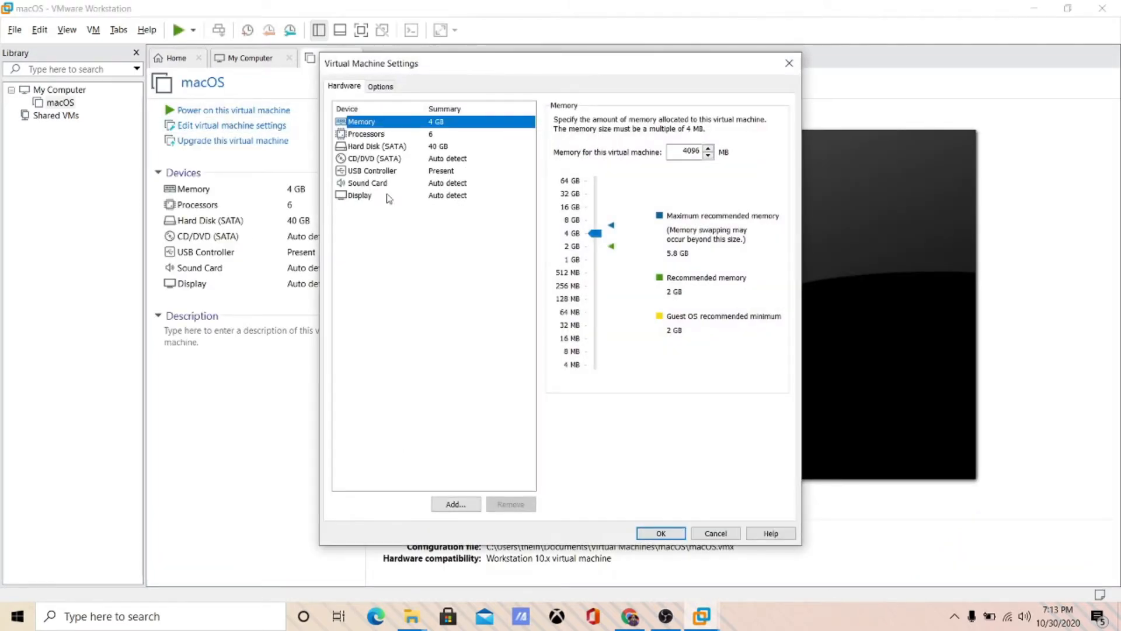
{"action": "left_click", "coordinate": [388, 197]}
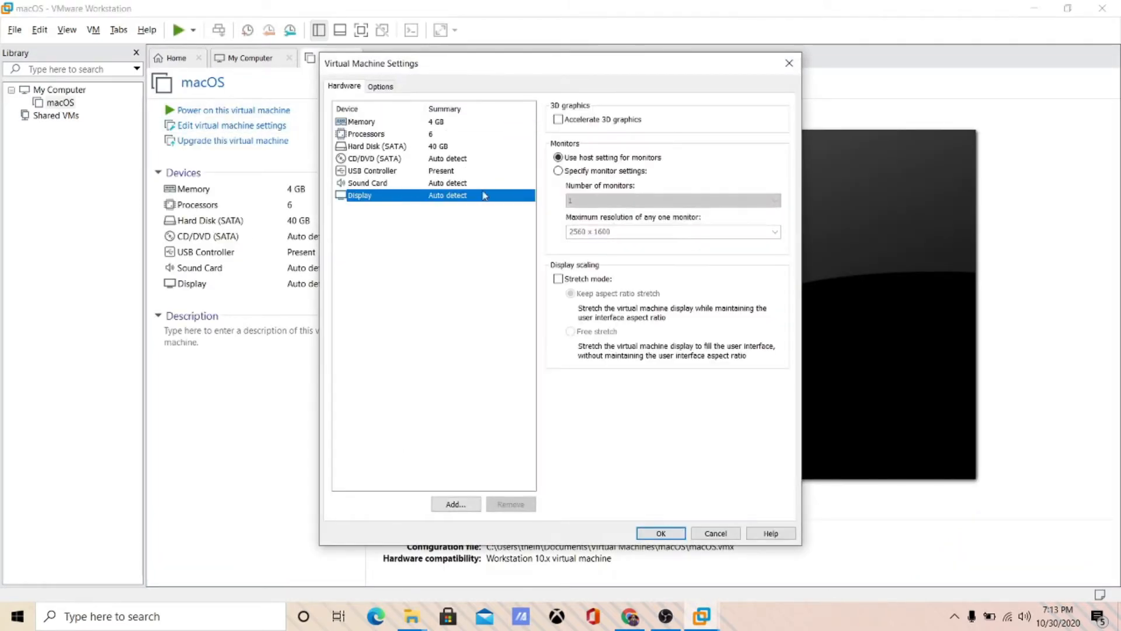
{"action": "left_click", "coordinate": [558, 120]}
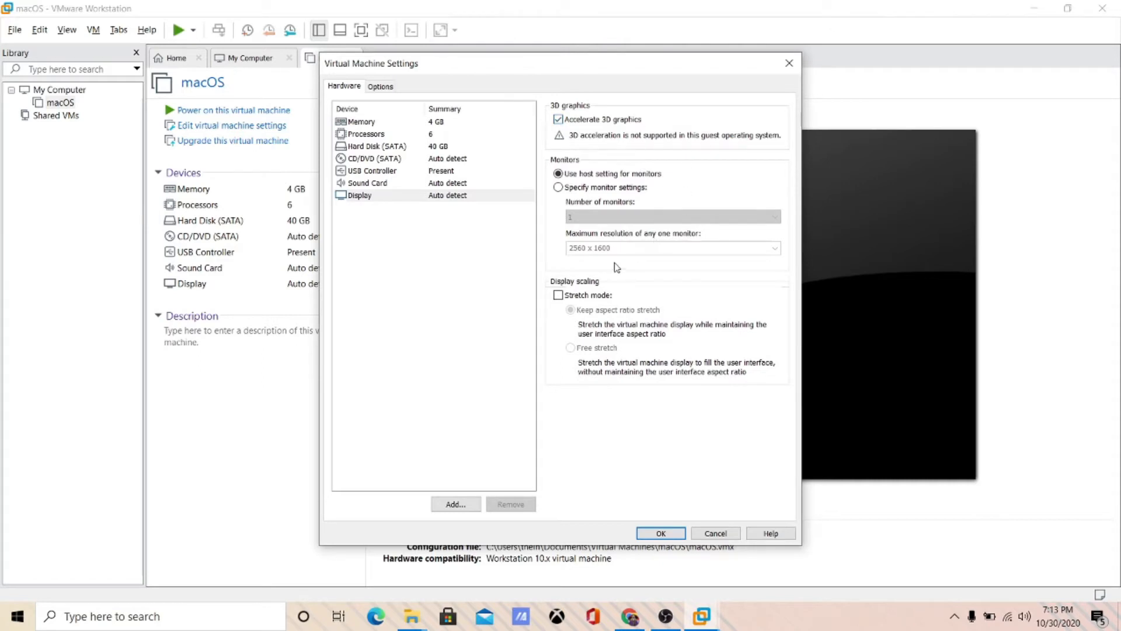
{"action": "left_click", "coordinate": [559, 296]}
{"action": "left_click", "coordinate": [571, 347]}
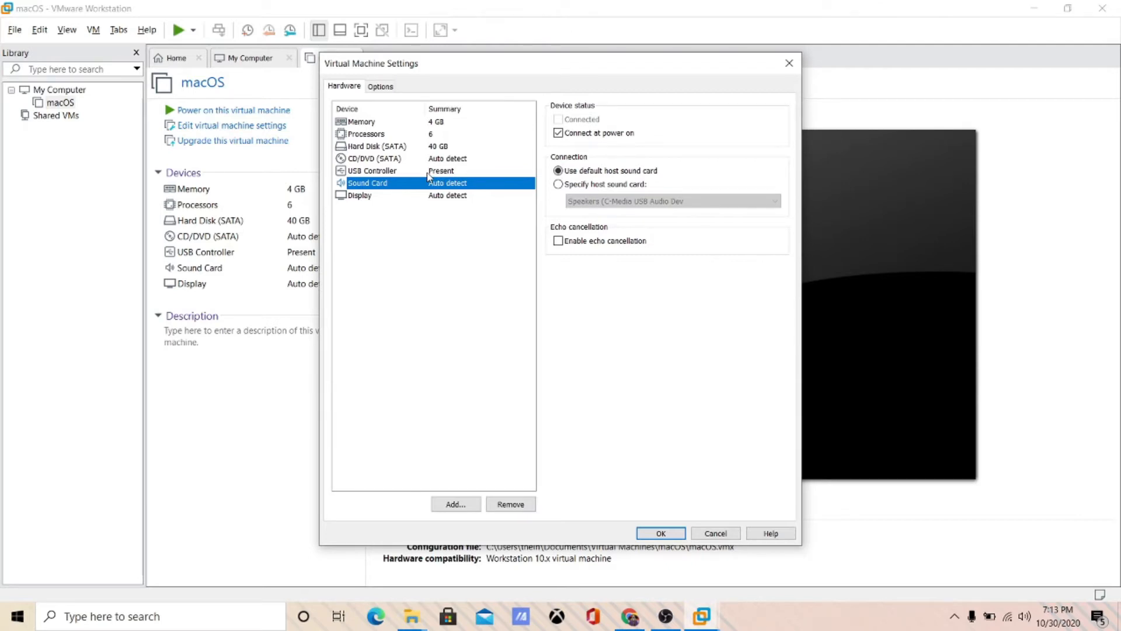
- Keep USB 2.0 compatibility on the USB controller and show all USB input devices
{"action": "left_click", "coordinate": [428, 172]}
{"action": "left_click", "coordinate": [648, 121]}
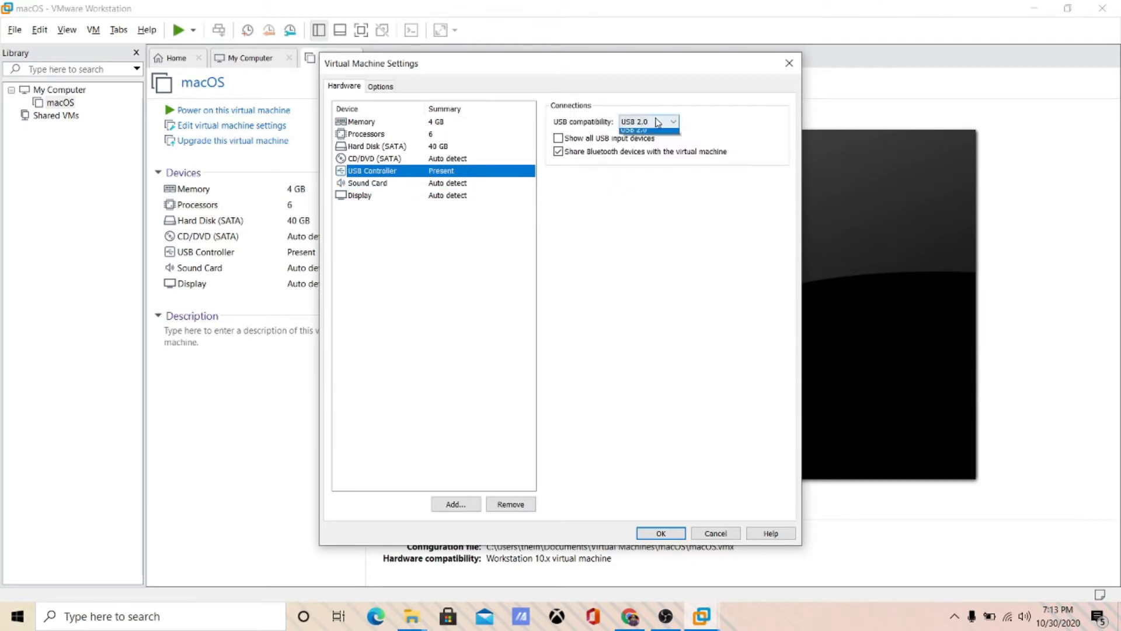
{"action": "left_click", "coordinate": [659, 122]}
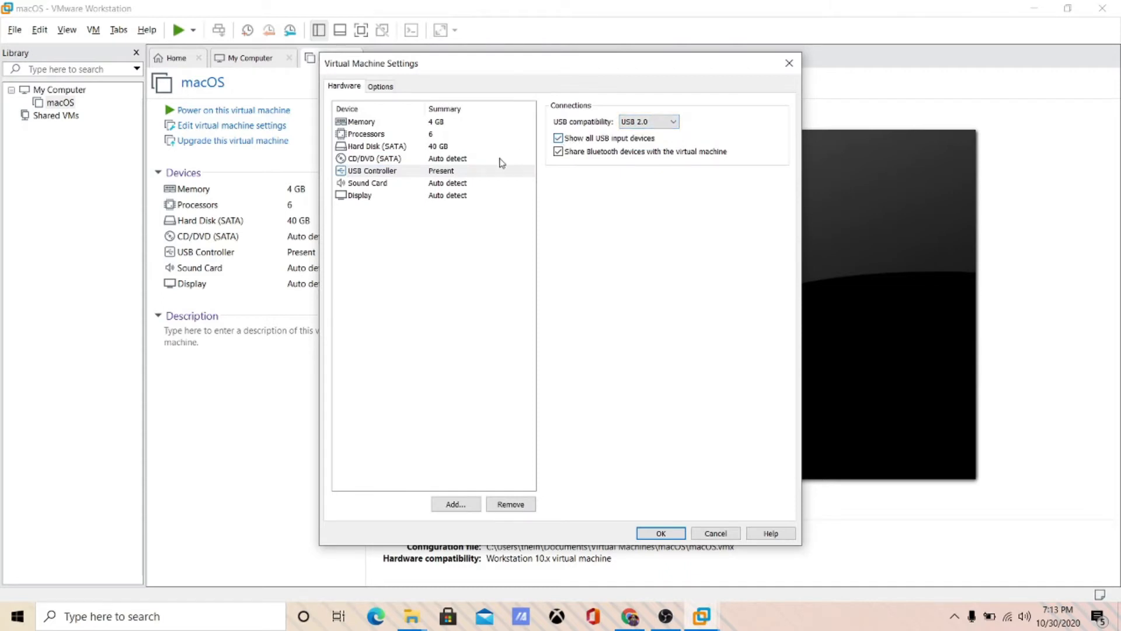
- Point the CD/DVD drive to the macOS Mojave ISO image in Downloads
{"action": "left_click", "coordinate": [391, 157]}
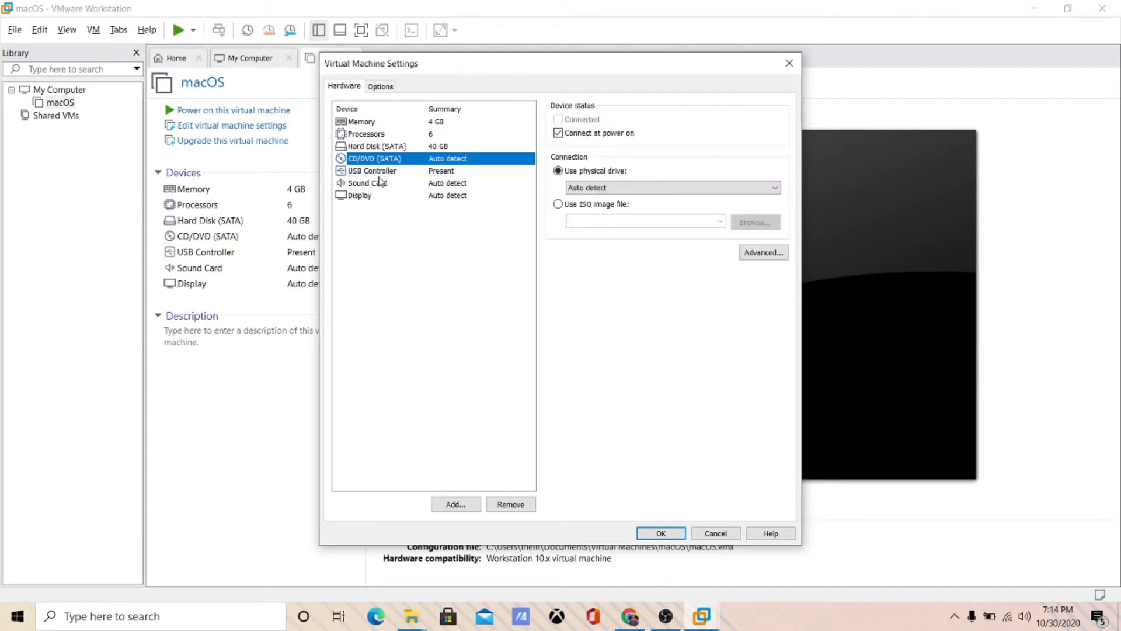
{"action": "left_click", "coordinate": [611, 205]}
{"action": "left_click", "coordinate": [764, 224]}
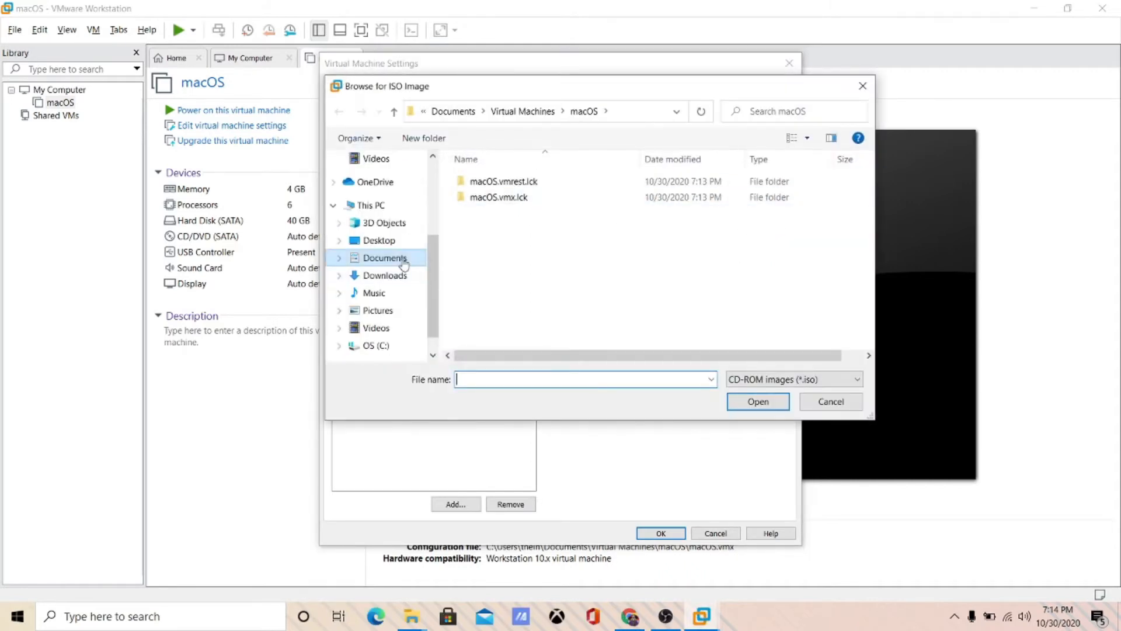
{"action": "left_click", "coordinate": [388, 275]}
{"action": "left_click", "coordinate": [578, 304]}
{"action": "double_click", "coordinate": [578, 304]}
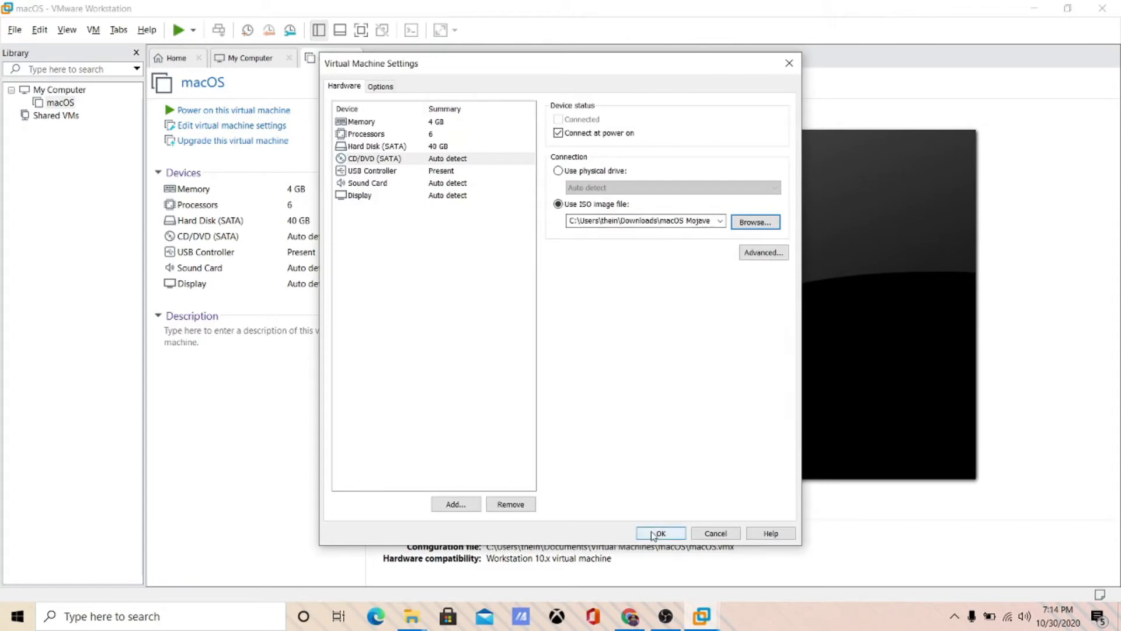
- Review the processor, memory and general options, then save the VM settings
{"action": "left_click", "coordinate": [435, 136]}
{"action": "left_click", "coordinate": [435, 124]}
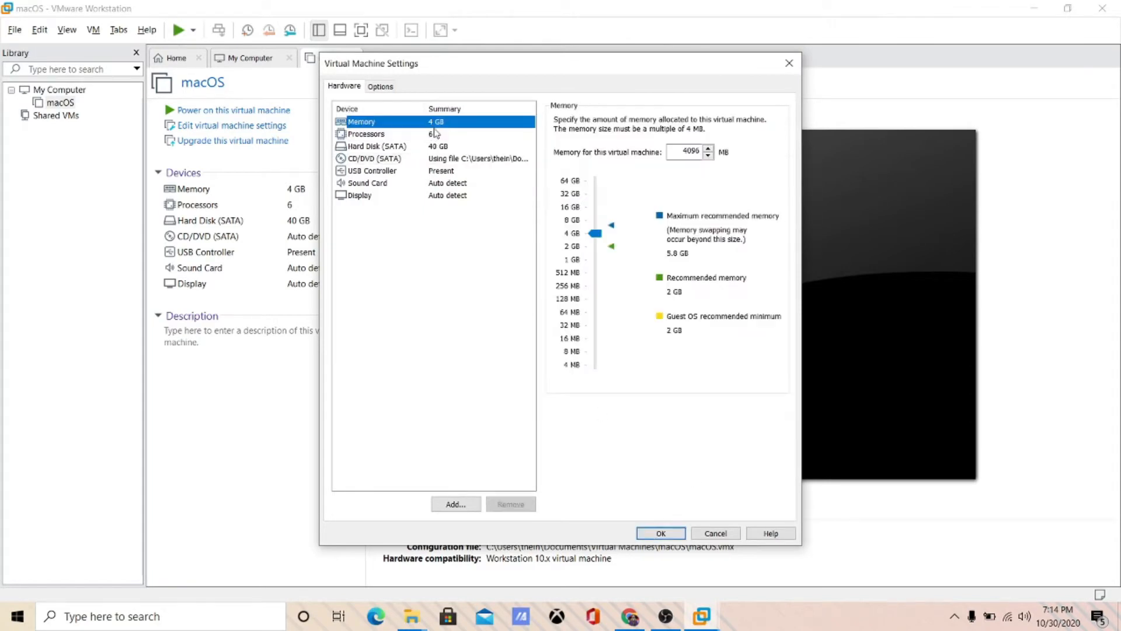
{"action": "left_click", "coordinate": [381, 87]}
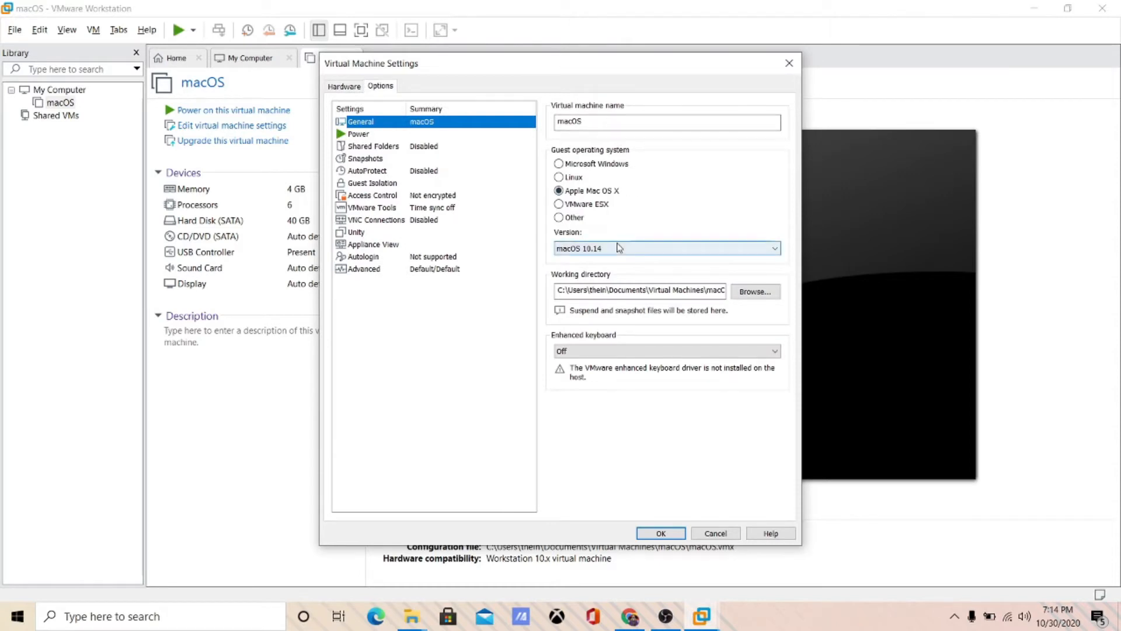
{"action": "left_click", "coordinate": [669, 532]}
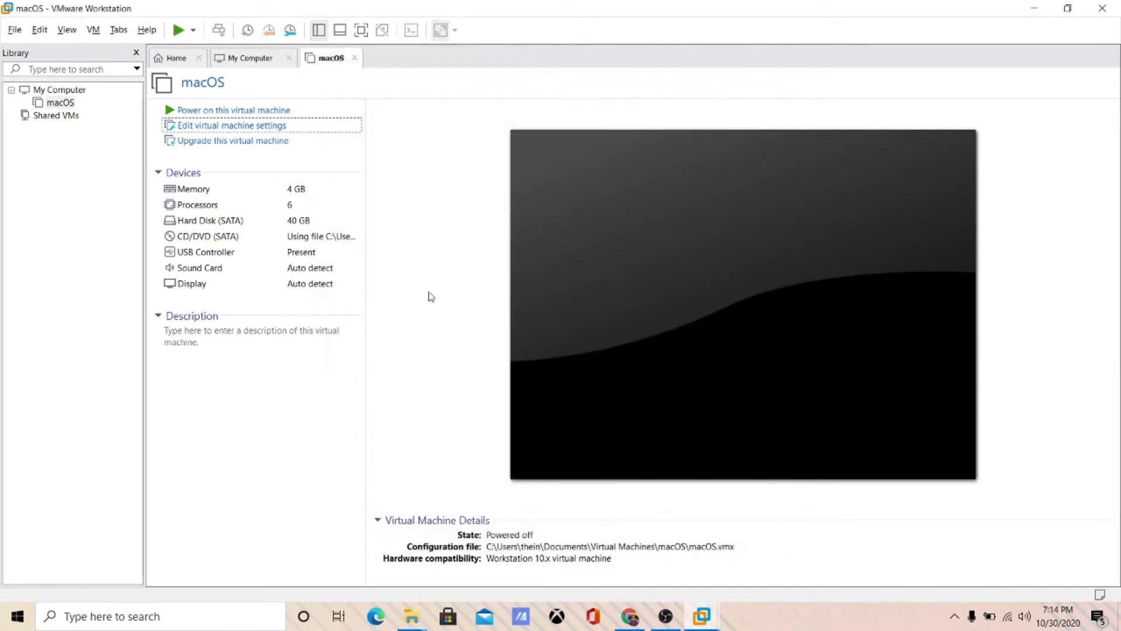
- Boot the macOS VM, dismiss the CPU-disabled warning, and power it off
{"action": "left_click", "coordinate": [297, 115]}
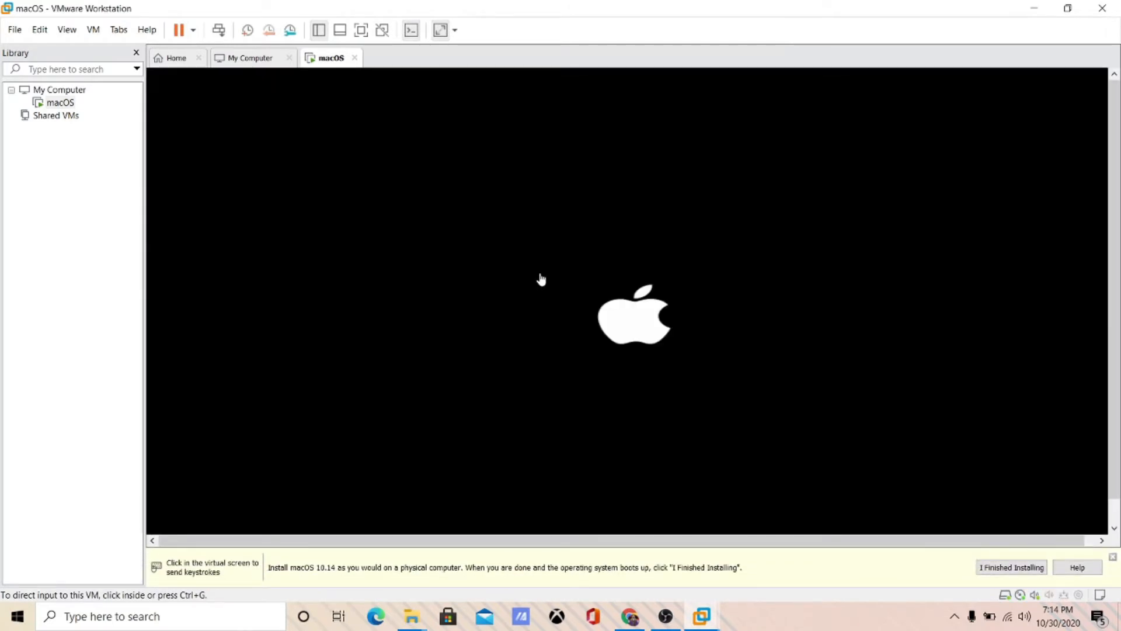
{"action": "left_click_drag", "start_coordinate": [495, 279], "coordinate": [525, 291]}
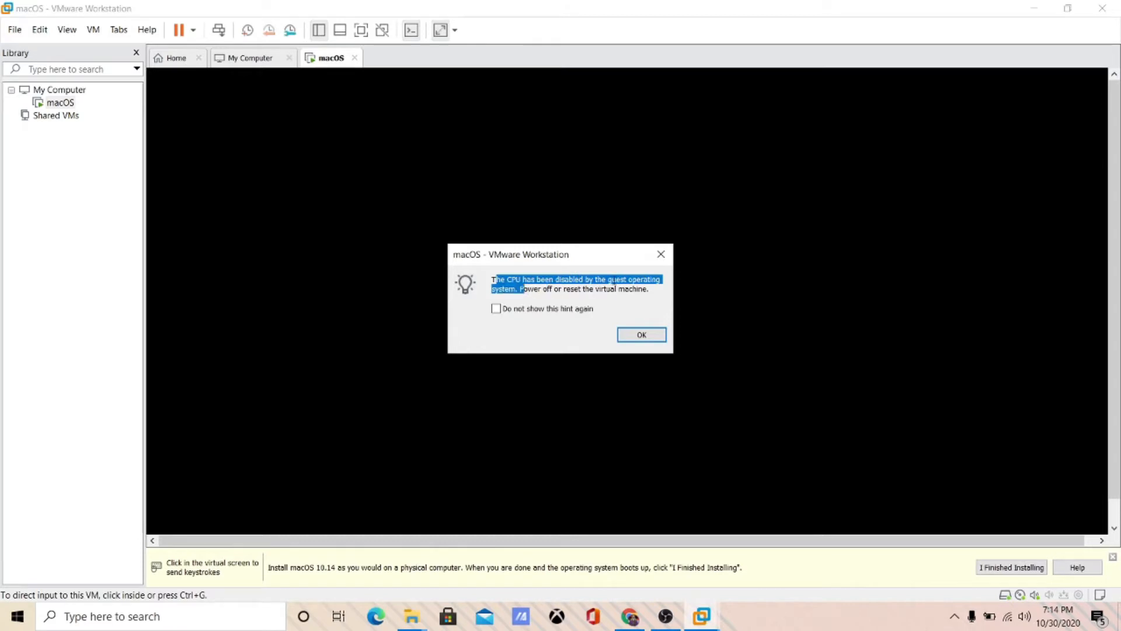
{"action": "left_click", "coordinate": [616, 281]}
{"action": "left_click", "coordinate": [641, 335]}
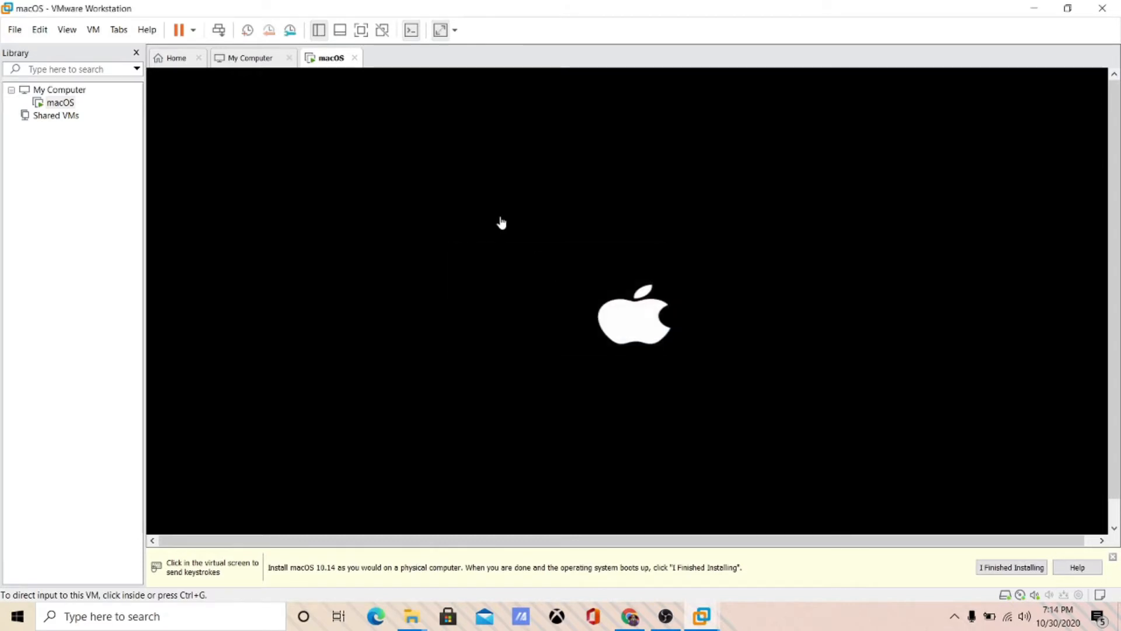
{"action": "left_click", "coordinate": [354, 58]}
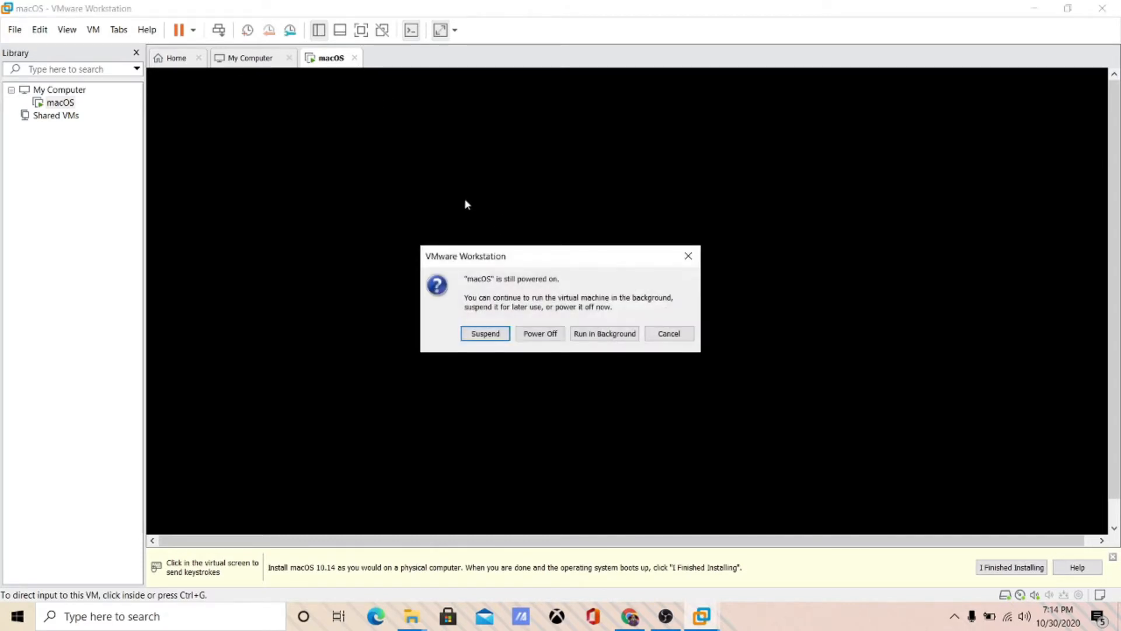
{"action": "left_click", "coordinate": [533, 333]}
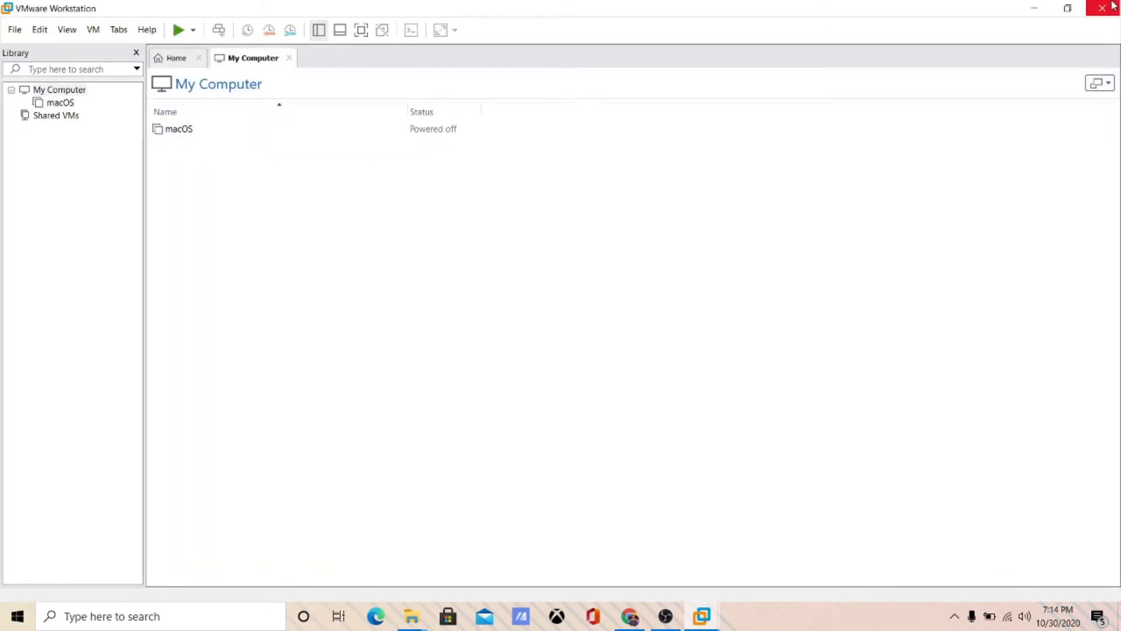
- Close VMware, open the macOS VM folder, relaunch VMware and open the macOS VM tab
{"action": "left_click", "coordinate": [1112, 6]}
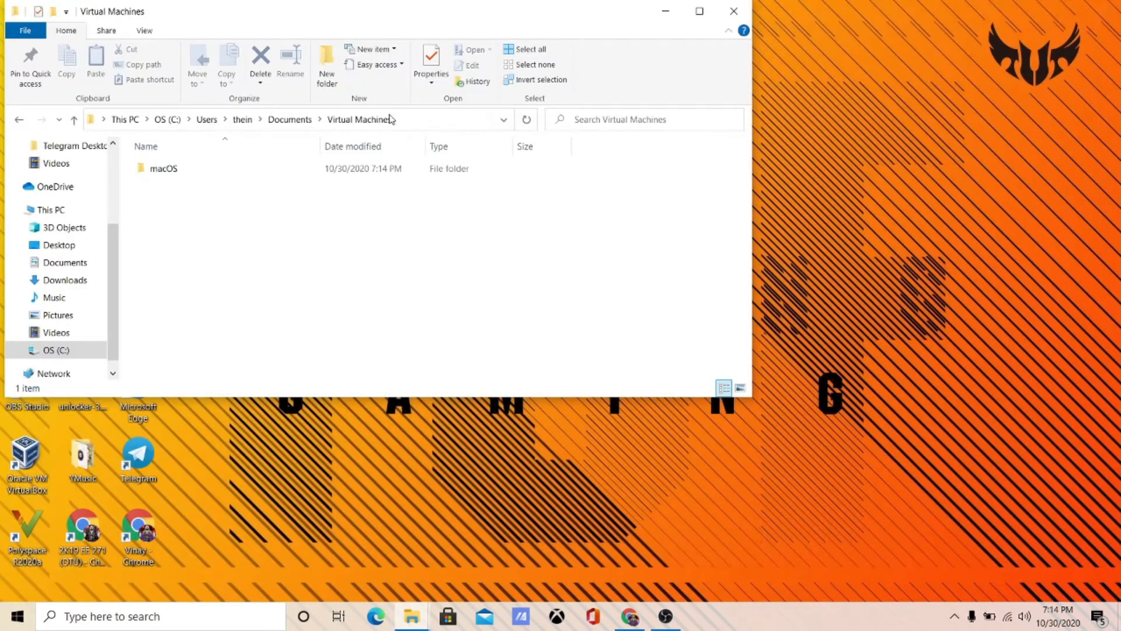
{"action": "double_click", "coordinate": [356, 174]}
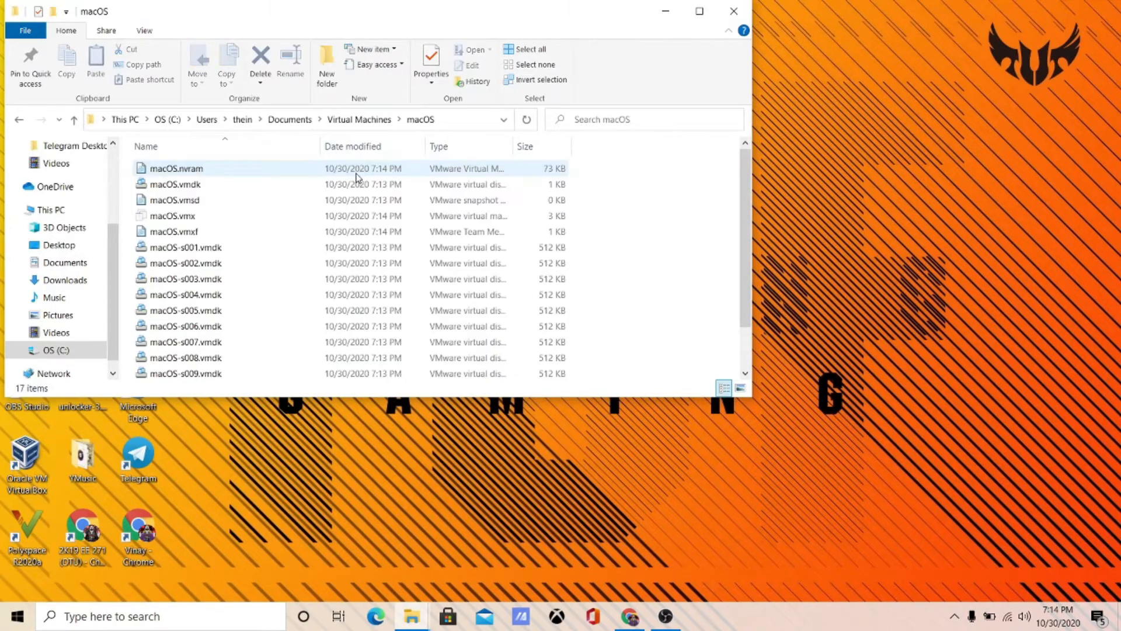
{"action": "key", "text": "super"}
{"action": "type", "text": "vm"}
{"action": "key", "text": "Return"}
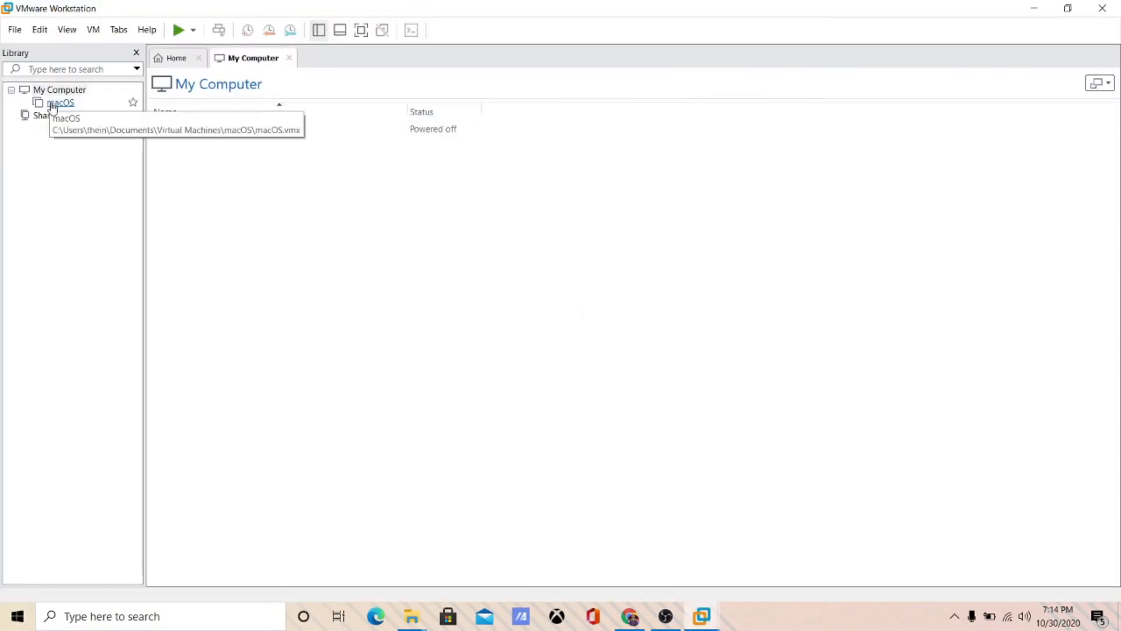
{"action": "right_click", "coordinate": [59, 107]}
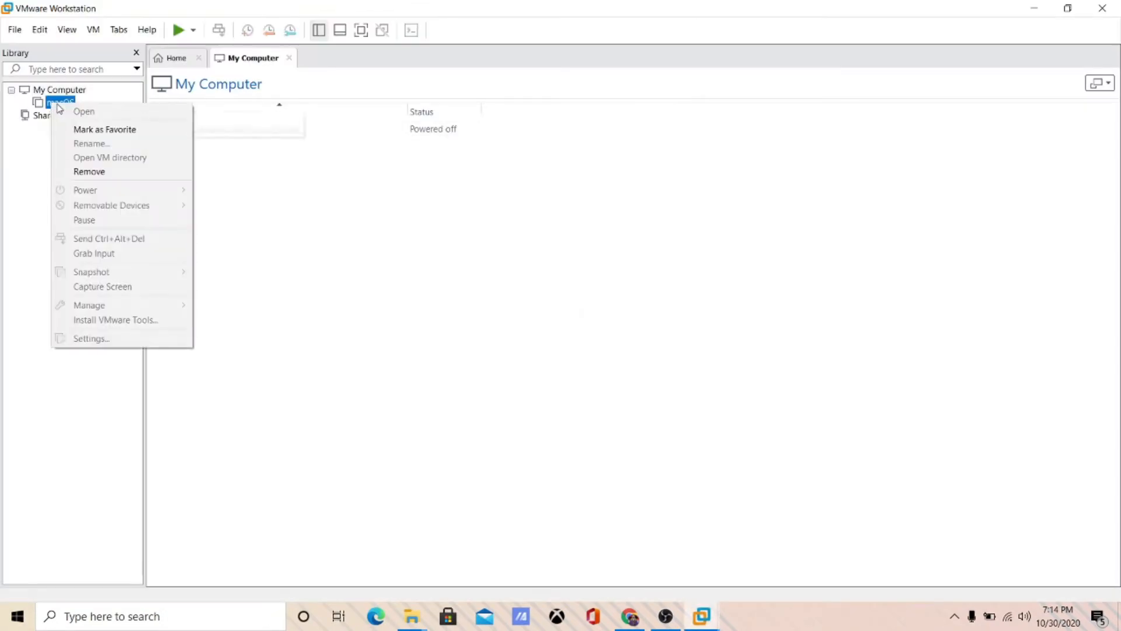
{"action": "left_click", "coordinate": [83, 111]}
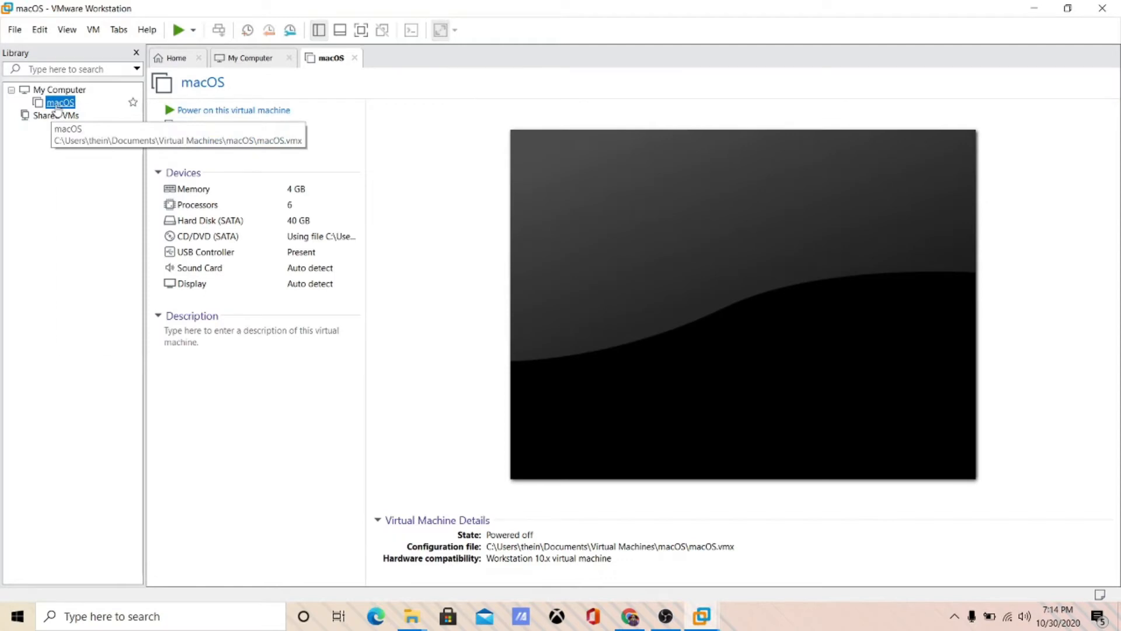
- Reveal the macOS VM folder in File Explorer, close VMware, and open macOS.vmx in Notepad
{"action": "right_click", "coordinate": [57, 106]}
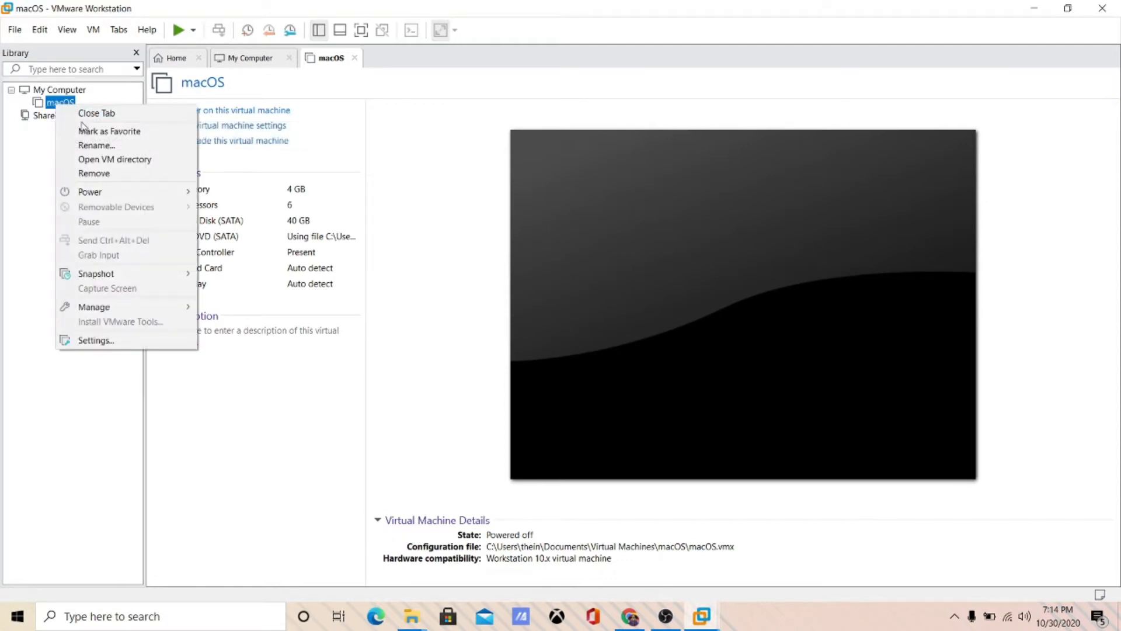
{"action": "left_click", "coordinate": [113, 160]}
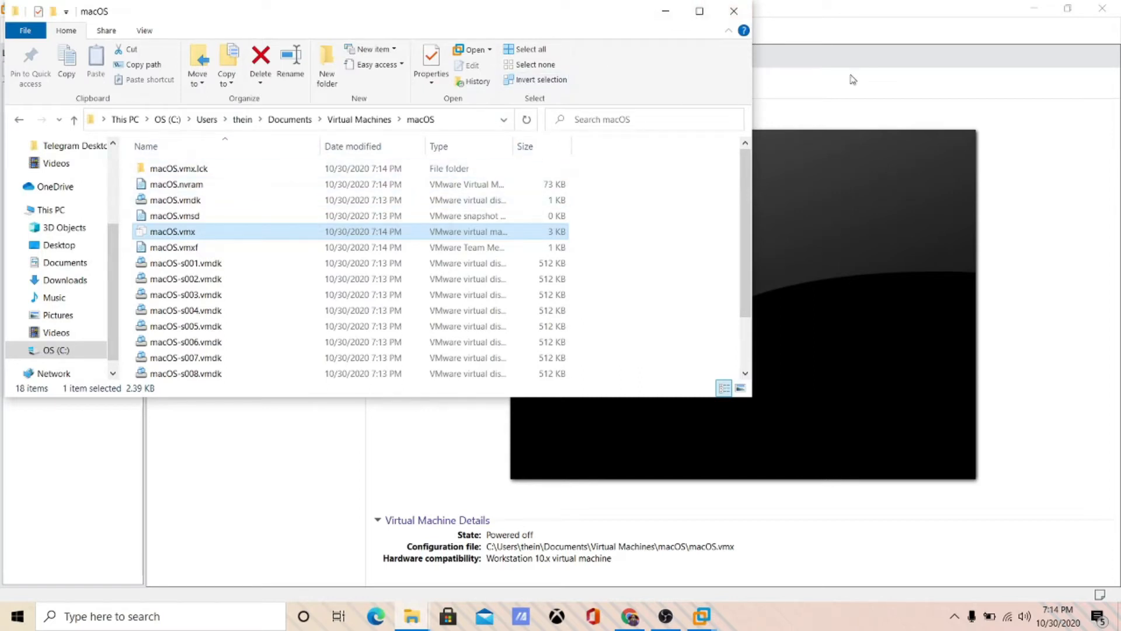
{"action": "left_click", "coordinate": [1102, 8]}
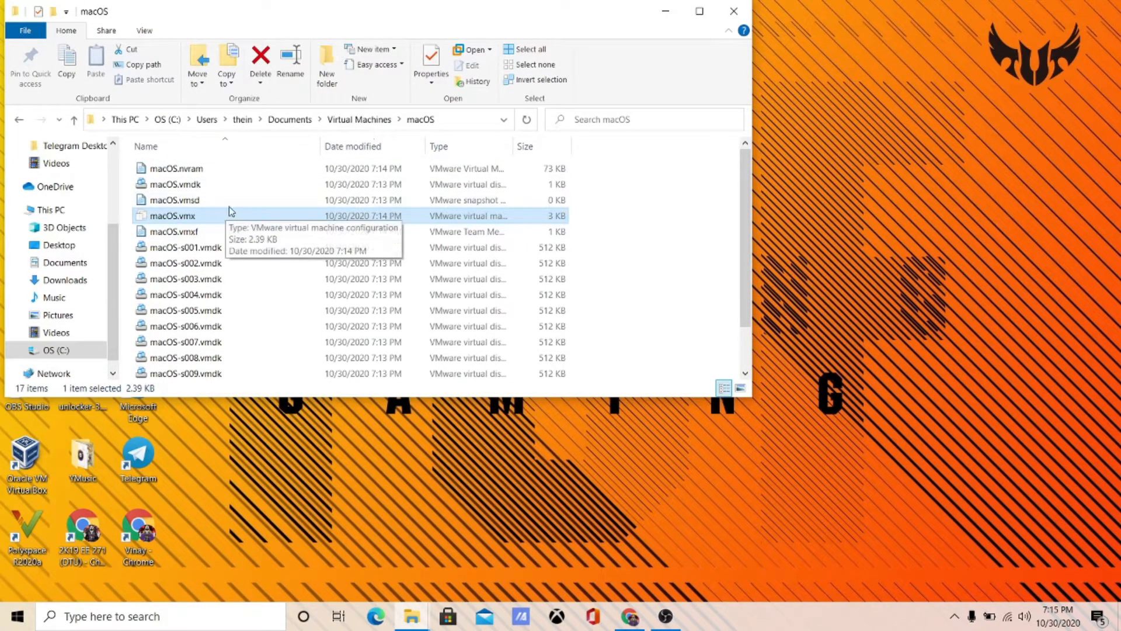
{"action": "left_click", "coordinate": [490, 51]}
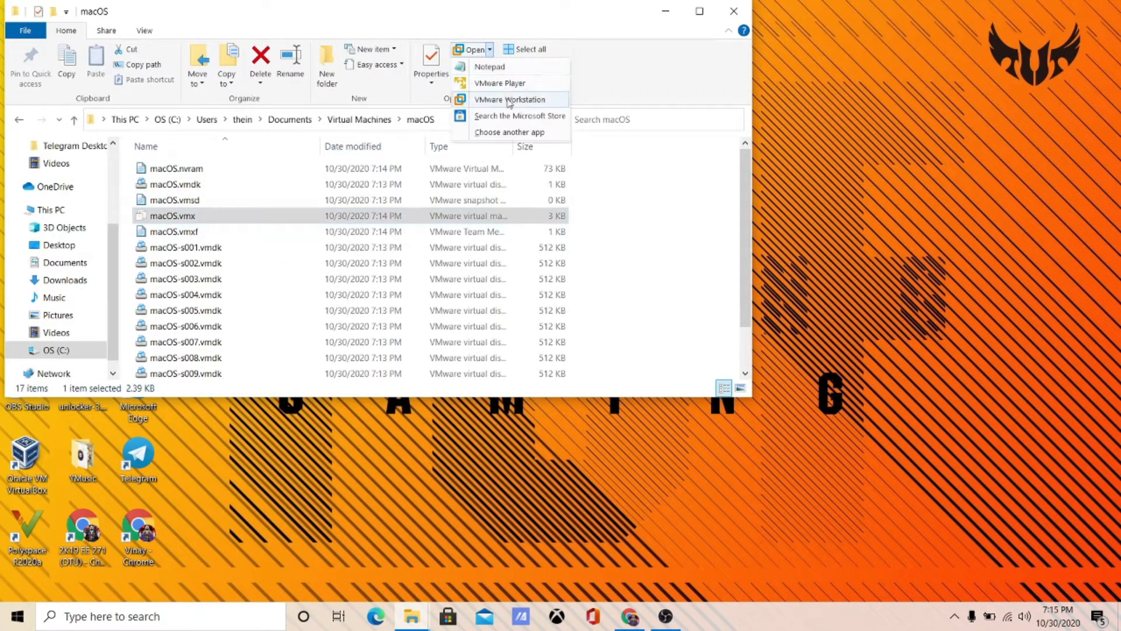
{"action": "left_click", "coordinate": [505, 69]}
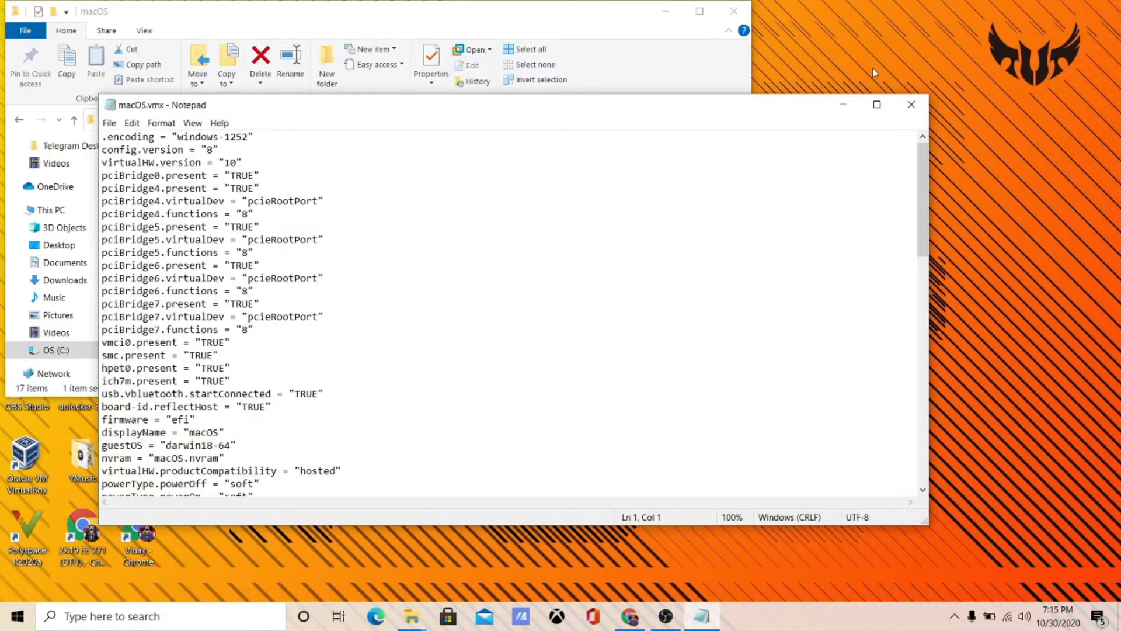
- Maximize macOS.vmx in Notepad, then open vmtext.txt from the desktop and select all its lines
{"action": "left_click", "coordinate": [876, 105]}
{"action": "scroll", "coordinate": [263, 368], "scroll_direction": "down", "scroll_amount": 14}
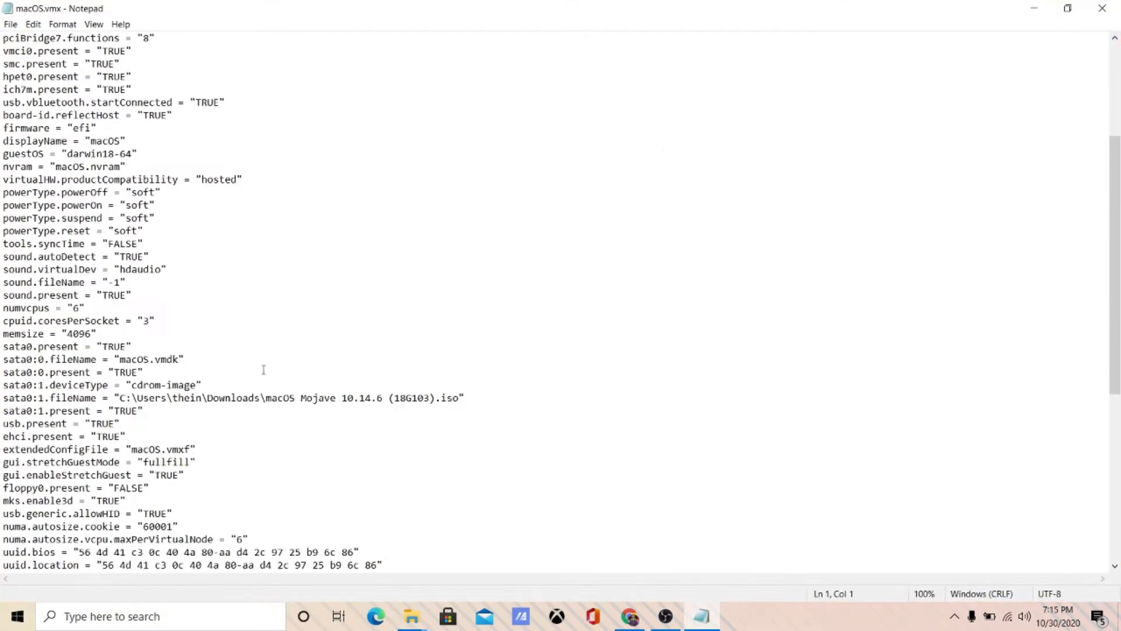
{"action": "key", "text": "super+d"}
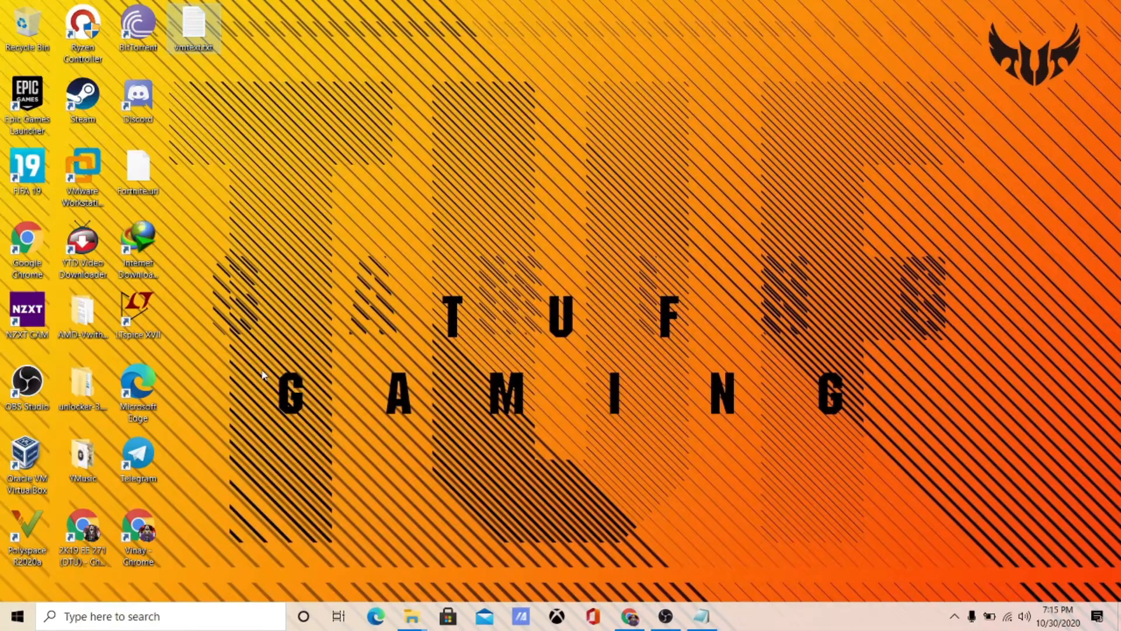
{"action": "double_click", "coordinate": [194, 27]}
{"action": "left_click", "coordinate": [282, 252]}
{"action": "left_click_drag", "start_coordinate": [283, 252], "coordinate": [100, 136]}
{"action": "key", "text": "ctrl+c"}
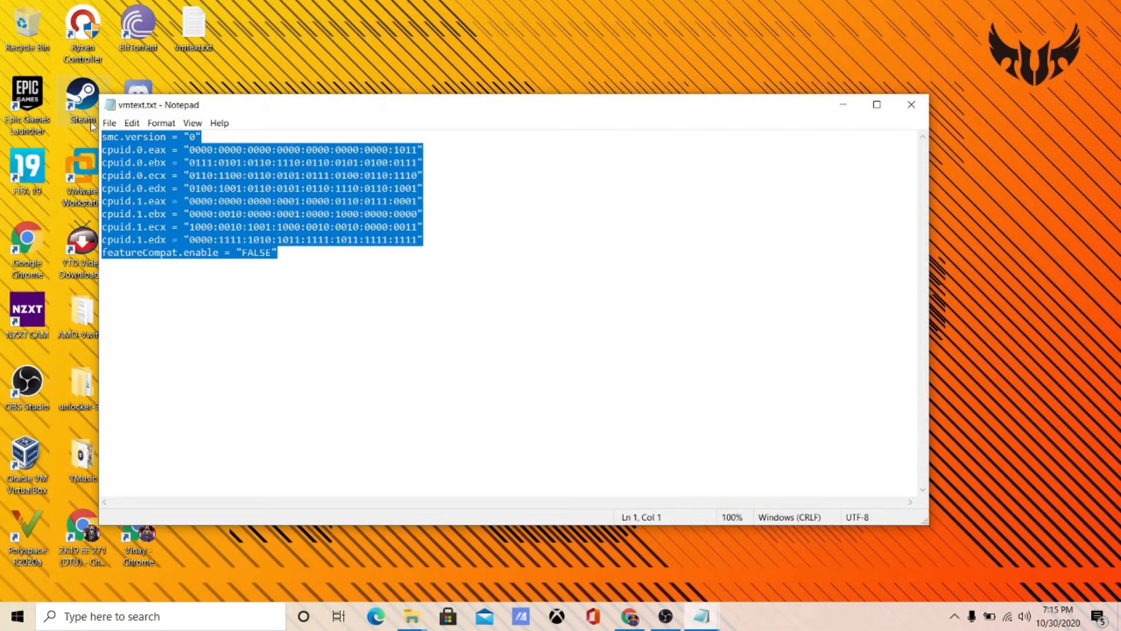
- Paste the lines at the end of macOS.vmx, save it, and close both files
{"action": "key", "text": "alt+Tab"}
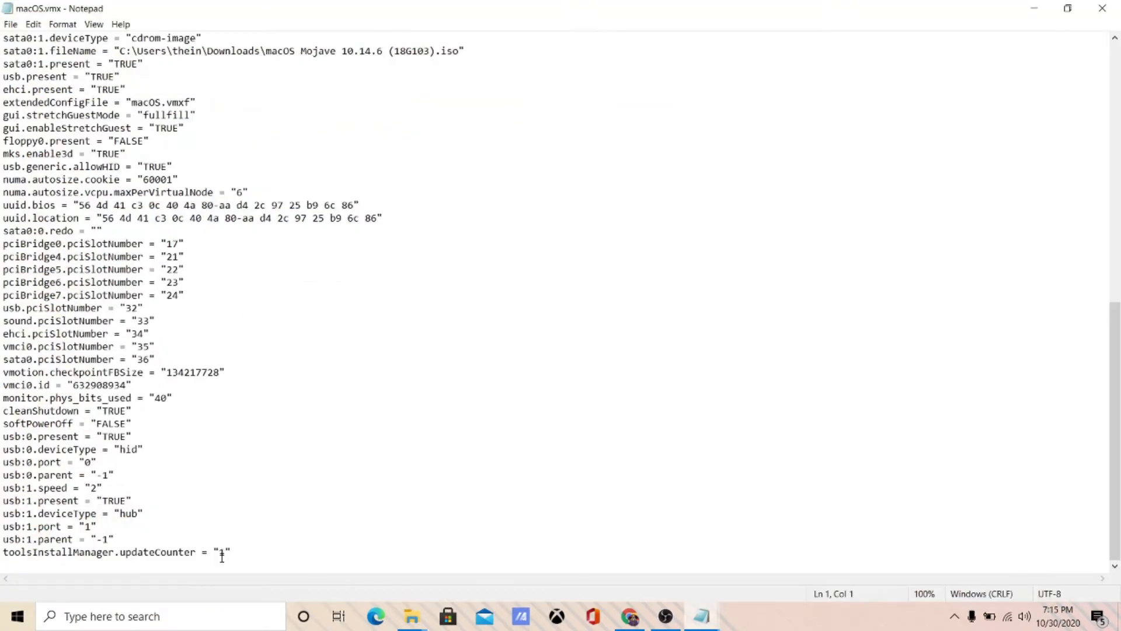
{"action": "left_click", "coordinate": [32, 564]}
{"action": "key", "text": "ctrl+v"}
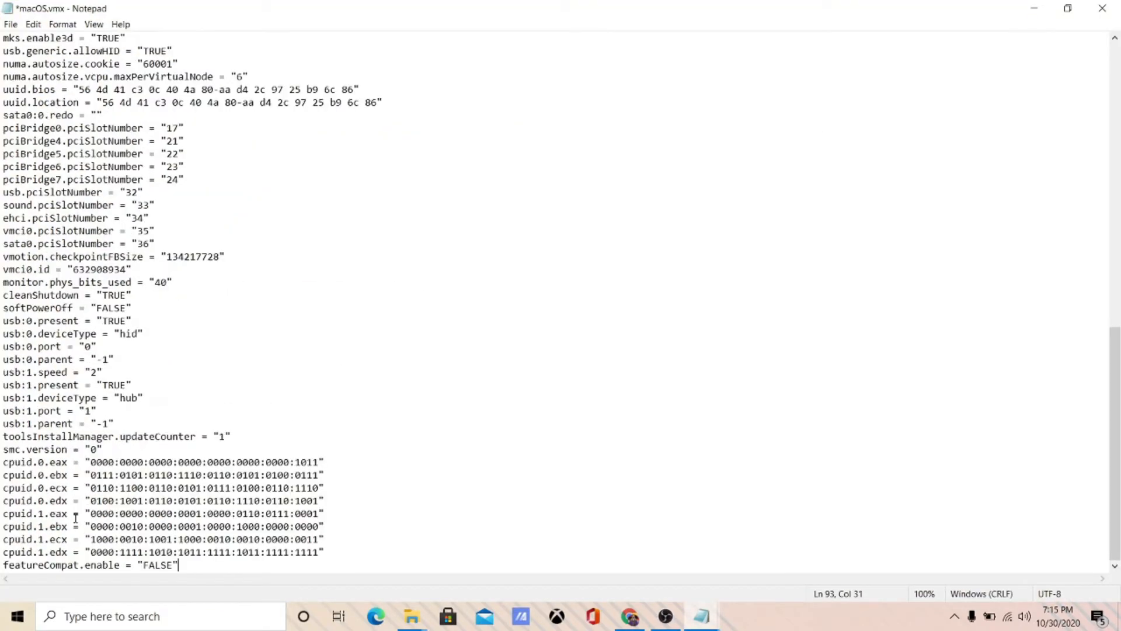
{"action": "key", "text": "ctrl+s"}
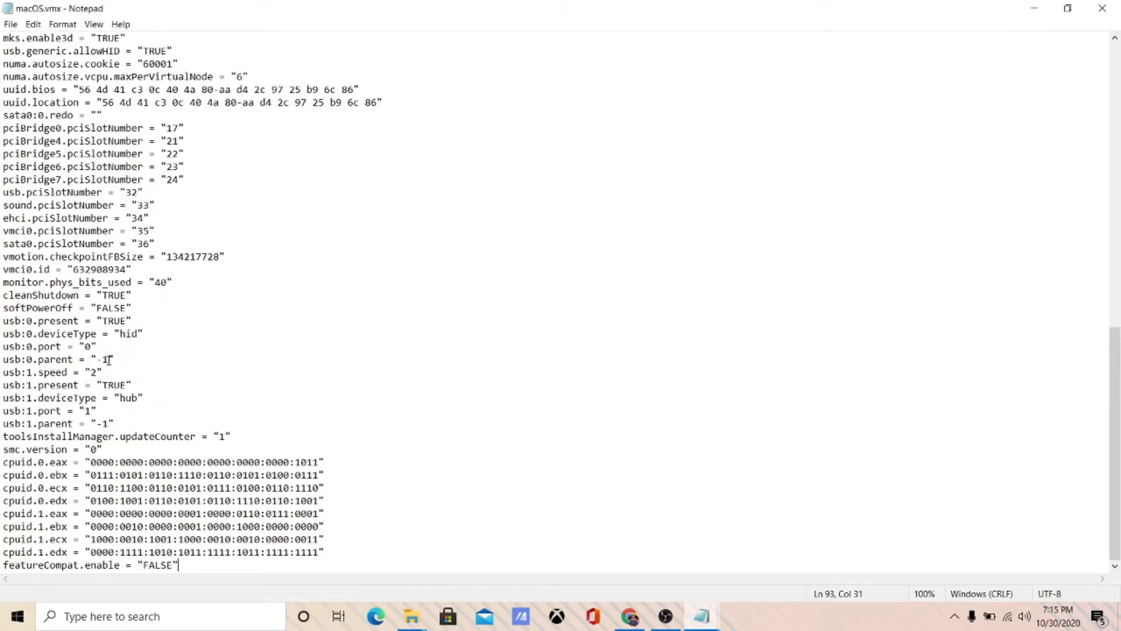
{"action": "left_click", "coordinate": [1102, 8]}
{"action": "left_click", "coordinate": [912, 105]}
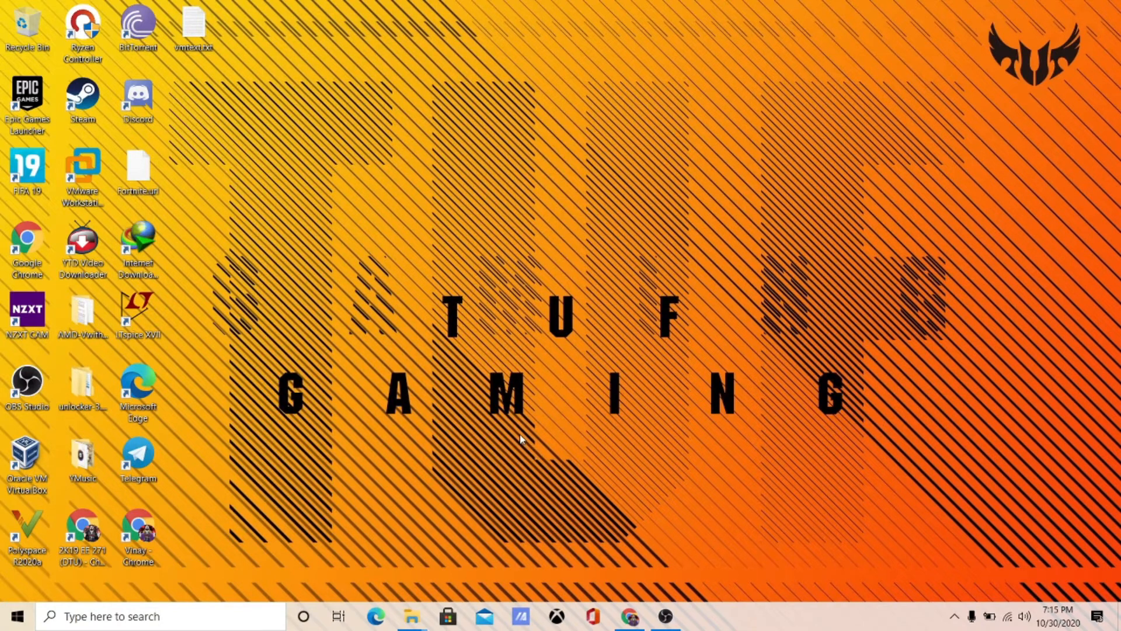
- Relaunch VMware Workstation via the 'vm' Start search and power on the macOS VM
{"action": "key", "text": "super"}
{"action": "type", "text": "vm"}
{"action": "key", "text": "Return"}
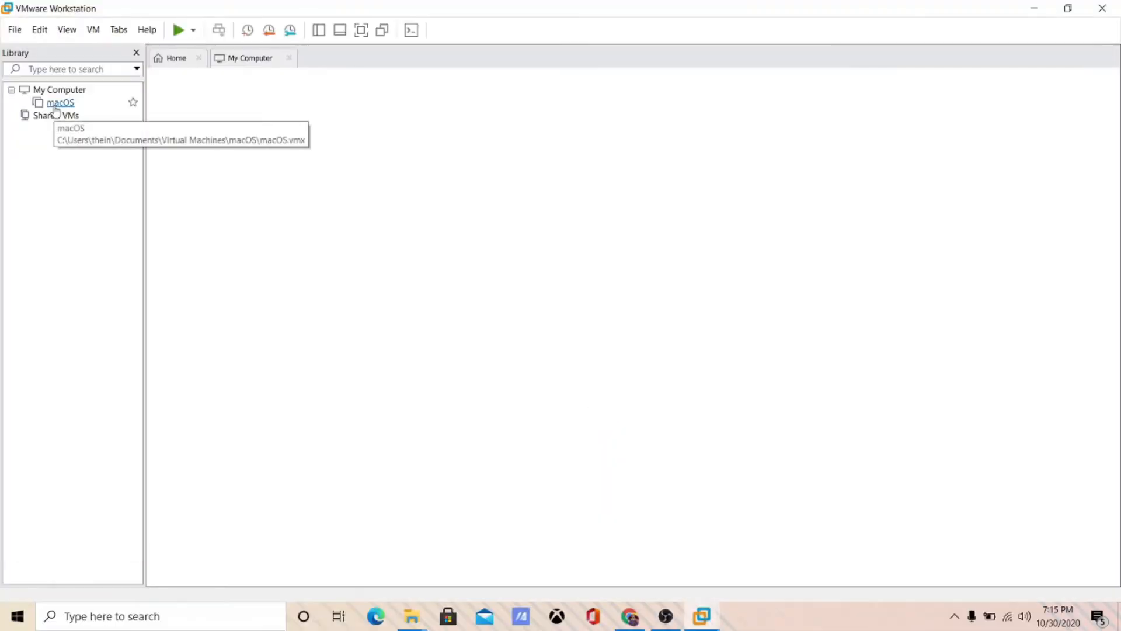
{"action": "left_click", "coordinate": [58, 103]}
{"action": "left_click", "coordinate": [221, 111]}
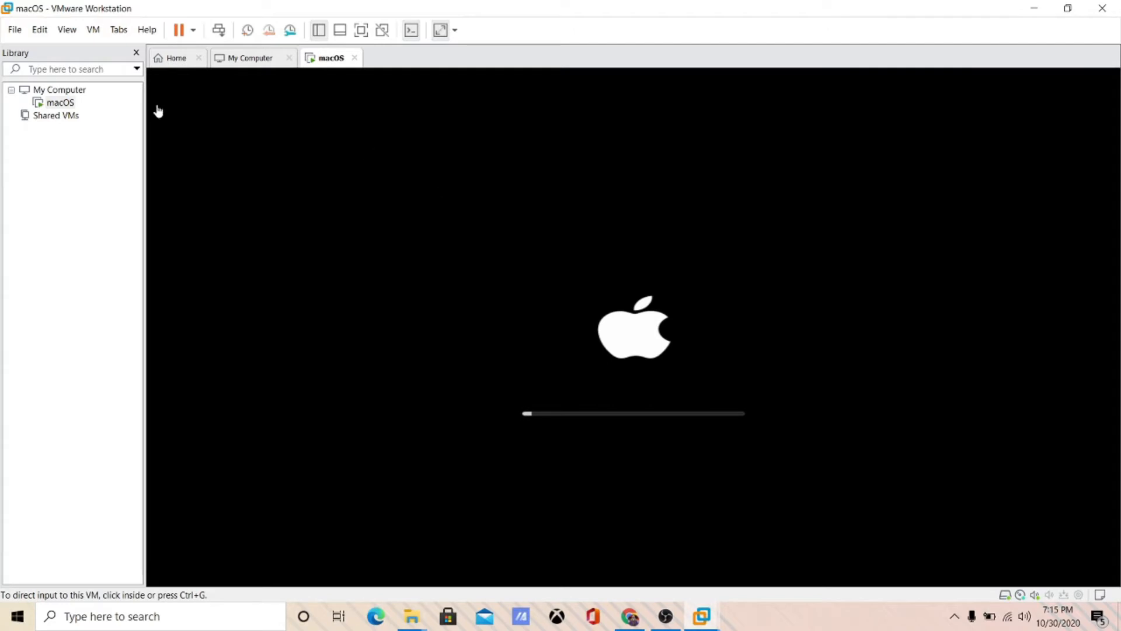
- Open the macOS VM's context menu and dismiss it without choosing anything
{"action": "right_click", "coordinate": [66, 104]}
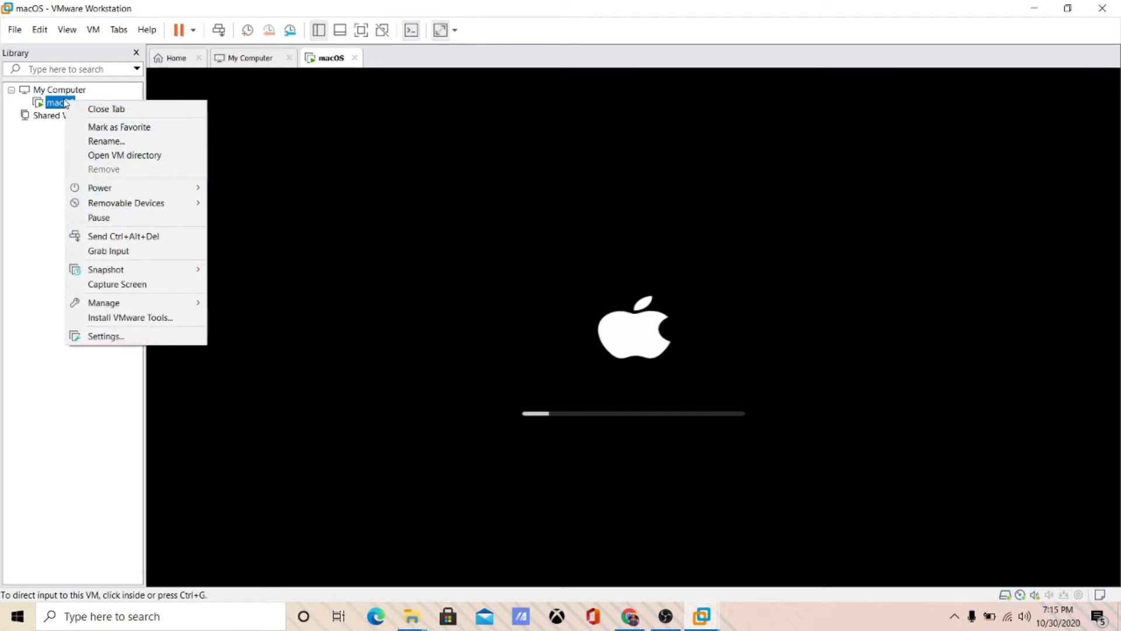
{"action": "left_click", "coordinate": [62, 109]}
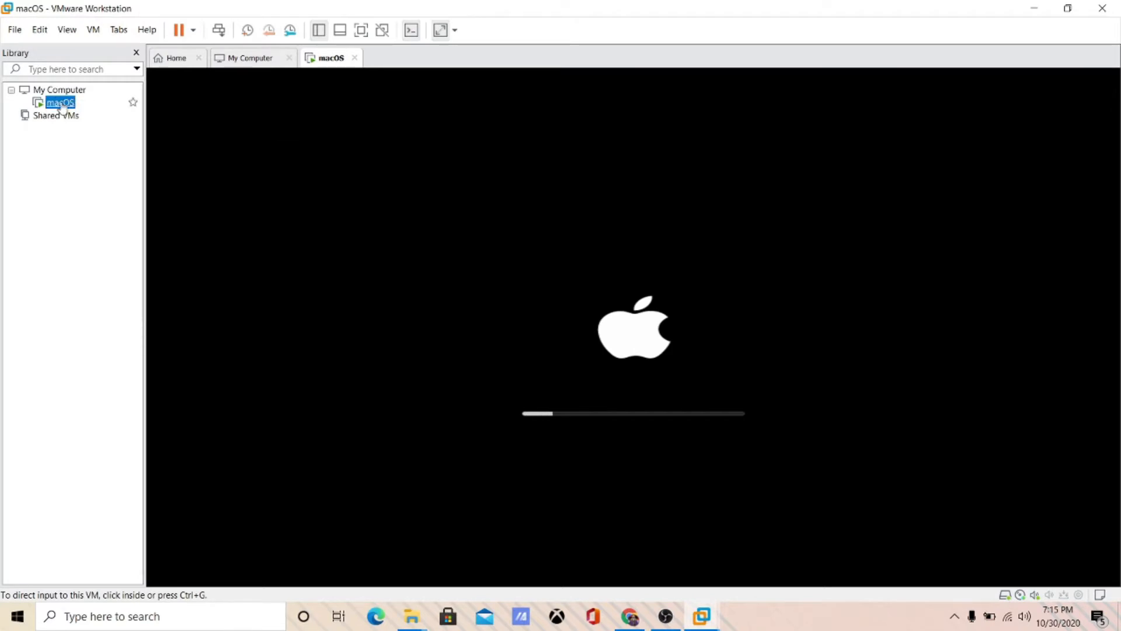
{"action": "right_click", "coordinate": [62, 108]}
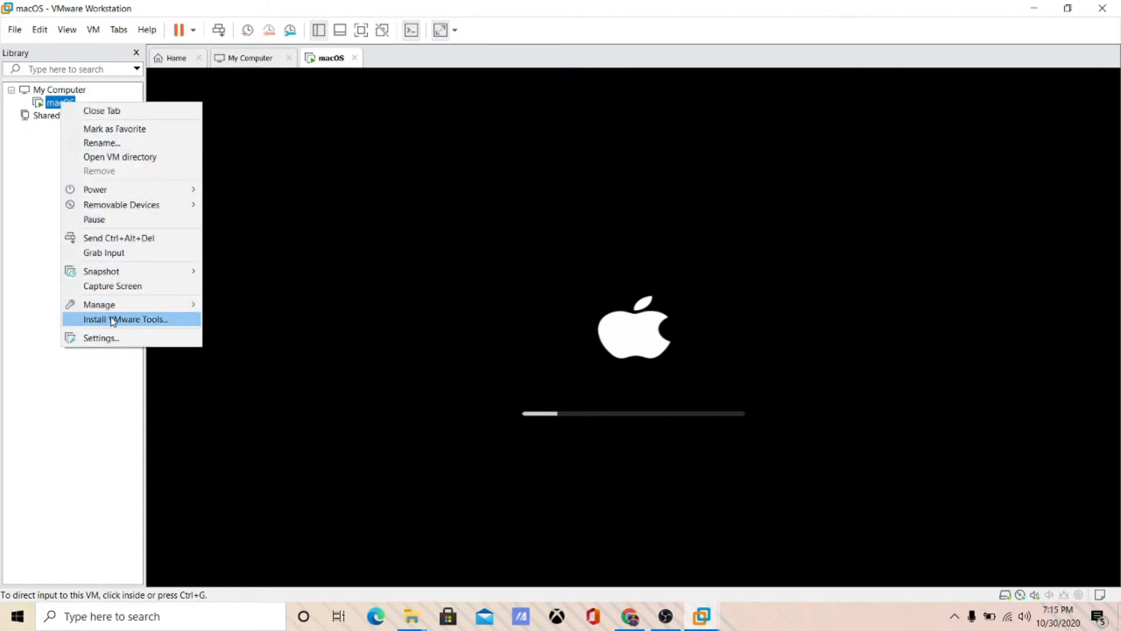
{"action": "mouse_move", "coordinate": [115, 308]}
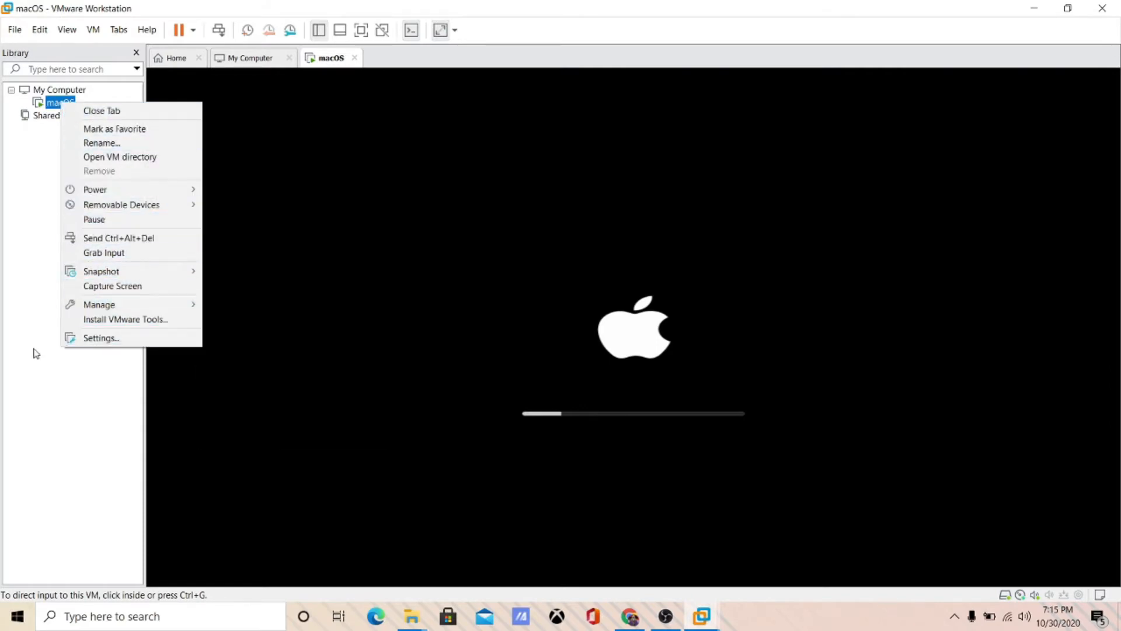
{"action": "left_click", "coordinate": [35, 240]}
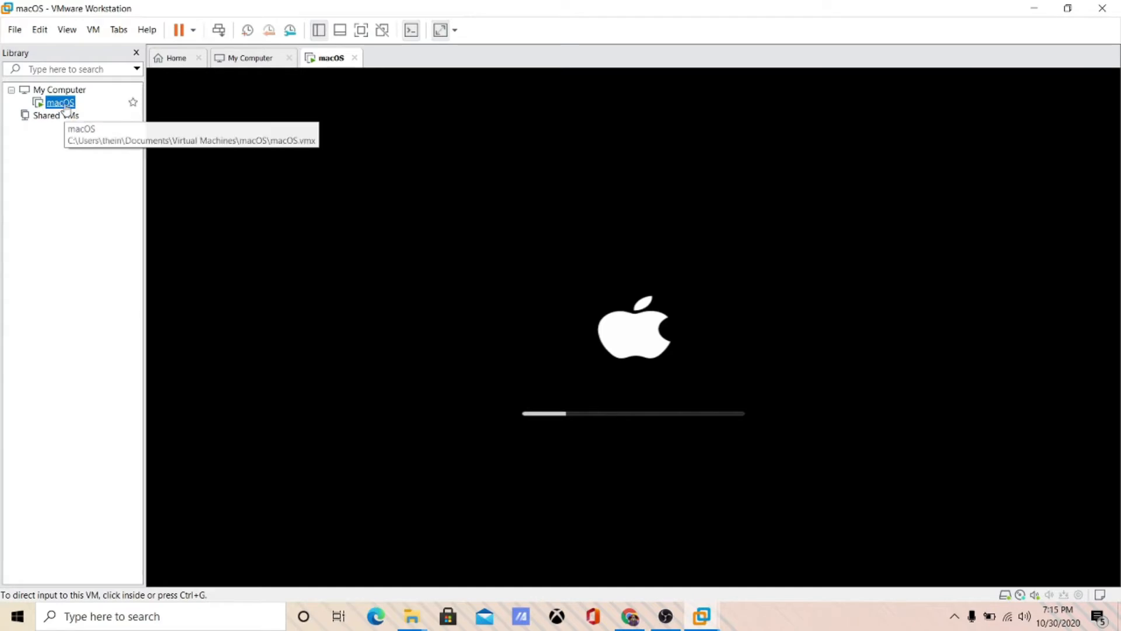
- Create a new macOS 10.14 VM with the Typical wizard, keeping the 40 GB disk
{"action": "left_click", "coordinate": [257, 61]}
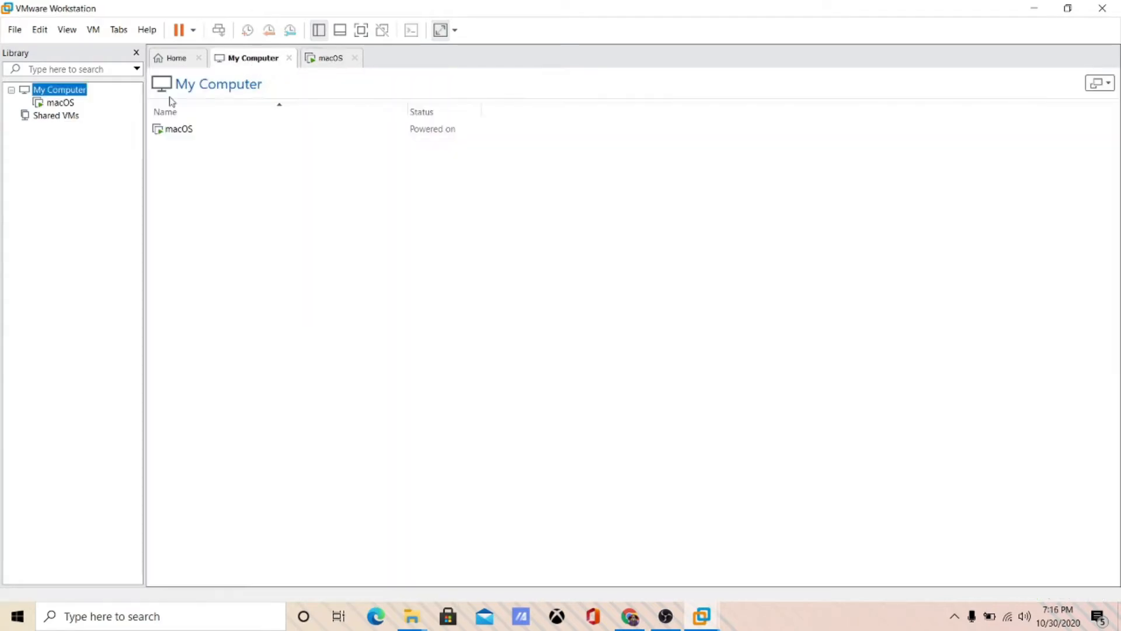
{"action": "left_click", "coordinate": [170, 63]}
{"action": "left_click", "coordinate": [480, 220]}
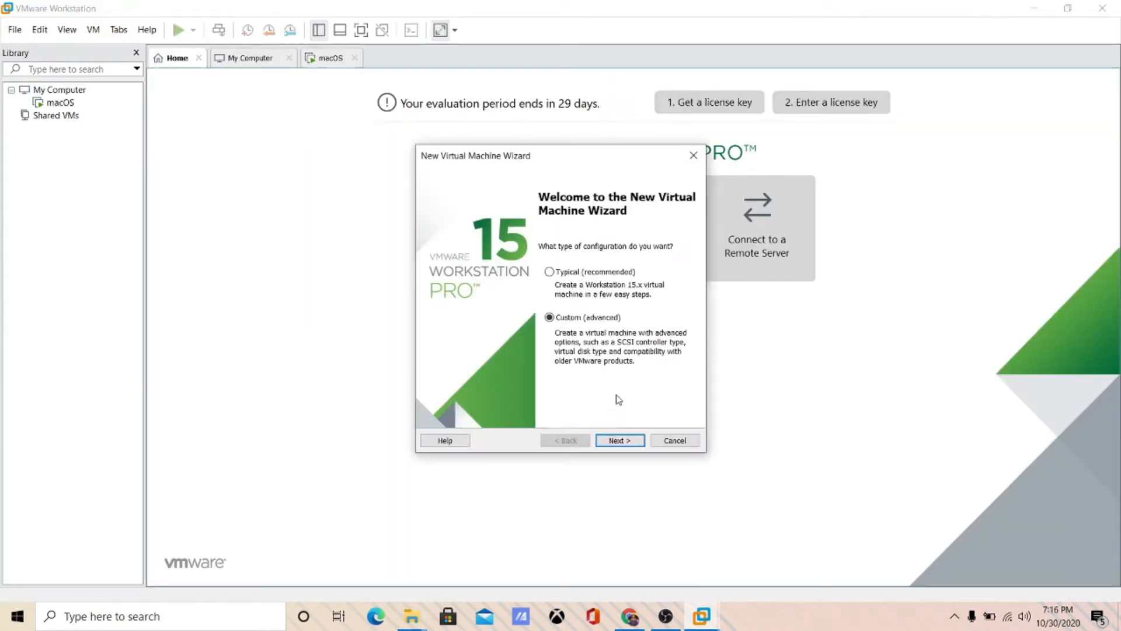
{"action": "left_click", "coordinate": [580, 272]}
{"action": "left_click", "coordinate": [619, 440]}
{"action": "left_click", "coordinate": [618, 441]}
{"action": "left_click", "coordinate": [619, 440]}
{"action": "left_click", "coordinate": [618, 440]}
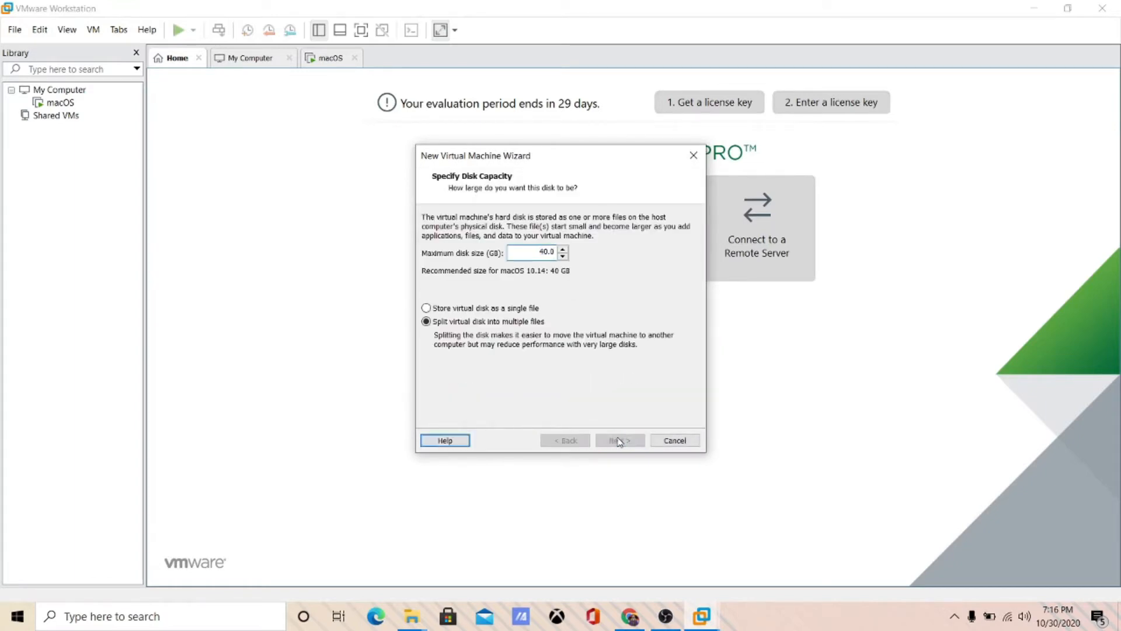
{"action": "left_click", "coordinate": [618, 440]}
{"action": "left_click", "coordinate": [619, 440]}
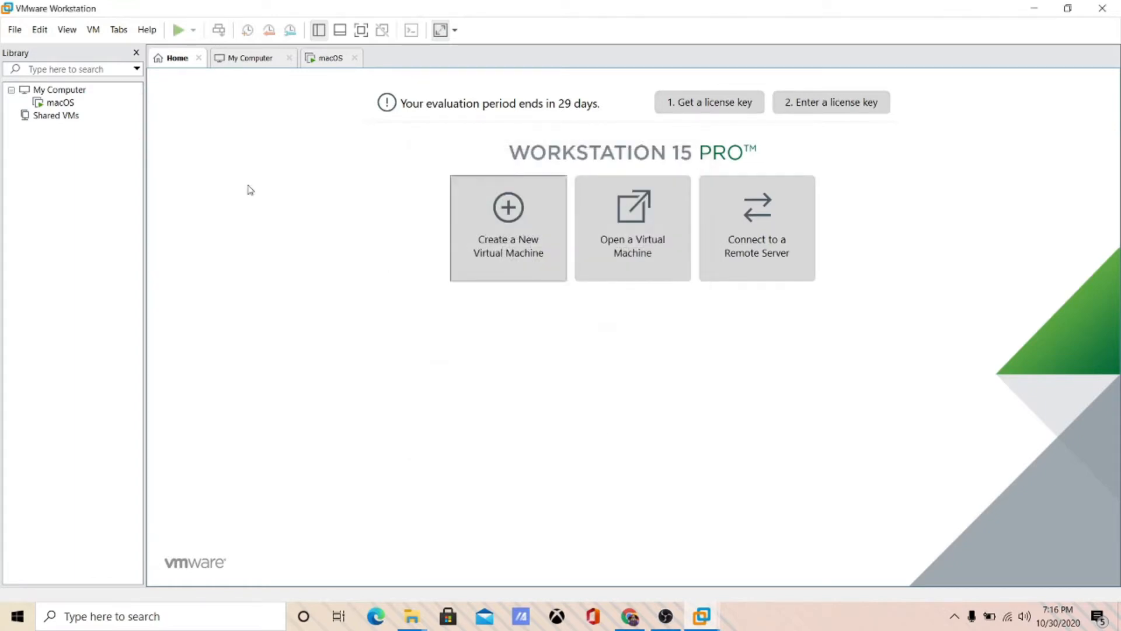
- Change the macOS 10.14 VM's guest OS to Microsoft Windows in its General options
{"action": "left_click", "coordinate": [64, 115]}
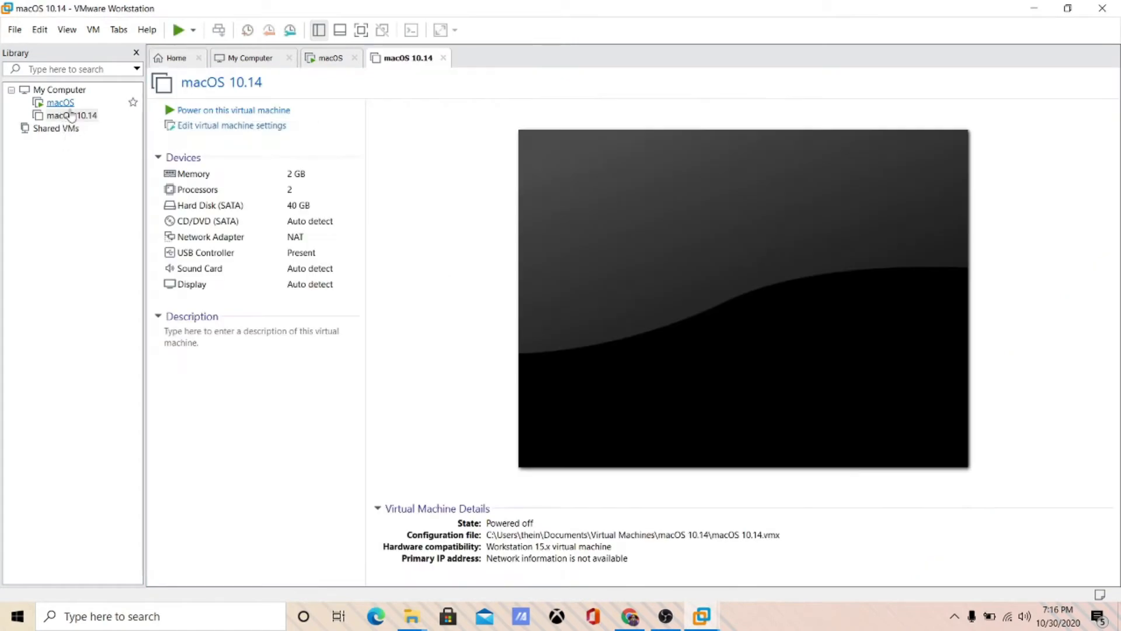
{"action": "left_click", "coordinate": [266, 126]}
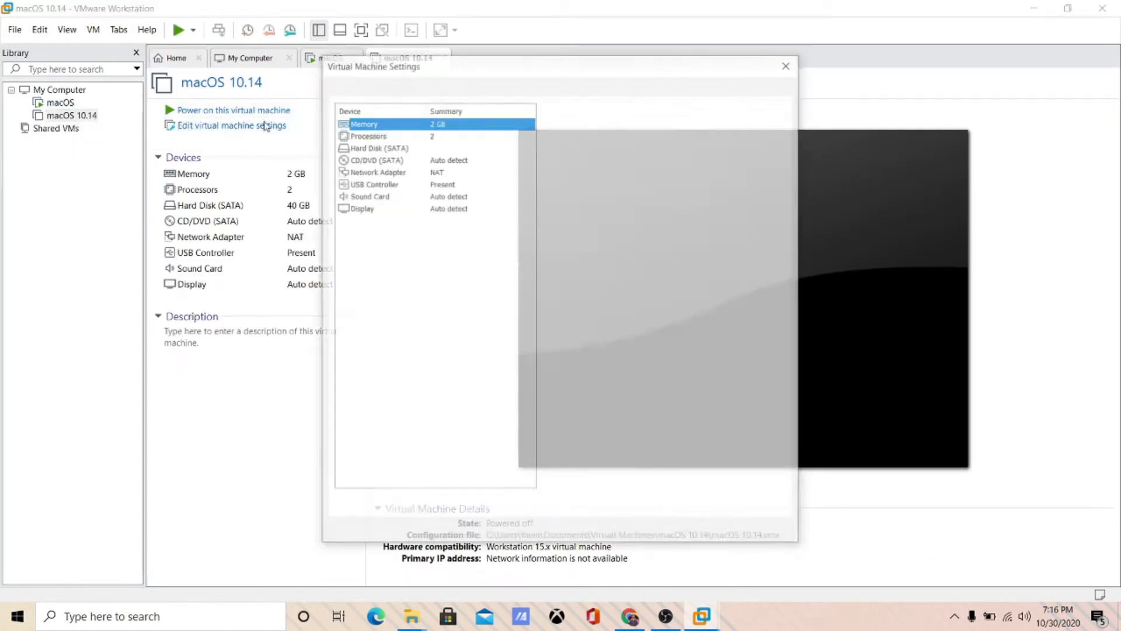
{"action": "left_click", "coordinate": [380, 88]}
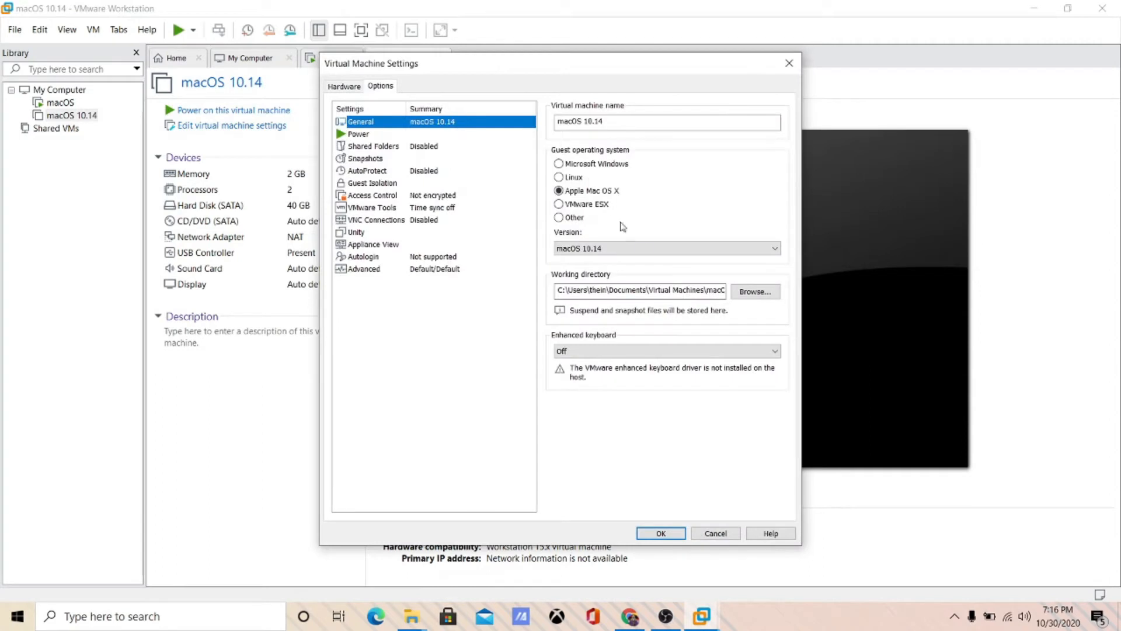
{"action": "left_click", "coordinate": [580, 167]}
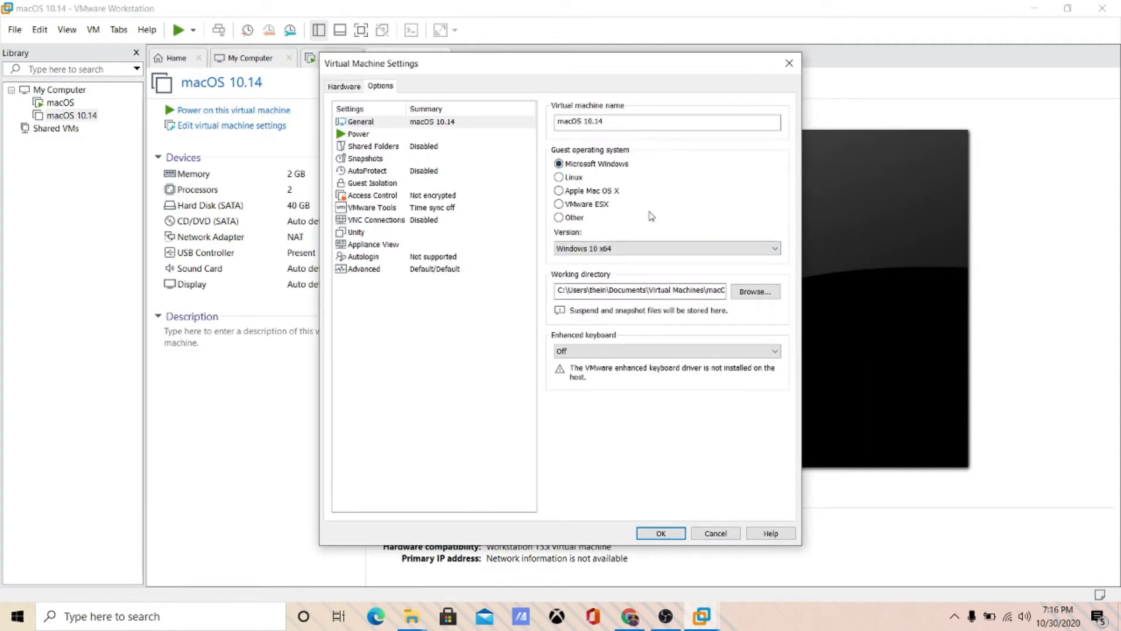
{"action": "left_click", "coordinate": [666, 533]}
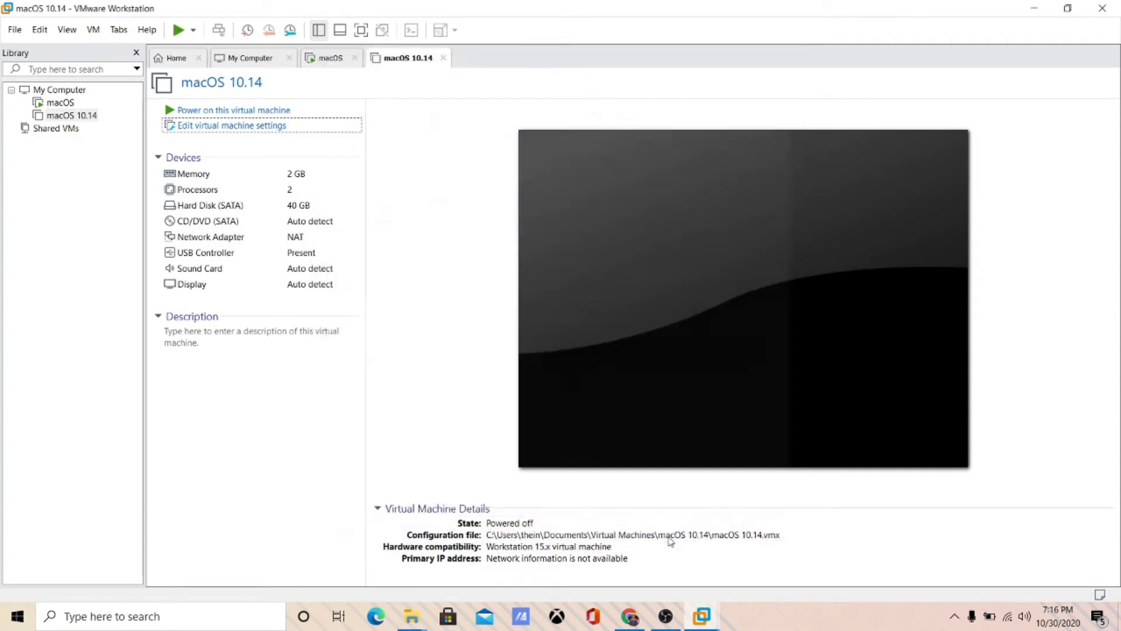
- Set the macOS 10.14 VM's guest OS back to Apple Mac OS X and save
{"action": "left_click", "coordinate": [76, 115]}
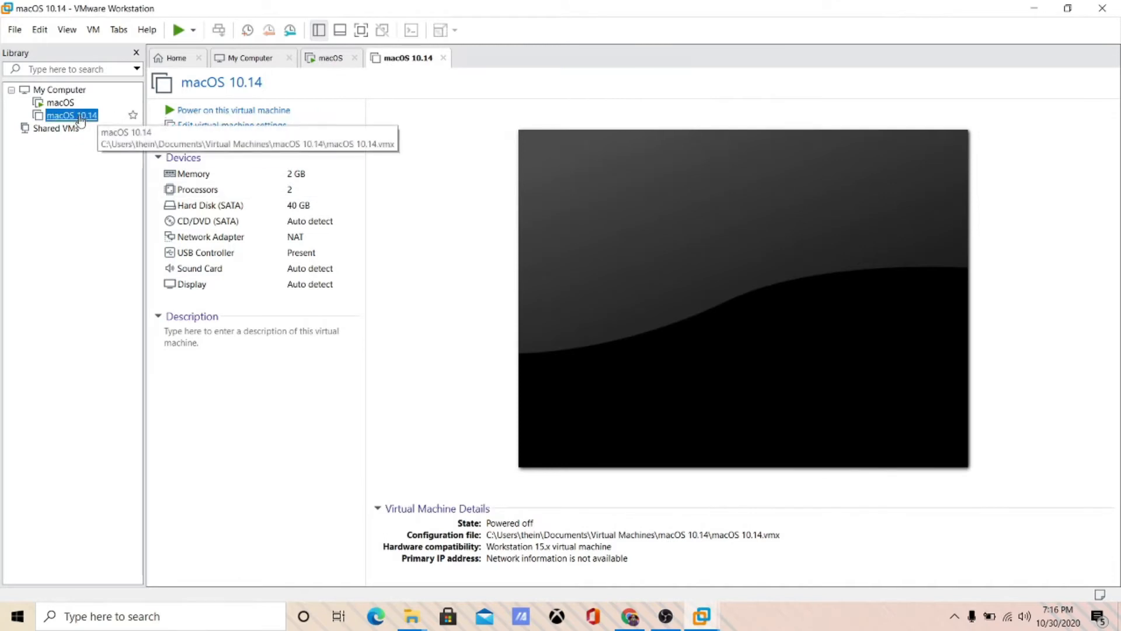
{"action": "left_click", "coordinate": [329, 61]}
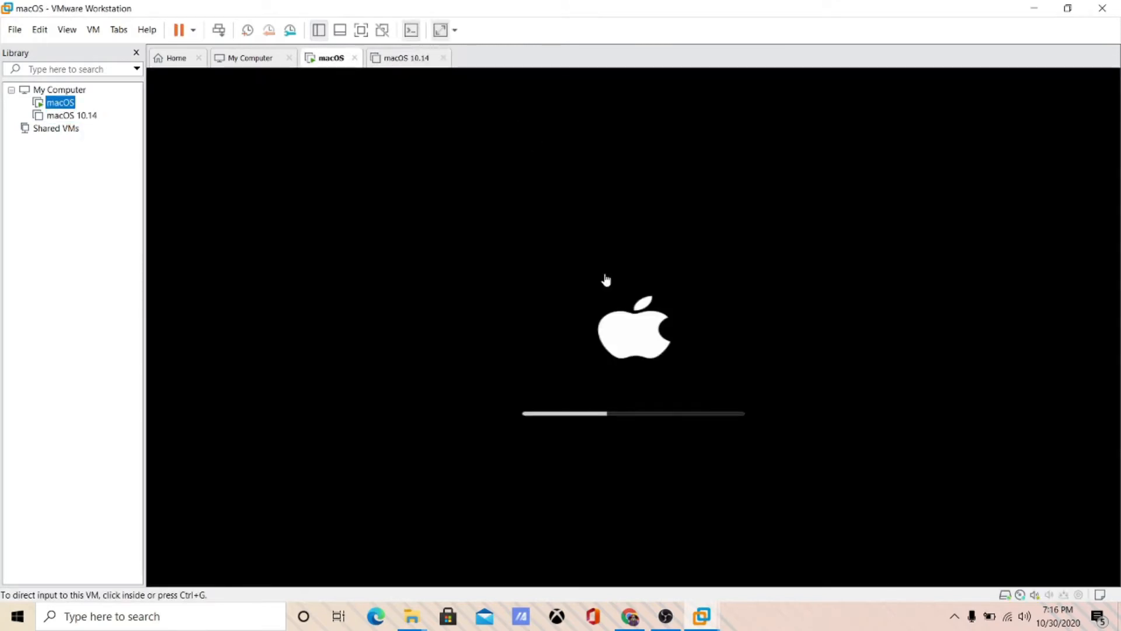
{"action": "left_click", "coordinate": [408, 59]}
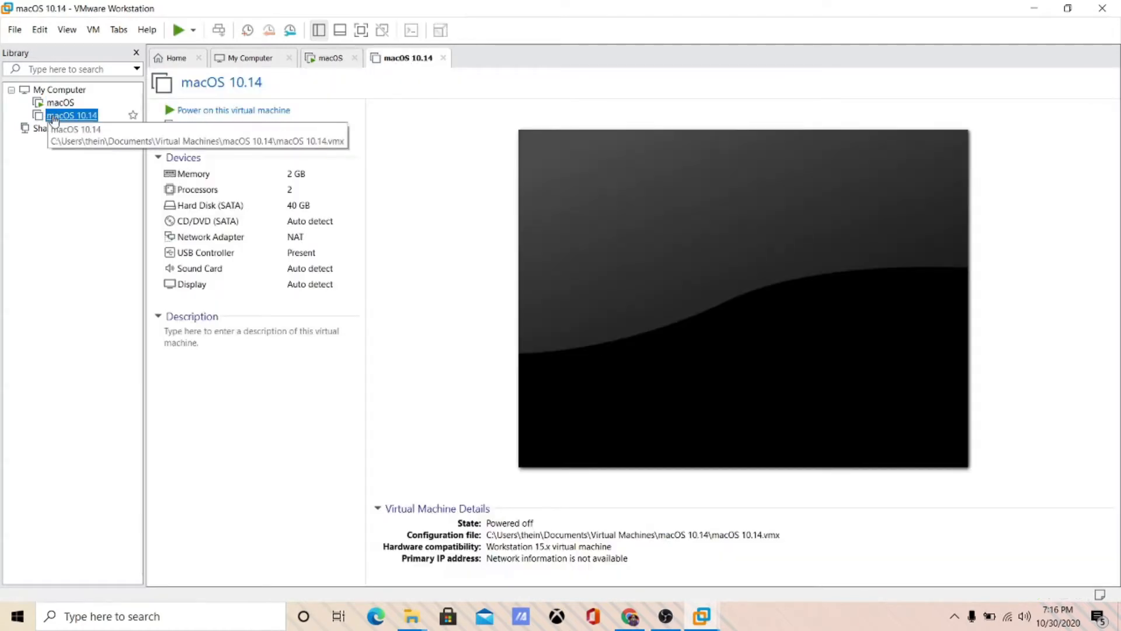
{"action": "left_click", "coordinate": [206, 125]}
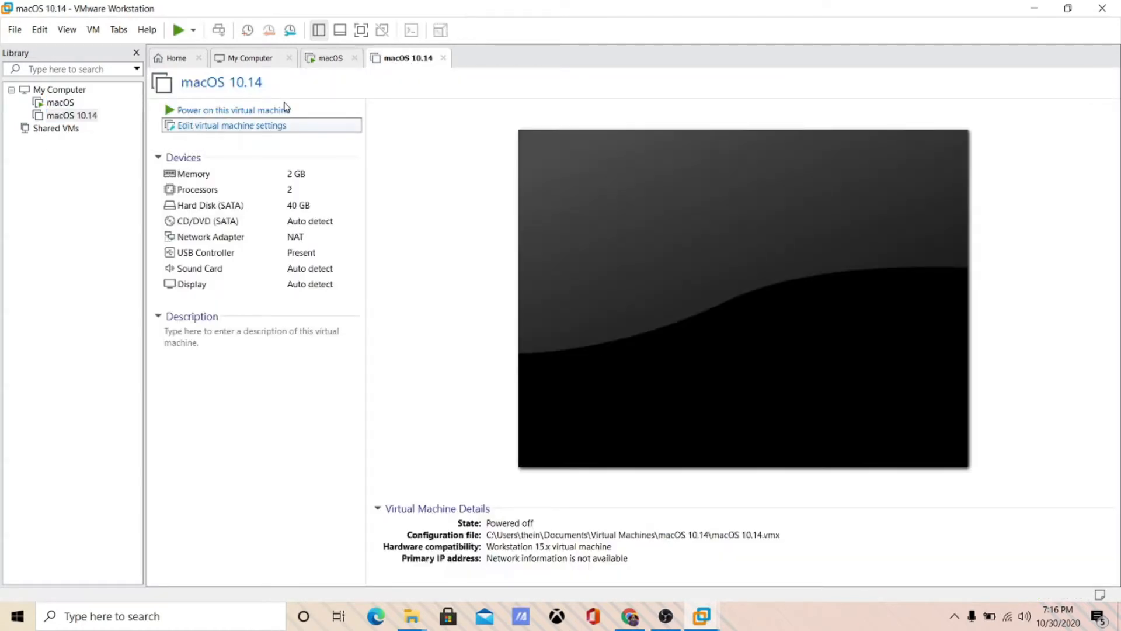
{"action": "left_click", "coordinate": [380, 86]}
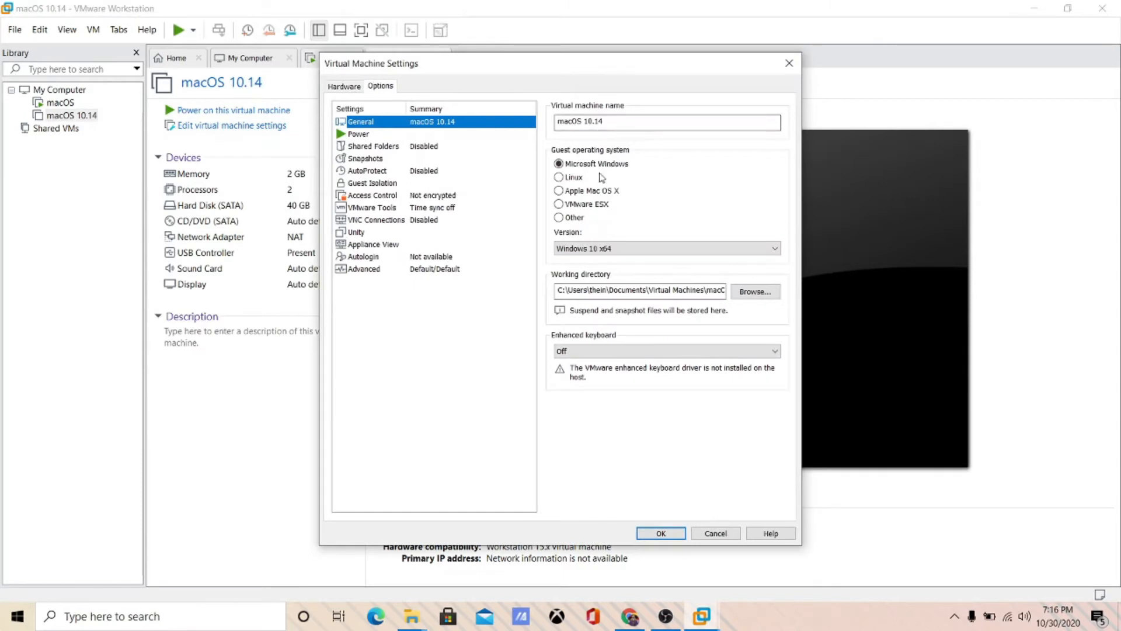
{"action": "left_click", "coordinate": [600, 192]}
{"action": "left_click", "coordinate": [661, 534]}
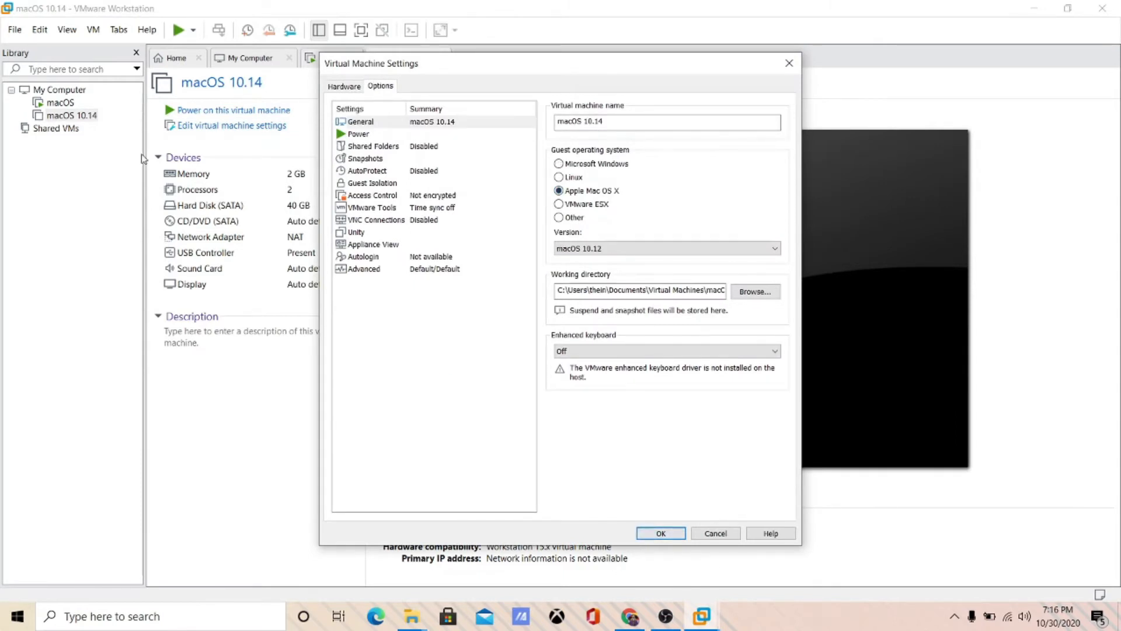
- Open the macOS 10.14 folder on disk, then remove the VM from the library
{"action": "right_click", "coordinate": [79, 116]}
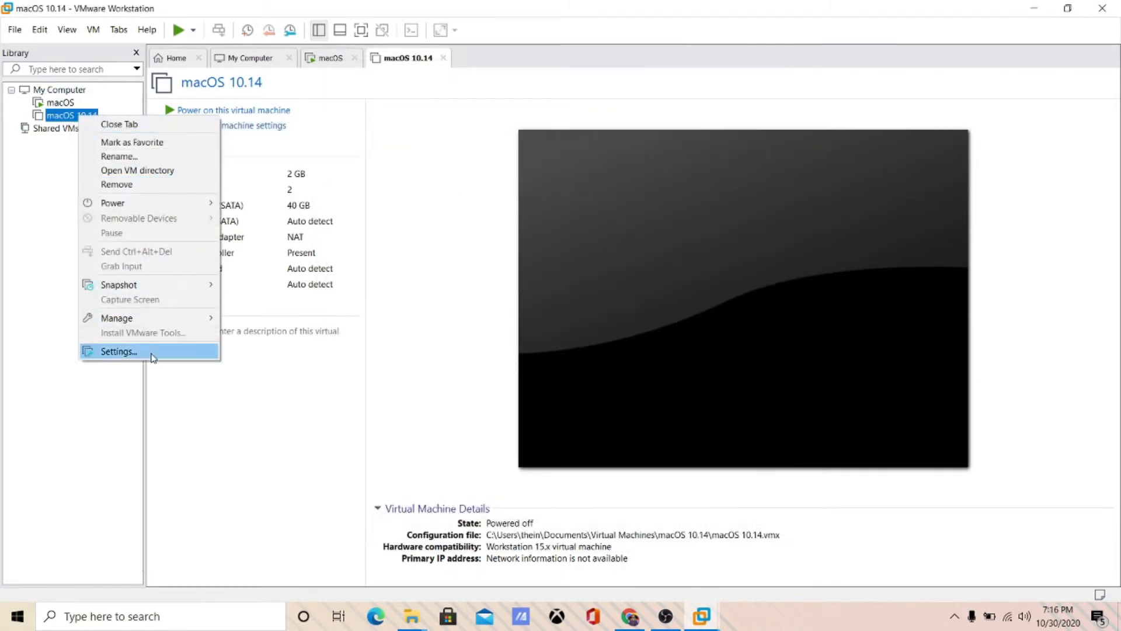
{"action": "left_click", "coordinate": [53, 133]}
{"action": "right_click", "coordinate": [59, 117]}
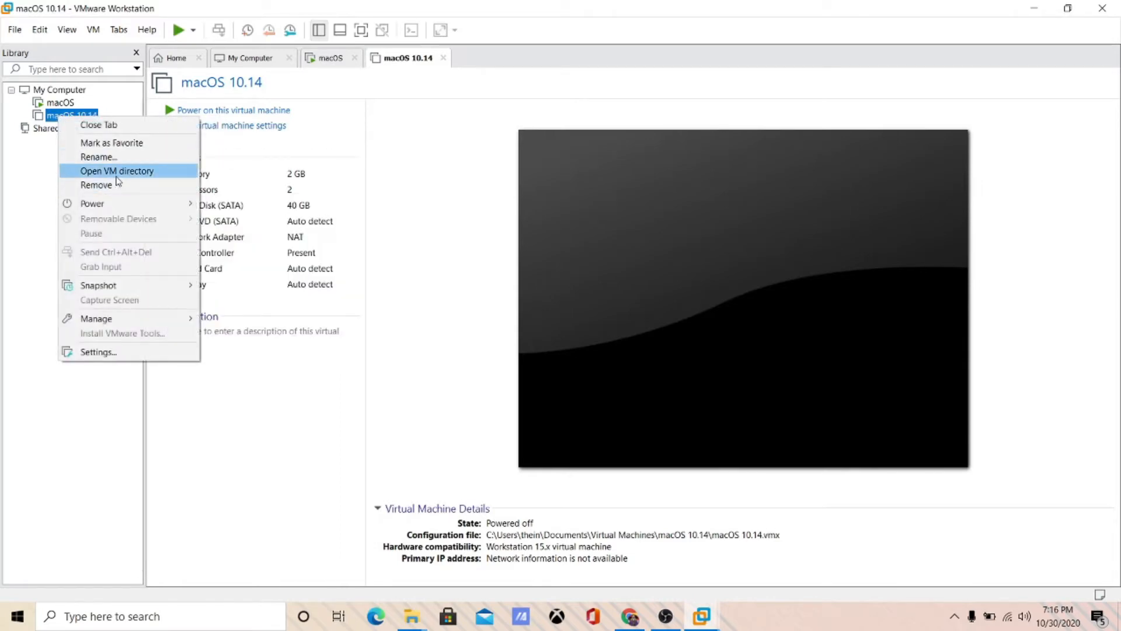
{"action": "left_click", "coordinate": [116, 175]}
{"action": "right_click", "coordinate": [83, 118]}
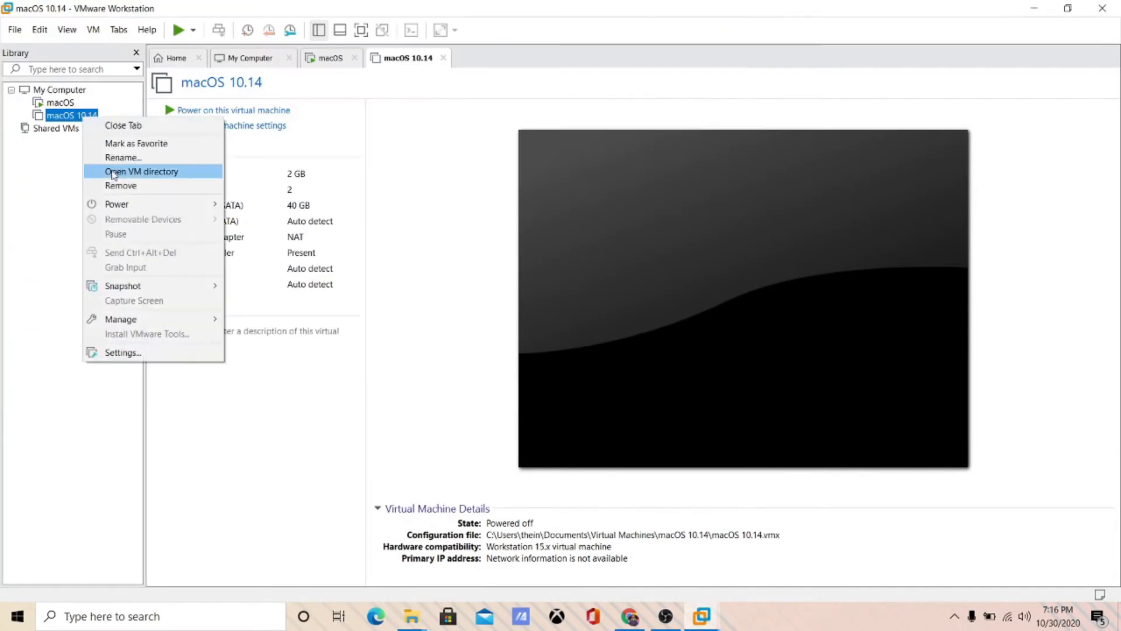
{"action": "left_click", "coordinate": [120, 185]}
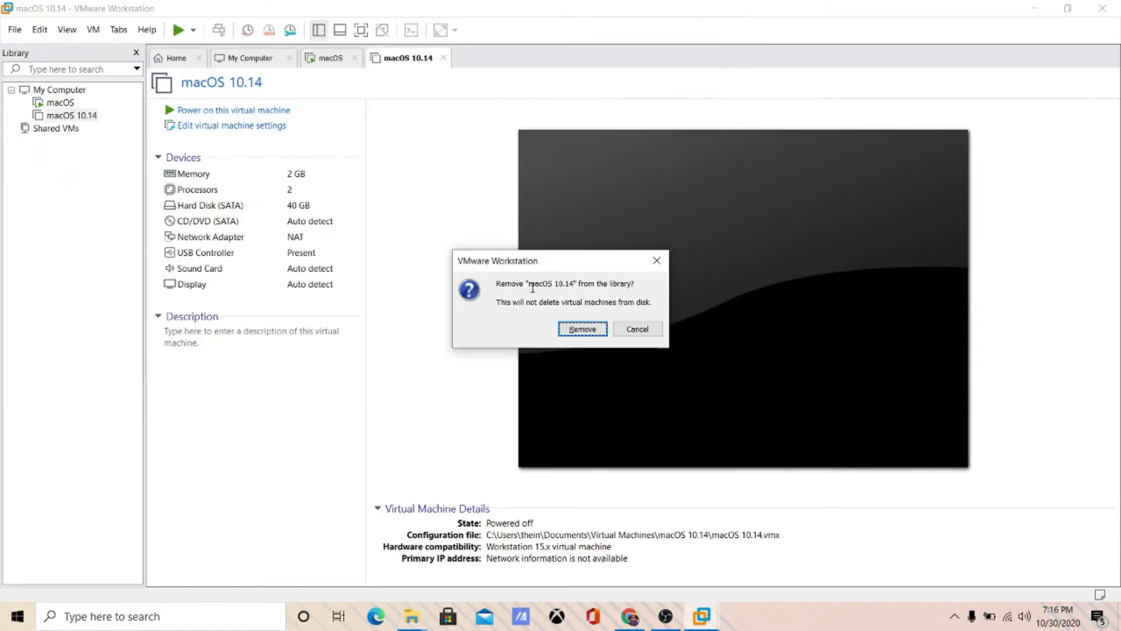
{"action": "left_click", "coordinate": [575, 330]}
- Delete the macOS 10.14 folder from Documents\Virtual Machines in File Explorer
{"action": "key", "text": "alt+Tab"}
{"action": "left_click", "coordinate": [304, 196]}
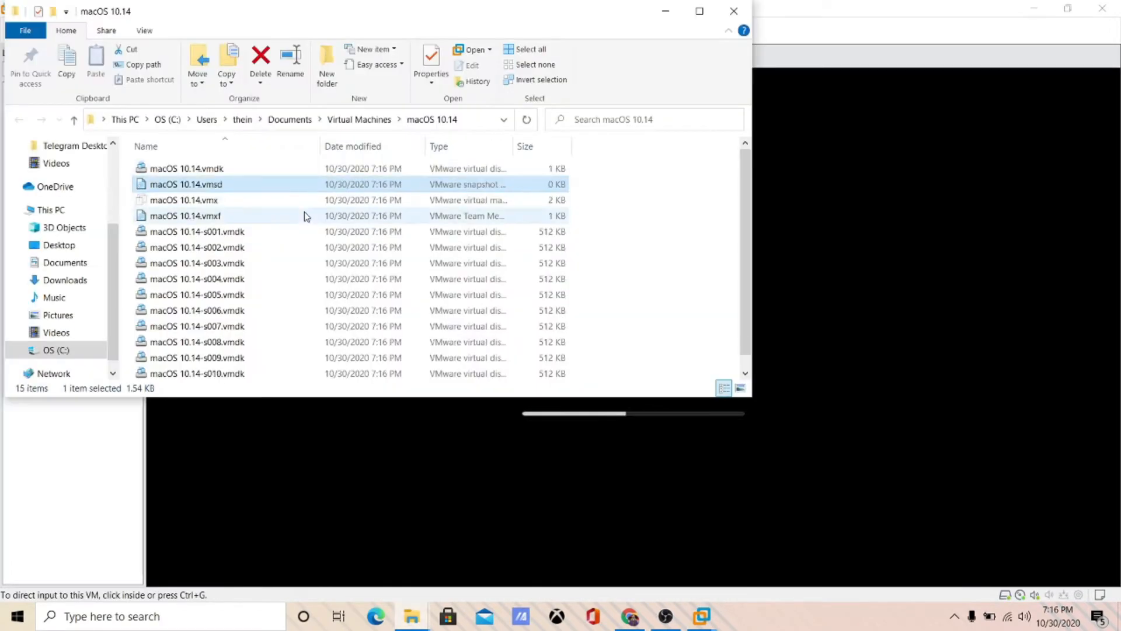
{"action": "key", "text": "alt+Up"}
{"action": "key", "text": "Delete"}
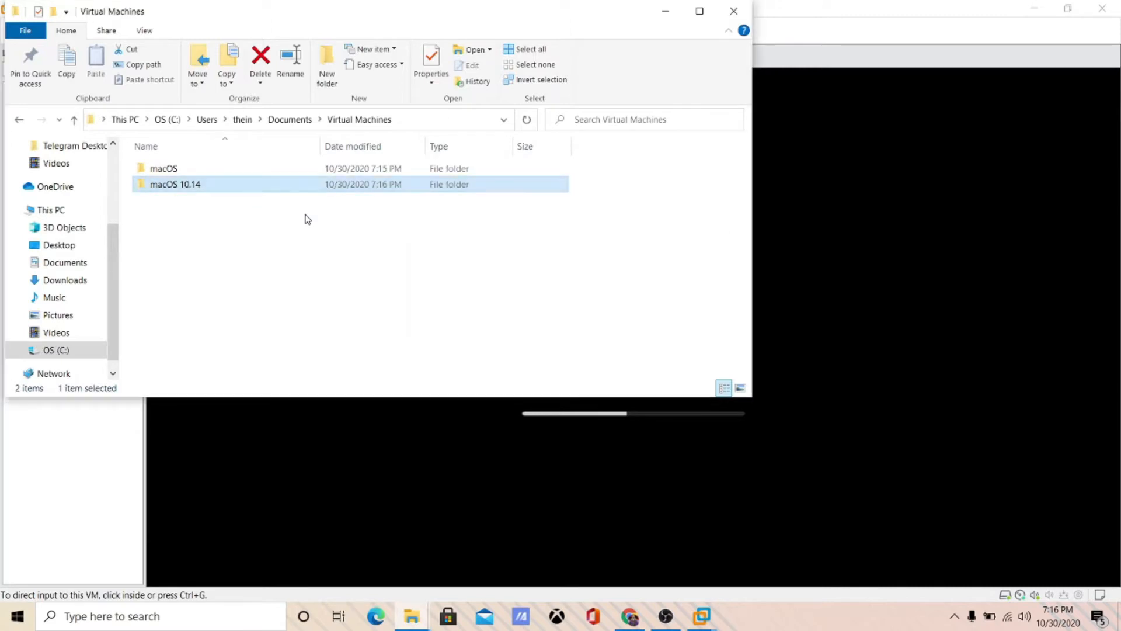
{"action": "key", "text": "alt+Tab"}
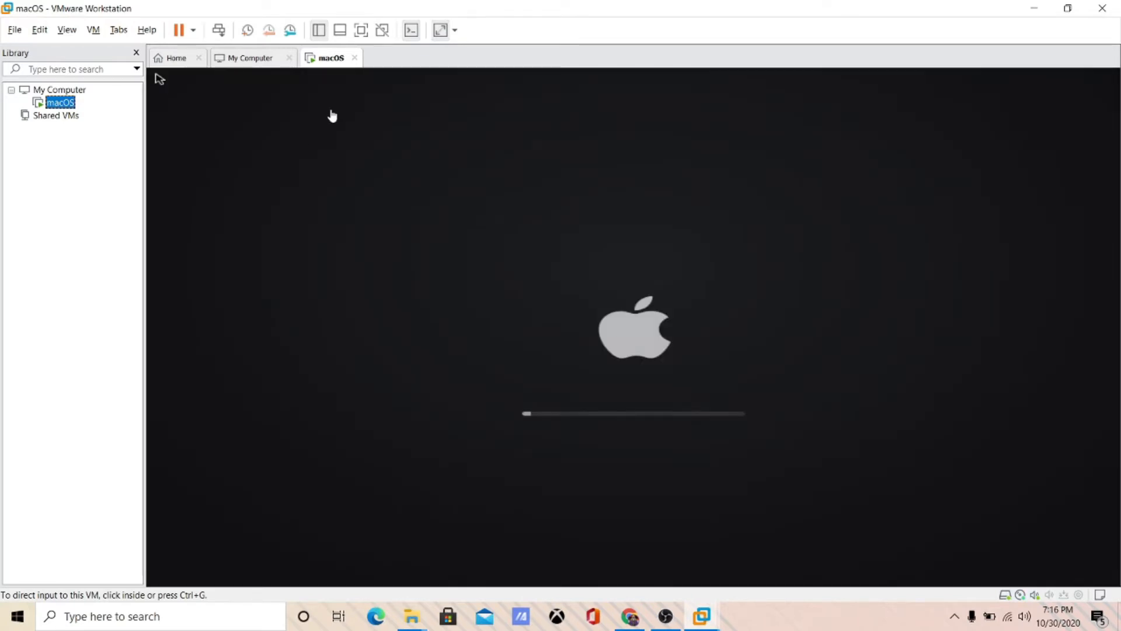
- Keep English as the macOS installer language, release input, and re-maximize the VMware window
{"action": "left_click", "coordinate": [688, 415]}
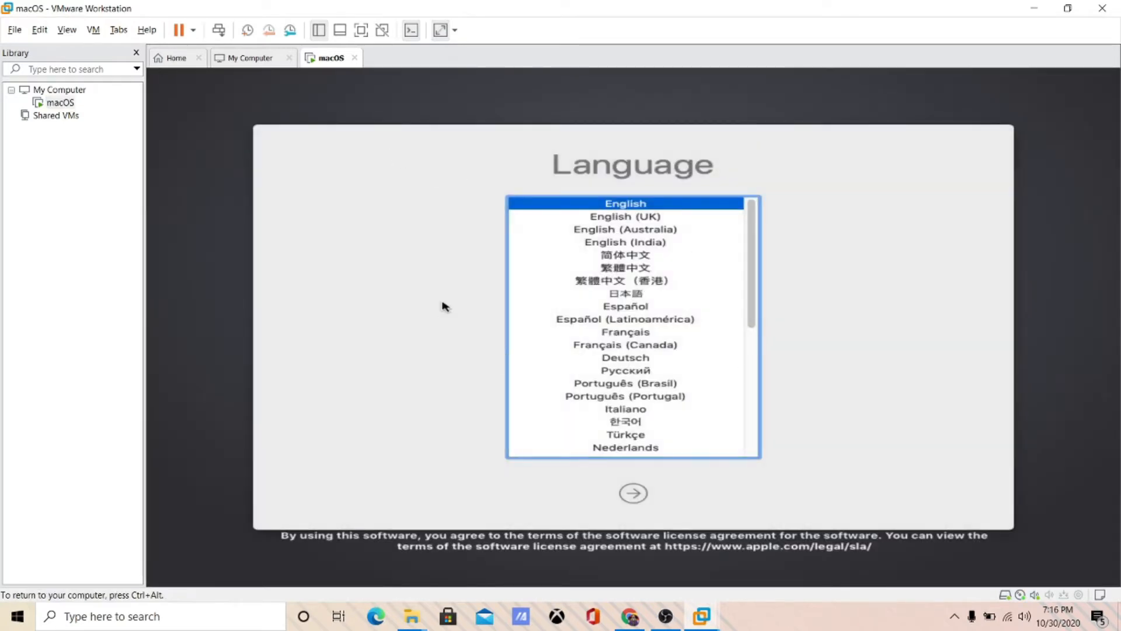
{"action": "key", "text": "Down"}
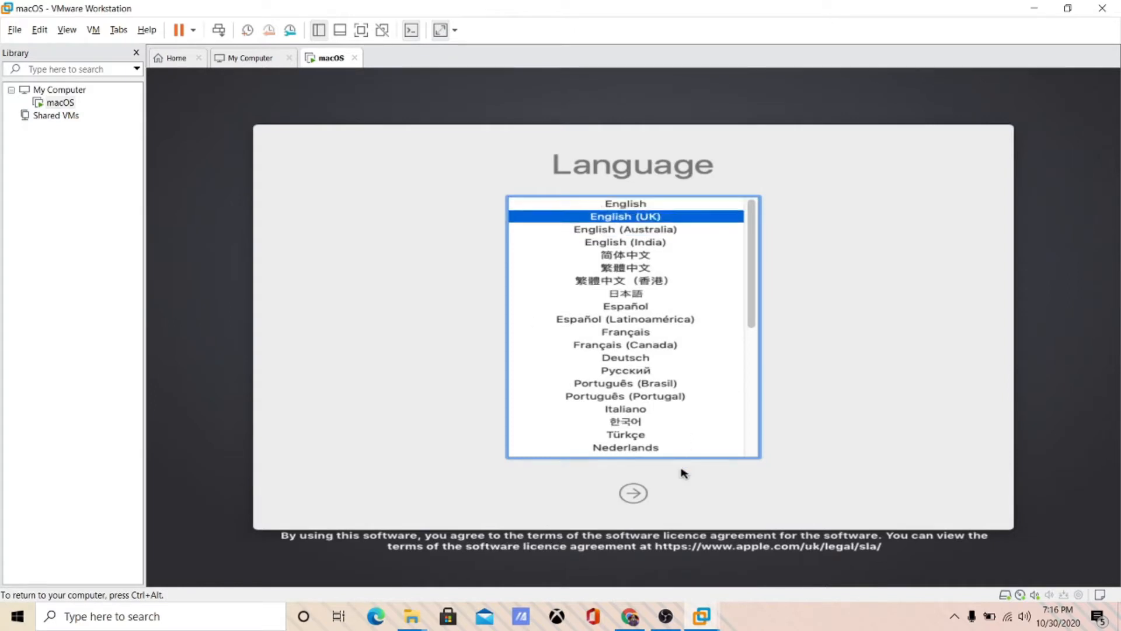
{"action": "key", "text": "Up"}
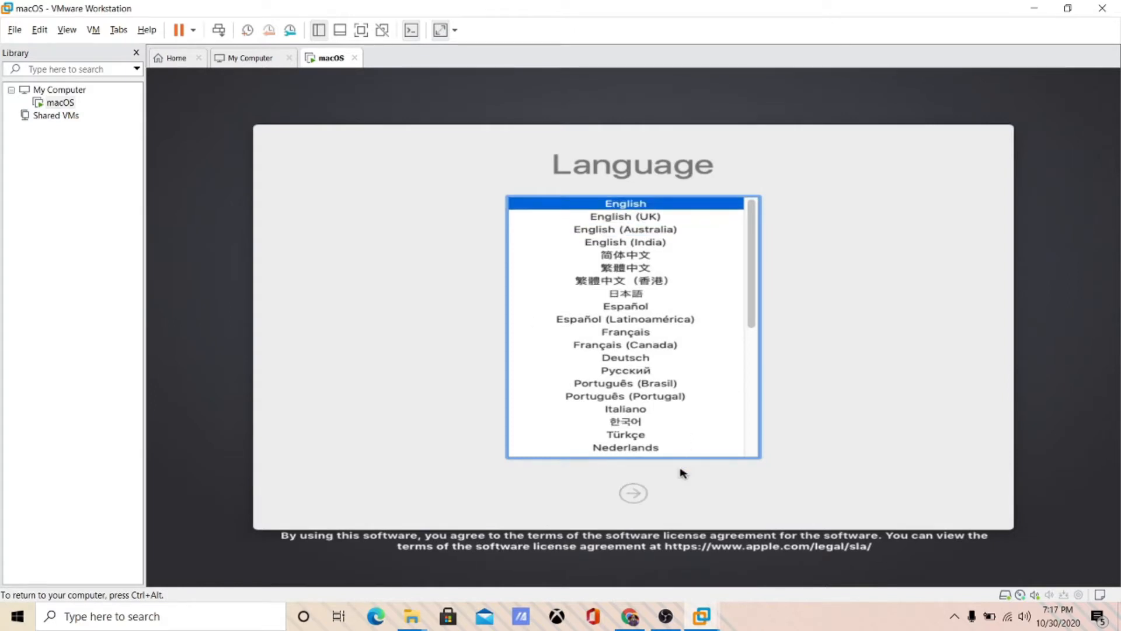
{"action": "key", "text": "ctrl+alt"}
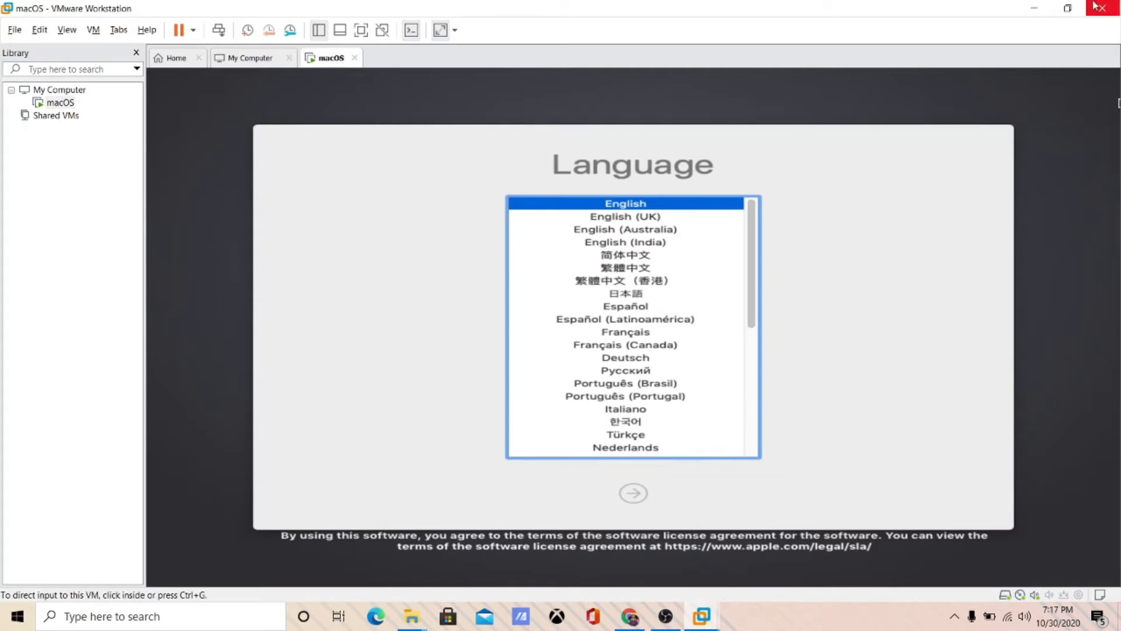
{"action": "left_click", "coordinate": [1068, 8]}
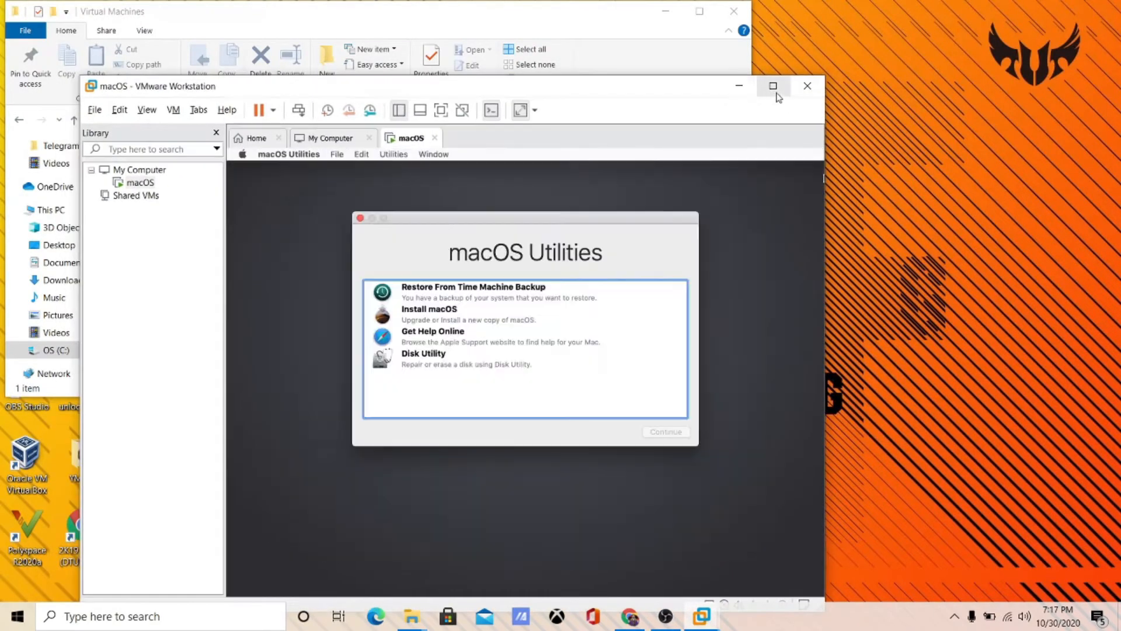
{"action": "left_click", "coordinate": [775, 91]}
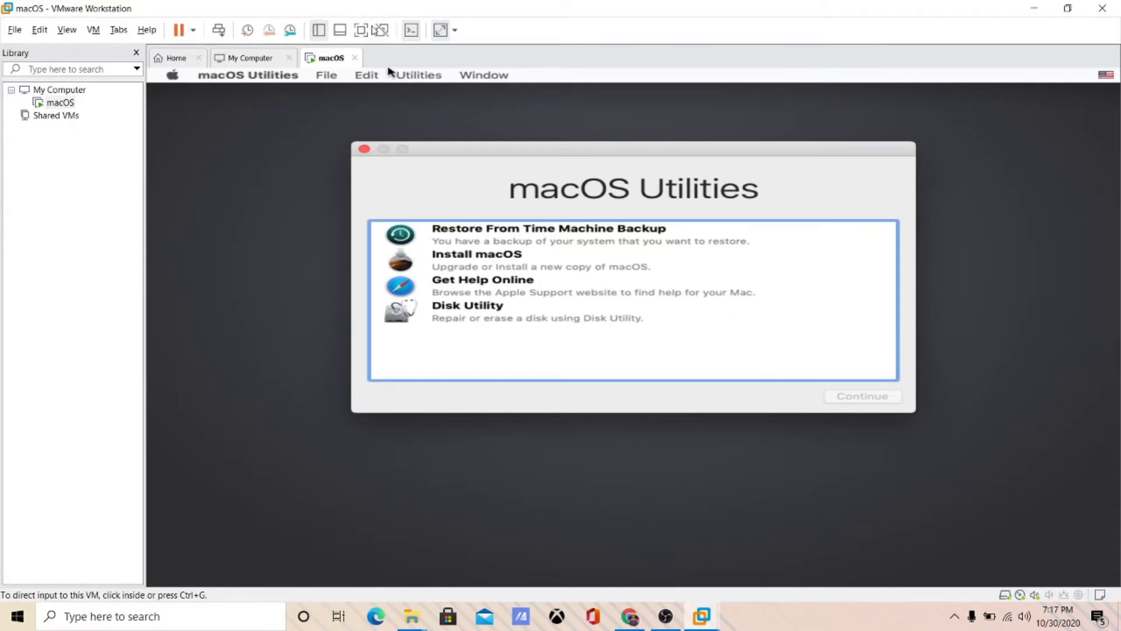
- Switch the VM to full screen and launch Disk Utility from macOS Utilities
{"action": "left_click", "coordinate": [361, 30]}
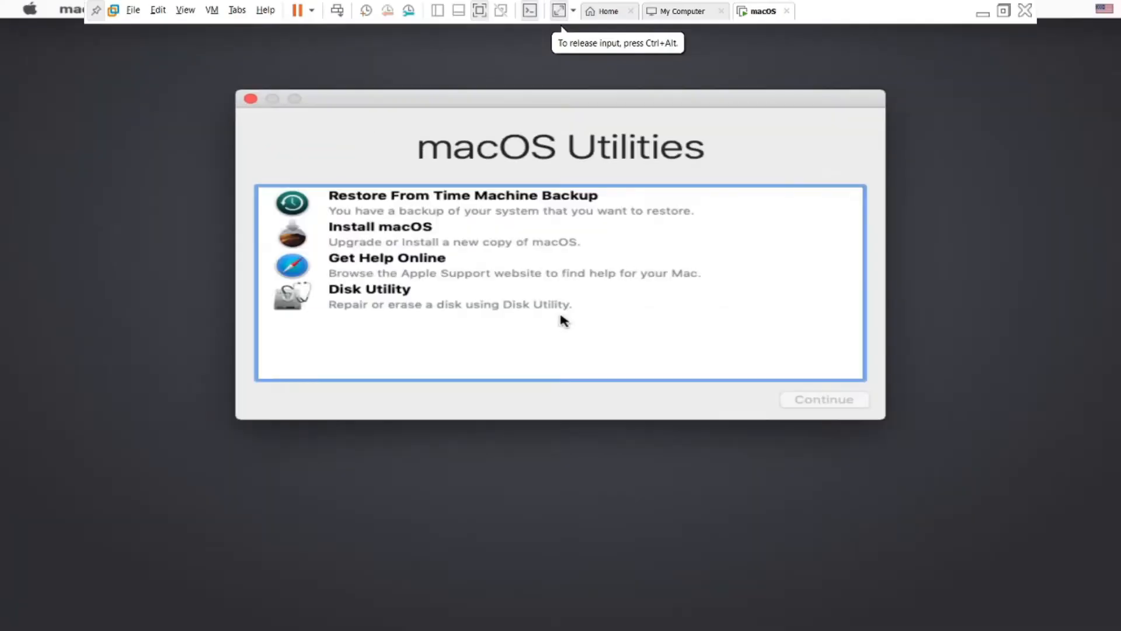
{"action": "left_click", "coordinate": [478, 232]}
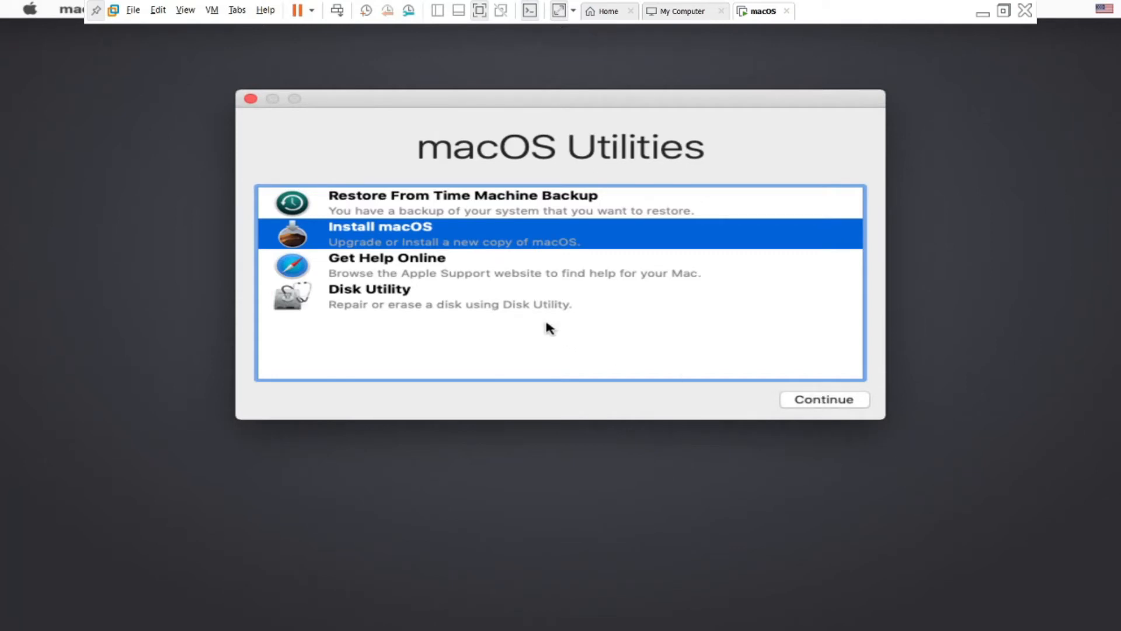
{"action": "left_click", "coordinate": [532, 308]}
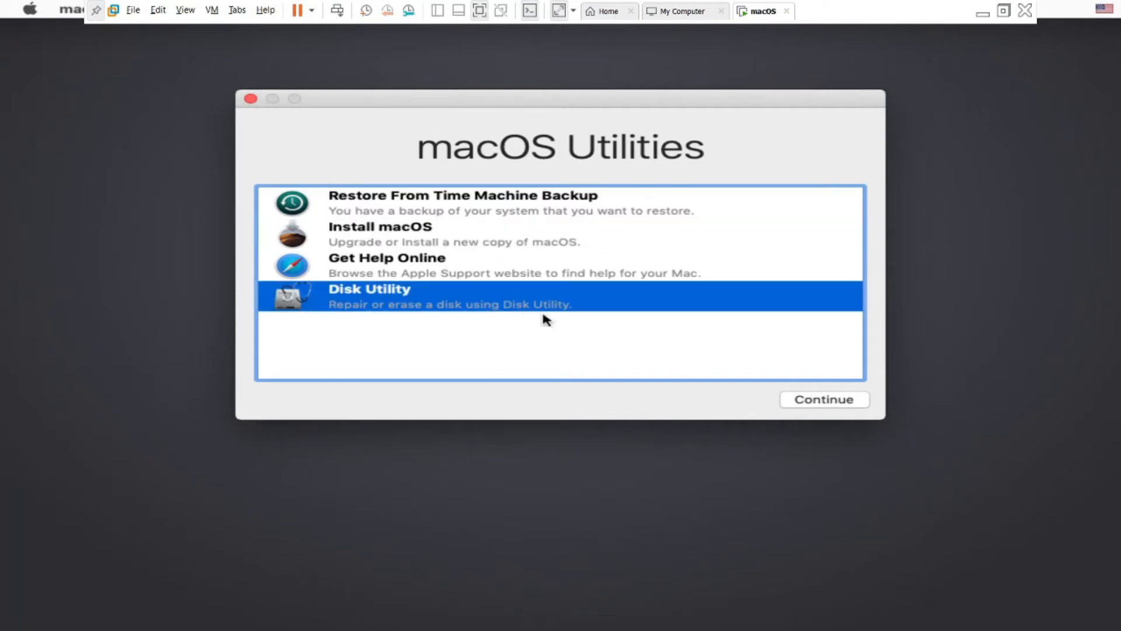
{"action": "left_click", "coordinate": [848, 404]}
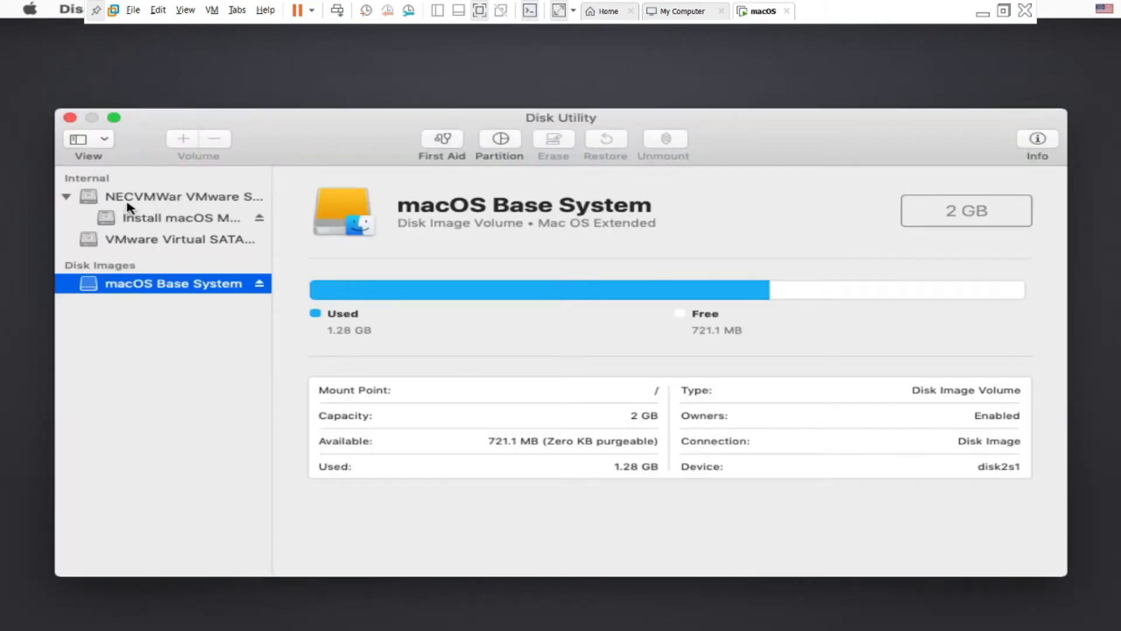
- Start erasing the 42.95 GB VMware Virtual SATA drive with APFS format
{"action": "left_click", "coordinate": [137, 244]}
{"action": "left_click", "coordinate": [542, 145]}
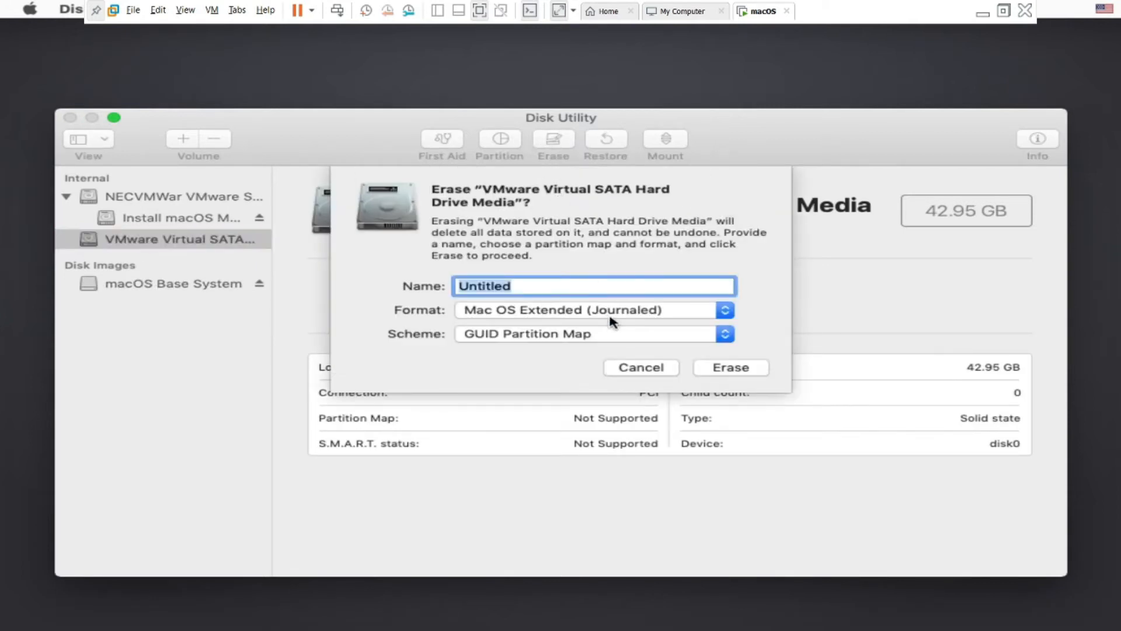
{"action": "left_click", "coordinate": [609, 314]}
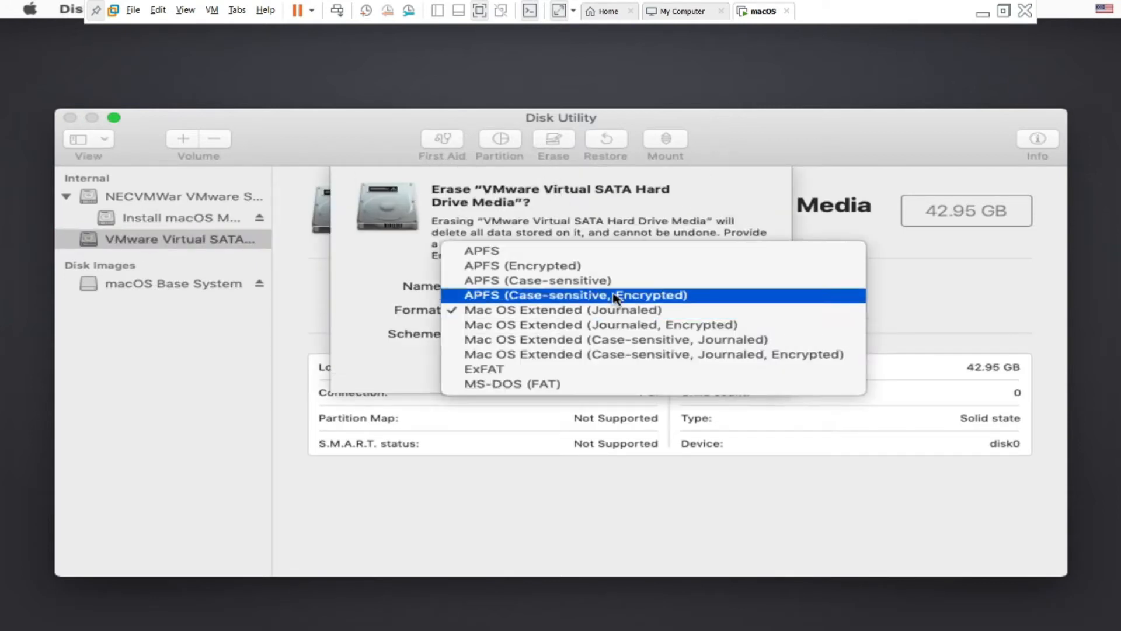
{"action": "left_click", "coordinate": [617, 255]}
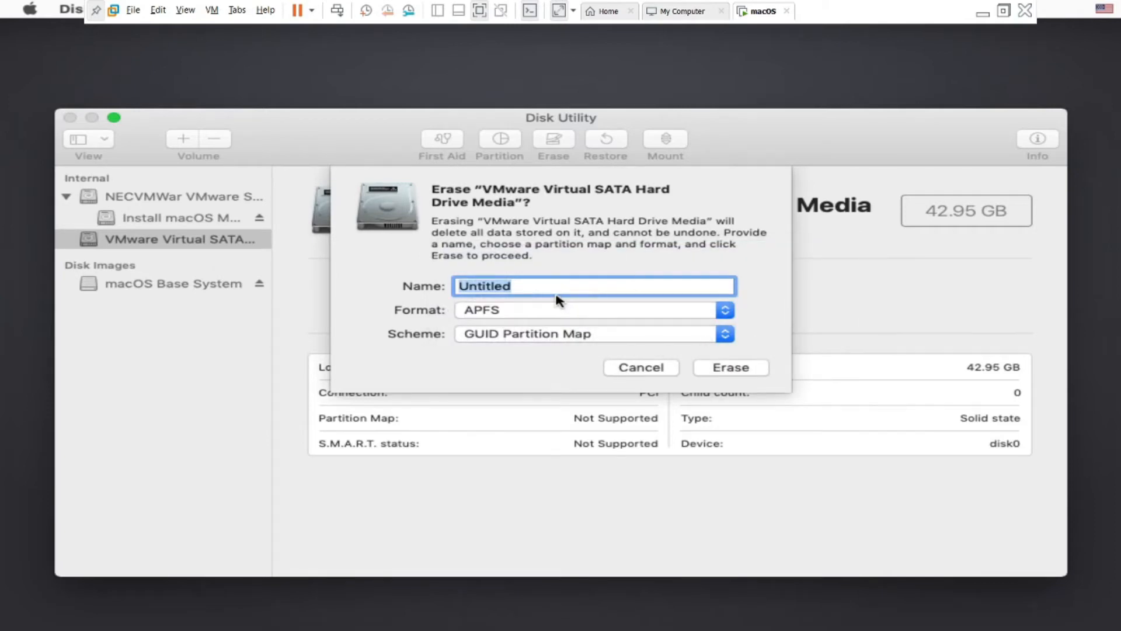
- Name the disk 'macOs', erase it, and close Disk Utility when done
{"action": "type", "text": "Am"}
{"action": "key", "text": "BackSpace"}
{"action": "key", "text": "BackSpace"}
{"action": "type", "text": "MA"}
{"action": "key", "text": "BackSpace"}
{"action": "type", "text": "cOs"}
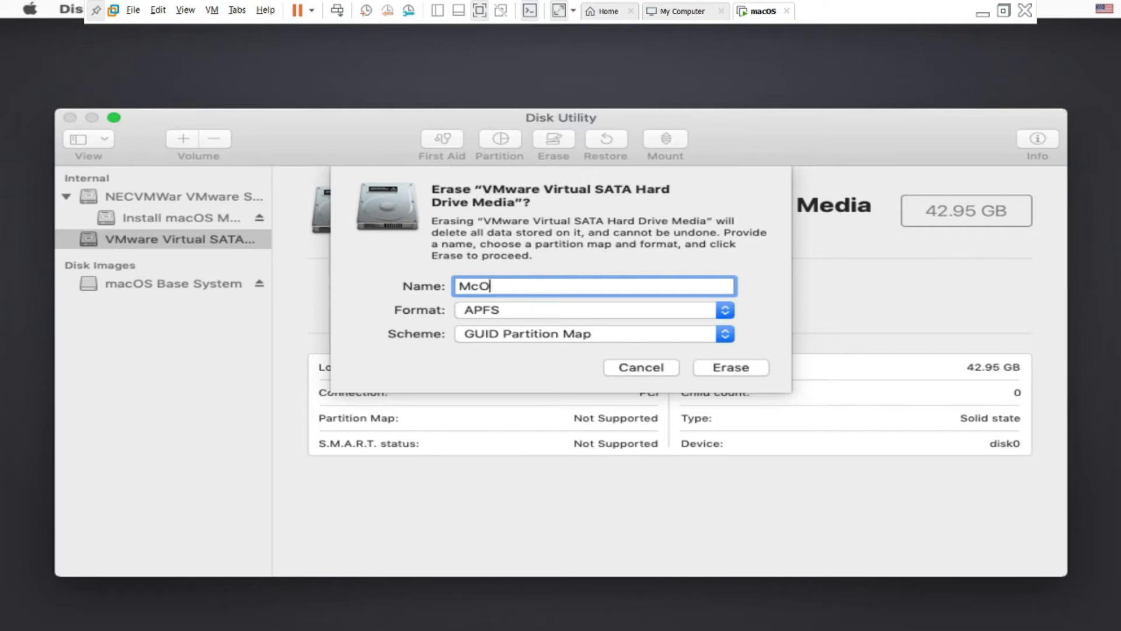
{"action": "key", "text": "Left"}
{"action": "key", "text": "Left"}
{"action": "key", "text": "Left"}
{"action": "key", "text": "Left"}
{"action": "key", "text": "Delete"}
{"action": "type", "text": "ma"}
{"action": "left_click", "coordinate": [731, 368]}
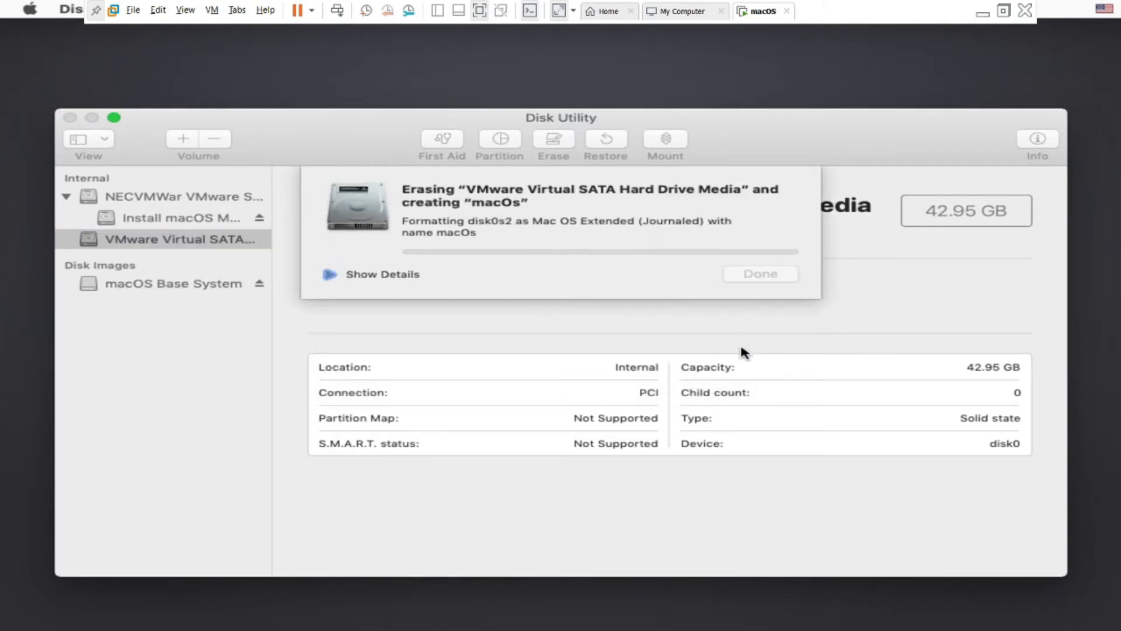
{"action": "left_click", "coordinate": [743, 268]}
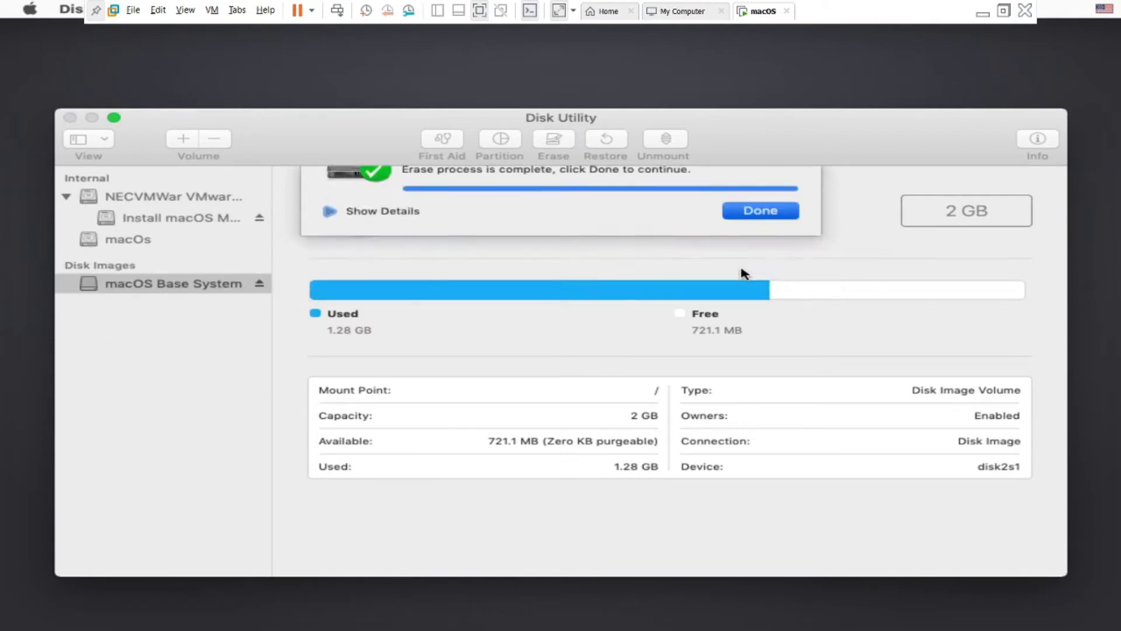
{"action": "left_click", "coordinate": [70, 118]}
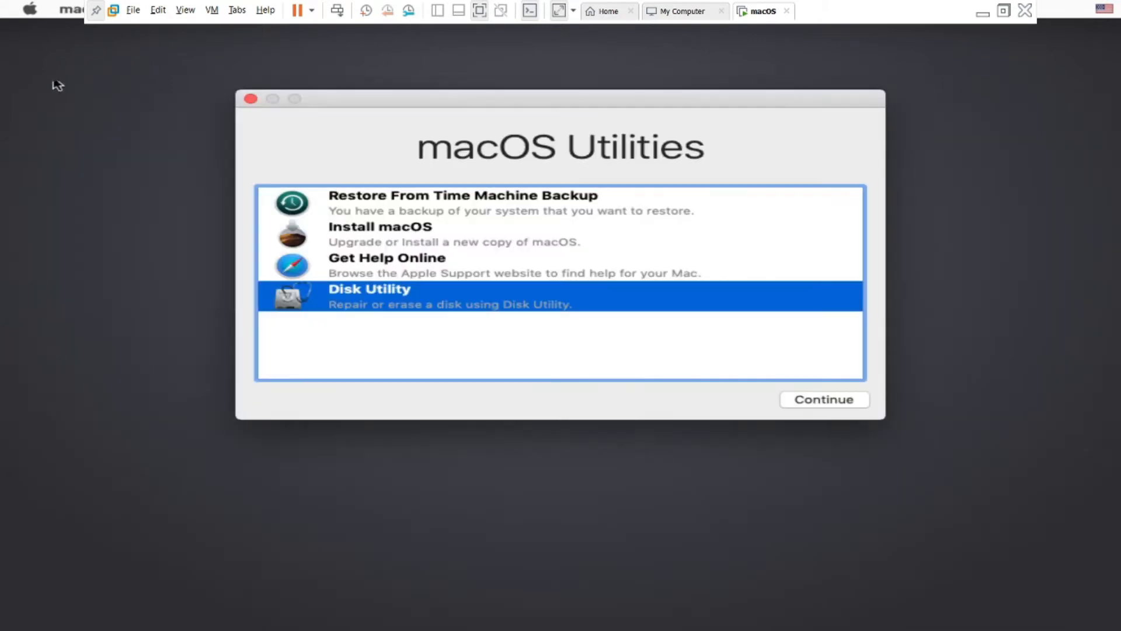
- Choose Install macOS, accept the Mojave licence twice, and install onto the macOs disk
{"action": "left_click", "coordinate": [425, 242]}
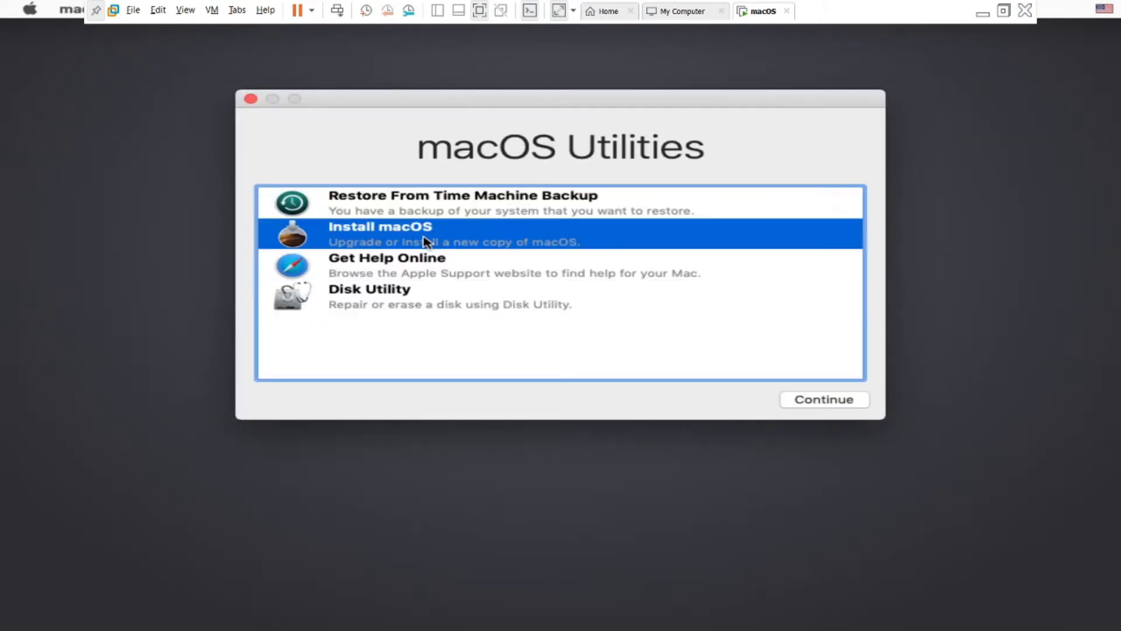
{"action": "double_click", "coordinate": [424, 237]}
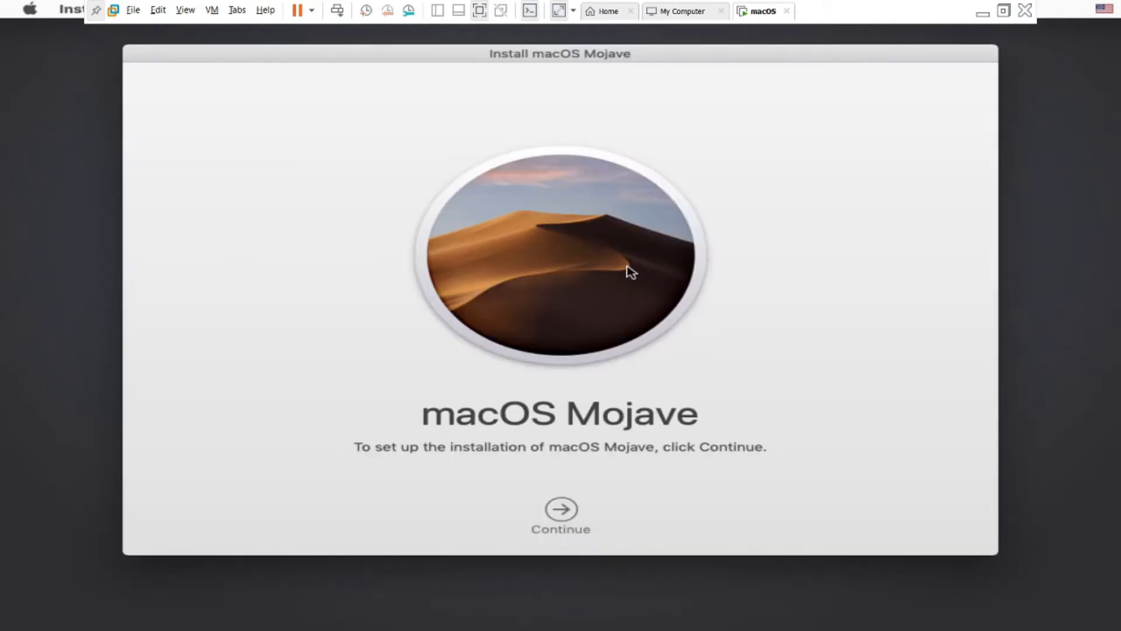
{"action": "left_click", "coordinate": [561, 509]}
{"action": "left_click", "coordinate": [610, 509]}
{"action": "left_click", "coordinate": [709, 140]}
{"action": "left_click", "coordinate": [564, 449]}
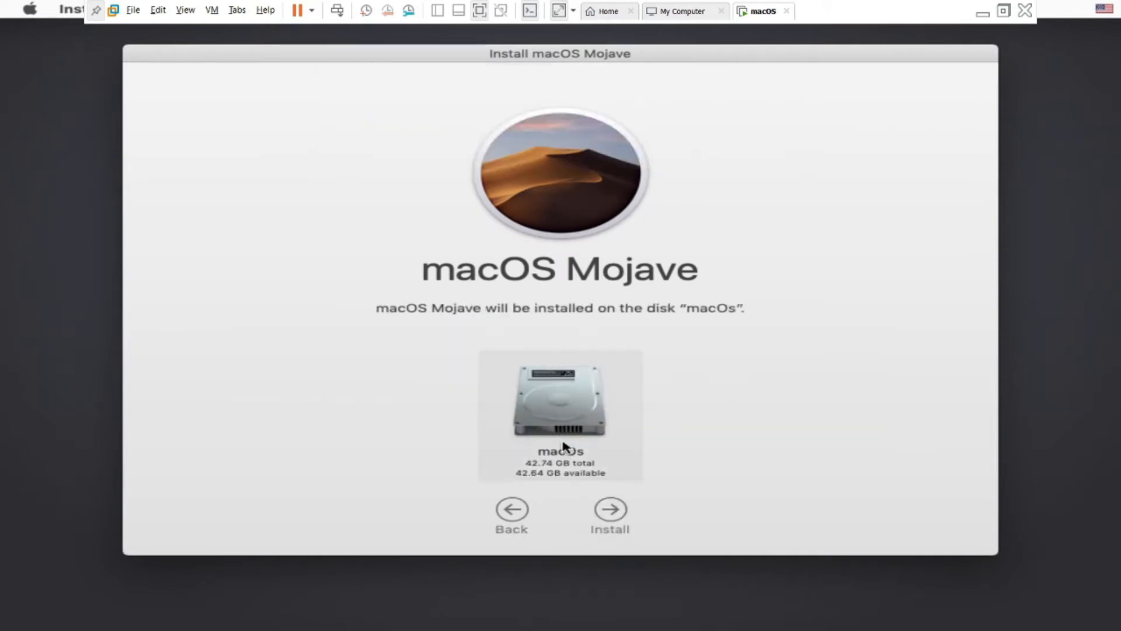
{"action": "left_click", "coordinate": [613, 514]}
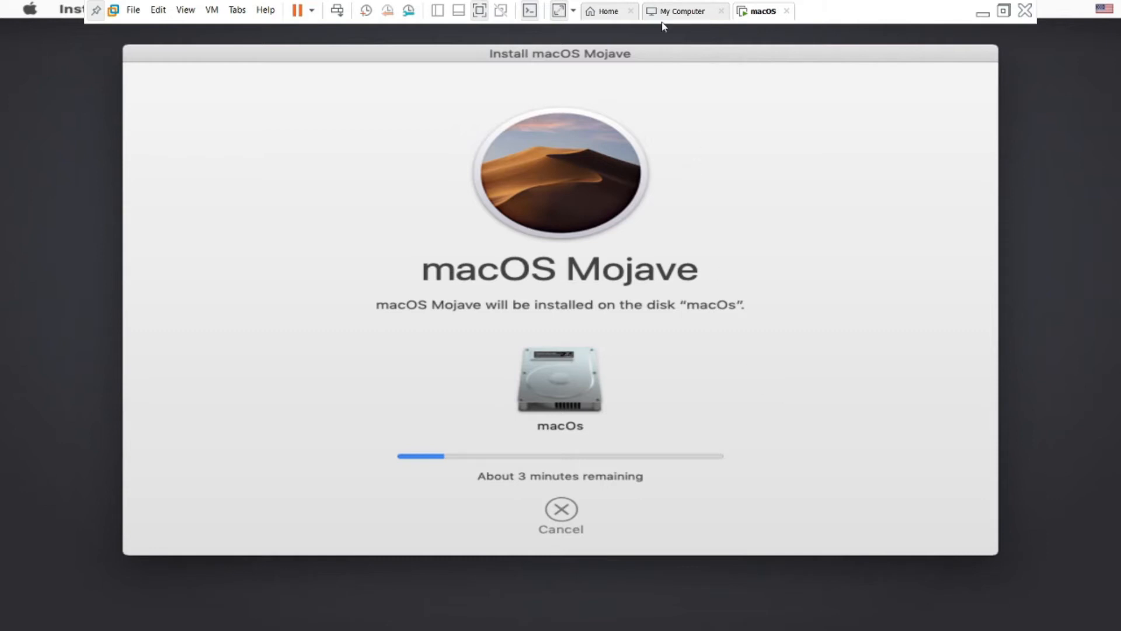
- Exit full-screen mode so VMware returns to its normal windowed view
{"action": "left_click", "coordinate": [1004, 11]}
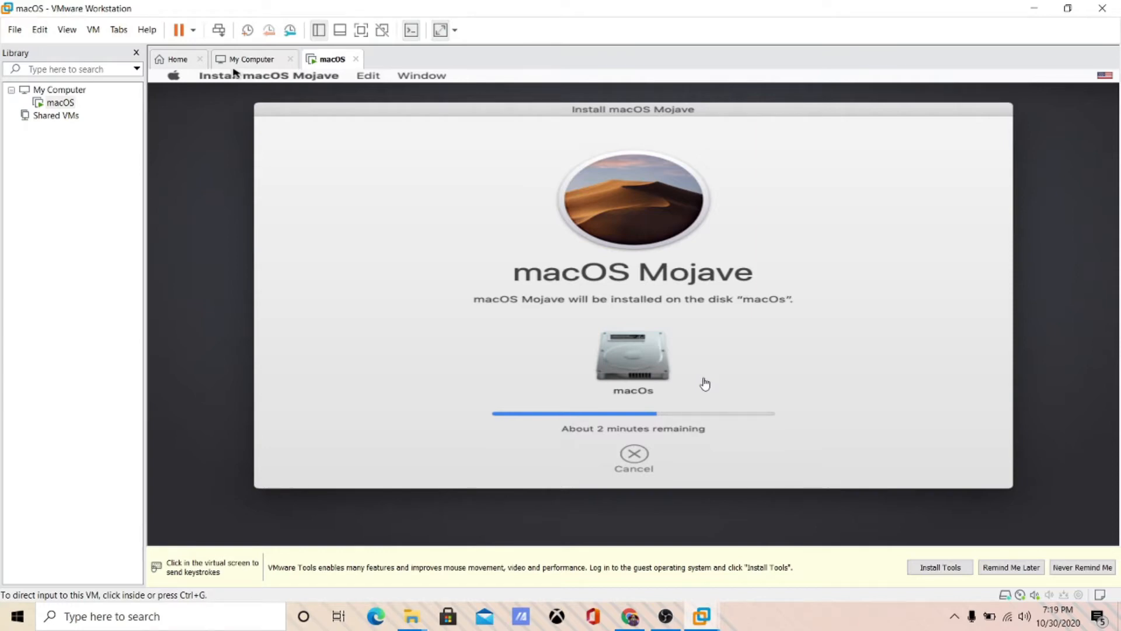
- Check the host network status, then capture the mouse into the rebooting macOS VM
{"action": "left_click", "coordinate": [1014, 621]}
{"action": "left_click", "coordinate": [1014, 621]}
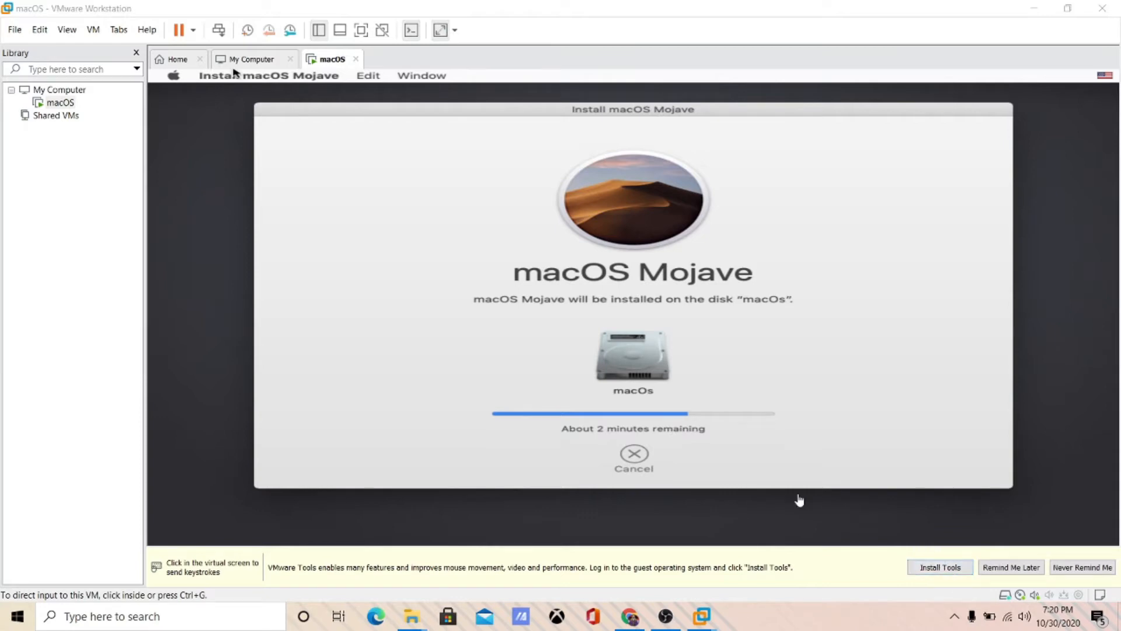
{"action": "left_click", "coordinate": [669, 401]}
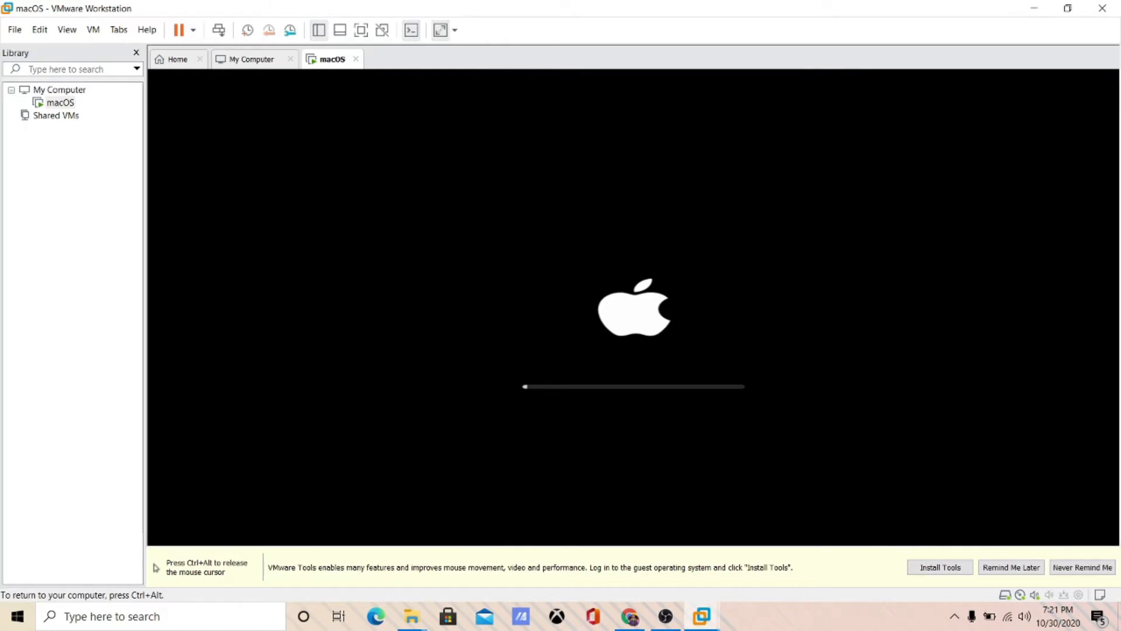
- Release input from the VM, minimize the VMware window, and close File Explorer
{"action": "key", "text": "ctrl+alt"}
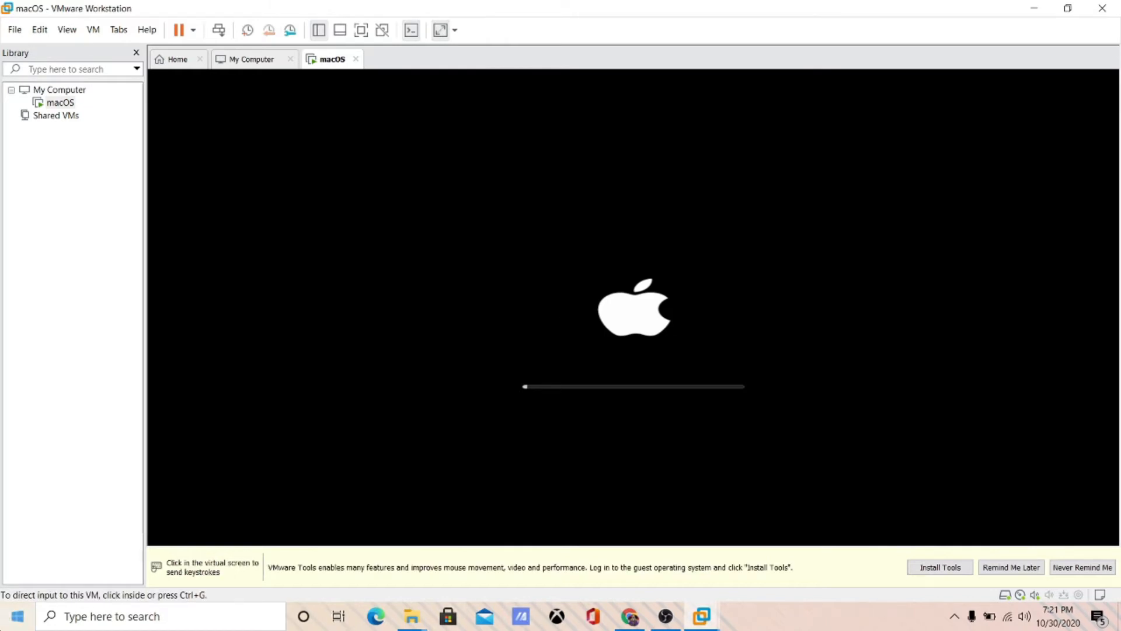
{"action": "left_click", "coordinate": [1070, 8]}
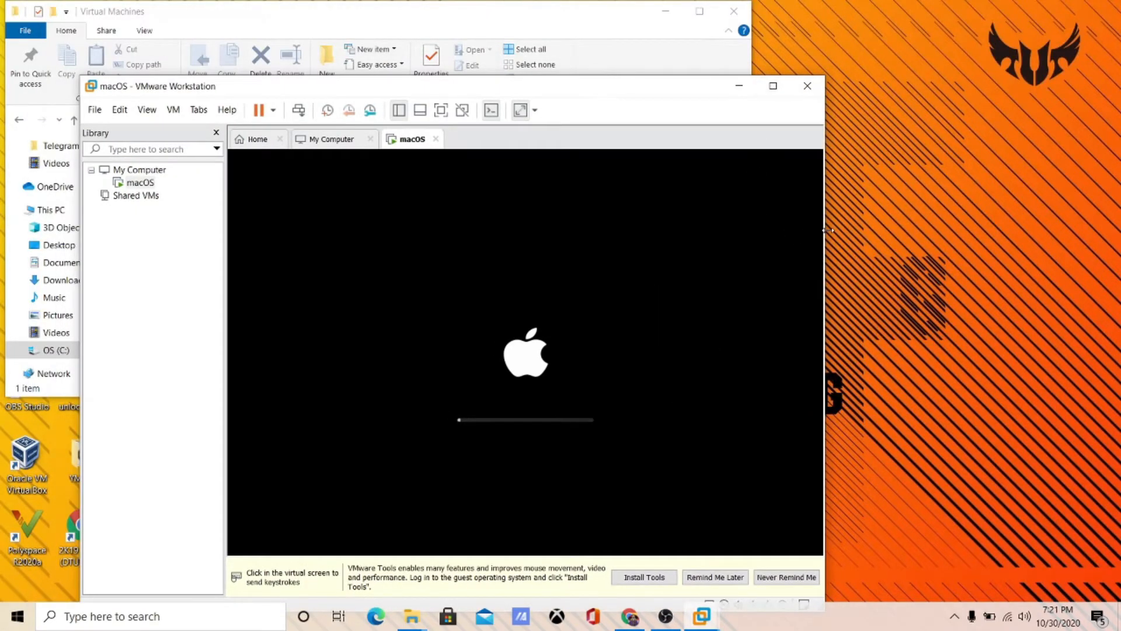
{"action": "left_click", "coordinate": [773, 87]}
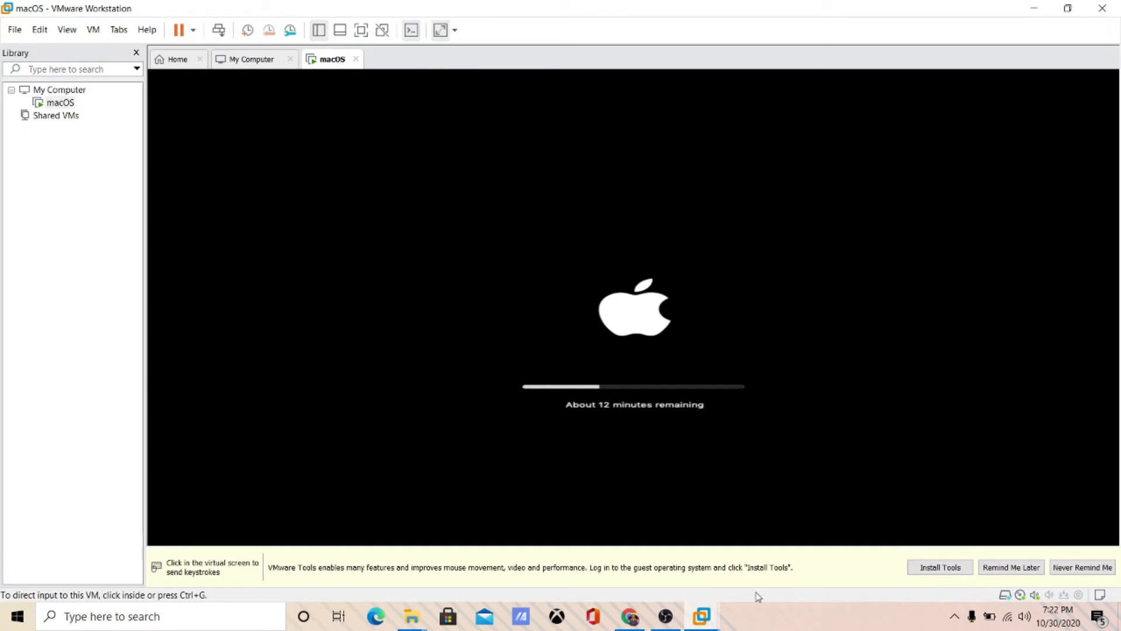
{"action": "left_click", "coordinate": [1020, 6]}
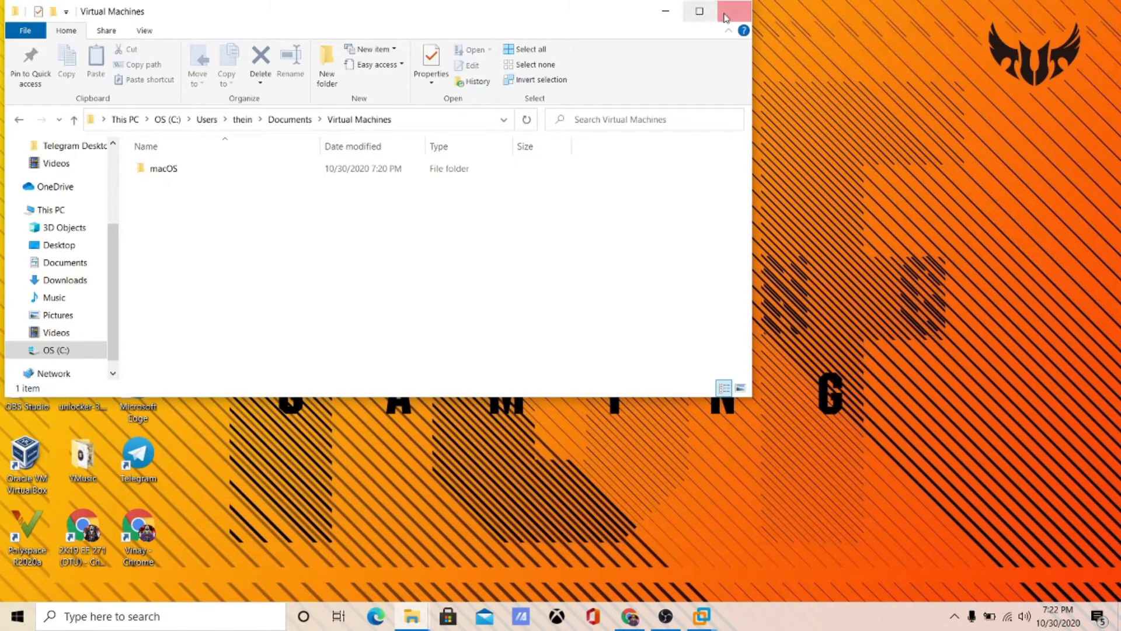
{"action": "left_click", "coordinate": [735, 14]}
- Launch Registry Editor from the Windows search instead of the Run dialog
{"action": "key", "text": "super+r"}
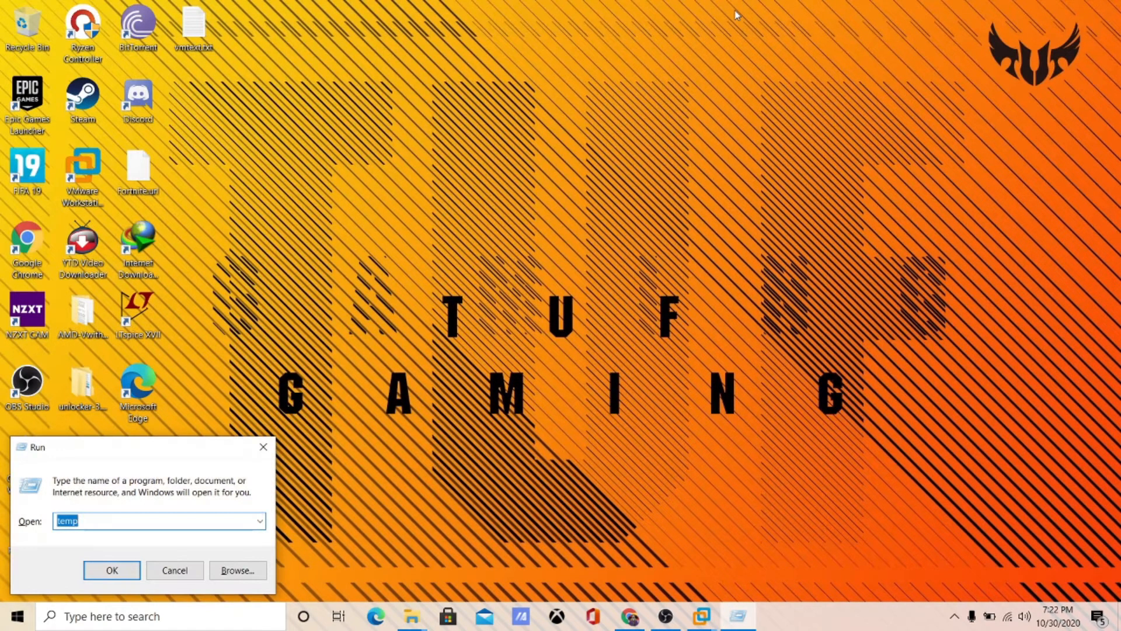
{"action": "key", "text": "BackSpace"}
{"action": "key", "text": "Escape"}
{"action": "key", "text": "super"}
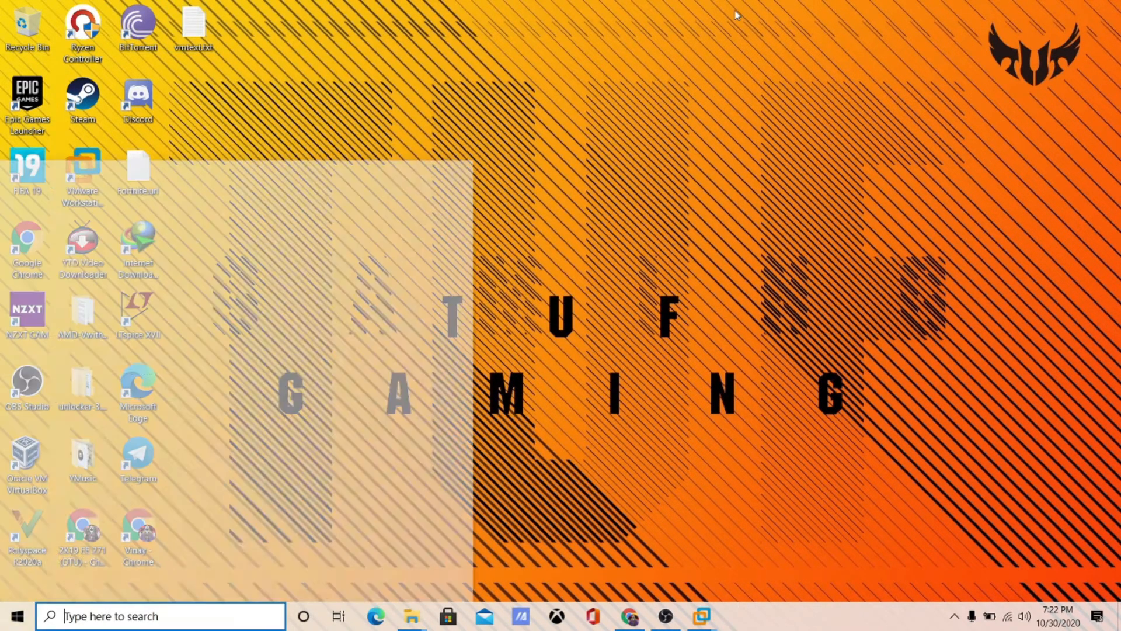
{"action": "type", "text": "re"}
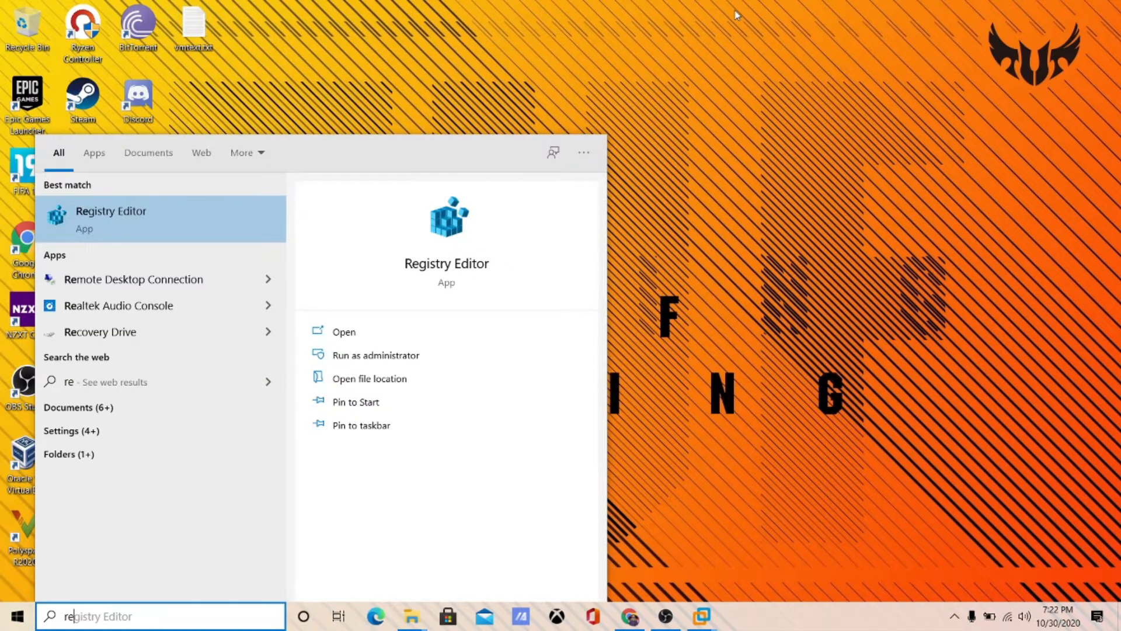
{"action": "key", "text": "Return"}
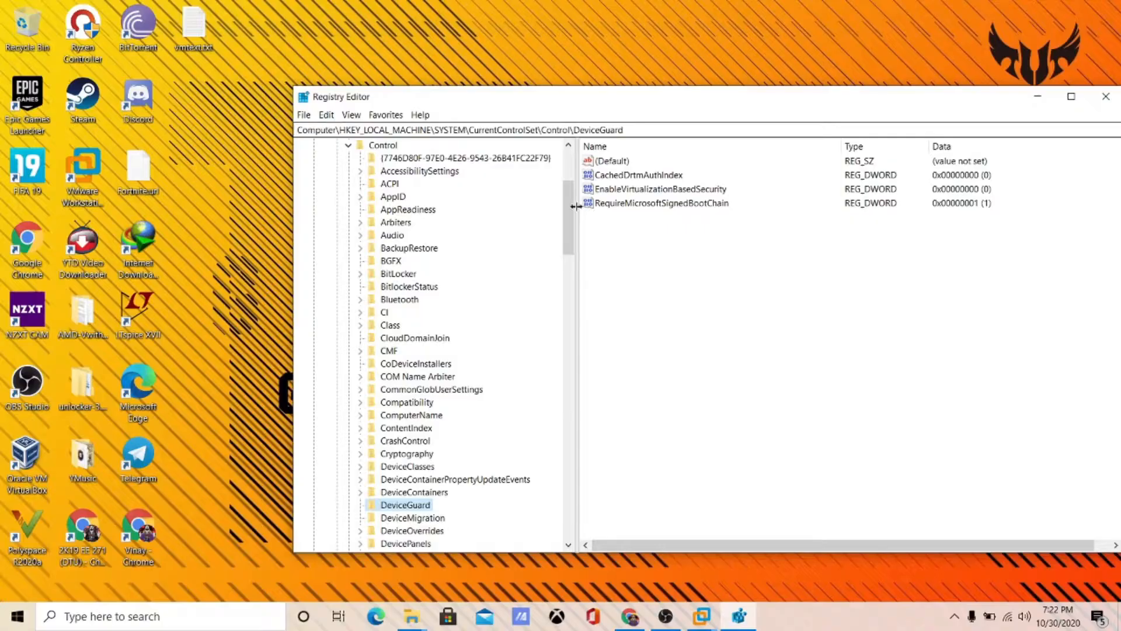
- Expand HKEY_LOCAL_MACHINE > SYSTEM > CurrentControlSet and select the Control key
{"action": "left_click_drag", "start_coordinate": [571, 206], "coordinate": [570, 173]}
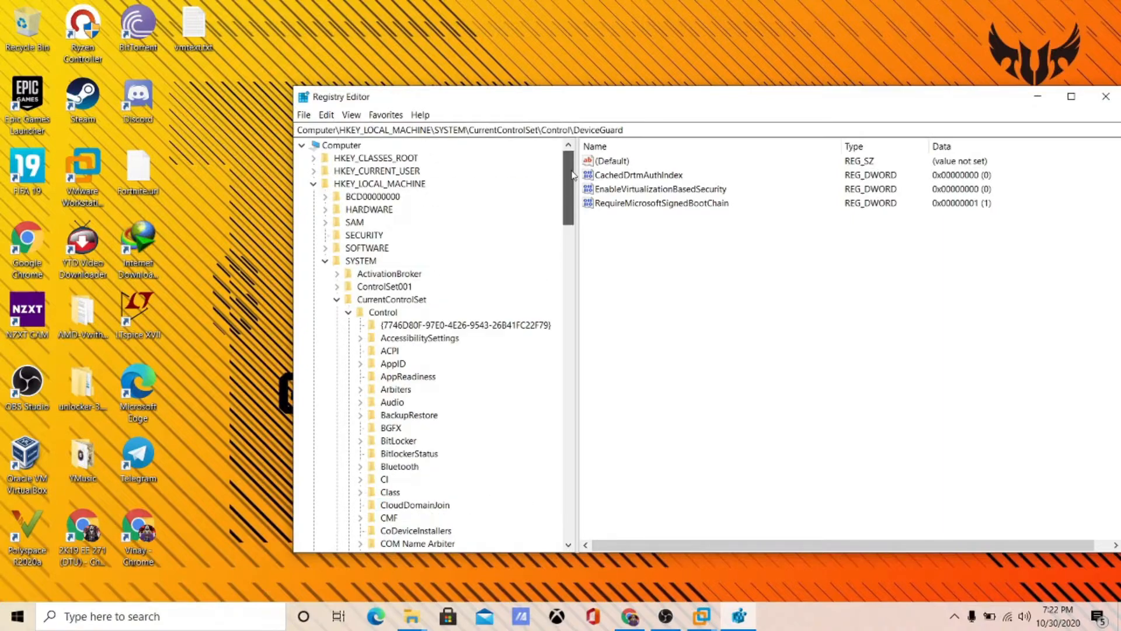
{"action": "left_click", "coordinate": [314, 186]}
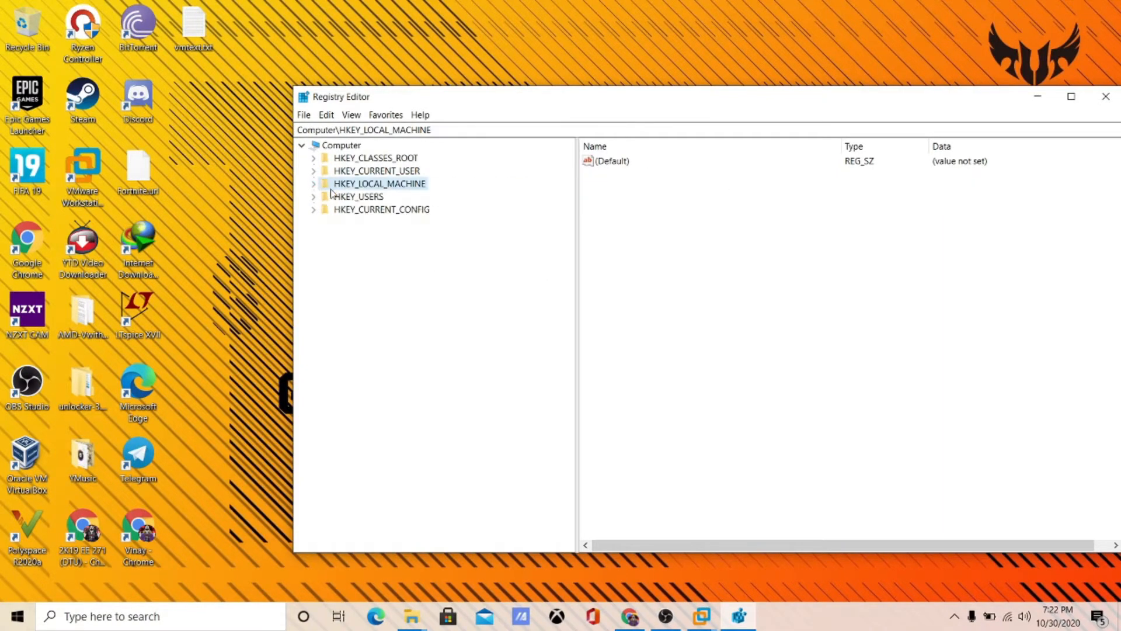
{"action": "left_click", "coordinate": [314, 187]}
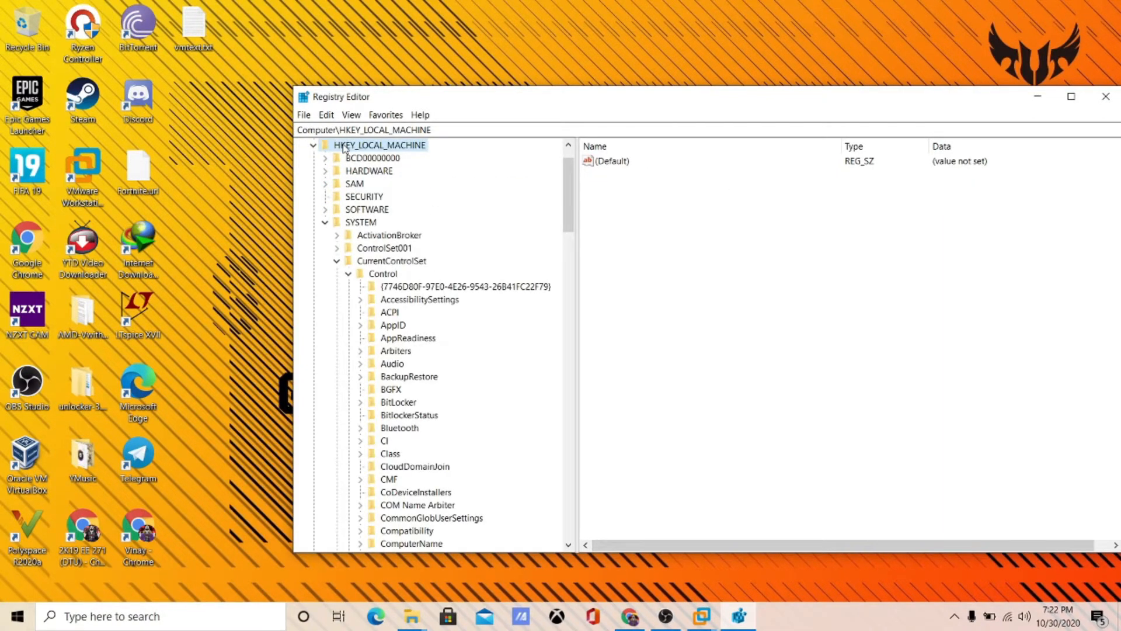
{"action": "left_click", "coordinate": [347, 222]}
{"action": "left_click", "coordinate": [375, 272]}
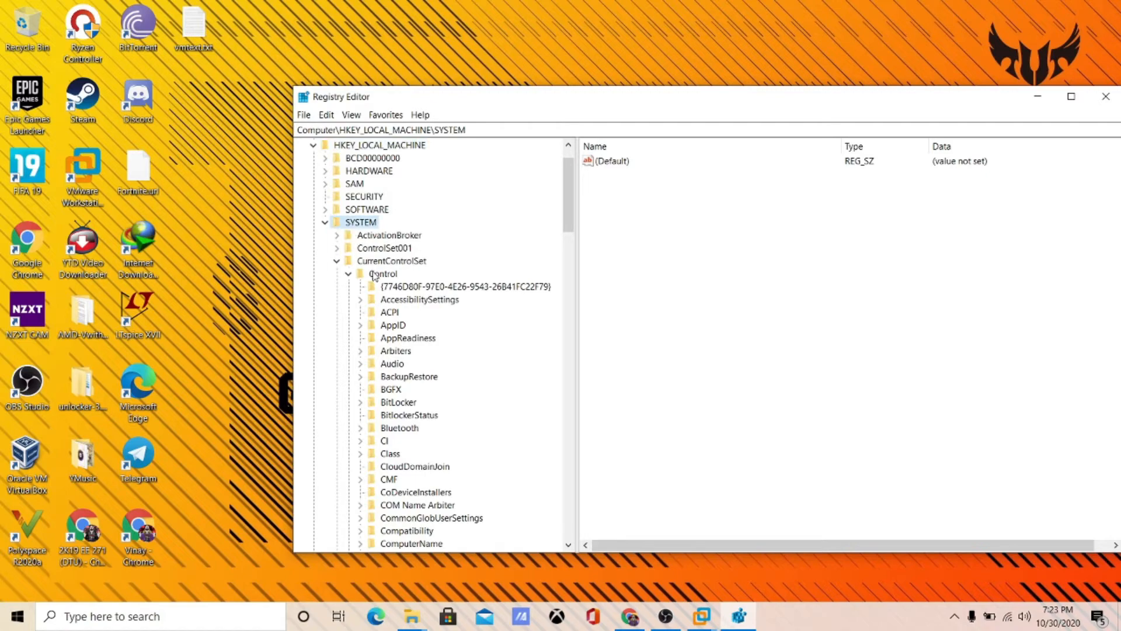
{"action": "left_click", "coordinate": [373, 263]}
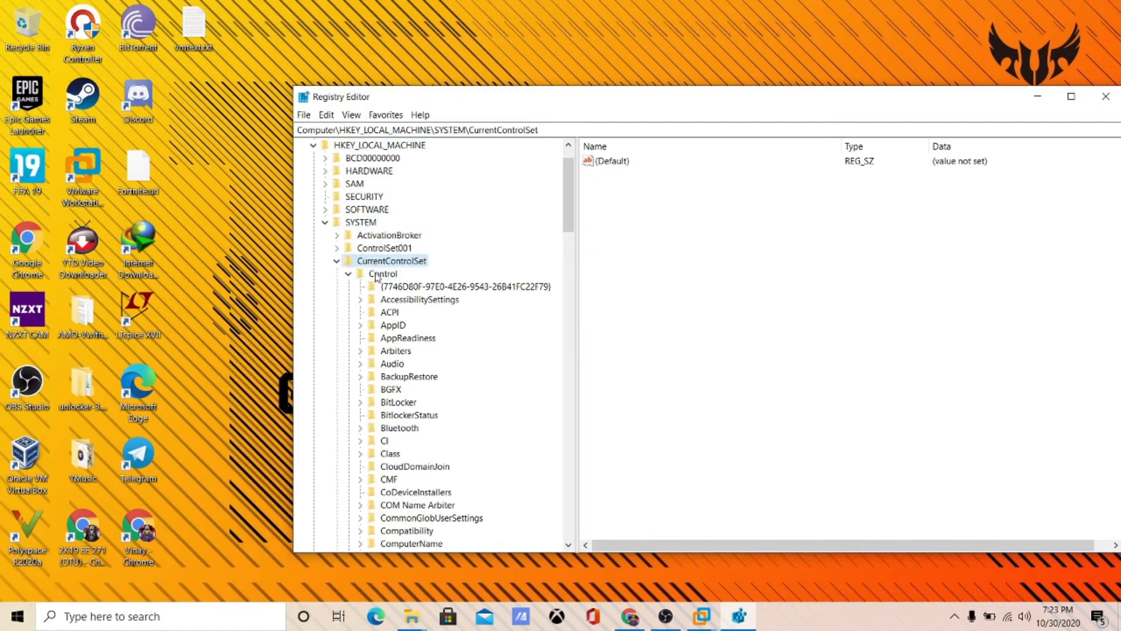
{"action": "left_click", "coordinate": [377, 274]}
{"action": "left_click", "coordinate": [376, 263]}
{"action": "left_click", "coordinate": [377, 274]}
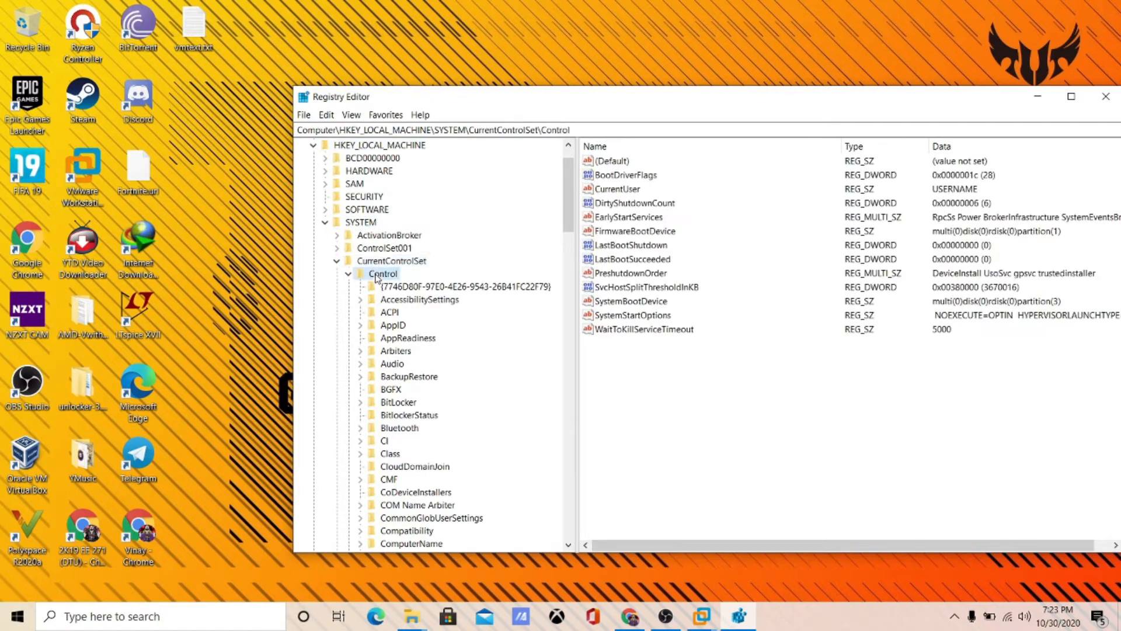
- Open the DeviceGuard key, showing EnableVirtualizationBasedSecurity set to 0
{"action": "scroll", "coordinate": [412, 304], "scroll_direction": "down", "scroll_amount": 1}
{"action": "scroll", "coordinate": [413, 305], "scroll_direction": "down", "scroll_amount": 7}
{"action": "scroll", "coordinate": [416, 309], "scroll_direction": "up", "scroll_amount": 3}
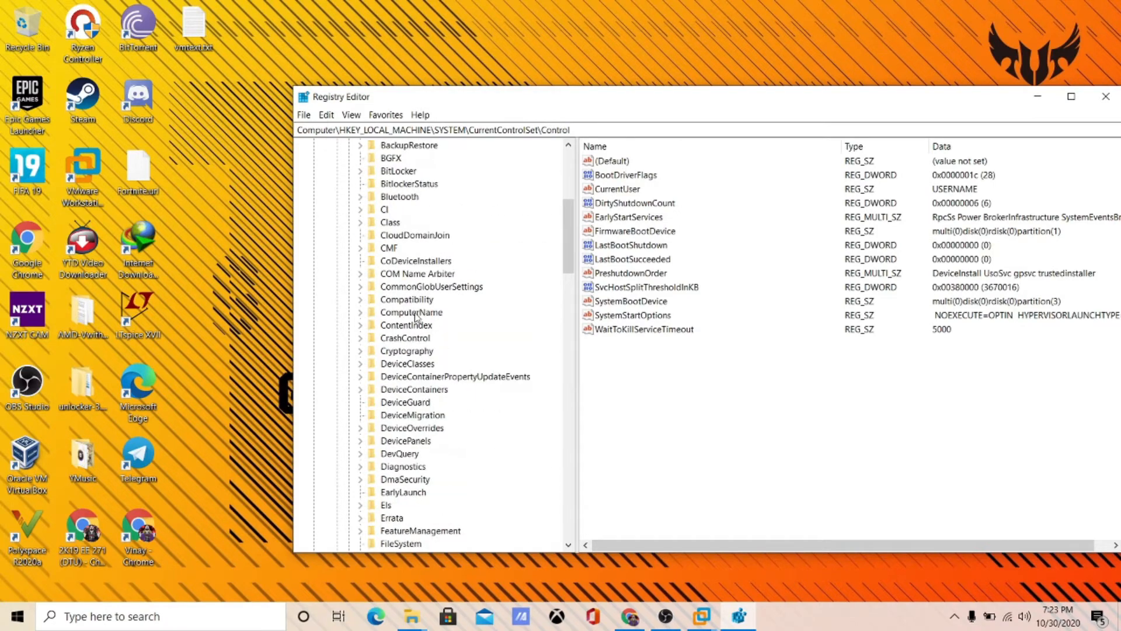
{"action": "scroll", "coordinate": [416, 309], "scroll_direction": "down", "scroll_amount": 3}
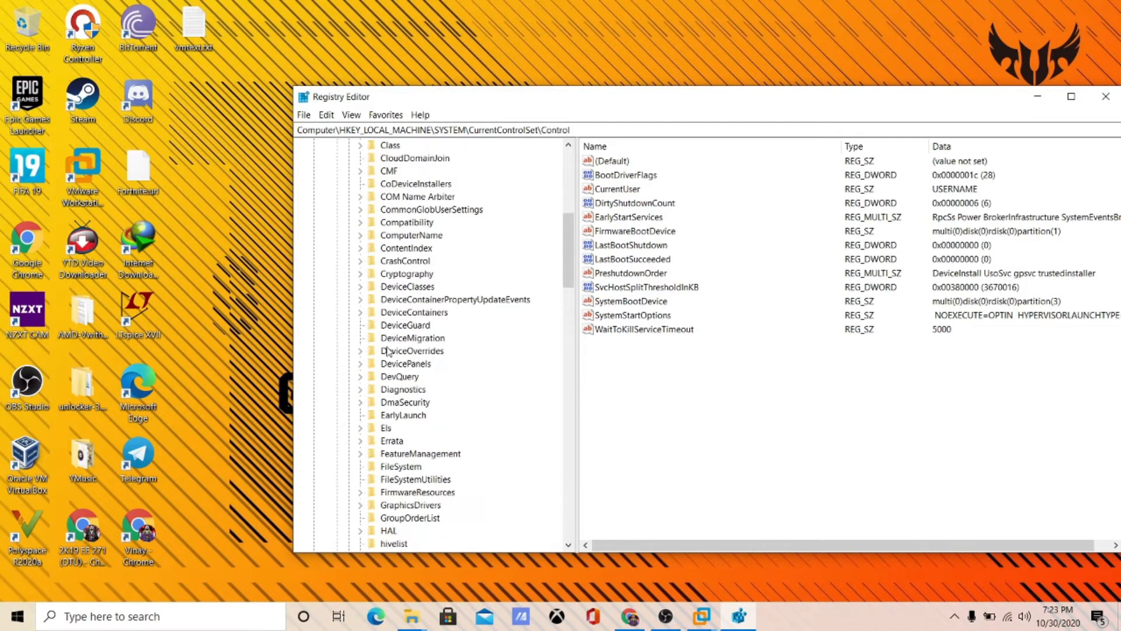
{"action": "left_click", "coordinate": [394, 326]}
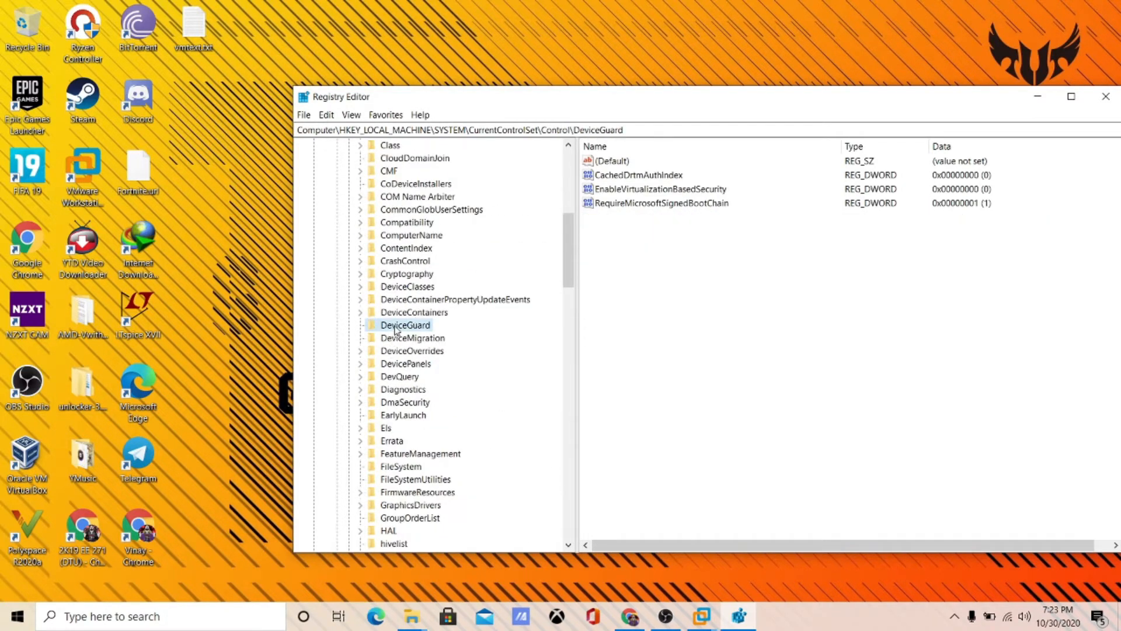
{"action": "left_click", "coordinate": [639, 192]}
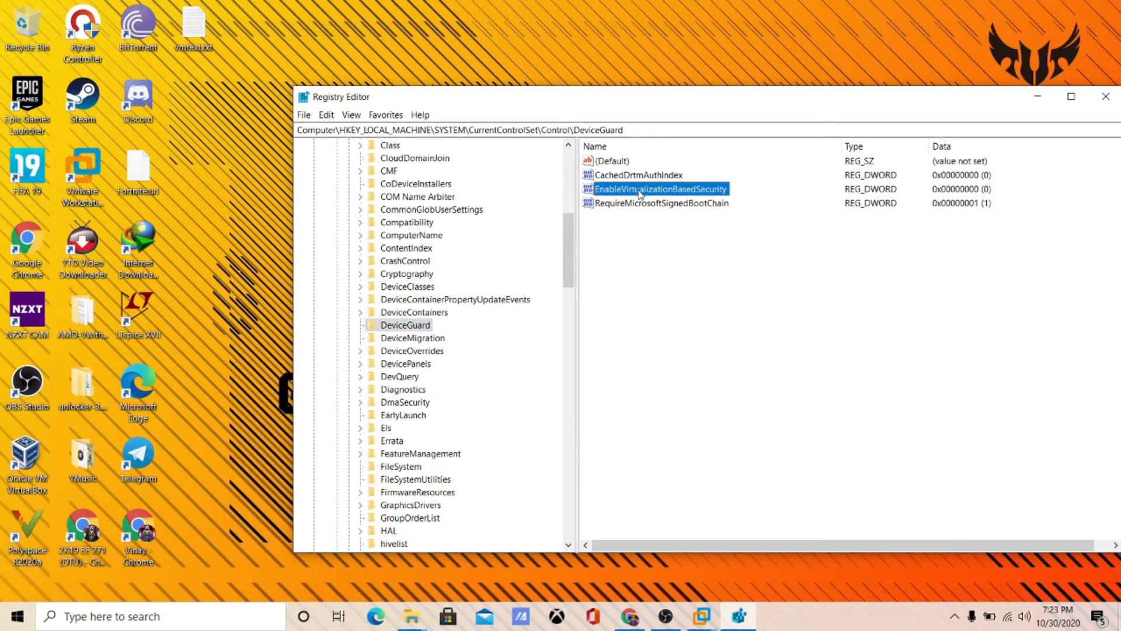
{"action": "right_click", "coordinate": [646, 232]}
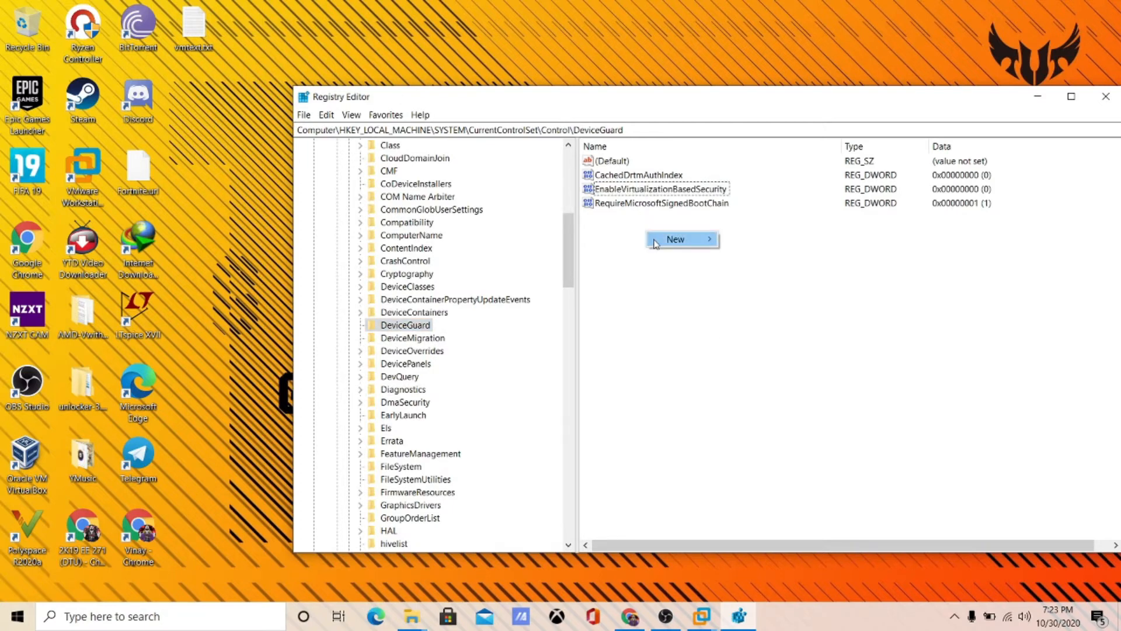
{"action": "mouse_move", "coordinate": [655, 243]}
{"action": "left_click", "coordinate": [760, 288]}
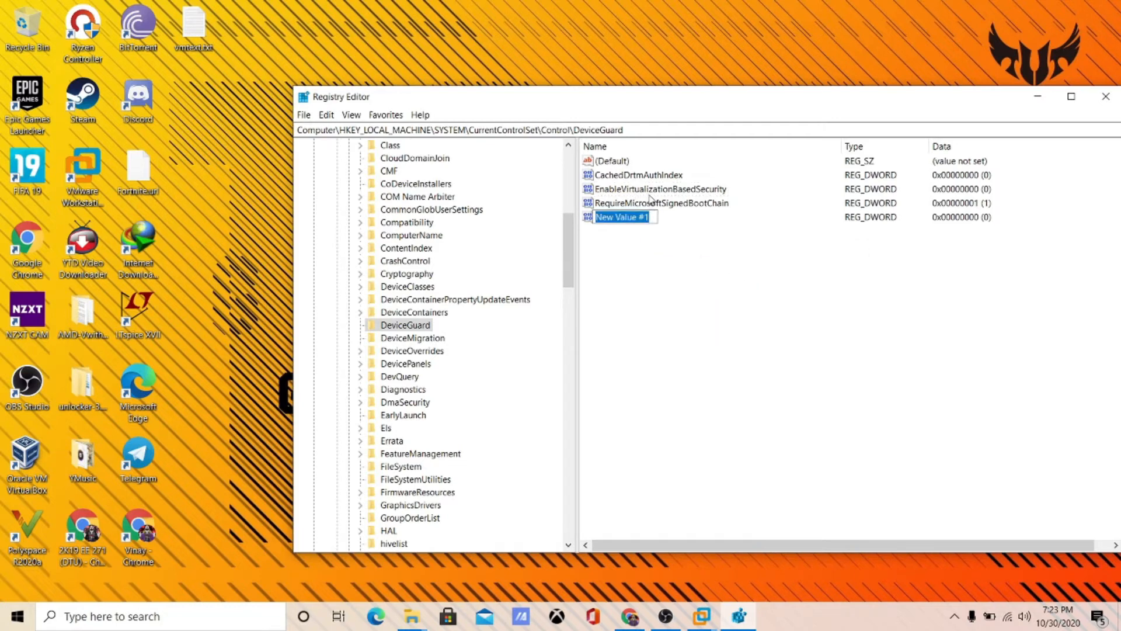
{"action": "key", "text": "Return"}
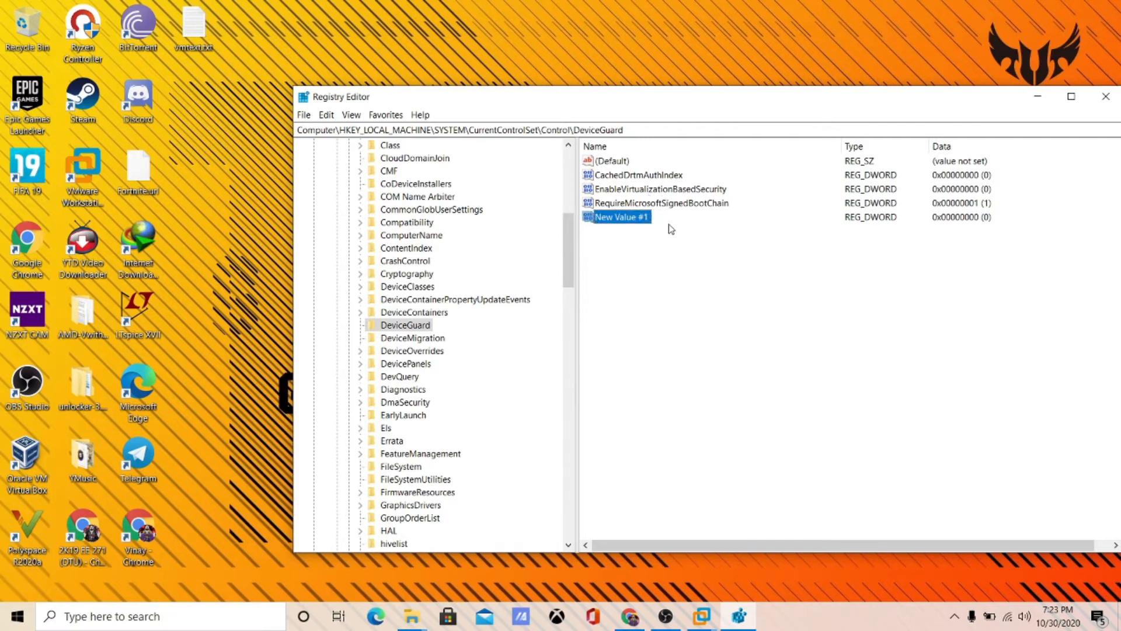
{"action": "double_click", "coordinate": [646, 221]}
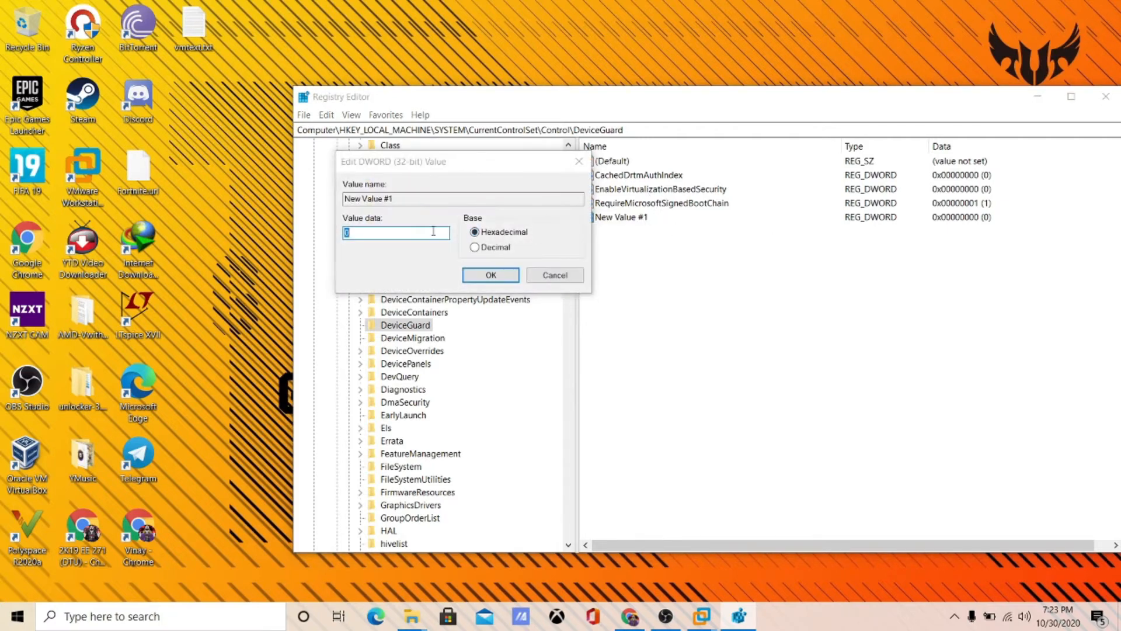
{"action": "left_click", "coordinate": [512, 276]}
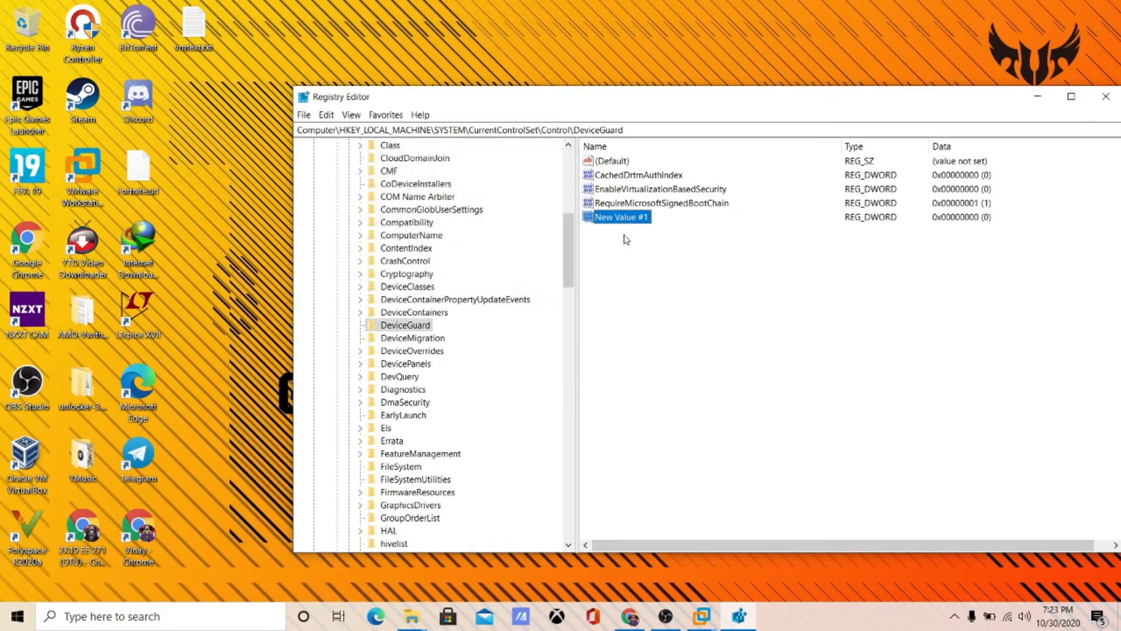
{"action": "key", "text": "Delete"}
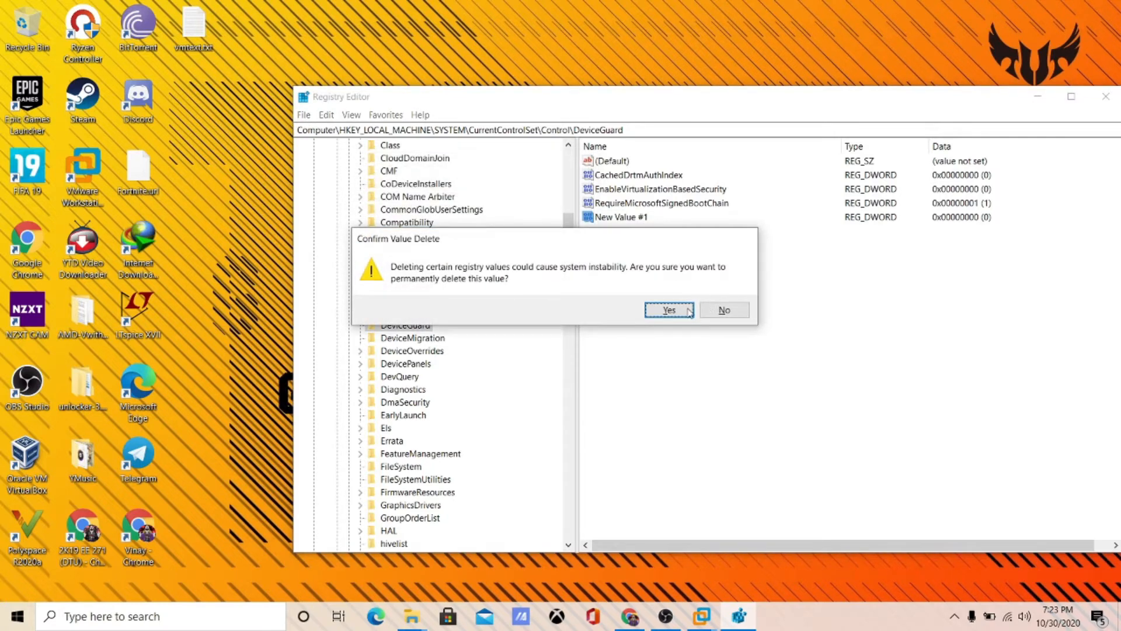
{"action": "left_click", "coordinate": [670, 310]}
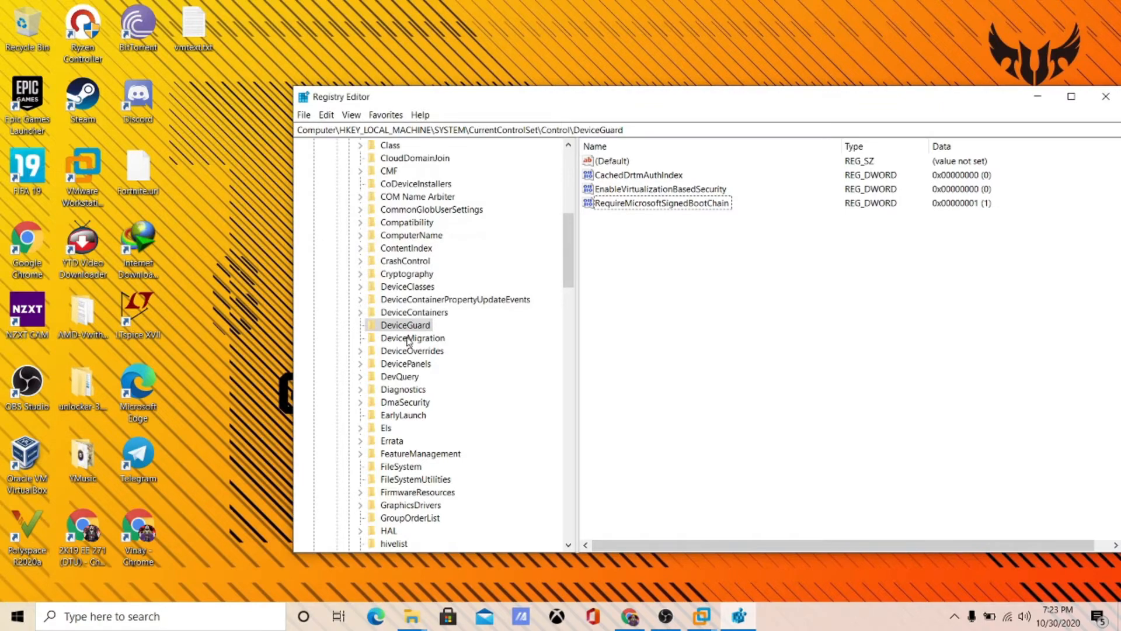
{"action": "scroll", "coordinate": [407, 347], "scroll_direction": "down", "scroll_amount": 6}
{"action": "scroll", "coordinate": [407, 346], "scroll_direction": "down", "scroll_amount": 3}
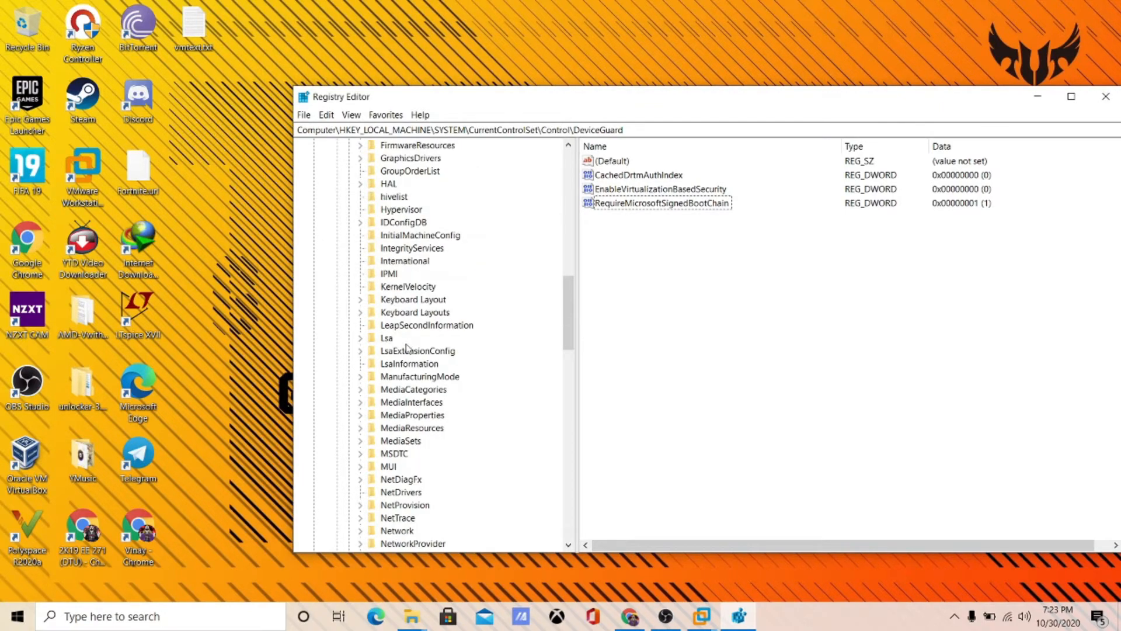
- Open the Lsa key and select its LsaCfgFlags value
{"action": "left_click", "coordinate": [386, 340]}
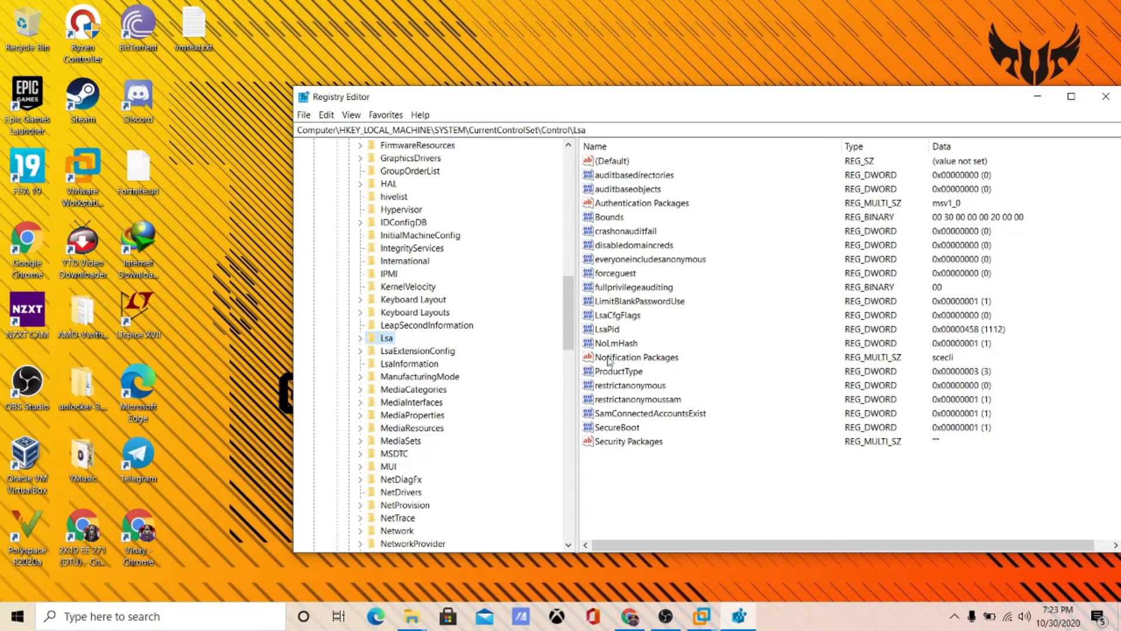
{"action": "left_click", "coordinate": [360, 338]}
{"action": "left_click", "coordinate": [357, 300]}
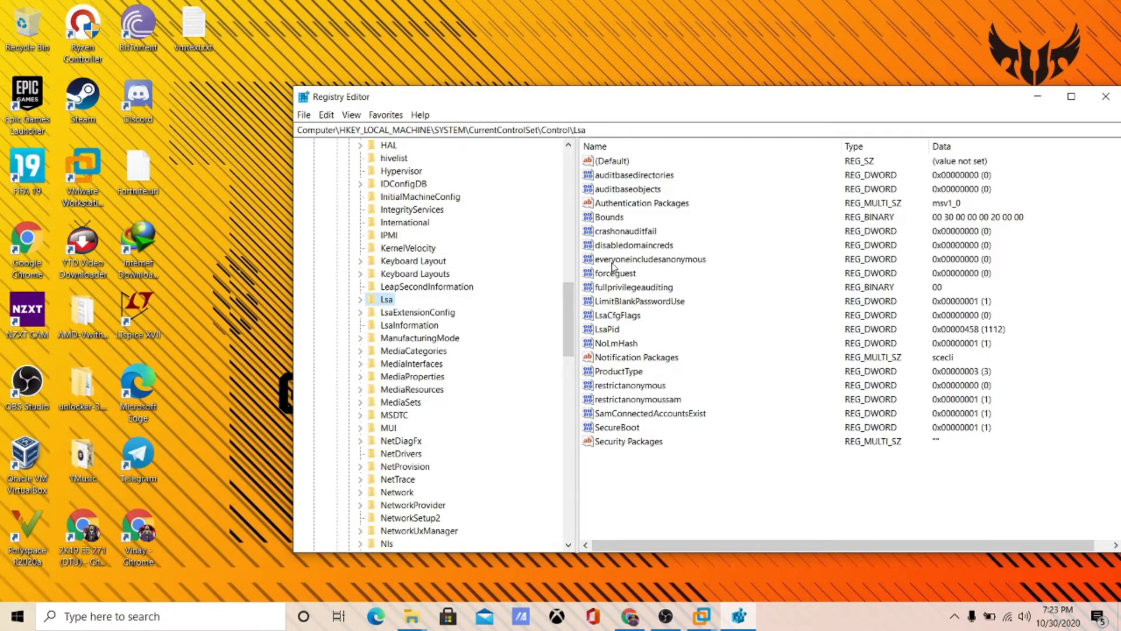
{"action": "left_click", "coordinate": [613, 319]}
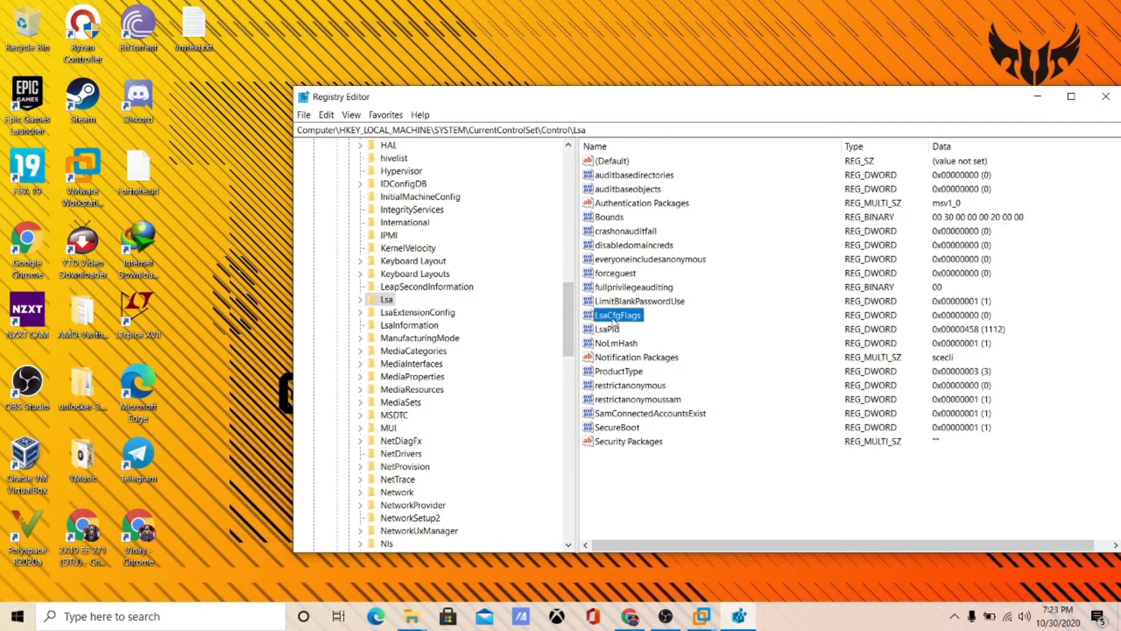
- Add a New Value #1 DWORD under Lsa, delete it, and reselect LsaCfgFlags
{"action": "right_click", "coordinate": [714, 501]}
{"action": "mouse_move", "coordinate": [730, 506]}
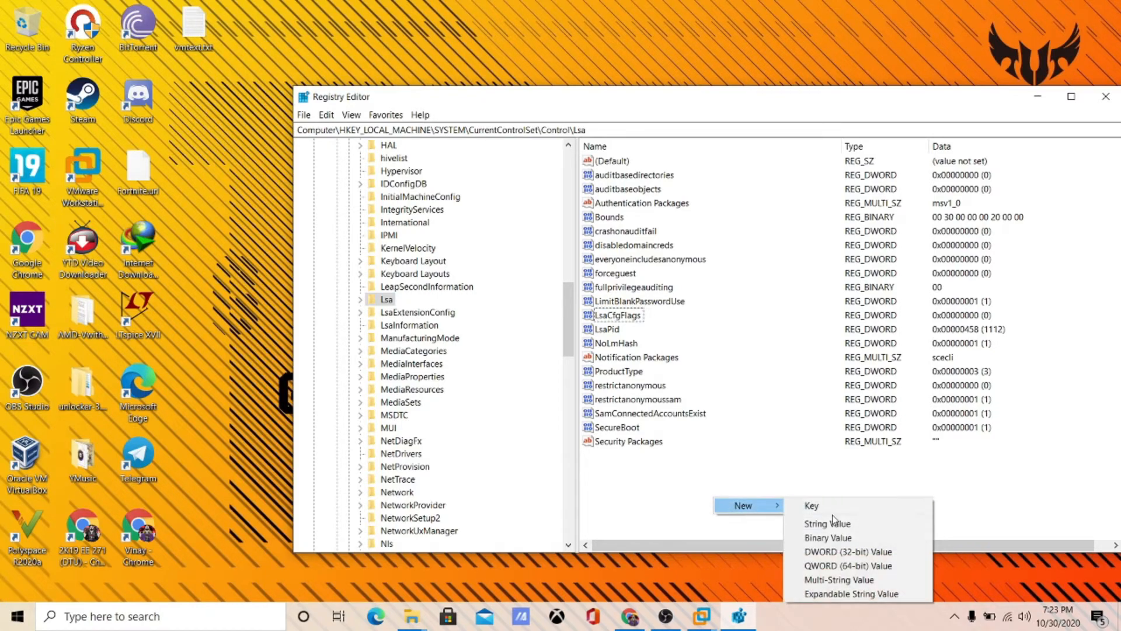
{"action": "left_click", "coordinate": [843, 553]}
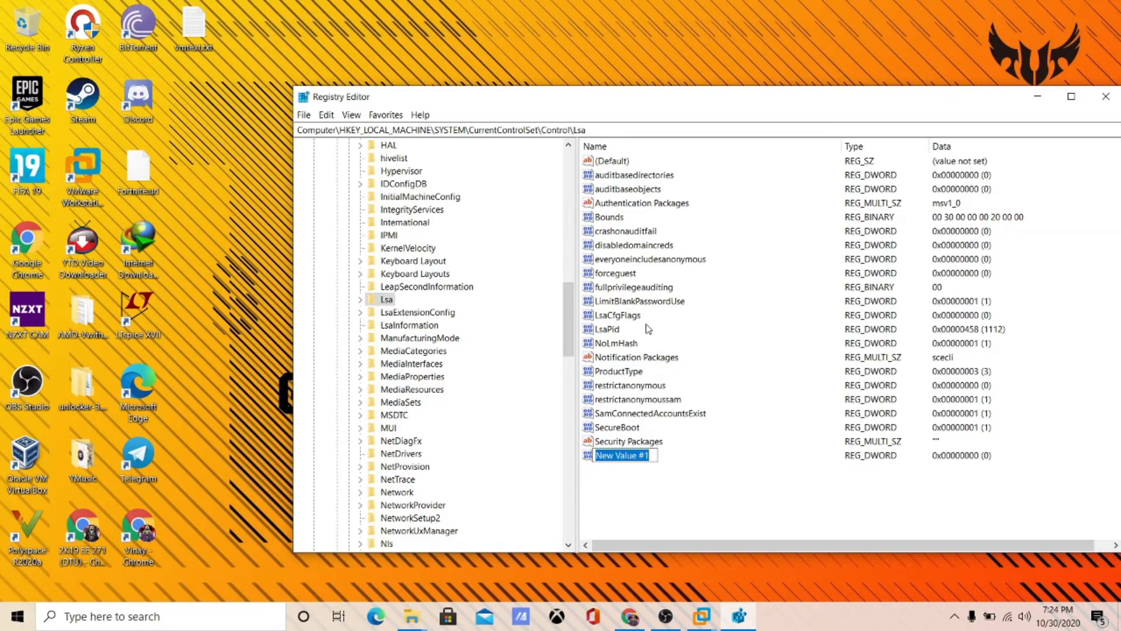
{"action": "key", "text": "Return"}
{"action": "key", "text": "Delete"}
{"action": "key", "text": "Return"}
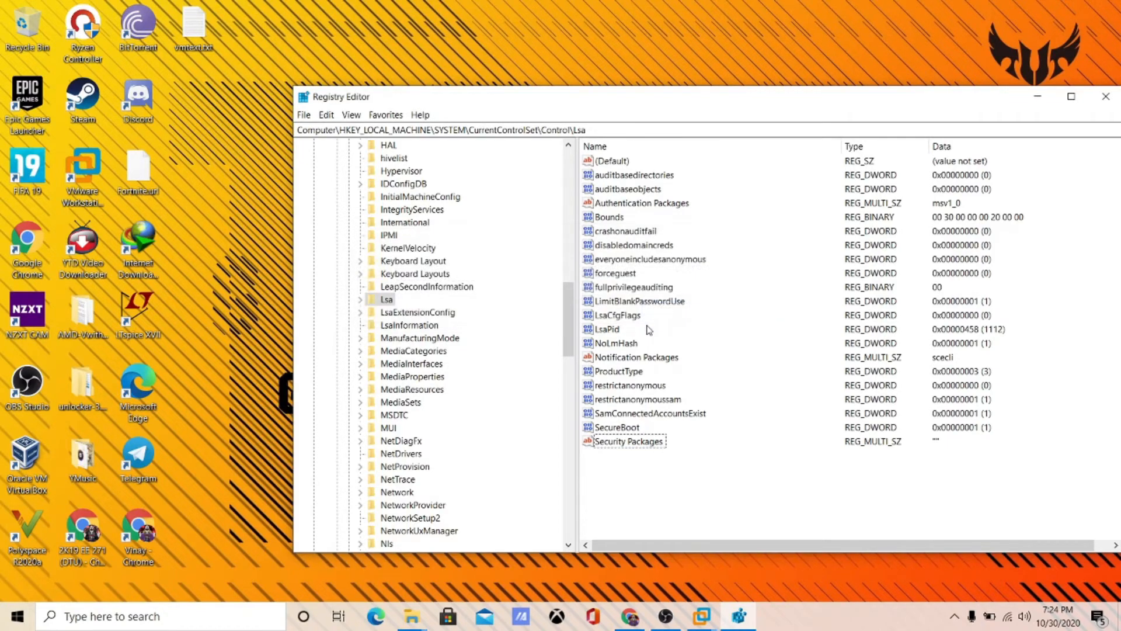
{"action": "left_click", "coordinate": [631, 317]}
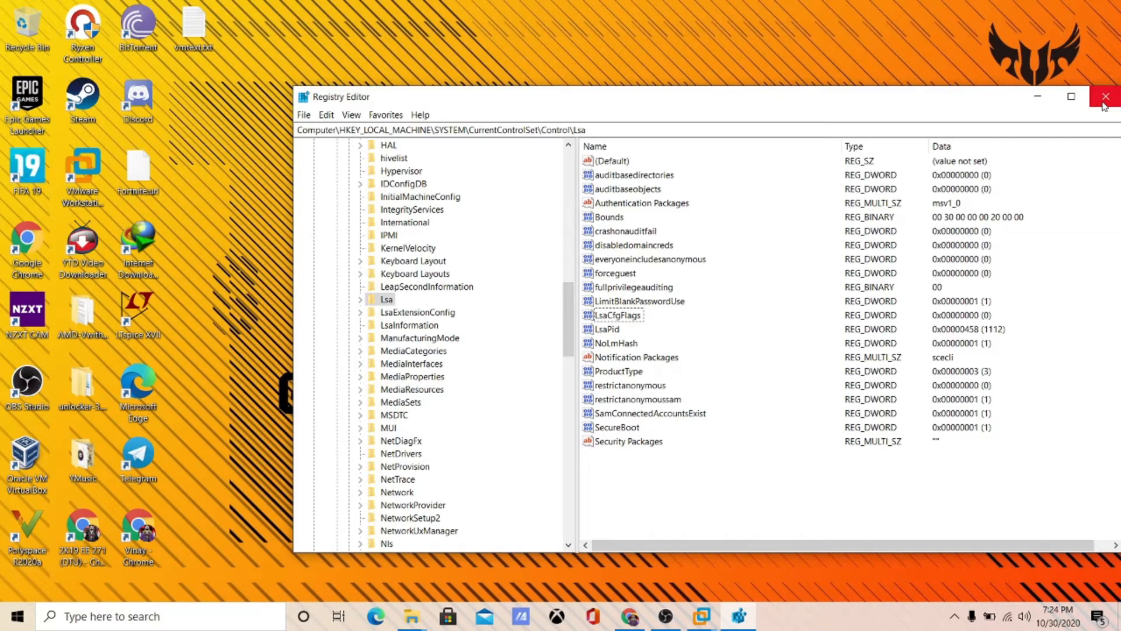
- Close Registry Editor and show the macOS VM in a restored-down VMware window
{"action": "left_click", "coordinate": [1104, 104]}
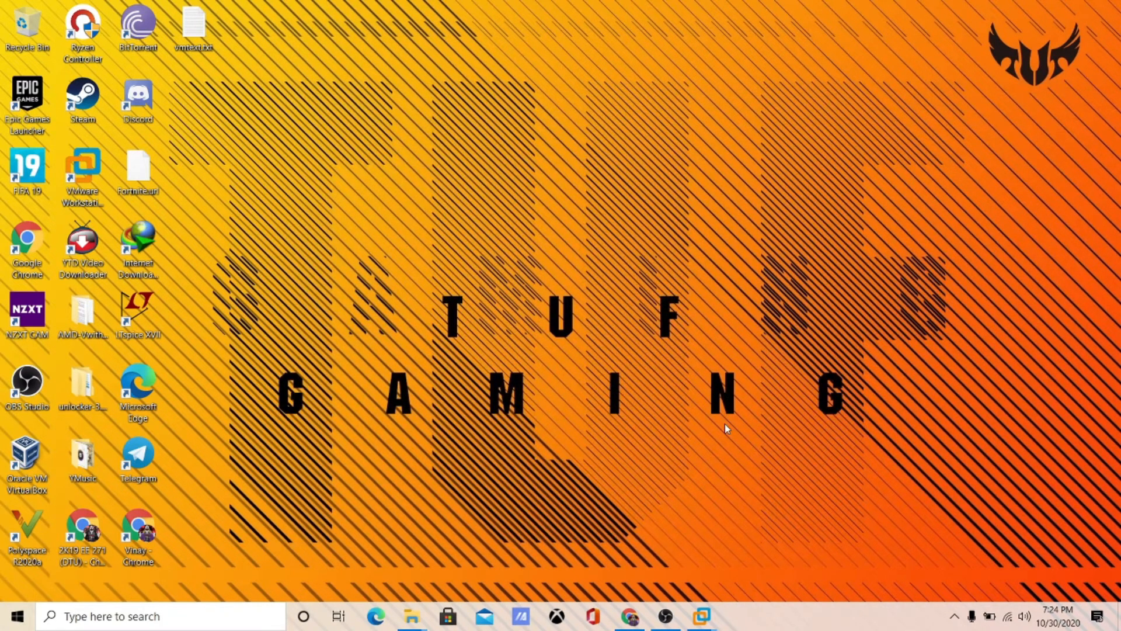
{"action": "mouse_move", "coordinate": [711, 600]}
{"action": "left_click", "coordinate": [824, 527]}
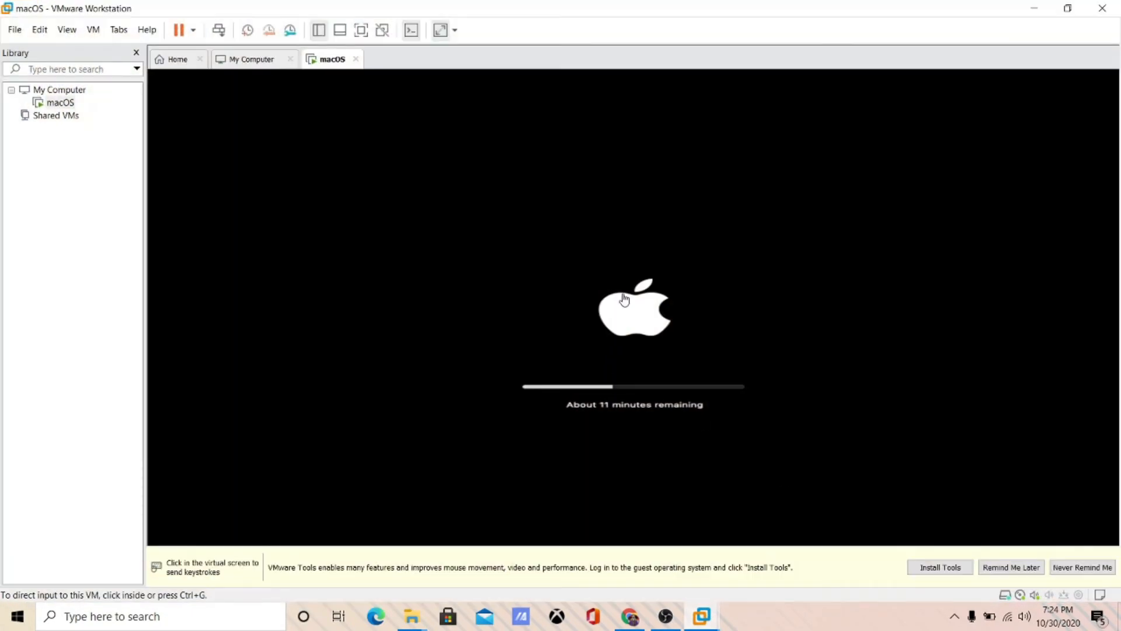
{"action": "left_click", "coordinate": [1066, 7]}
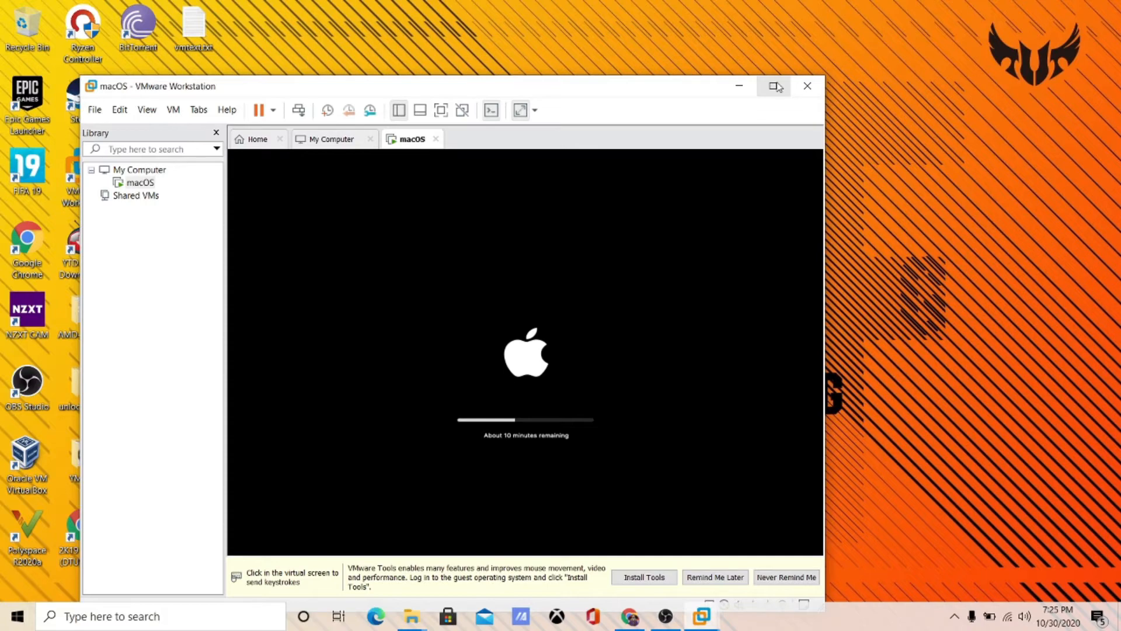
{"action": "left_click", "coordinate": [851, 615]}
- Launch Task Manager and check the memory graphs and the Details process list
{"action": "right_click", "coordinate": [850, 615]}
{"action": "left_click", "coordinate": [881, 540]}
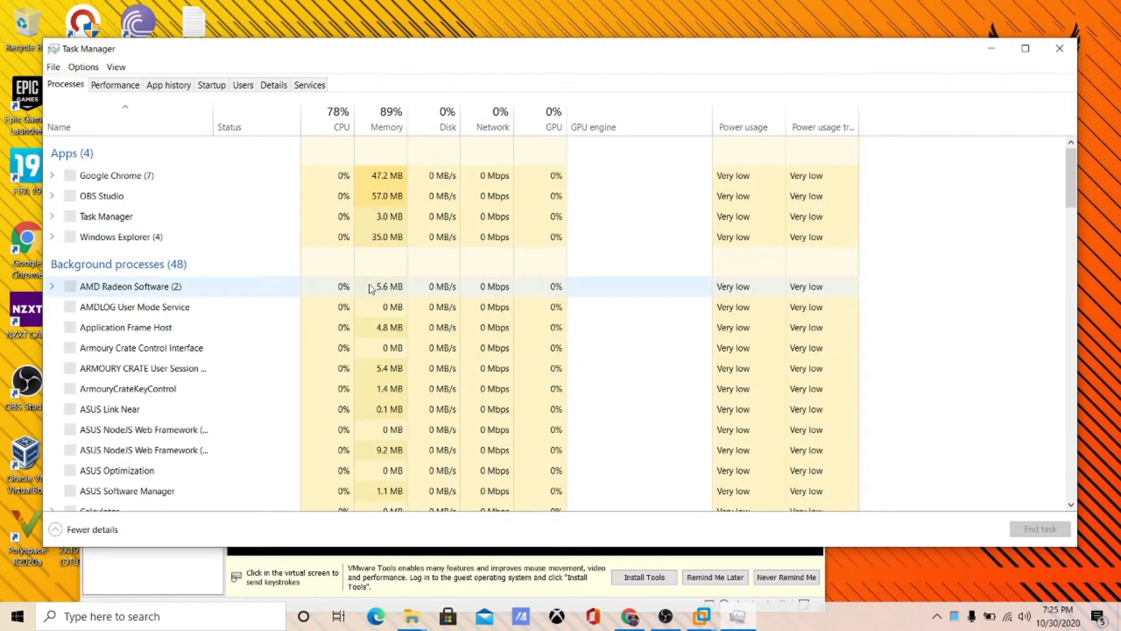
{"action": "left_click", "coordinate": [115, 85]}
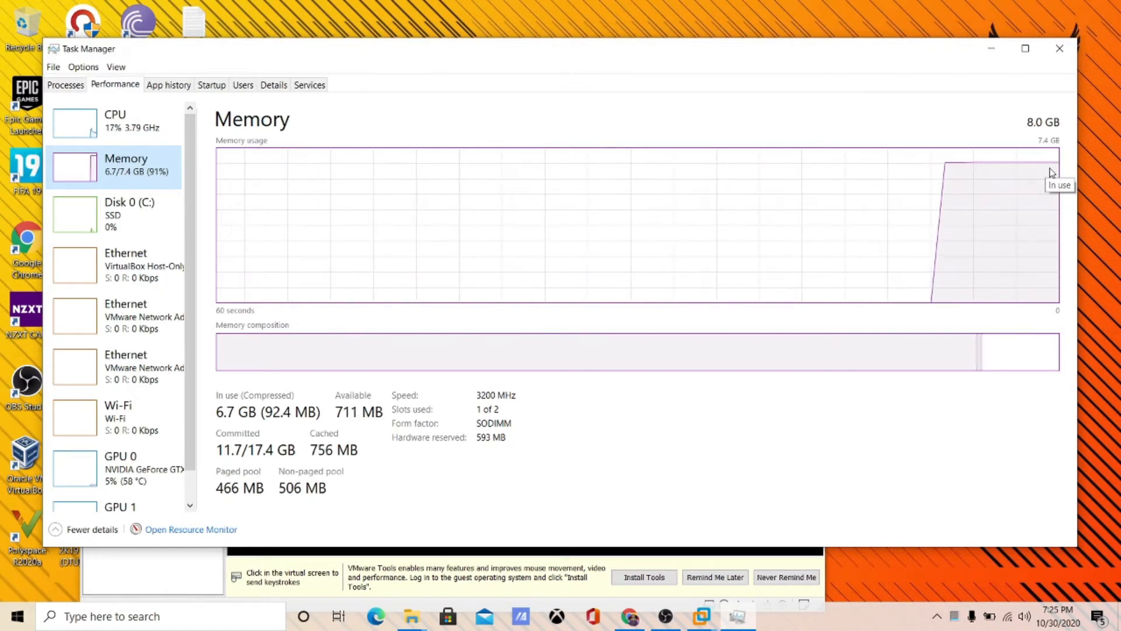
{"action": "left_click", "coordinate": [274, 85]}
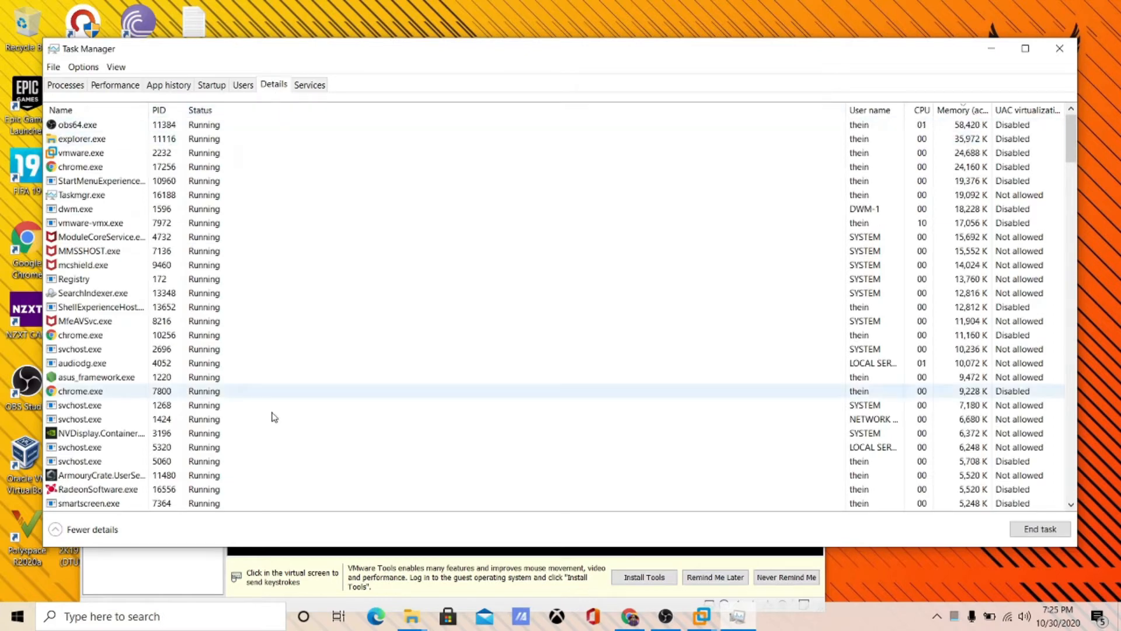
{"action": "scroll", "coordinate": [501, 315], "scroll_direction": "down", "scroll_amount": 5}
{"action": "scroll", "coordinate": [505, 303], "scroll_direction": "up", "scroll_amount": 5}
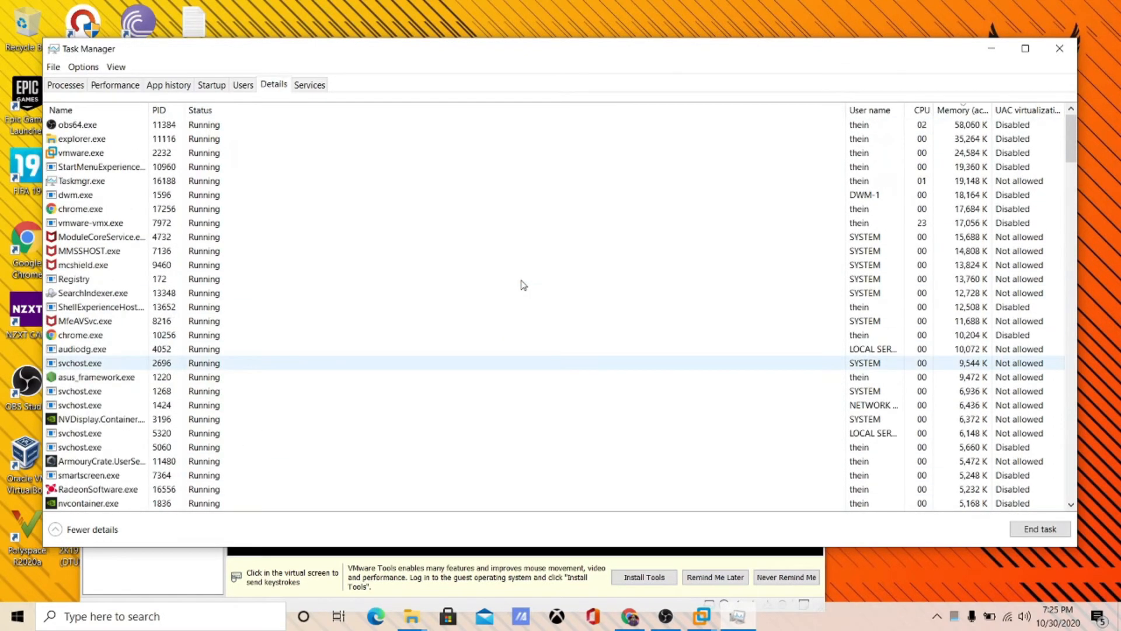
- Review App history and the Disk C:, CPU and Memory graphs, then open Resource Monitor
{"action": "left_click", "coordinate": [172, 88]}
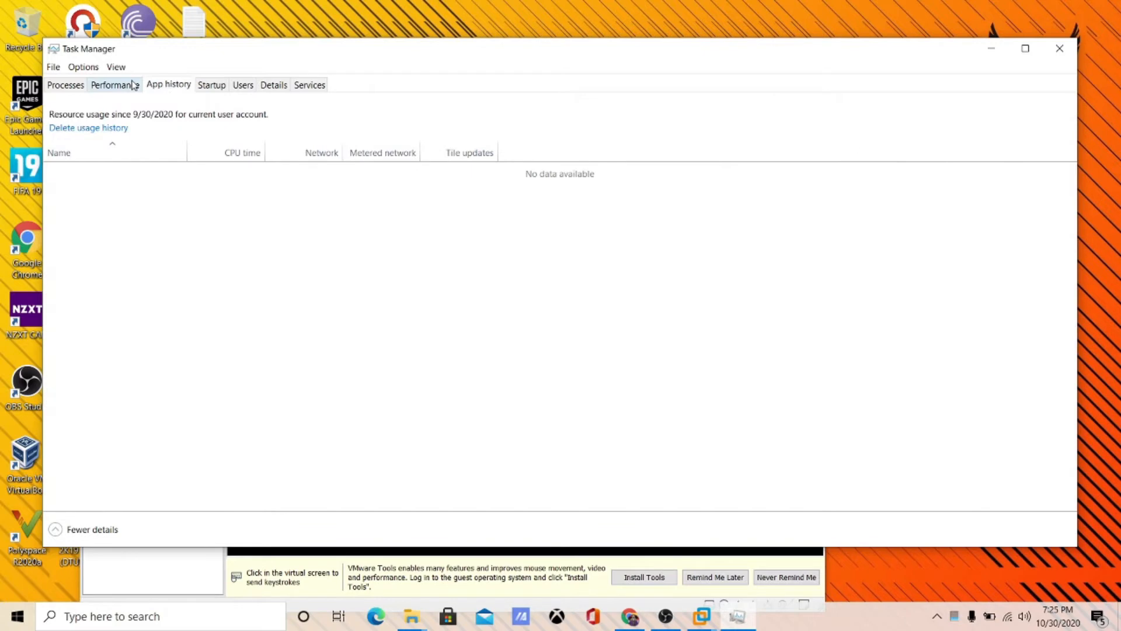
{"action": "left_click", "coordinate": [129, 85]}
{"action": "left_click", "coordinate": [146, 201]}
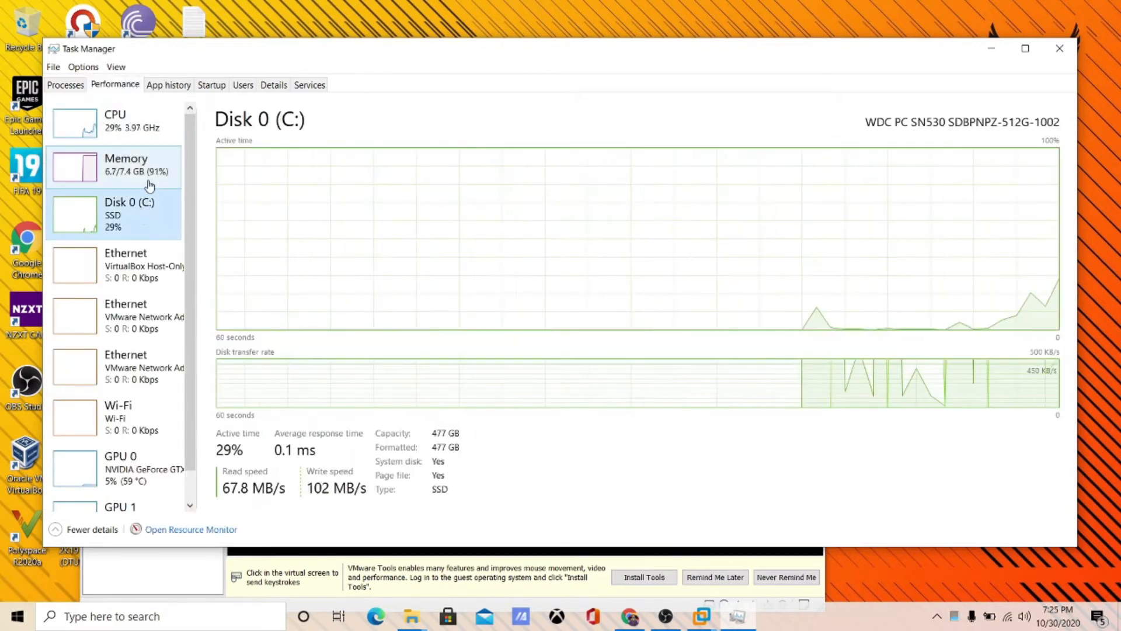
{"action": "left_click", "coordinate": [150, 134]}
{"action": "left_click", "coordinate": [158, 176]}
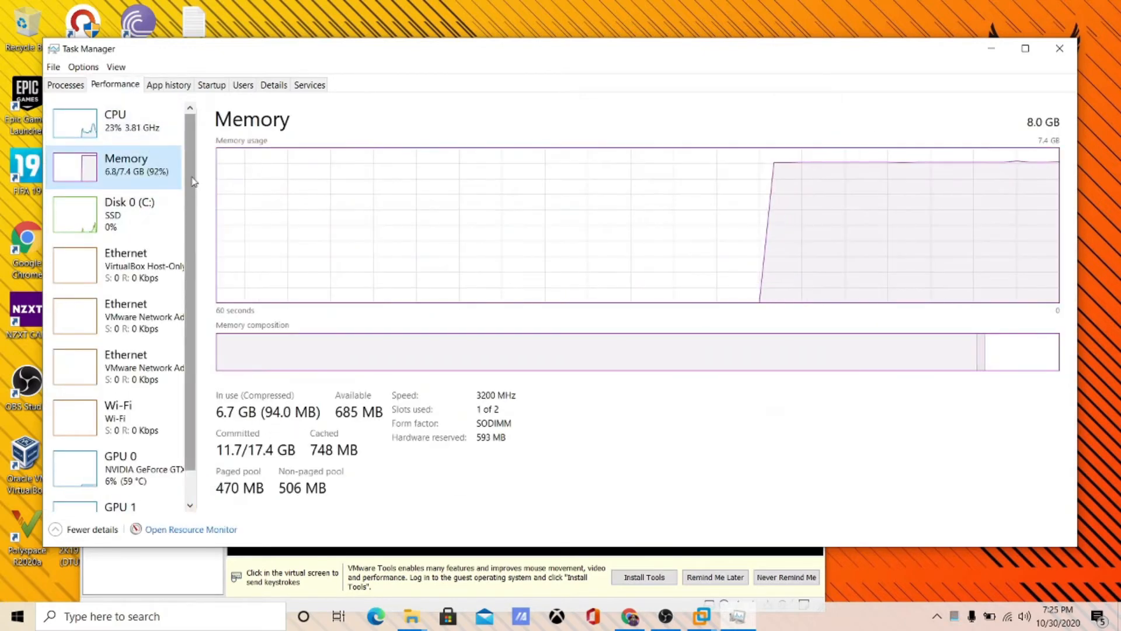
{"action": "left_click", "coordinate": [182, 533]}
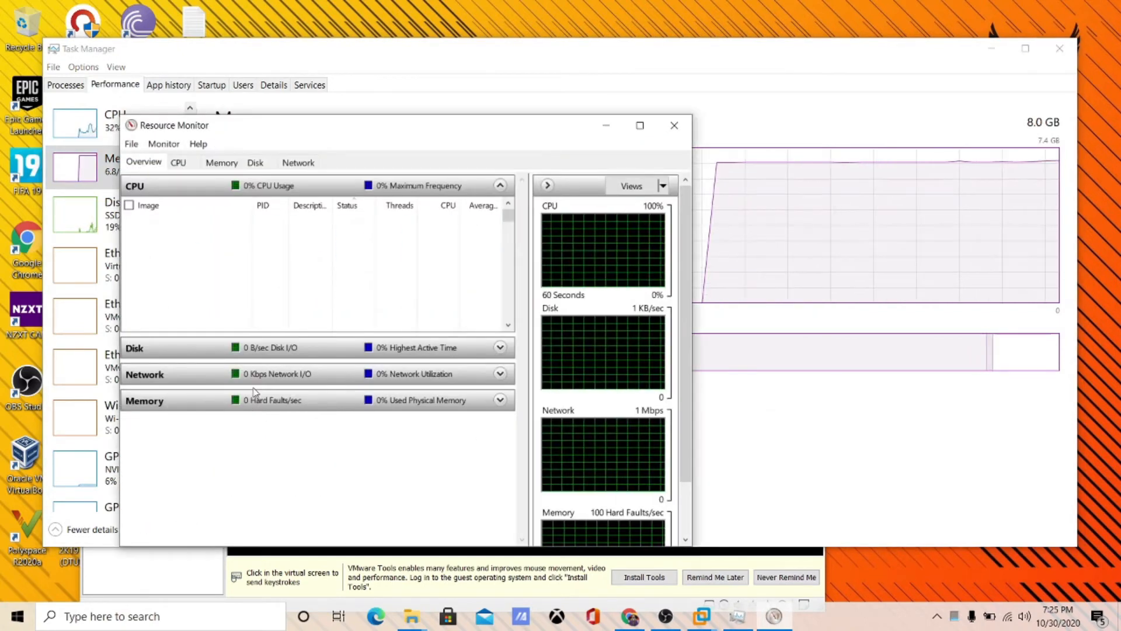
- Show Resource Monitor's Memory tab sorted by Working Set, vmware-vmx.exe on top
{"action": "left_click", "coordinate": [229, 164]}
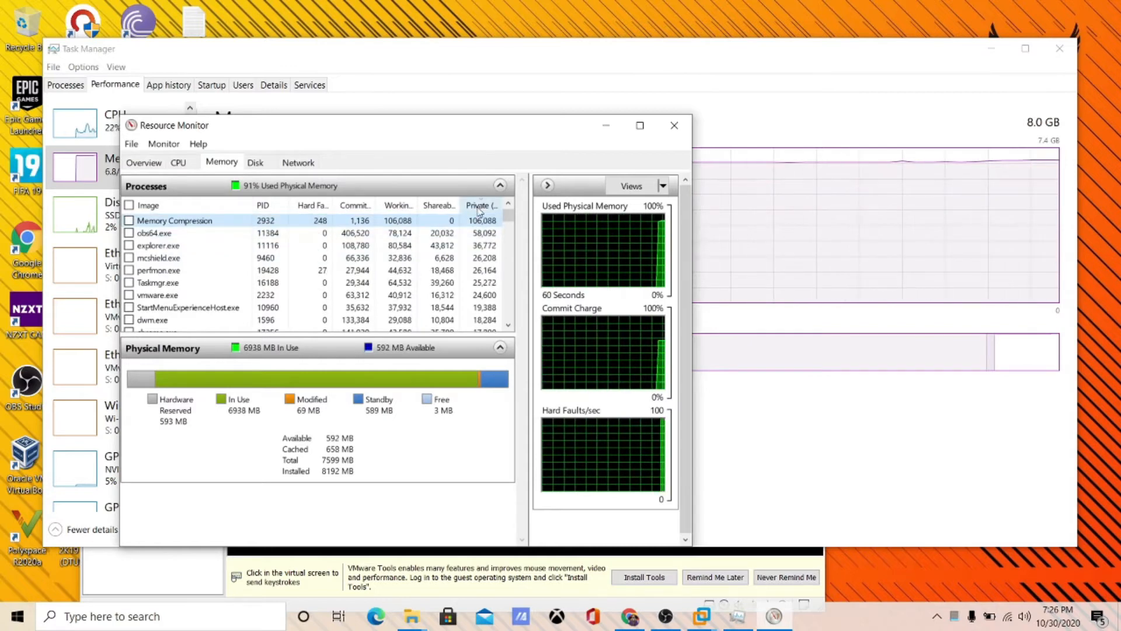
{"action": "left_click", "coordinate": [398, 205]}
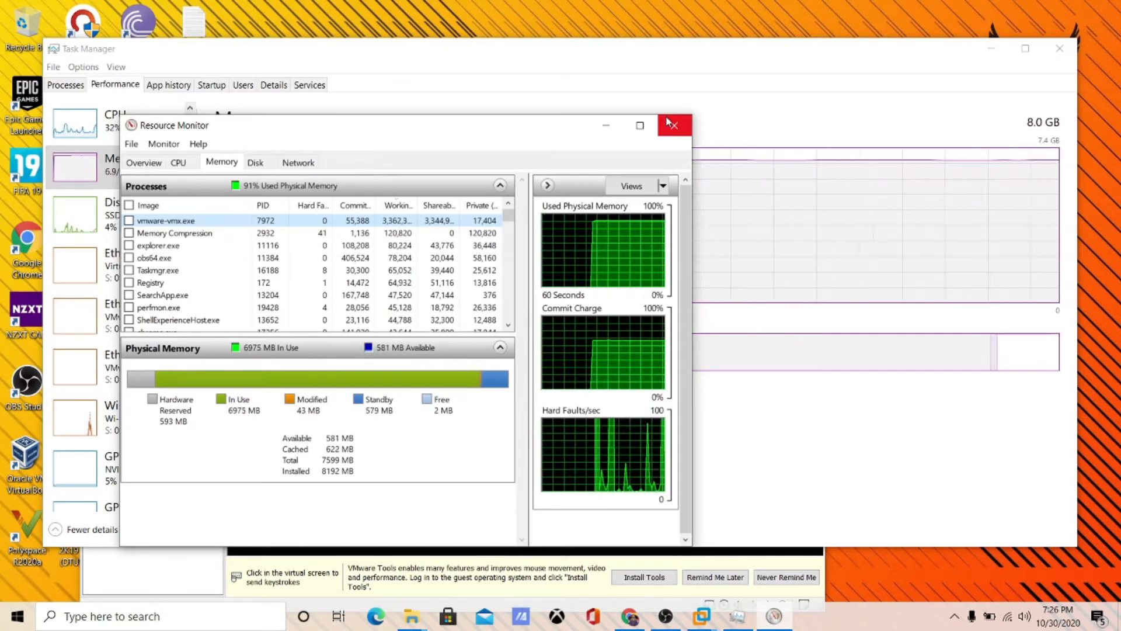
- Close Resource Monitor and switch Task Manager from Details to the Services list
{"action": "left_click", "coordinate": [672, 124]}
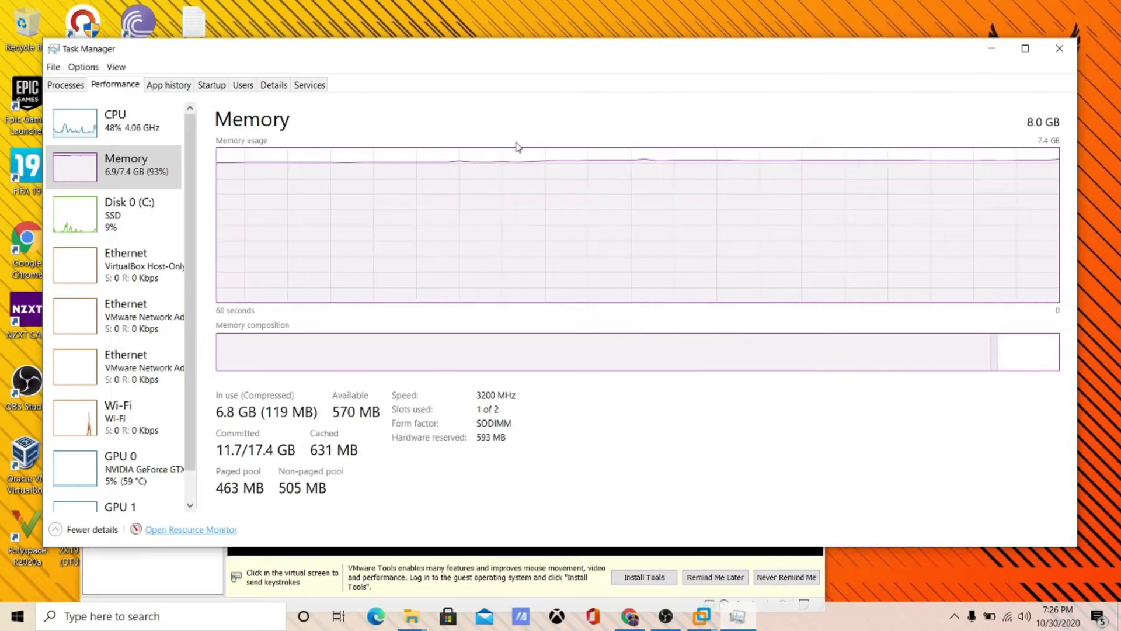
{"action": "left_click", "coordinate": [272, 88]}
{"action": "left_click", "coordinate": [221, 321]}
- Open the full Services console from Task Manager's Services tab and scroll the list
{"action": "left_click", "coordinate": [305, 89]}
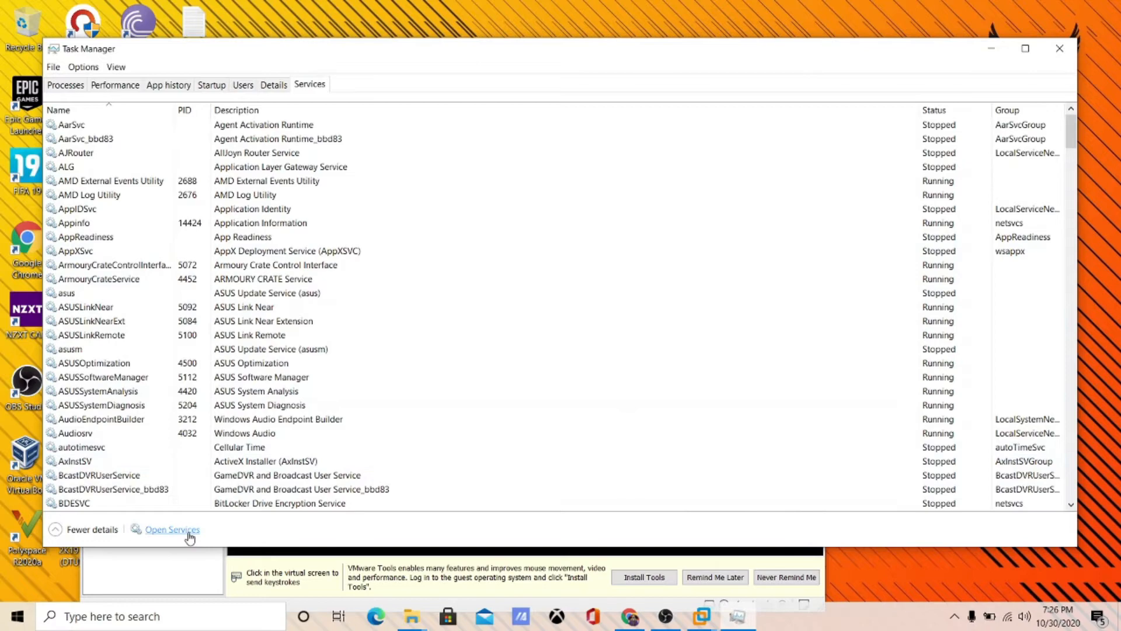
{"action": "left_click", "coordinate": [173, 530]}
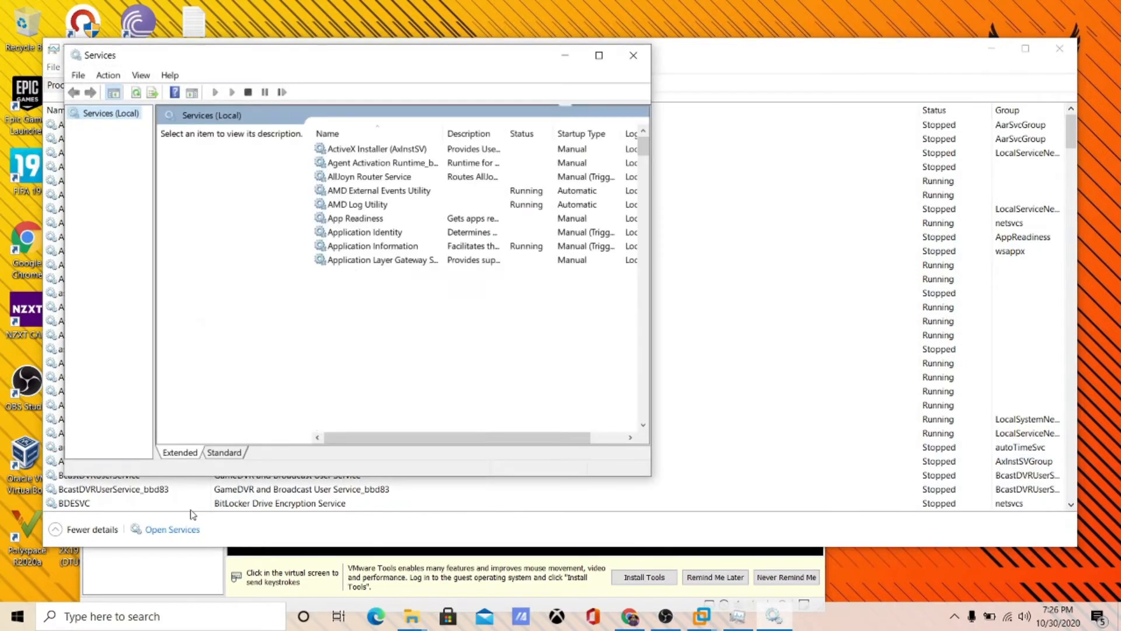
{"action": "scroll", "coordinate": [425, 284], "scroll_direction": "down", "scroll_amount": 7}
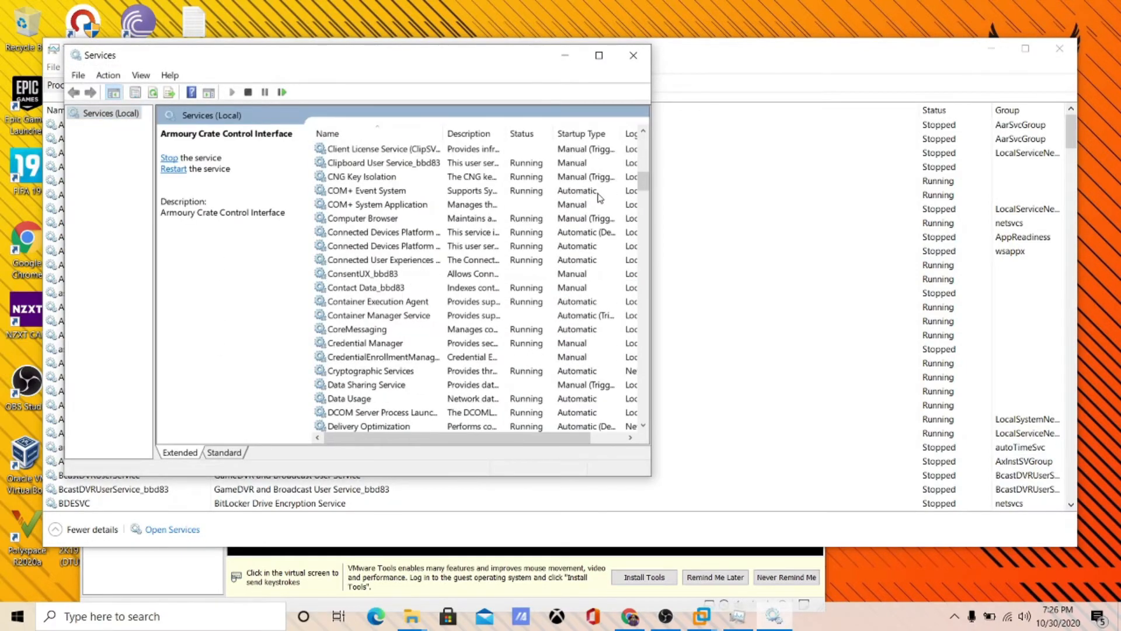
{"action": "left_click_drag", "start_coordinate": [641, 177], "coordinate": [638, 425]}
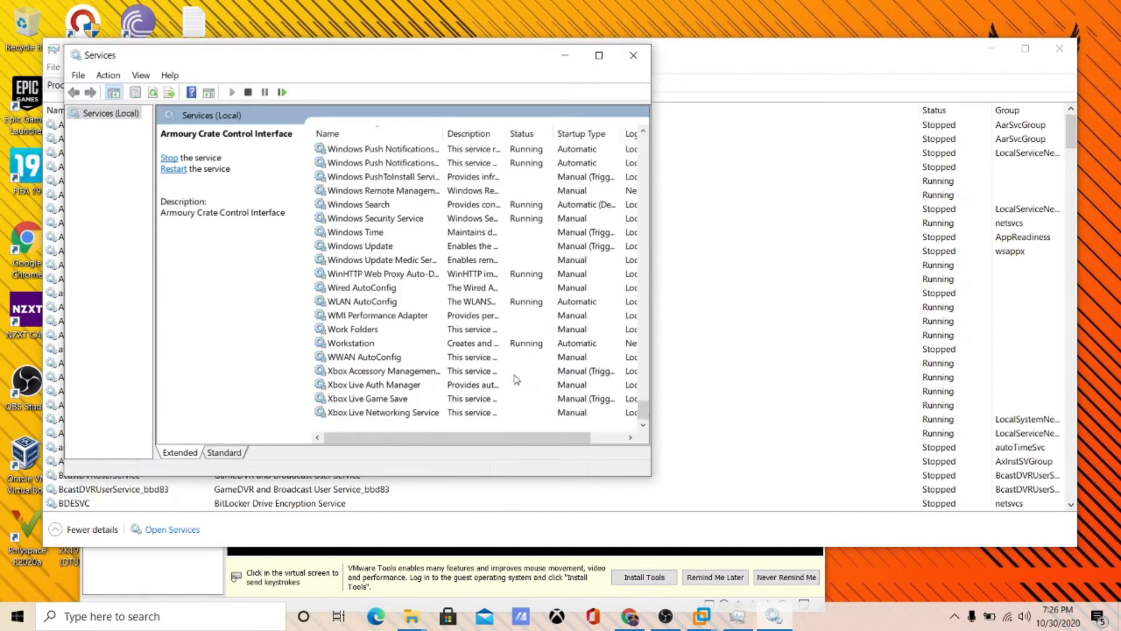
- Confirm Windows Update is stopped with Manual startup, then close the Services console
{"action": "double_click", "coordinate": [372, 247]}
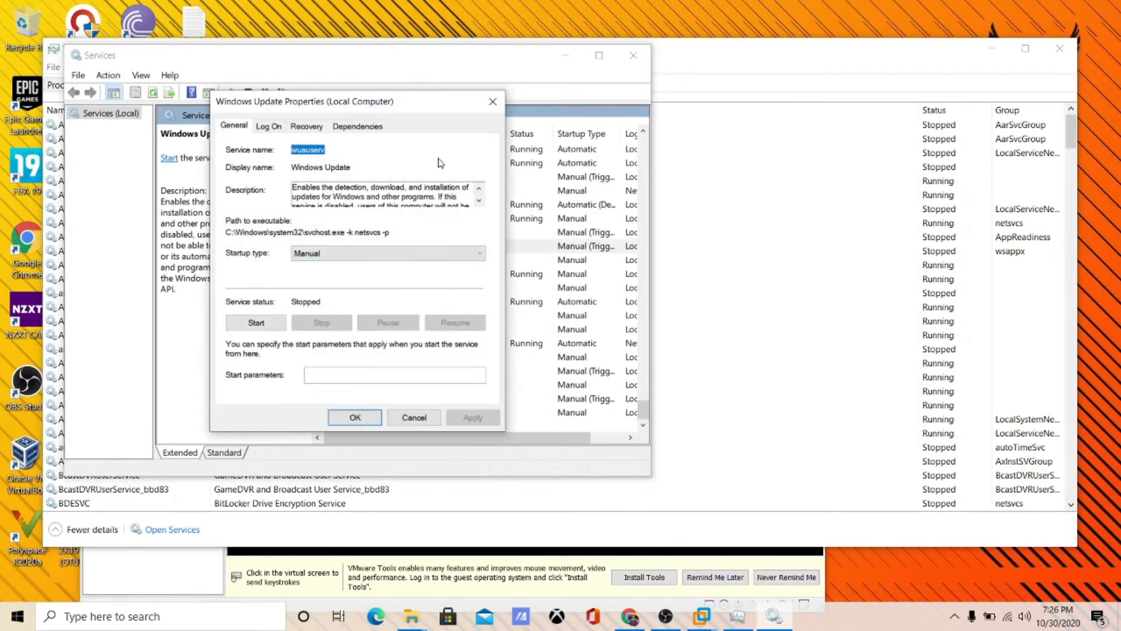
{"action": "left_click", "coordinate": [493, 101]}
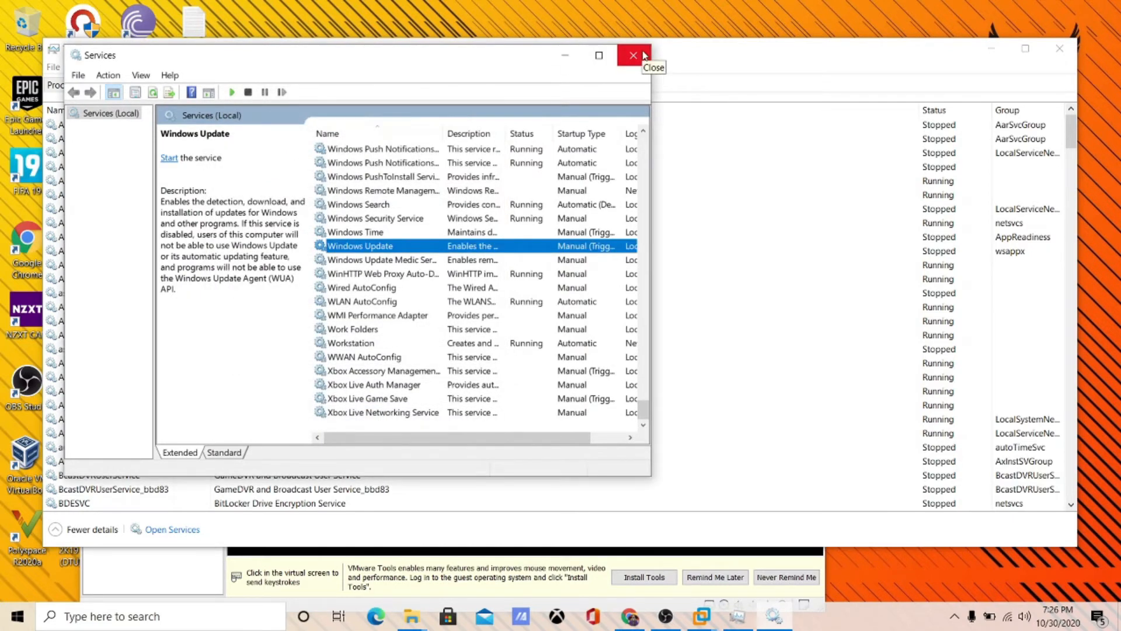
{"action": "left_click", "coordinate": [643, 55]}
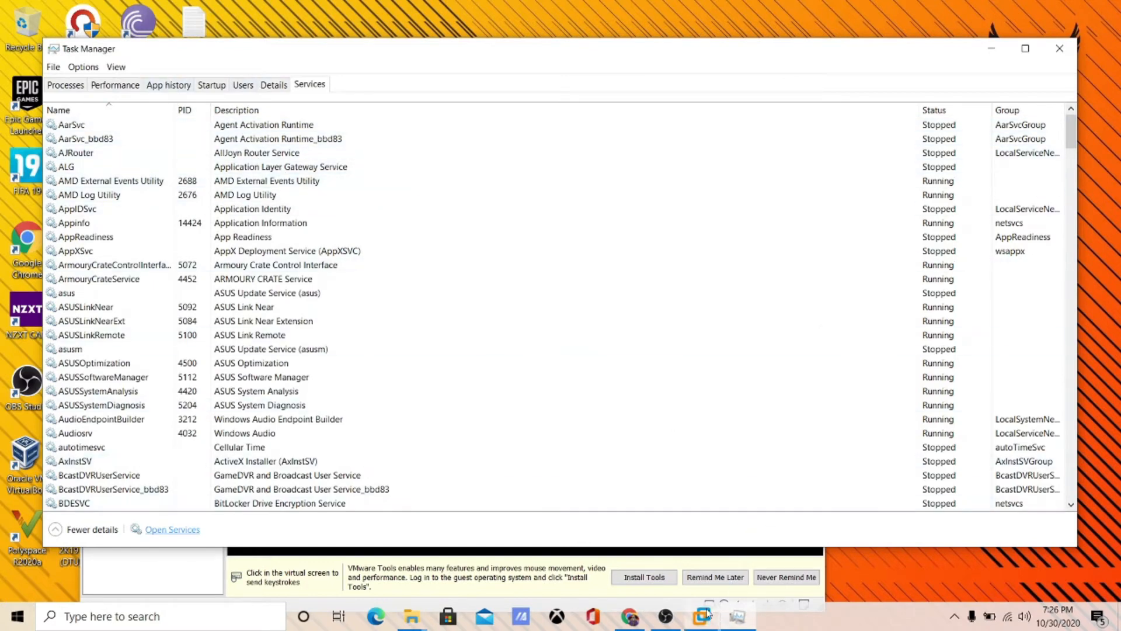
- Peek at the macOS install progress, then view Disk 0 (C:) activity in Task Manager
{"action": "left_click", "coordinate": [739, 618]}
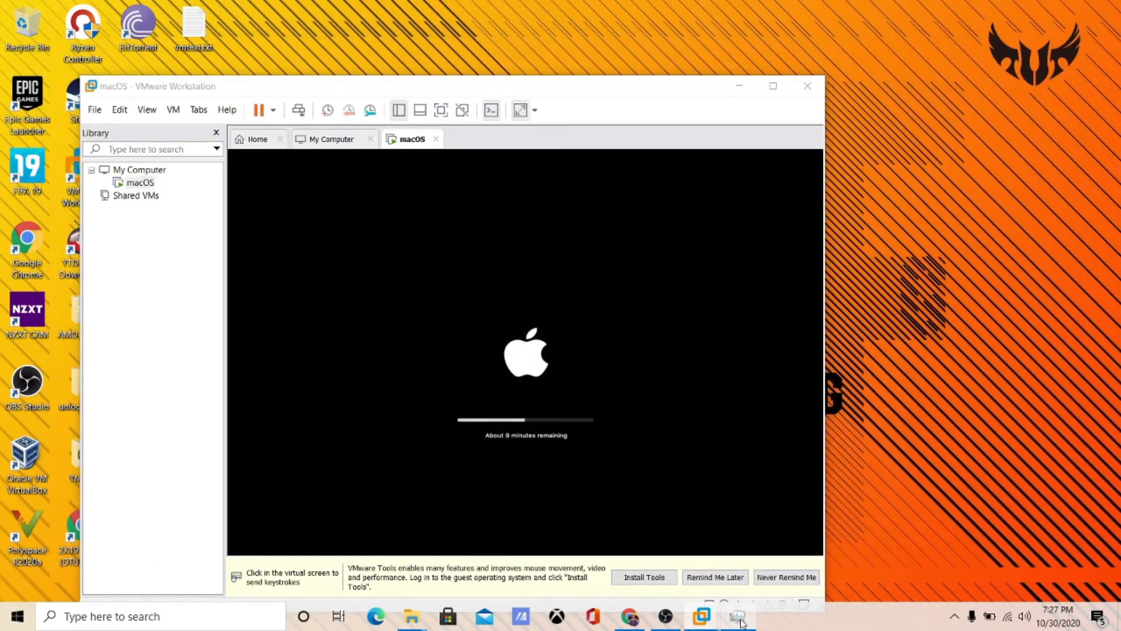
{"action": "left_click", "coordinate": [734, 616]}
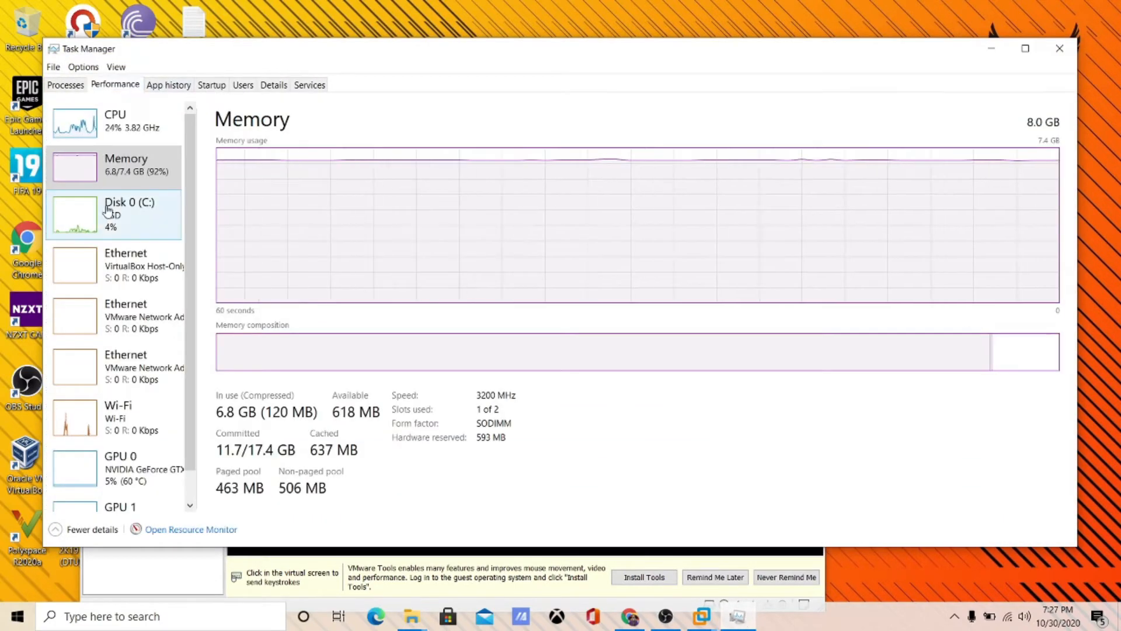
{"action": "left_click", "coordinate": [107, 220]}
{"action": "scroll", "coordinate": [122, 214], "scroll_direction": "down", "scroll_amount": 2}
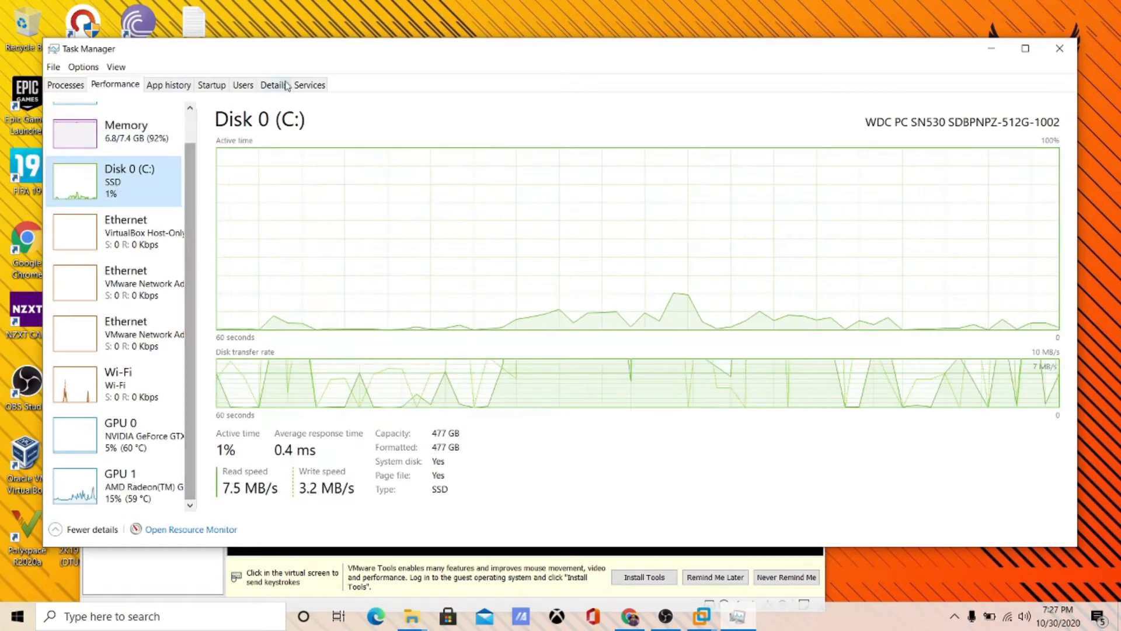
- Recheck memory usage, glance at the Services list, and return to the Performance graphs
{"action": "left_click", "coordinate": [146, 147]}
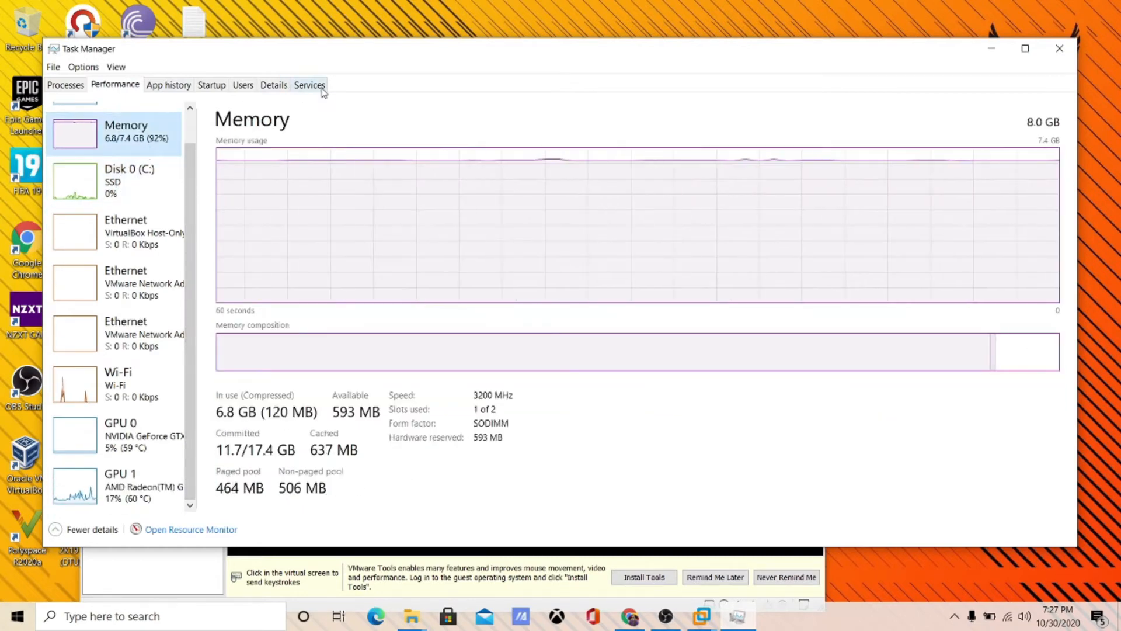
{"action": "left_click", "coordinate": [321, 90]}
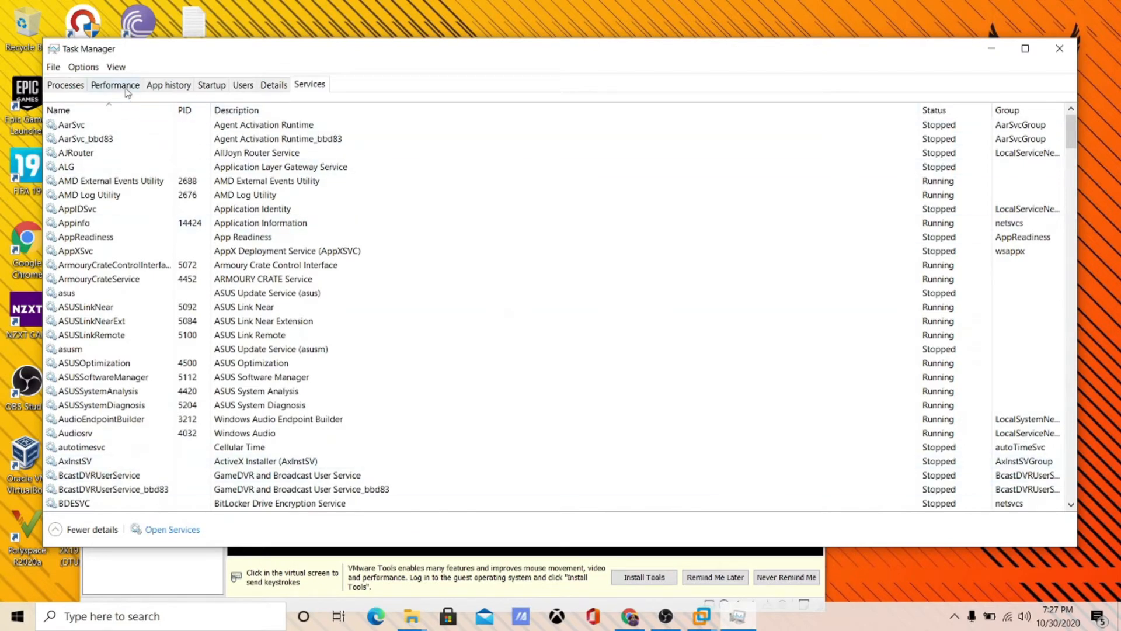
{"action": "left_click", "coordinate": [126, 88]}
{"action": "left_click", "coordinate": [178, 529]}
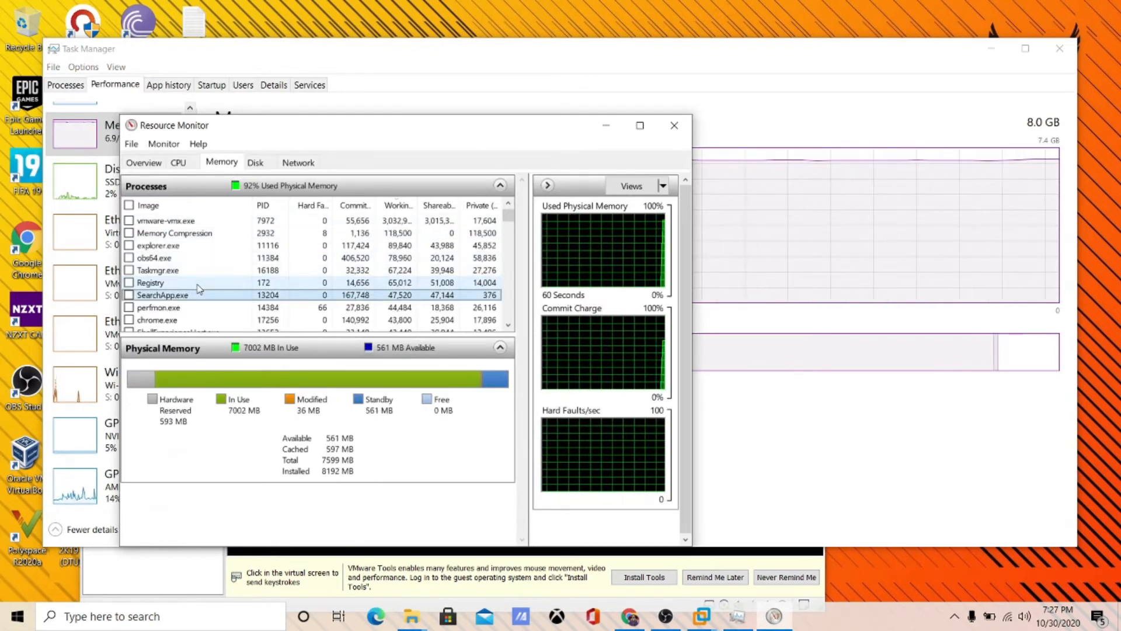
{"action": "scroll", "coordinate": [199, 289], "scroll_direction": "down", "scroll_amount": 3}
{"action": "scroll", "coordinate": [199, 286], "scroll_direction": "down", "scroll_amount": 5}
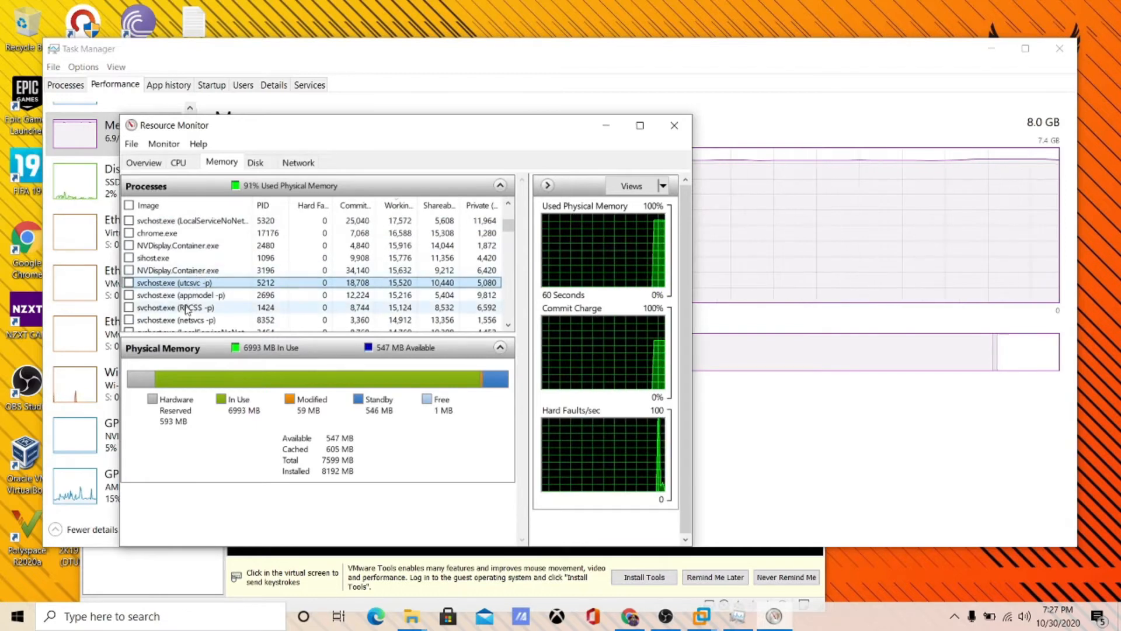
{"action": "scroll", "coordinate": [197, 280], "scroll_direction": "down", "scroll_amount": 1}
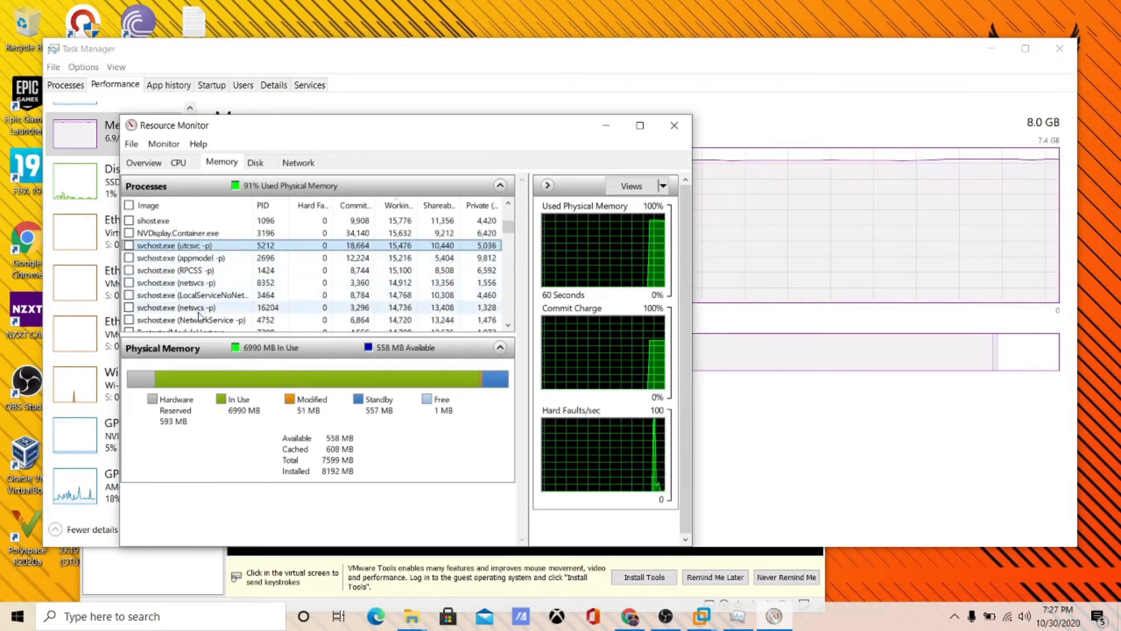
{"action": "left_click", "coordinate": [223, 296]}
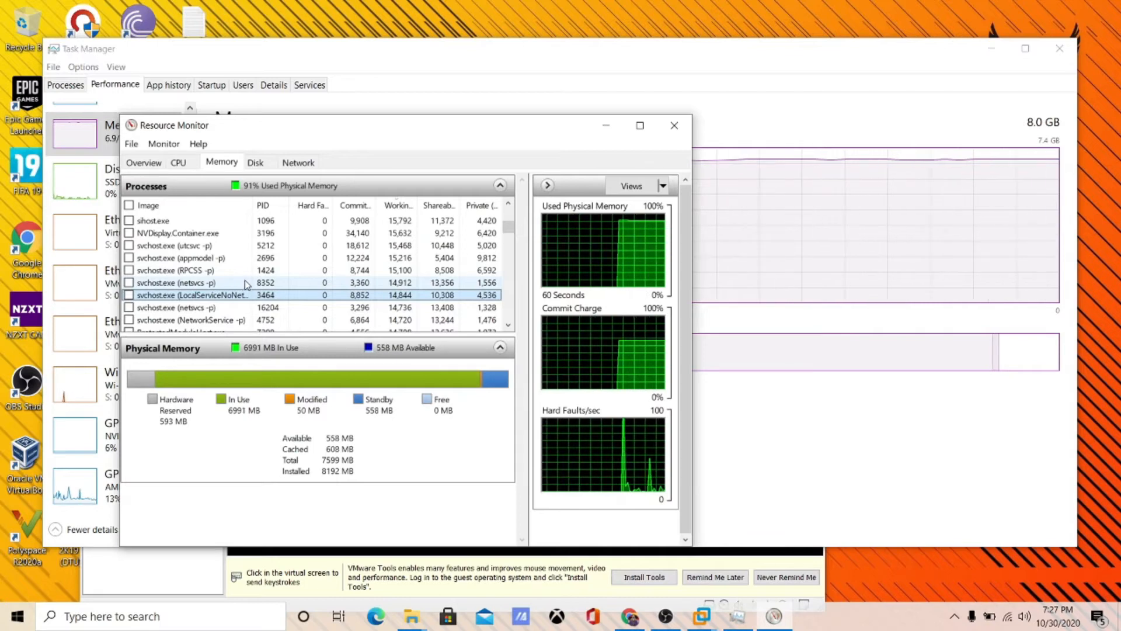
{"action": "left_click", "coordinate": [687, 132]}
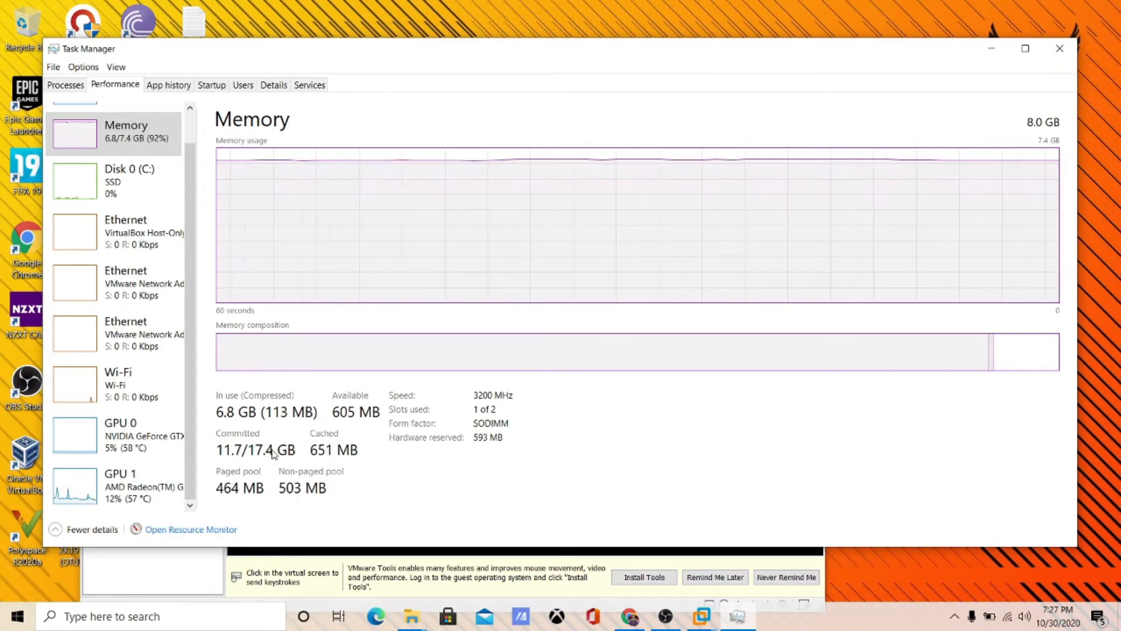
- Open System About via Win+X and review the Ryzen 7 4800H, 8 GB RAM and Windows specs
{"action": "key", "text": "super+x"}
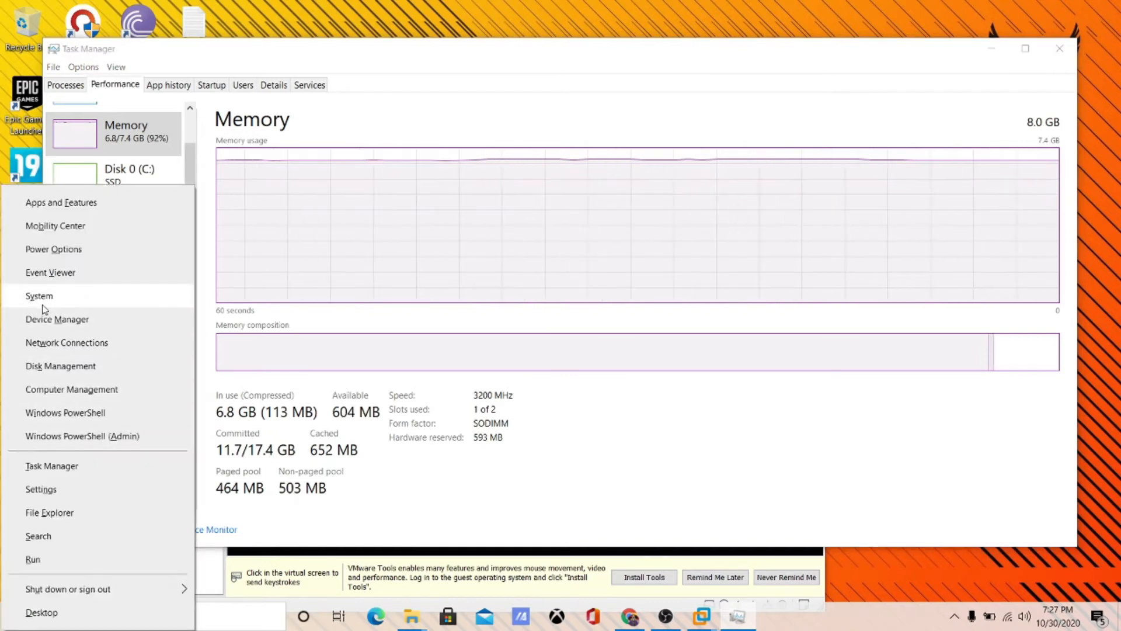
{"action": "left_click", "coordinate": [44, 307]}
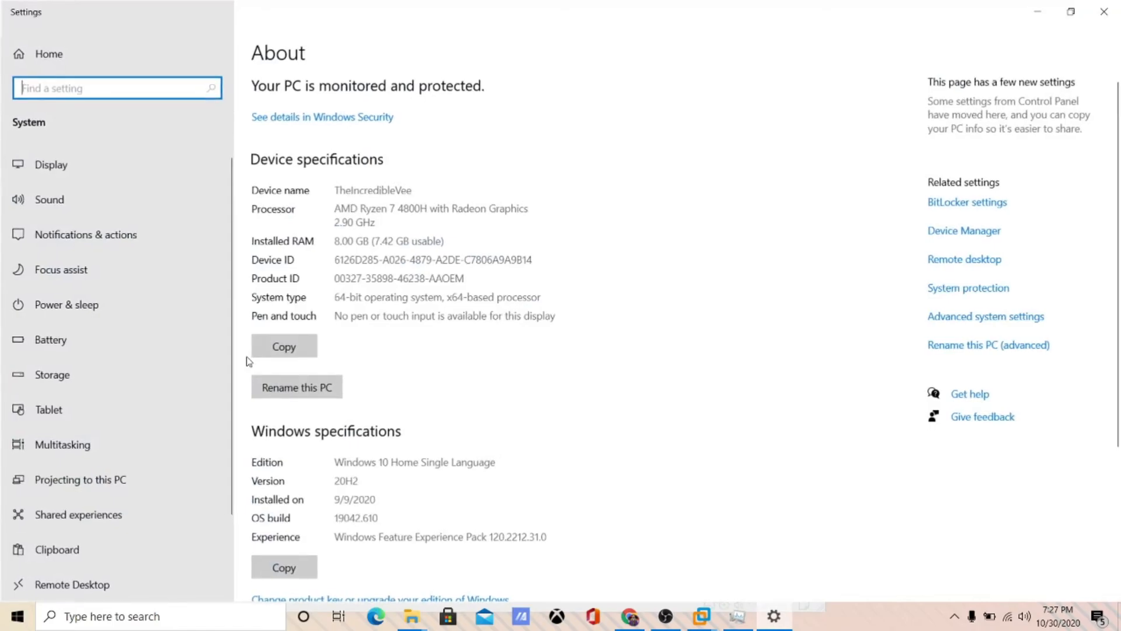
{"action": "scroll", "coordinate": [443, 411], "scroll_direction": "down", "scroll_amount": 4}
{"action": "scroll", "coordinate": [621, 386], "scroll_direction": "up", "scroll_amount": 4}
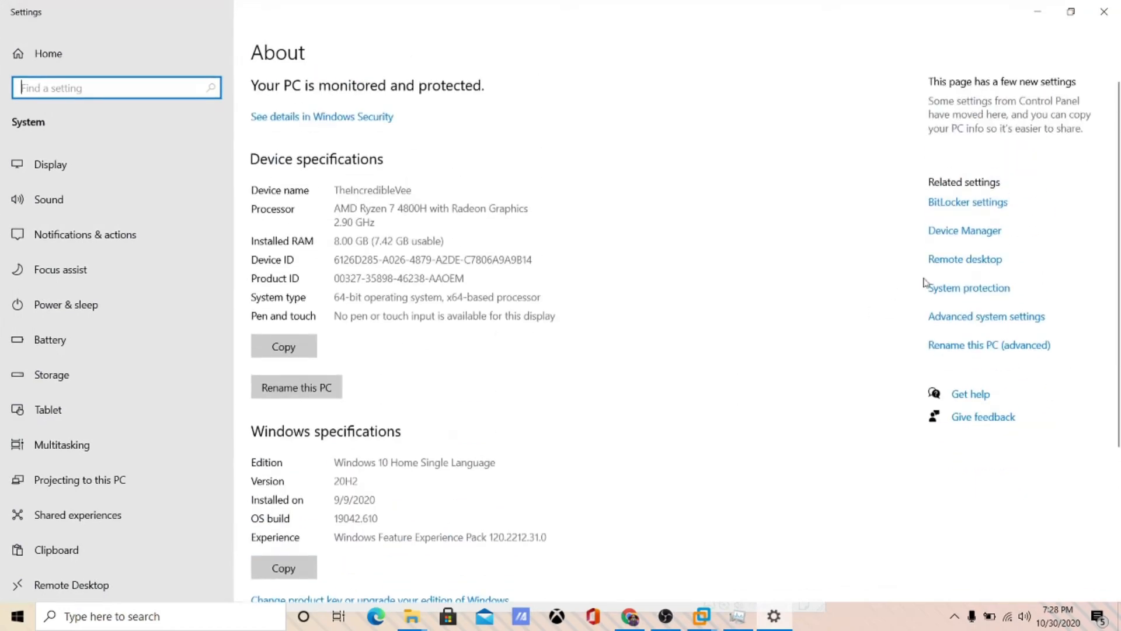
{"action": "scroll", "coordinate": [430, 495], "scroll_direction": "down", "scroll_amount": 4}
{"action": "scroll", "coordinate": [341, 426], "scroll_direction": "up", "scroll_amount": 4}
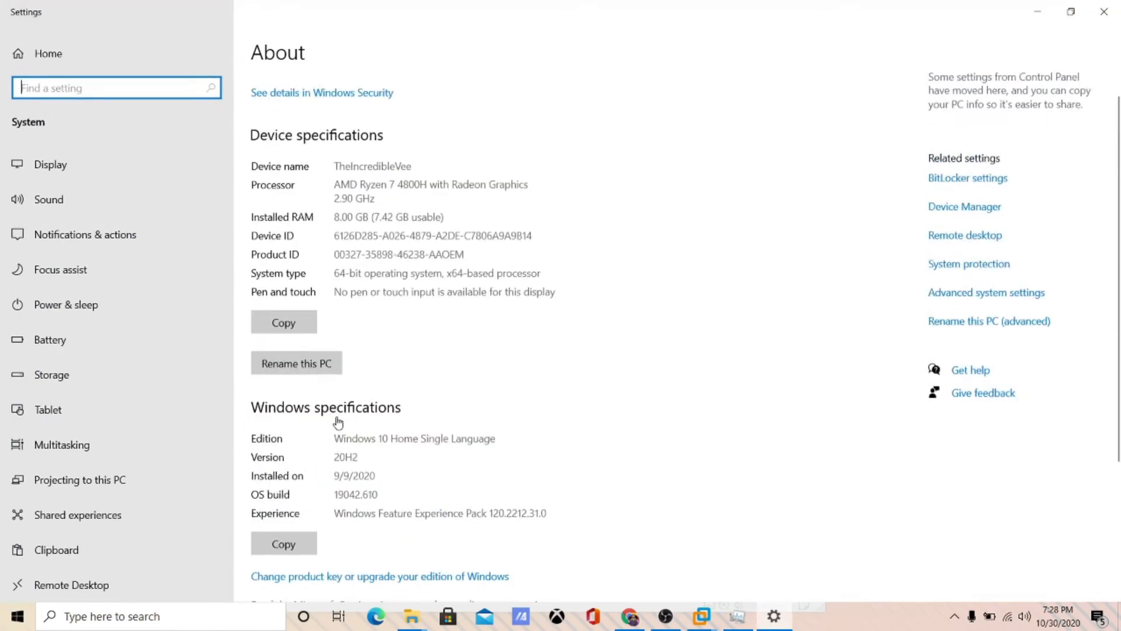
{"action": "scroll", "coordinate": [313, 379], "scroll_direction": "down", "scroll_amount": 4}
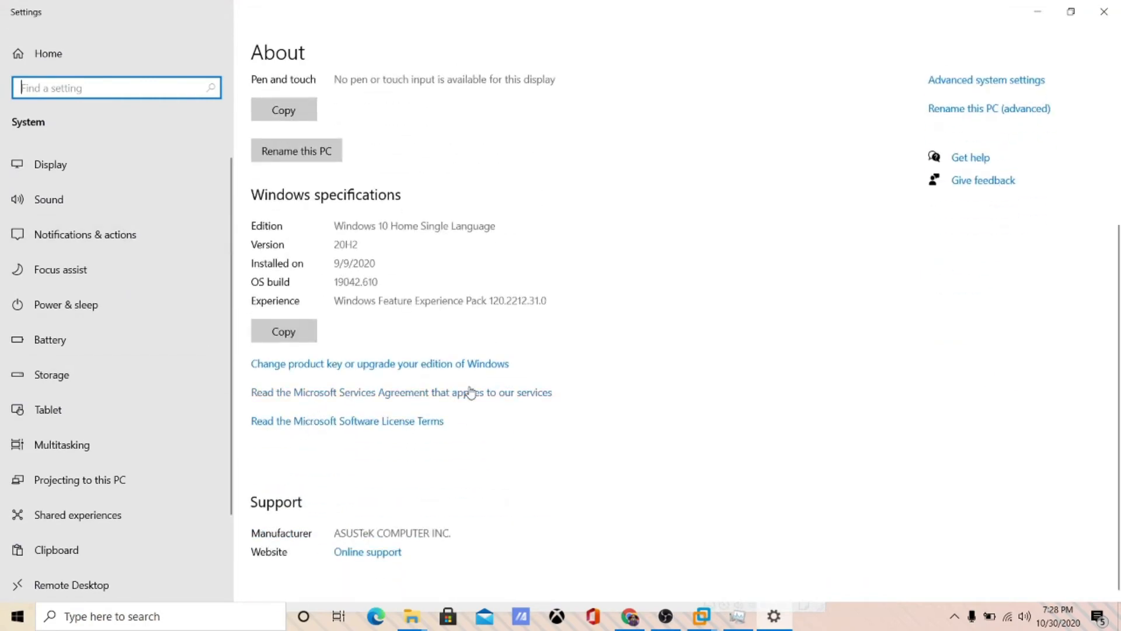
{"action": "scroll", "coordinate": [474, 392], "scroll_direction": "up", "scroll_amount": 4}
{"action": "scroll", "coordinate": [473, 392], "scroll_direction": "down", "scroll_amount": 4}
{"action": "scroll", "coordinate": [563, 418], "scroll_direction": "up", "scroll_amount": 5}
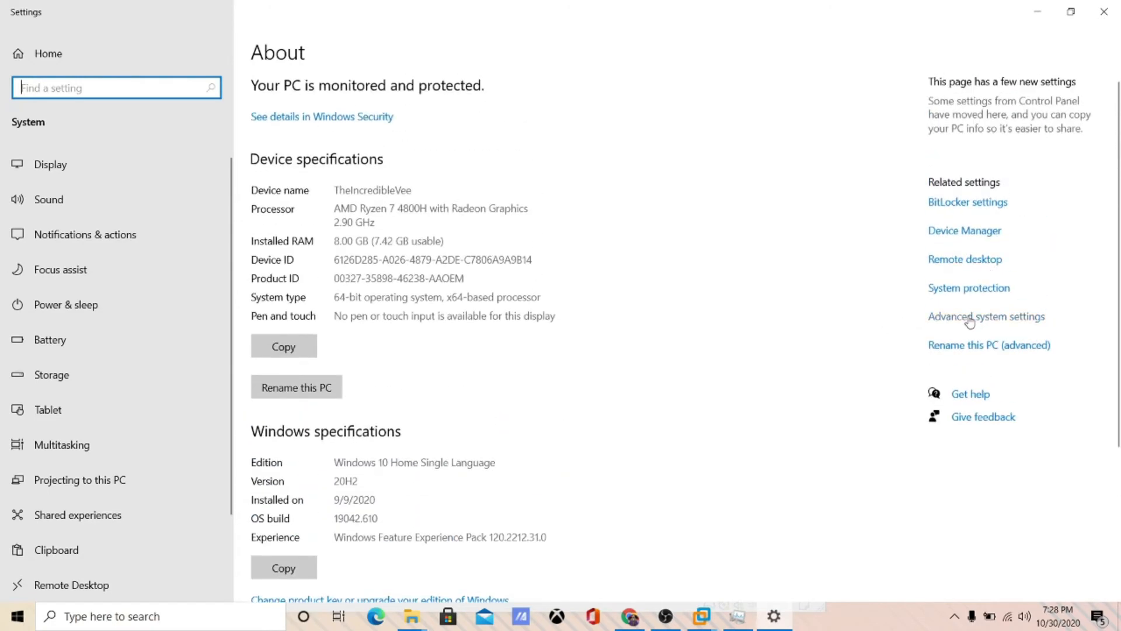
{"action": "left_click", "coordinate": [969, 319]}
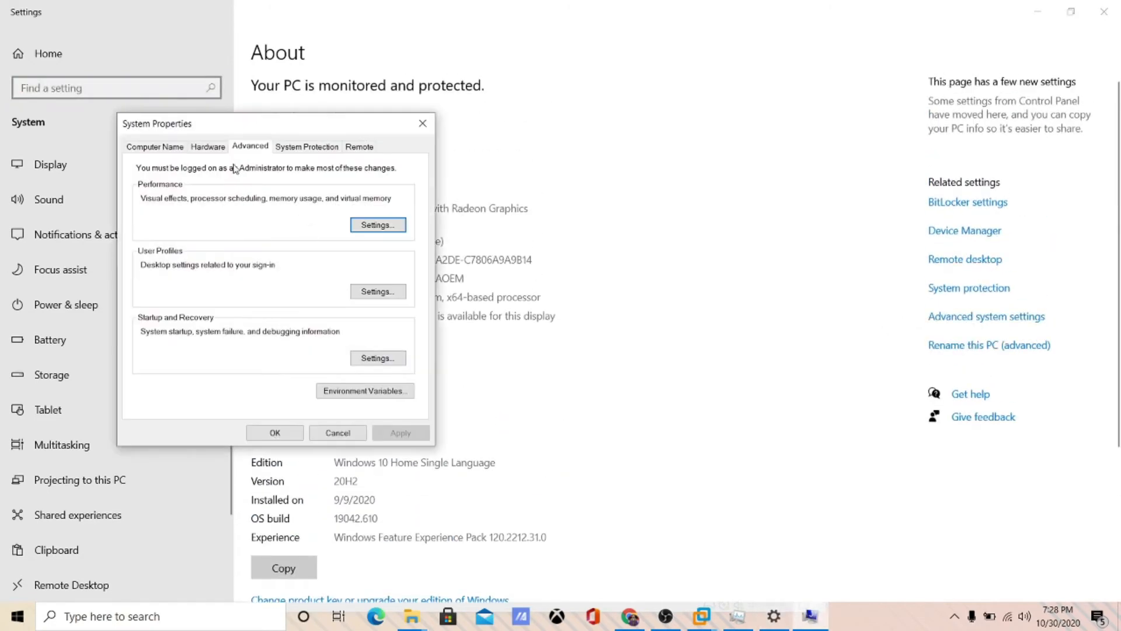
{"action": "left_click", "coordinate": [380, 225]}
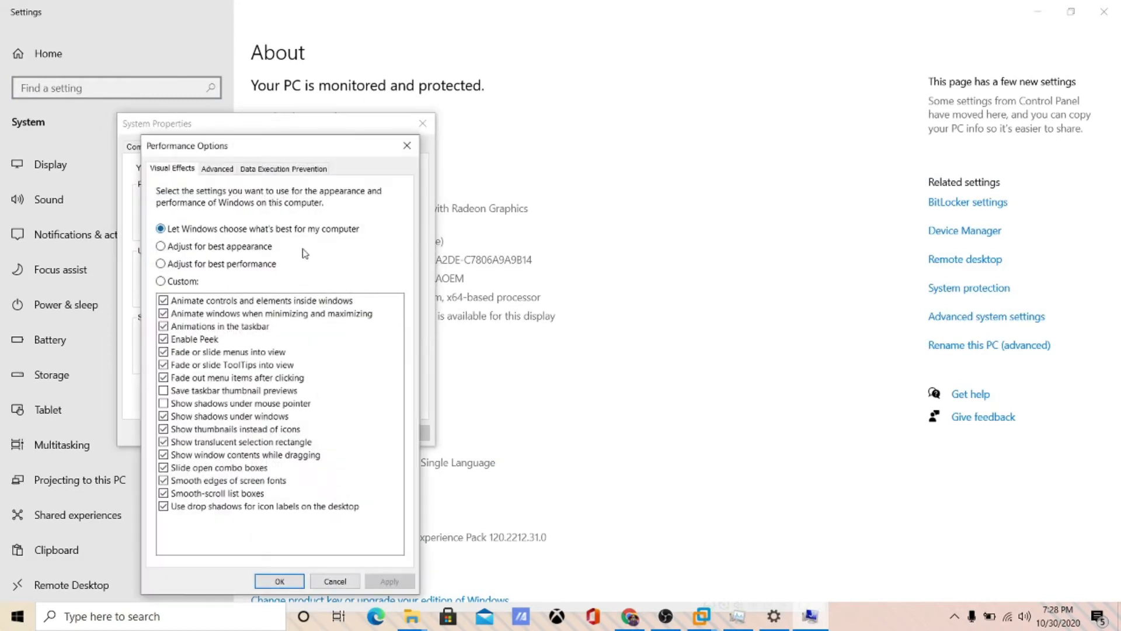
{"action": "left_click", "coordinate": [205, 248]}
{"action": "left_click", "coordinate": [207, 233]}
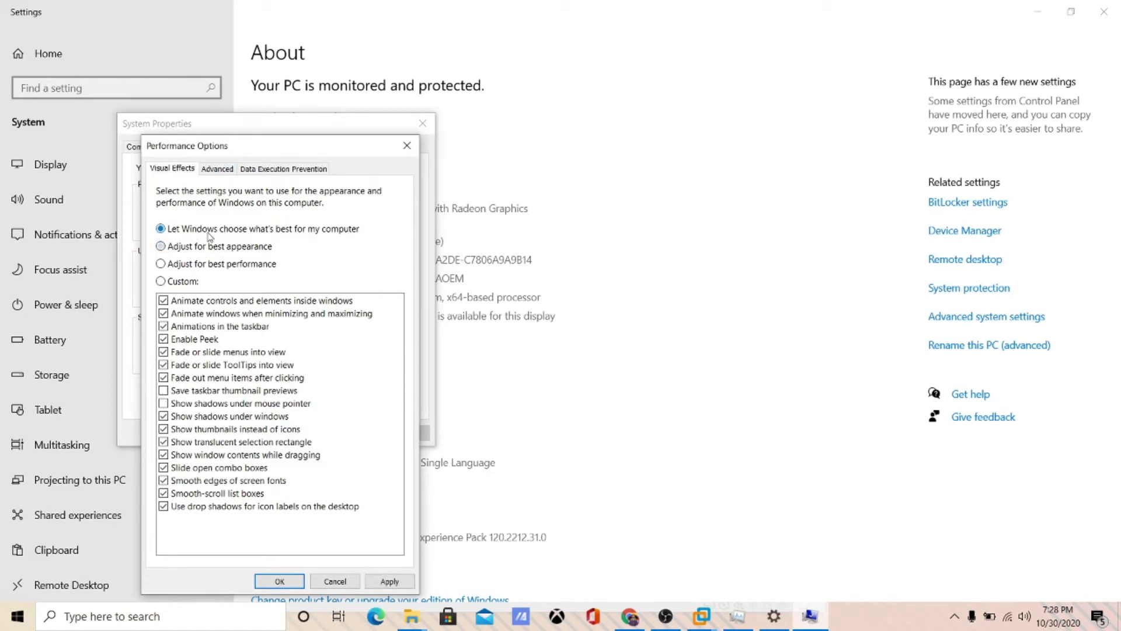
{"action": "left_click", "coordinate": [216, 172]}
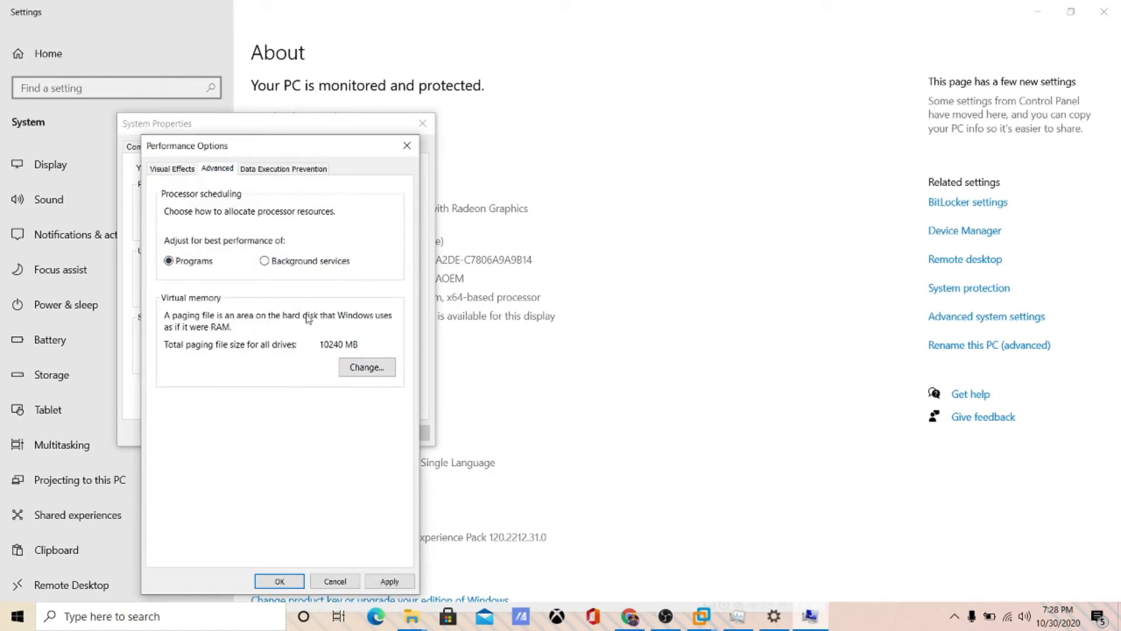
{"action": "left_click", "coordinate": [364, 369]}
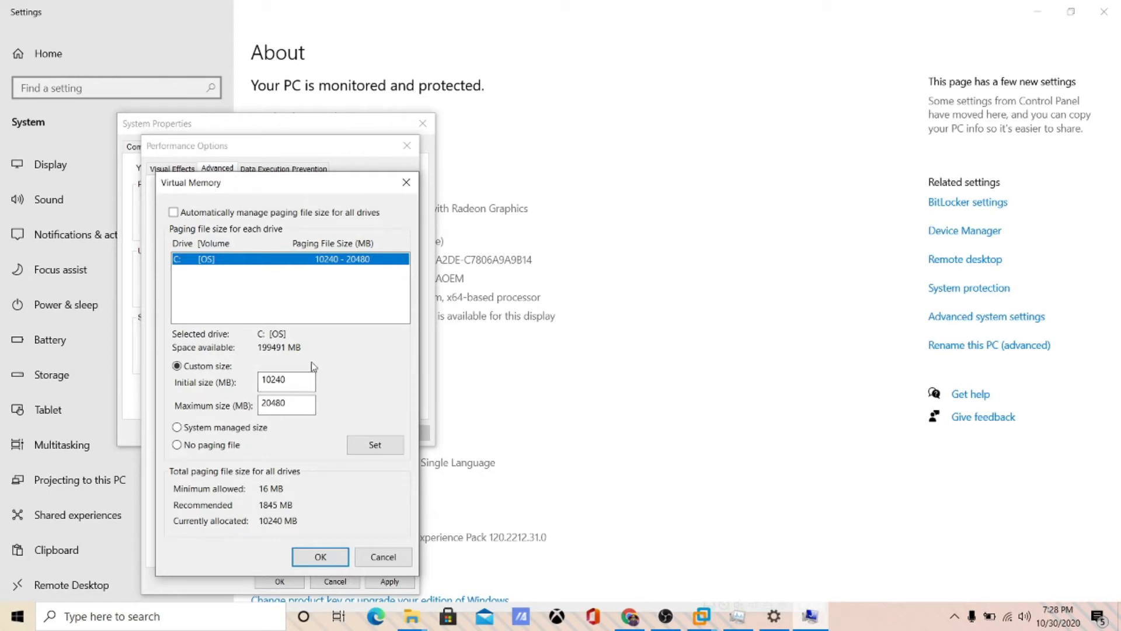
{"action": "left_click", "coordinate": [317, 553]}
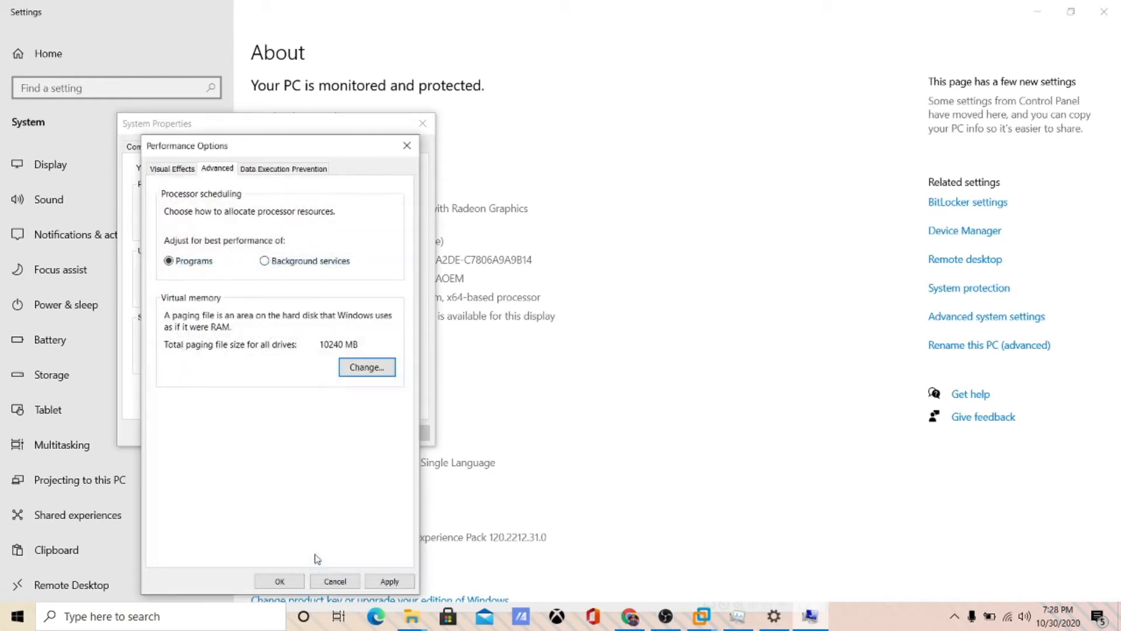
{"action": "left_click", "coordinate": [344, 584]}
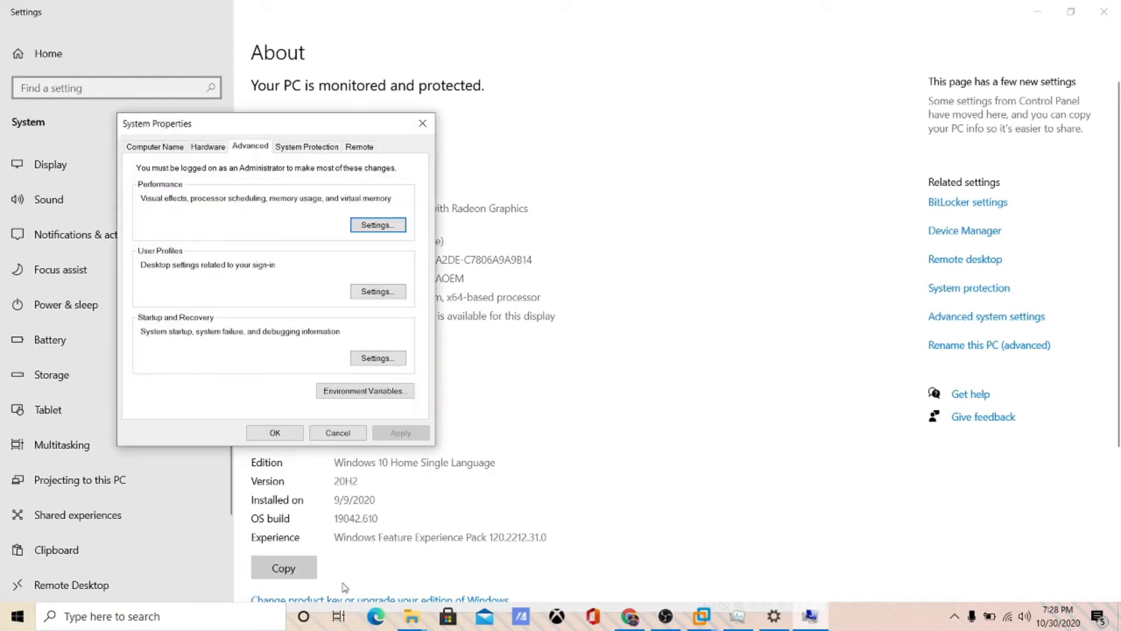
{"action": "left_click", "coordinate": [284, 435]}
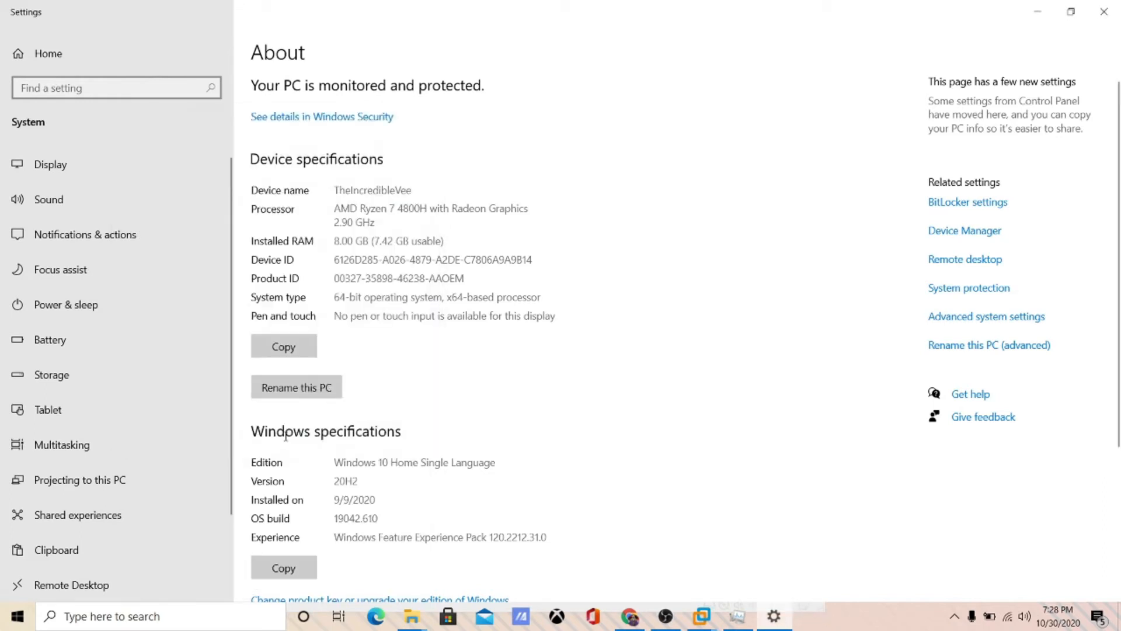
- Close Settings and Task Manager, then maximize the VMware window
{"action": "left_click", "coordinate": [1106, 11]}
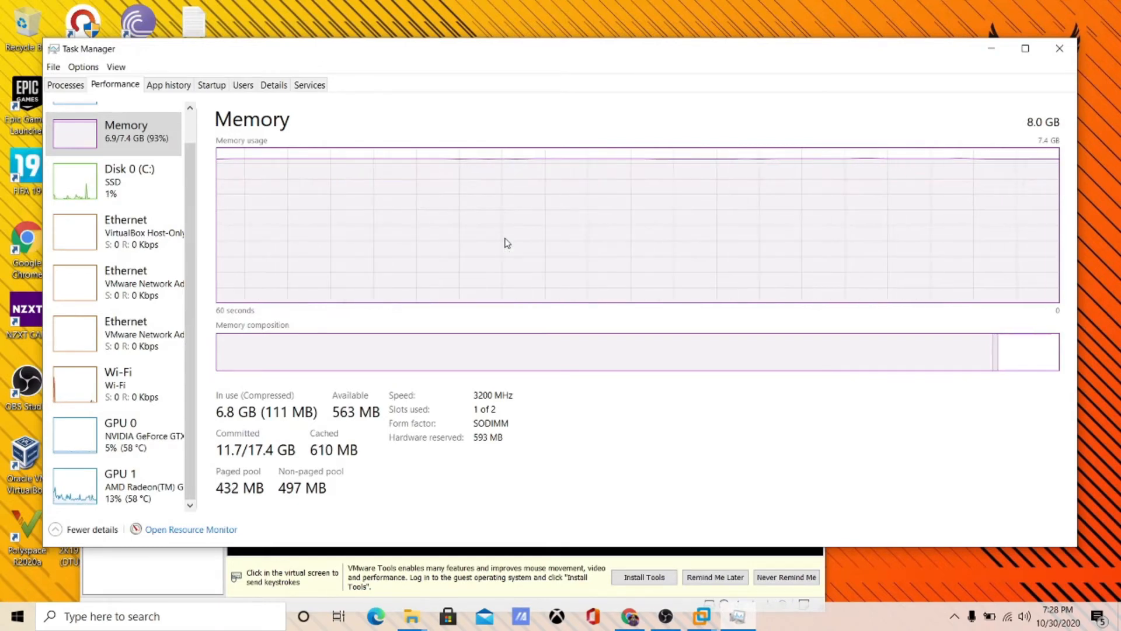
{"action": "left_click", "coordinate": [1061, 51]}
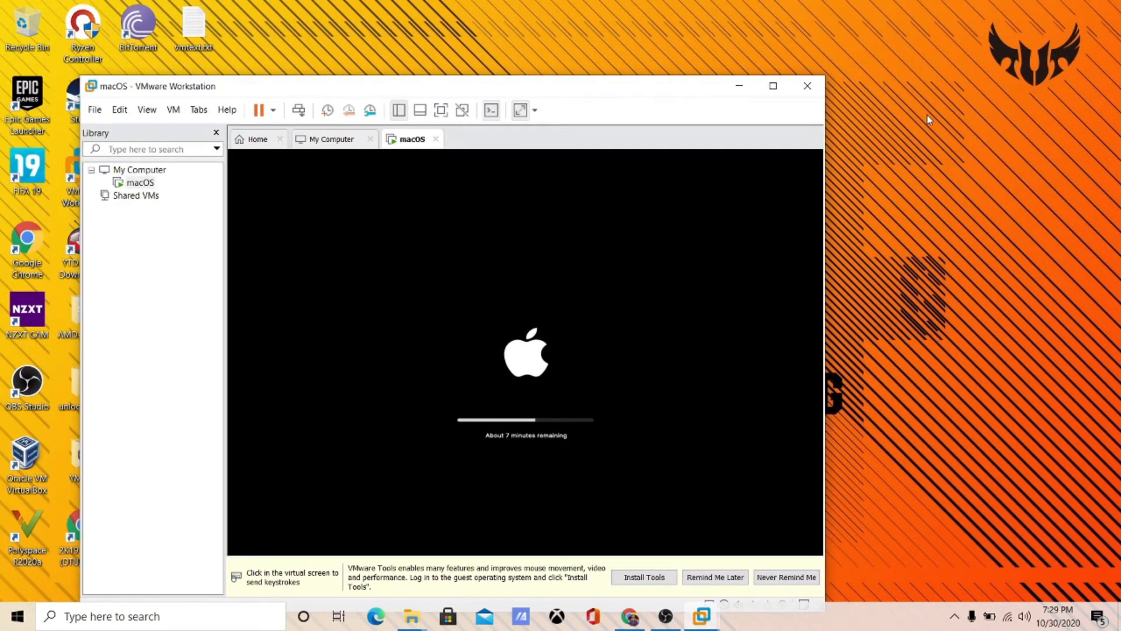
{"action": "left_click", "coordinate": [773, 86]}
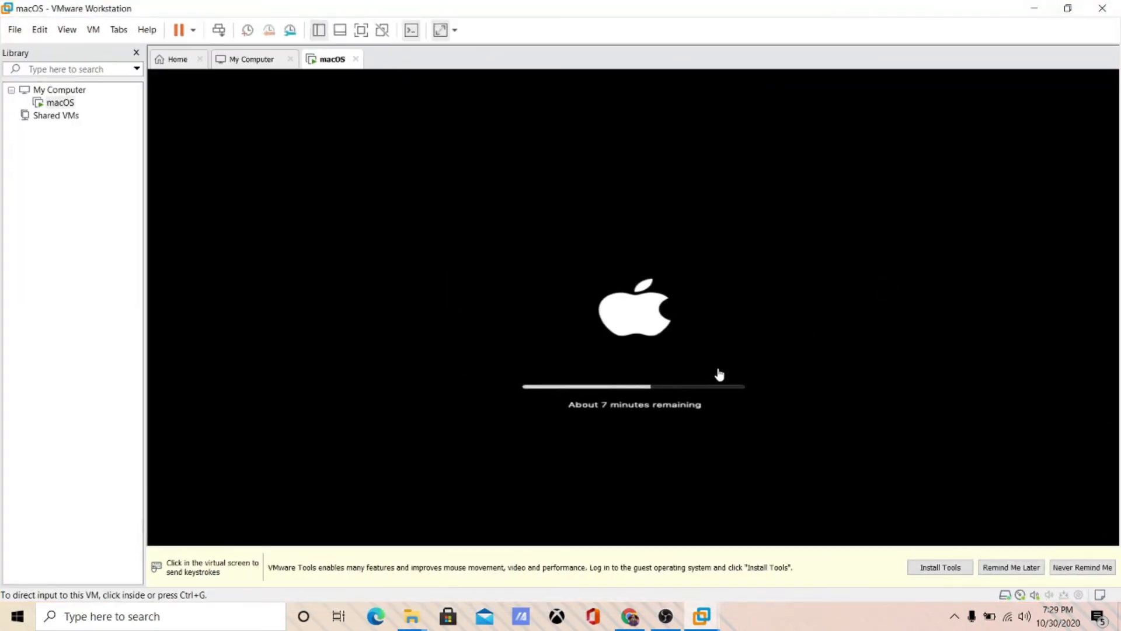
- Capture and release VM input with Ctrl+Alt, and restore the VMware window to normal size
{"action": "left_click", "coordinate": [813, 377]}
{"action": "key", "text": "ctrl+alt"}
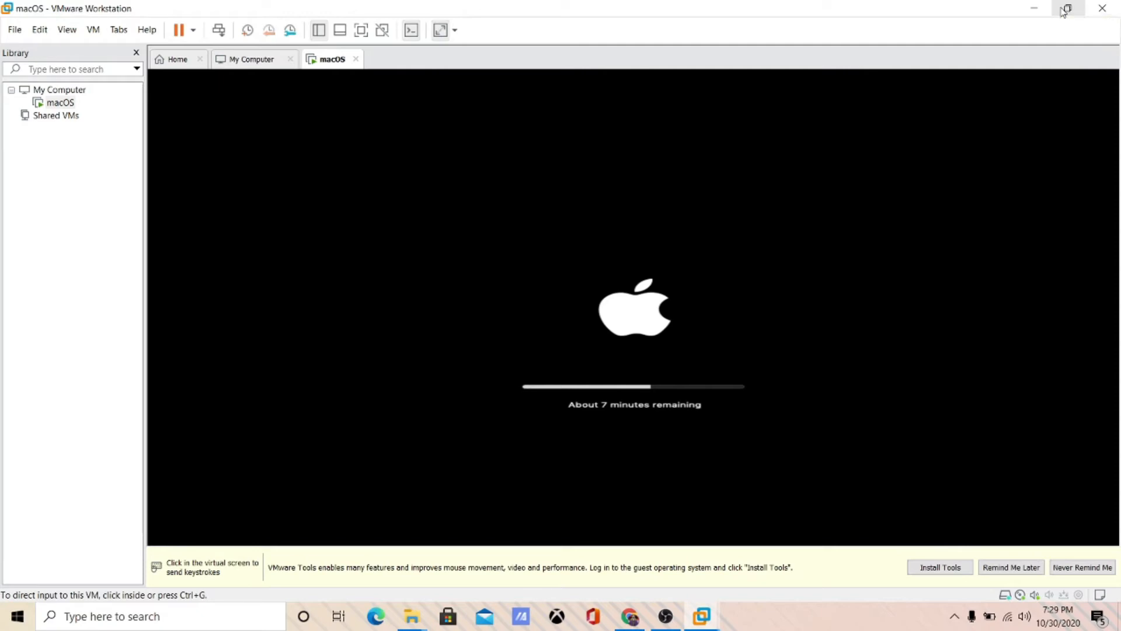
{"action": "left_click", "coordinate": [1066, 9]}
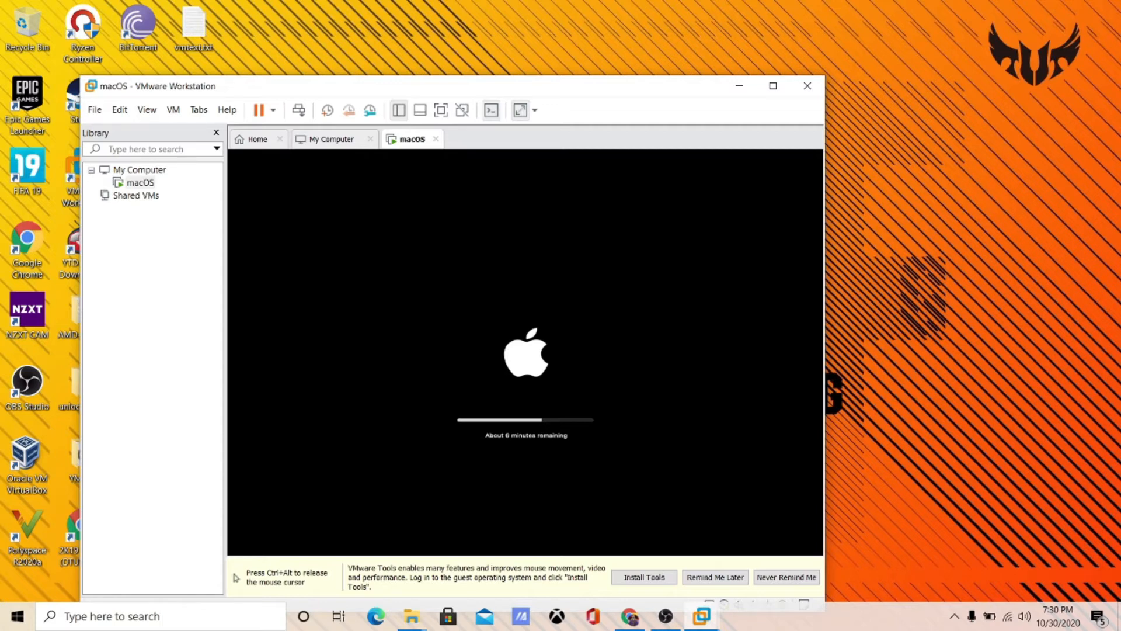
{"action": "key", "text": "ctrl+alt"}
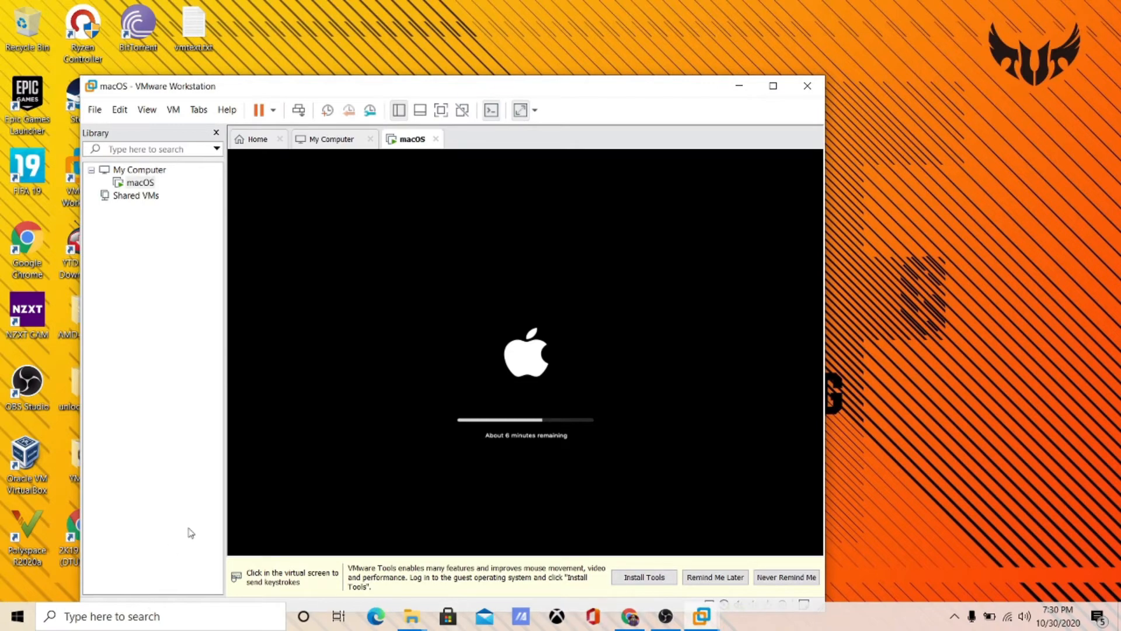
- Find Graphics settings by searching 'gra' and check OBS Studio's preference stays Power saving, unchanged
{"action": "right_click", "coordinate": [18, 616]}
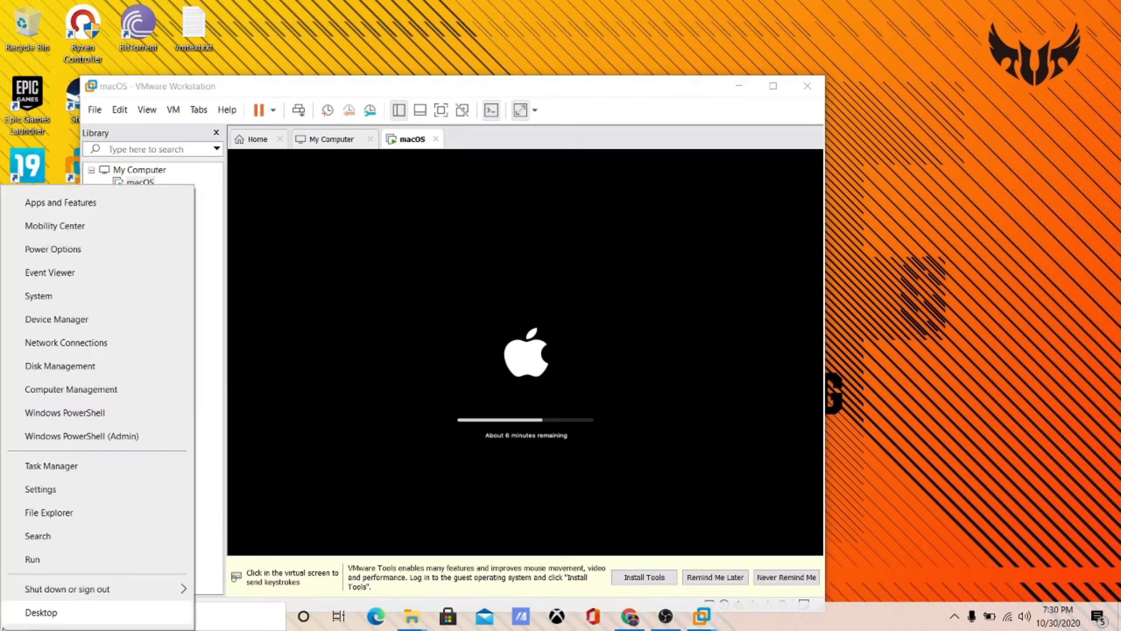
{"action": "left_click", "coordinate": [36, 489]}
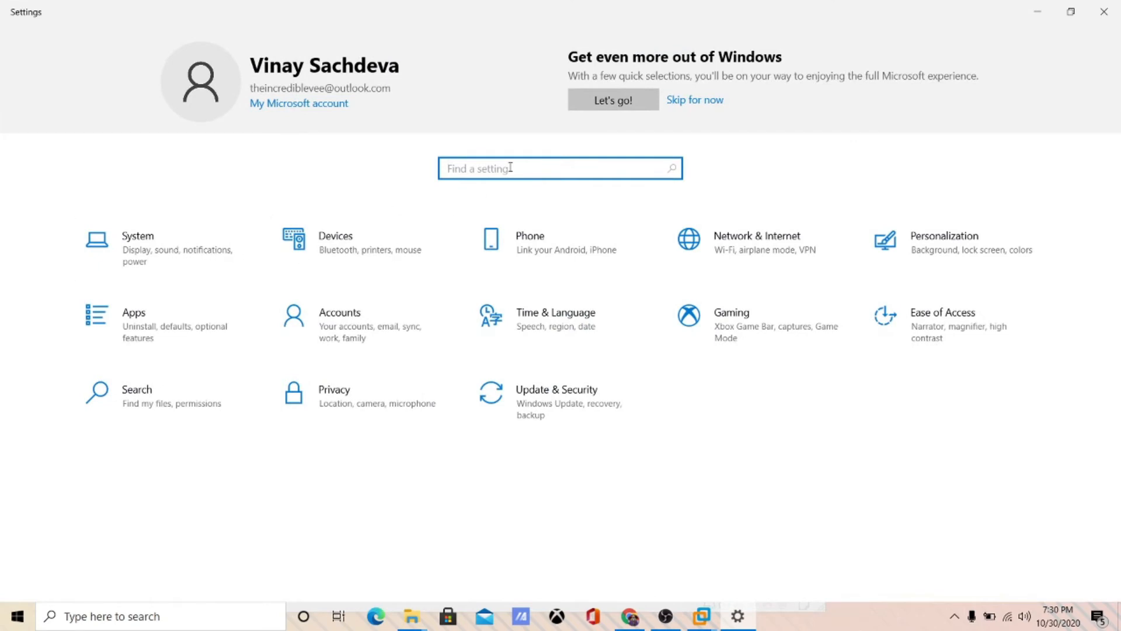
{"action": "type", "text": "gra"}
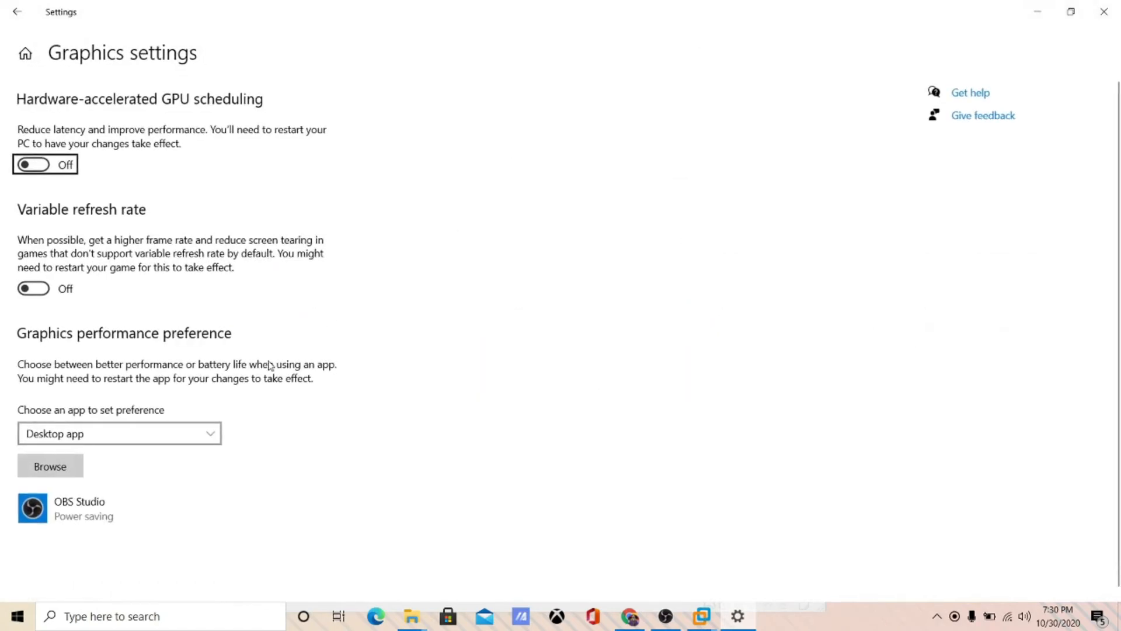
{"action": "left_click", "coordinate": [65, 470]}
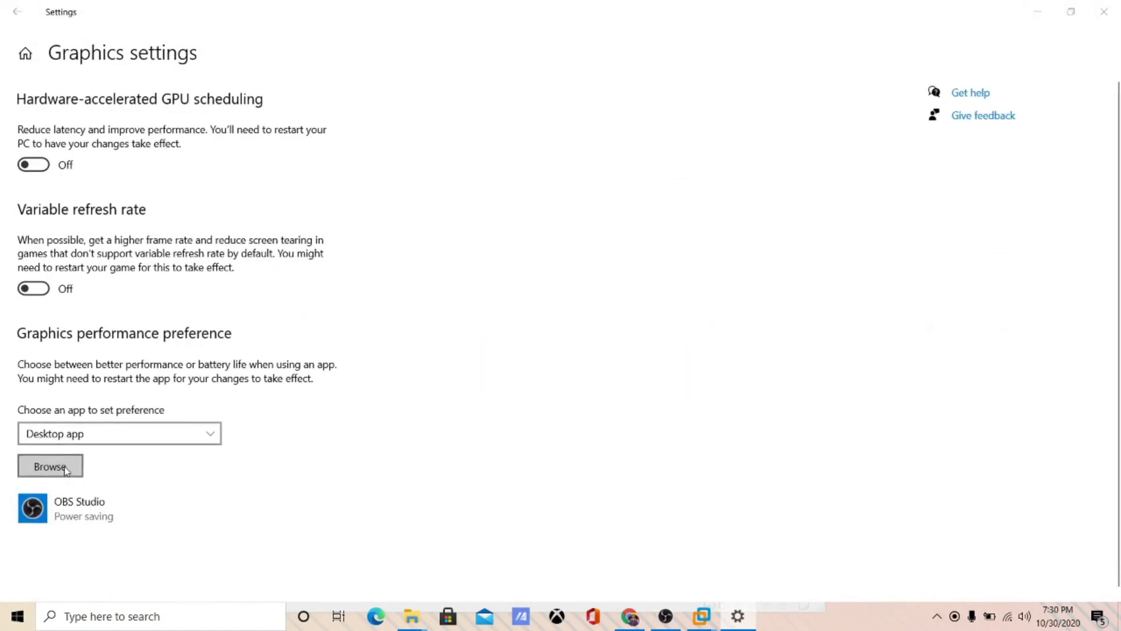
{"action": "left_click", "coordinate": [511, 326]}
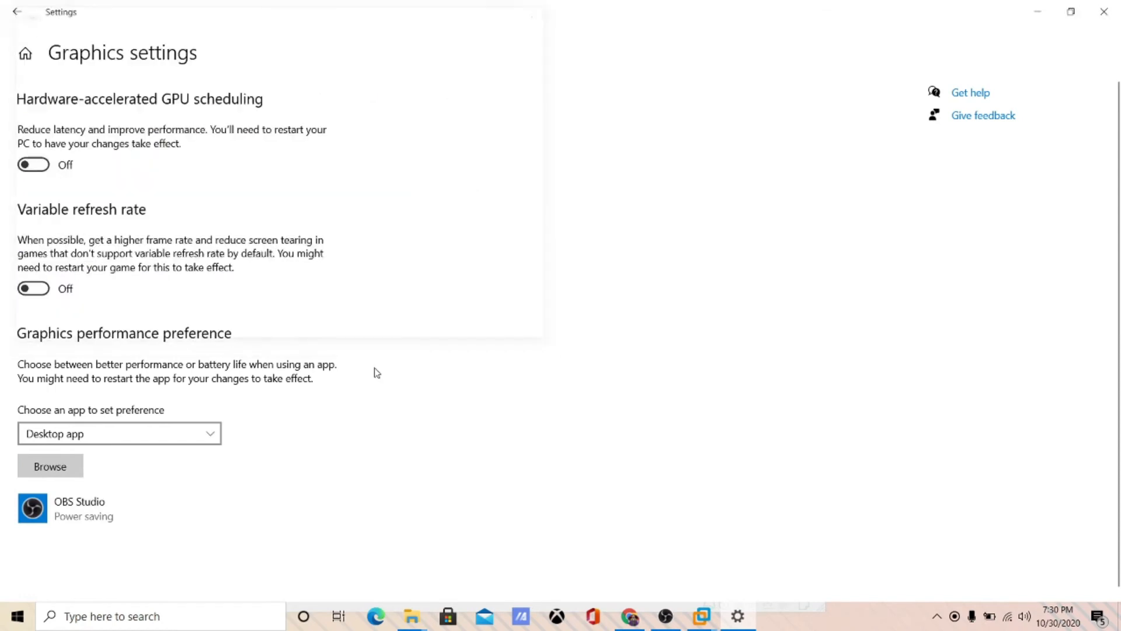
{"action": "left_click", "coordinate": [198, 517]}
{"action": "left_click", "coordinate": [231, 570]}
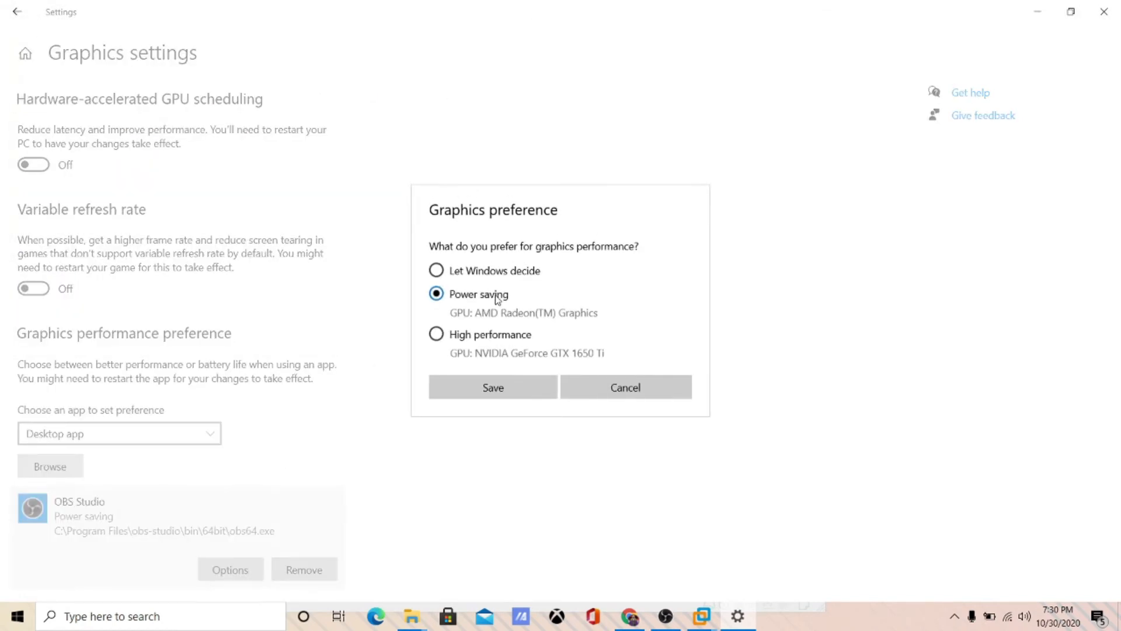
{"action": "left_click", "coordinate": [616, 387]}
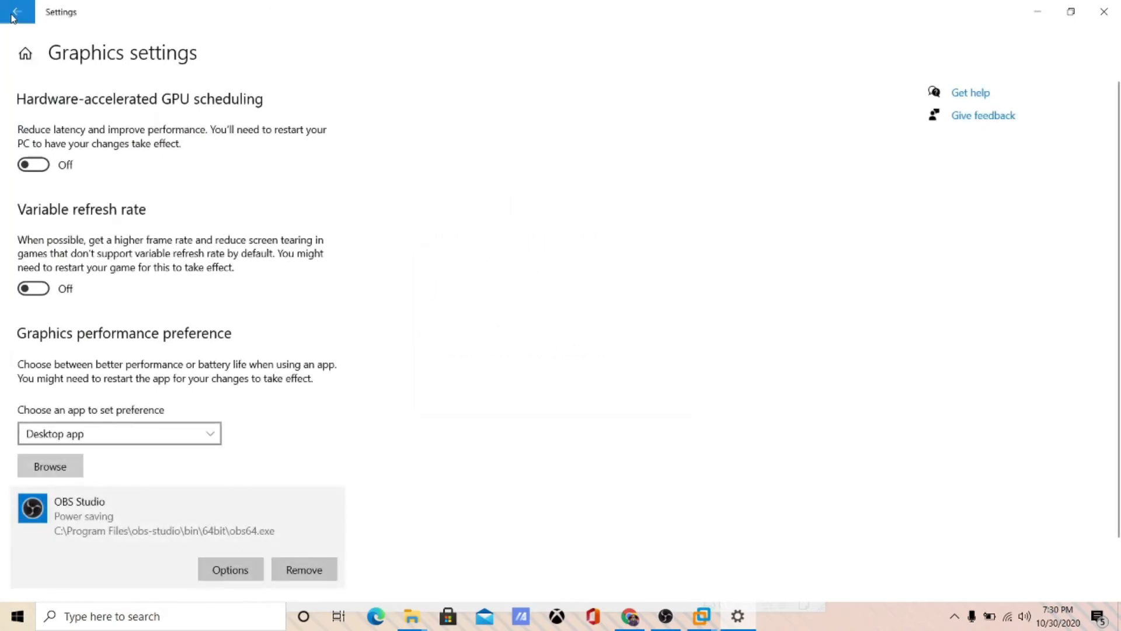
- Go from Settings Home to System > Display, showing 125% scaling at 1920 × 1080
{"action": "left_click", "coordinate": [23, 55]}
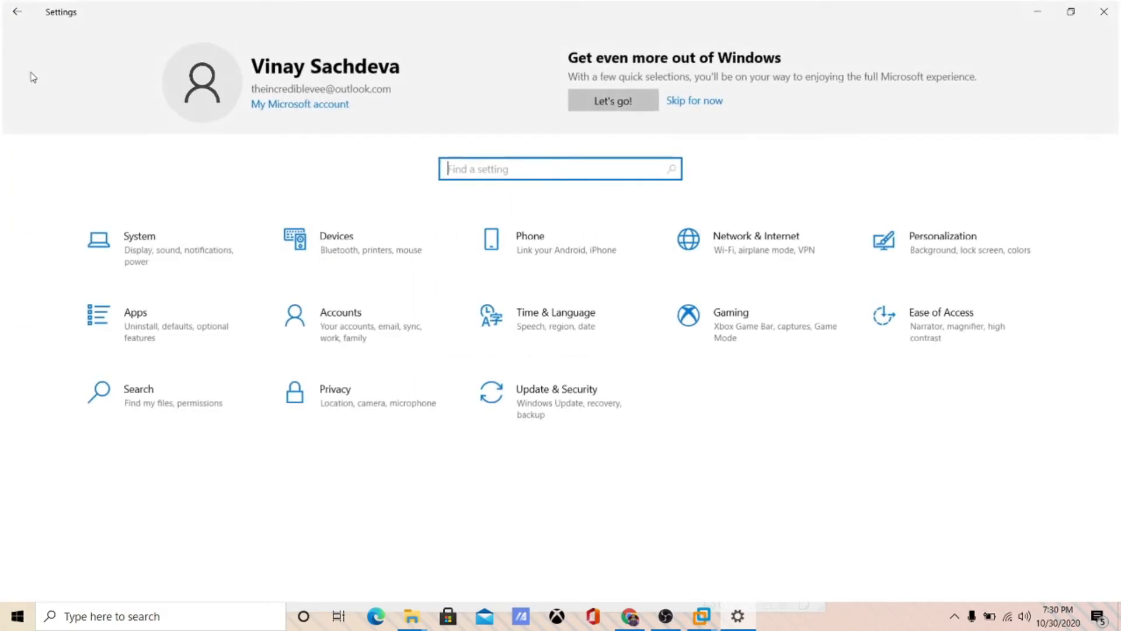
{"action": "left_click", "coordinate": [173, 235]}
{"action": "scroll", "coordinate": [463, 380], "scroll_direction": "down", "scroll_amount": 4}
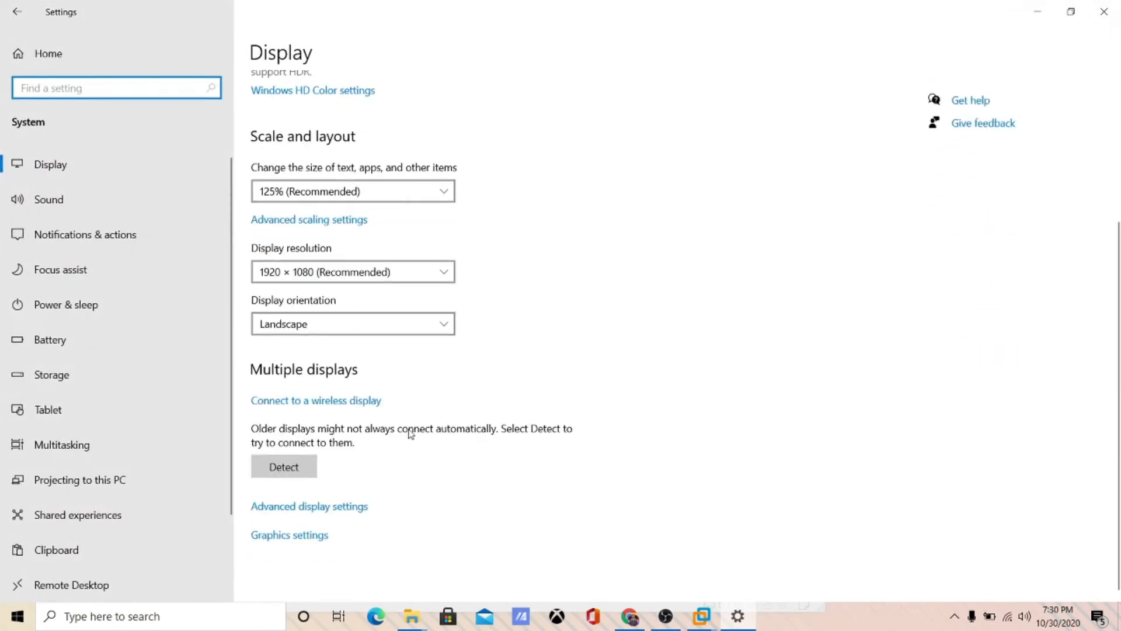
{"action": "left_click", "coordinate": [328, 535]}
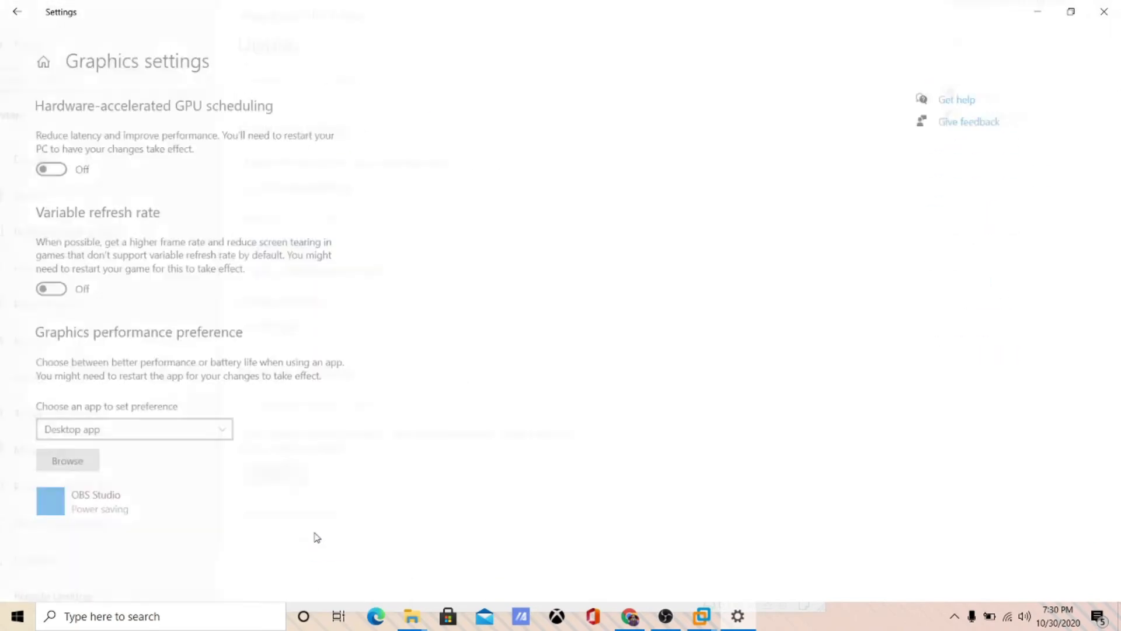
{"action": "left_click", "coordinate": [8, 5]}
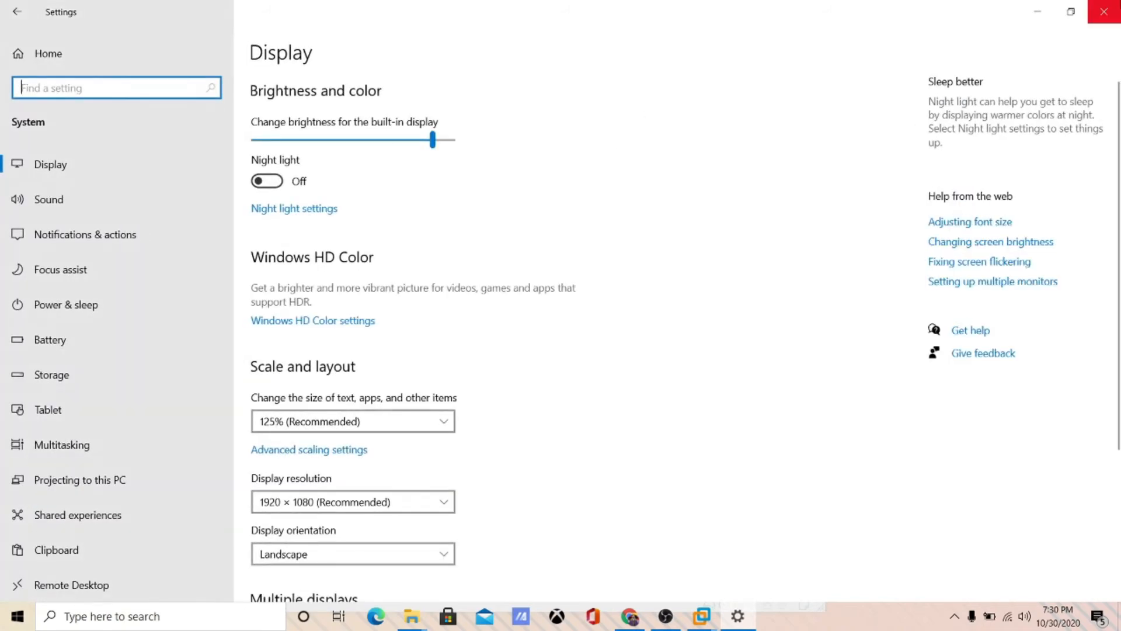
- Close Settings, review the tray's NVIDIA GPU Activity list, and launch NVIDIA Control Panel from the desktop
{"action": "left_click", "coordinate": [1117, 9]}
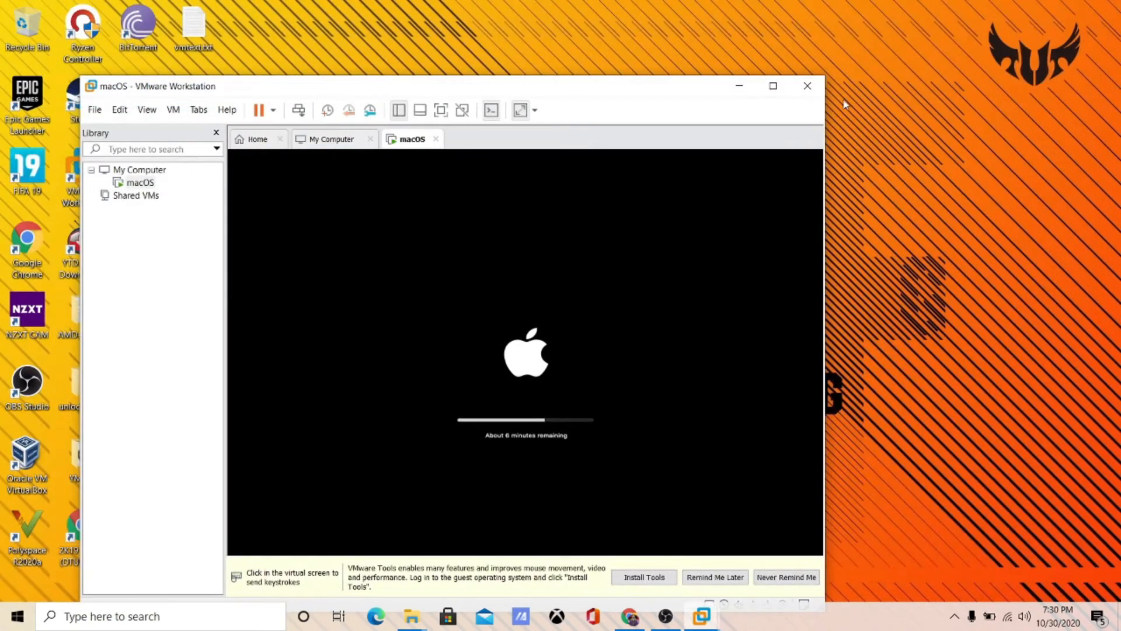
{"action": "left_click", "coordinate": [954, 617]}
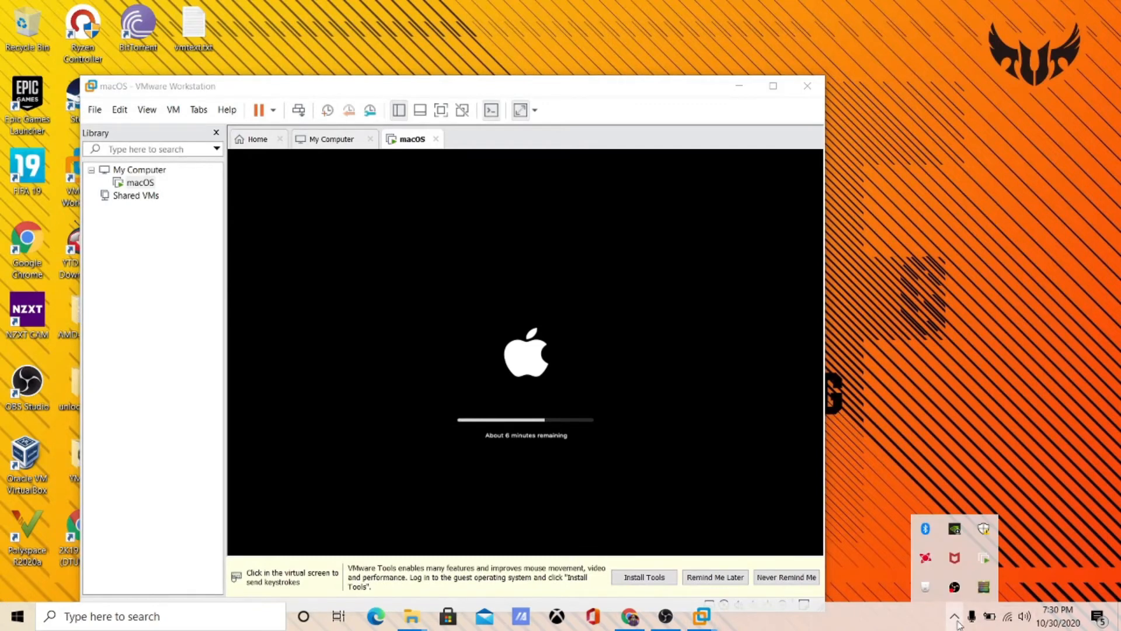
{"action": "right_click", "coordinate": [984, 586]}
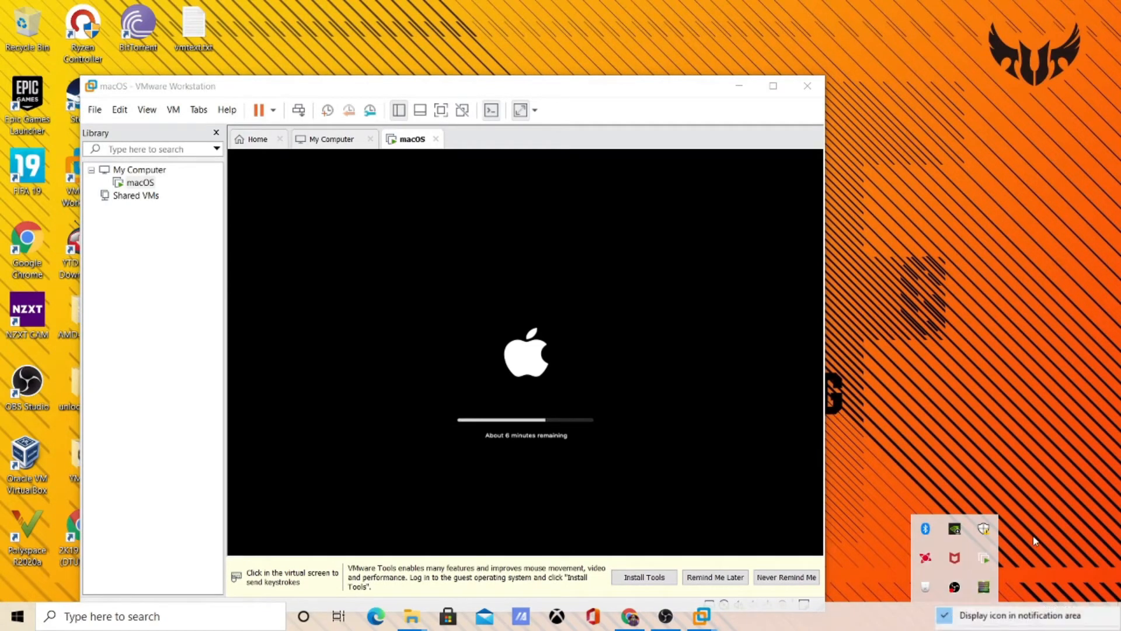
{"action": "left_click", "coordinate": [984, 586]}
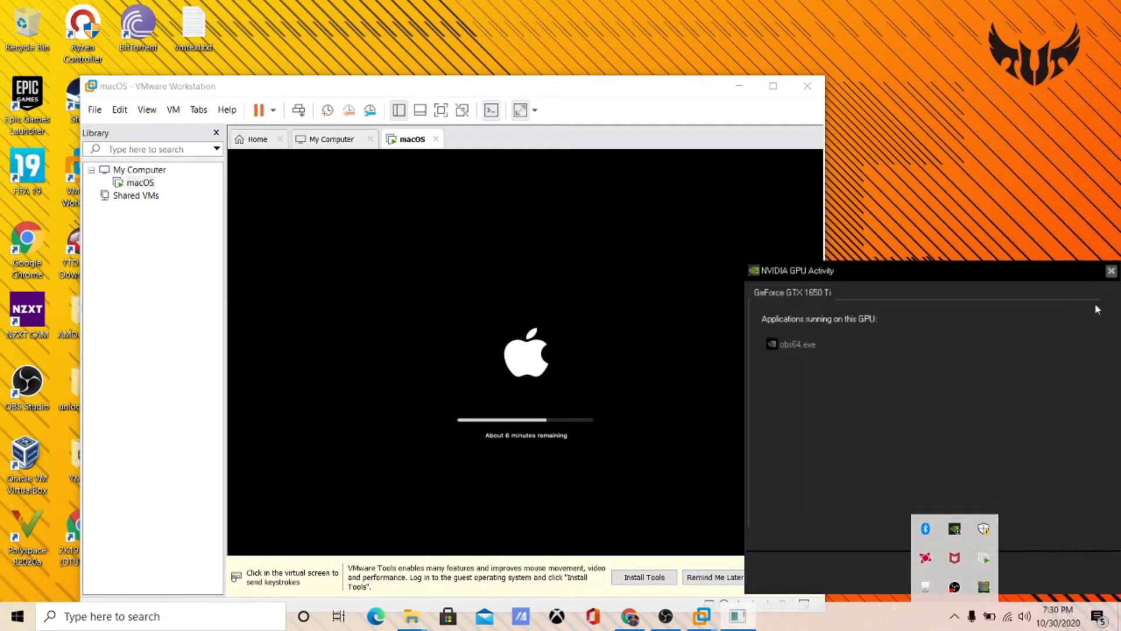
{"action": "left_click", "coordinate": [1111, 271]}
{"action": "right_click", "coordinate": [929, 164]}
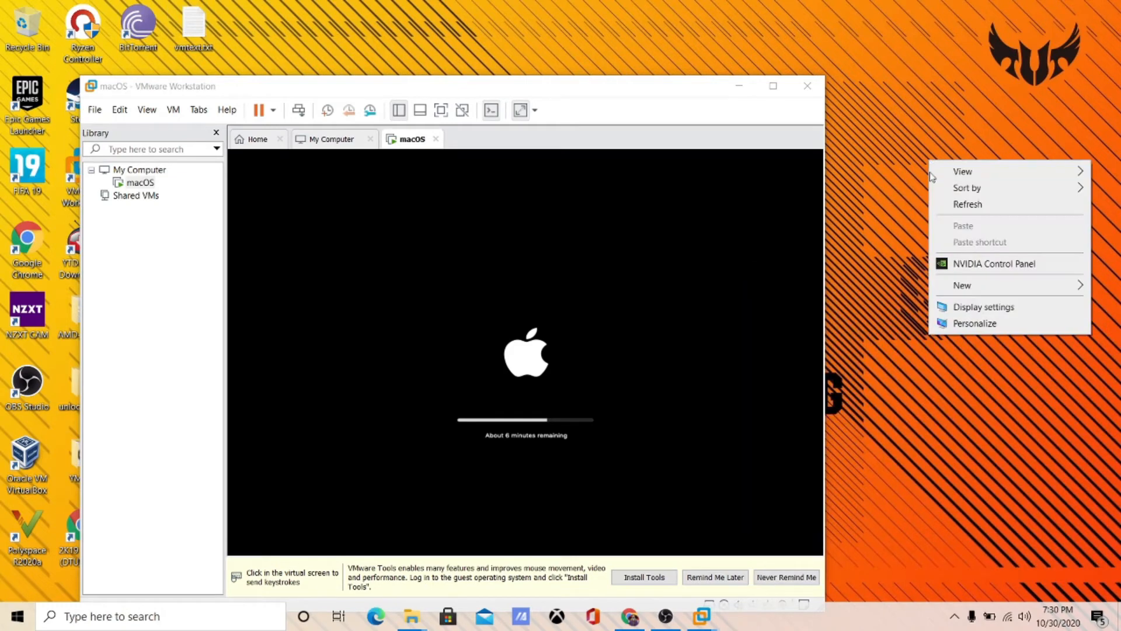
{"action": "left_click", "coordinate": [953, 270]}
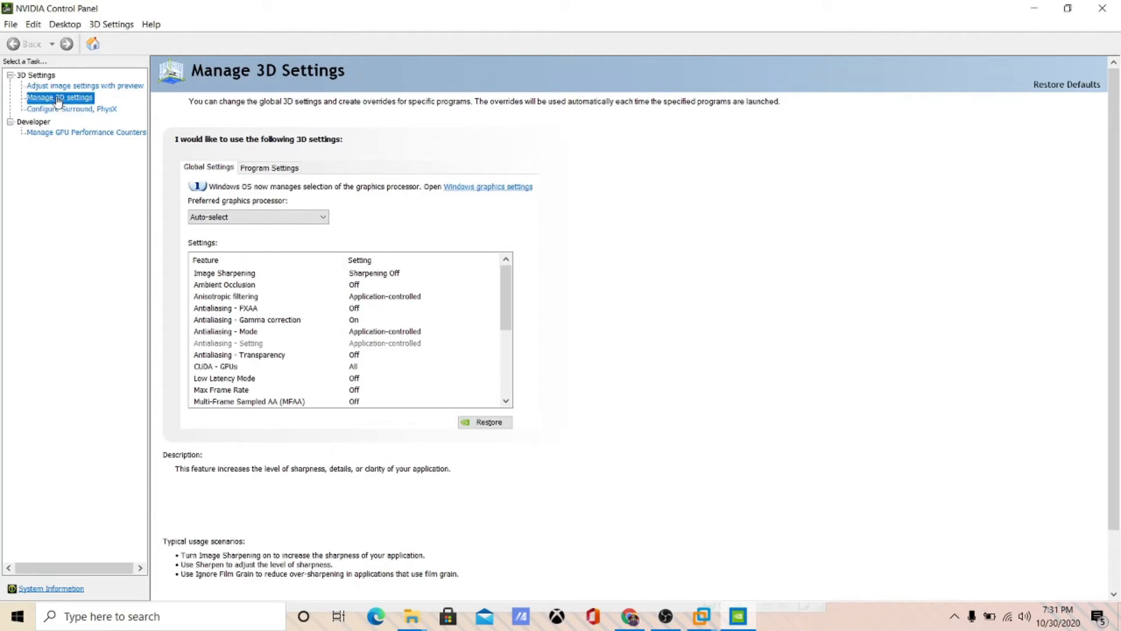
- In Manage 3D settings' Program Settings, browse the program list and keep OBS Studio selected
{"action": "left_click", "coordinate": [238, 168]}
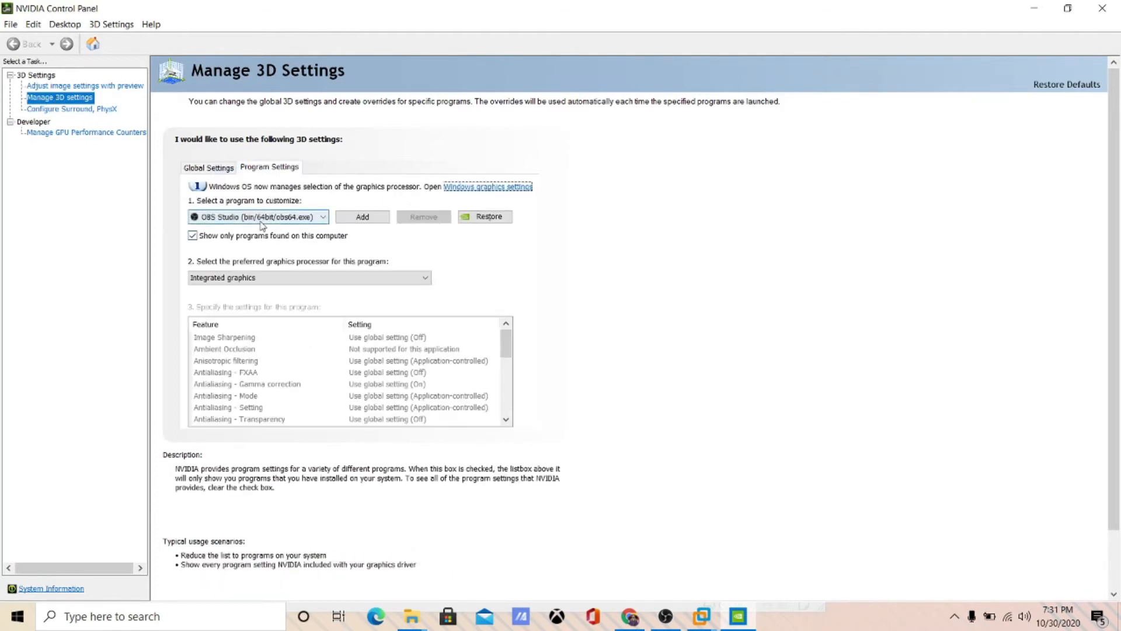
{"action": "left_click", "coordinate": [261, 218]}
{"action": "scroll", "coordinate": [292, 324], "scroll_direction": "down", "scroll_amount": 3}
{"action": "scroll", "coordinate": [294, 339], "scroll_direction": "up", "scroll_amount": 3}
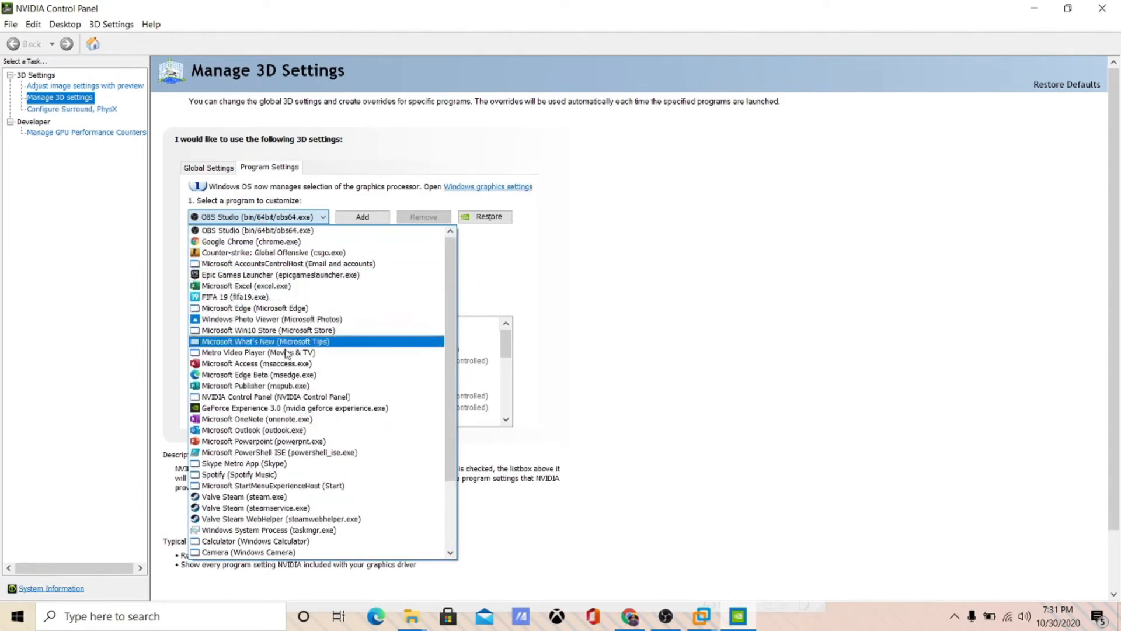
{"action": "scroll", "coordinate": [276, 464], "scroll_direction": "down", "scroll_amount": 4}
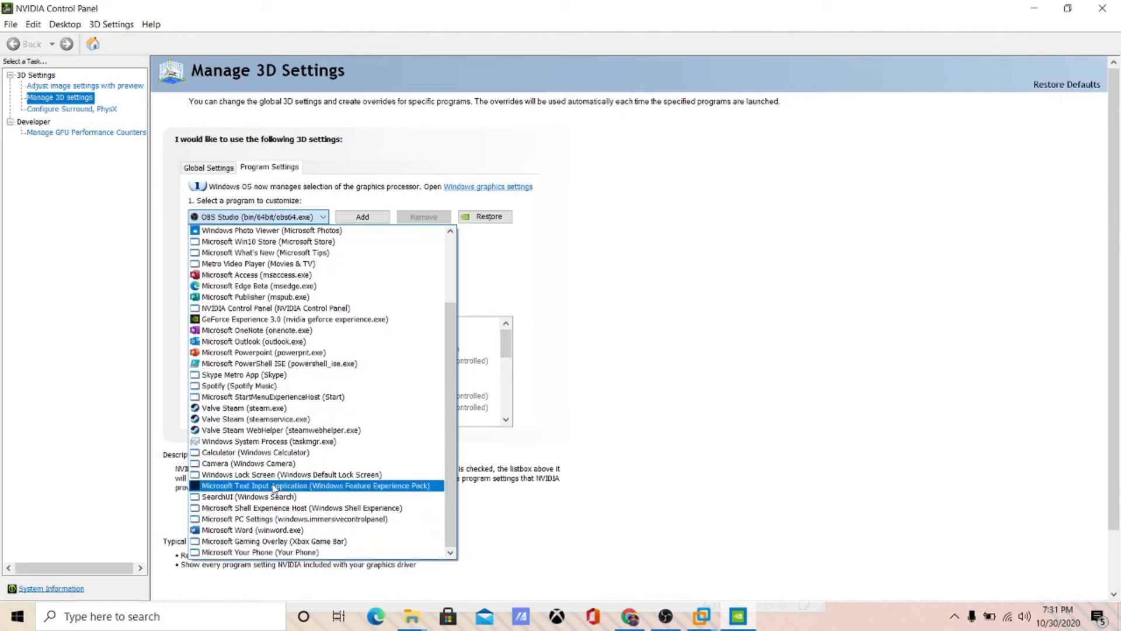
{"action": "scroll", "coordinate": [269, 503], "scroll_direction": "up", "scroll_amount": 4}
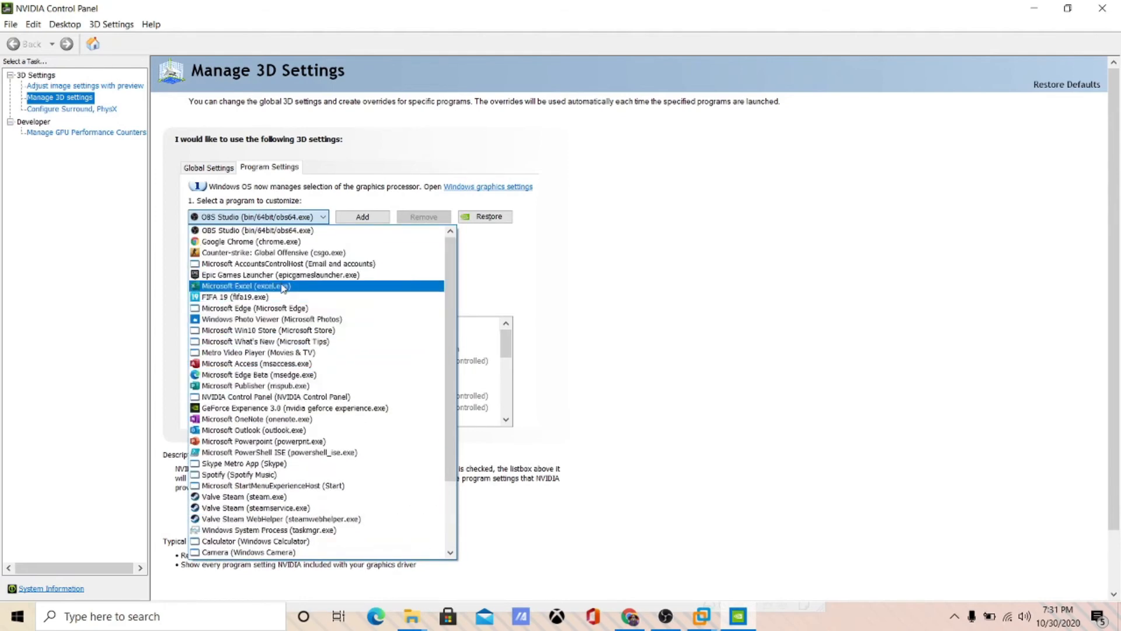
{"action": "scroll", "coordinate": [273, 464], "scroll_direction": "down", "scroll_amount": 1}
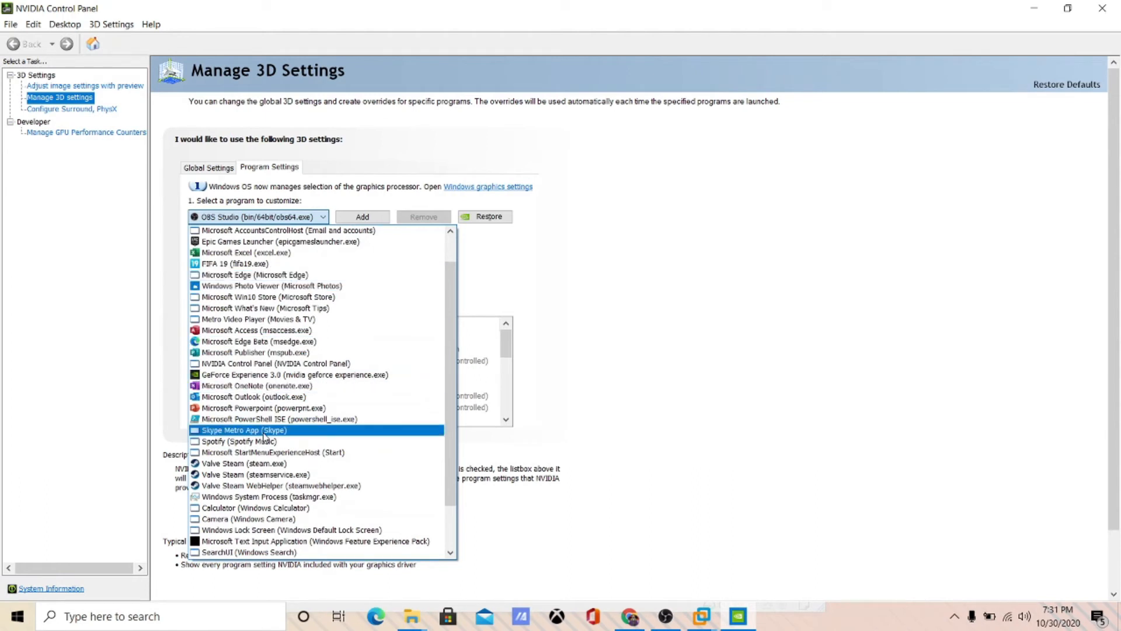
{"action": "scroll", "coordinate": [265, 443], "scroll_direction": "down", "scroll_amount": 2}
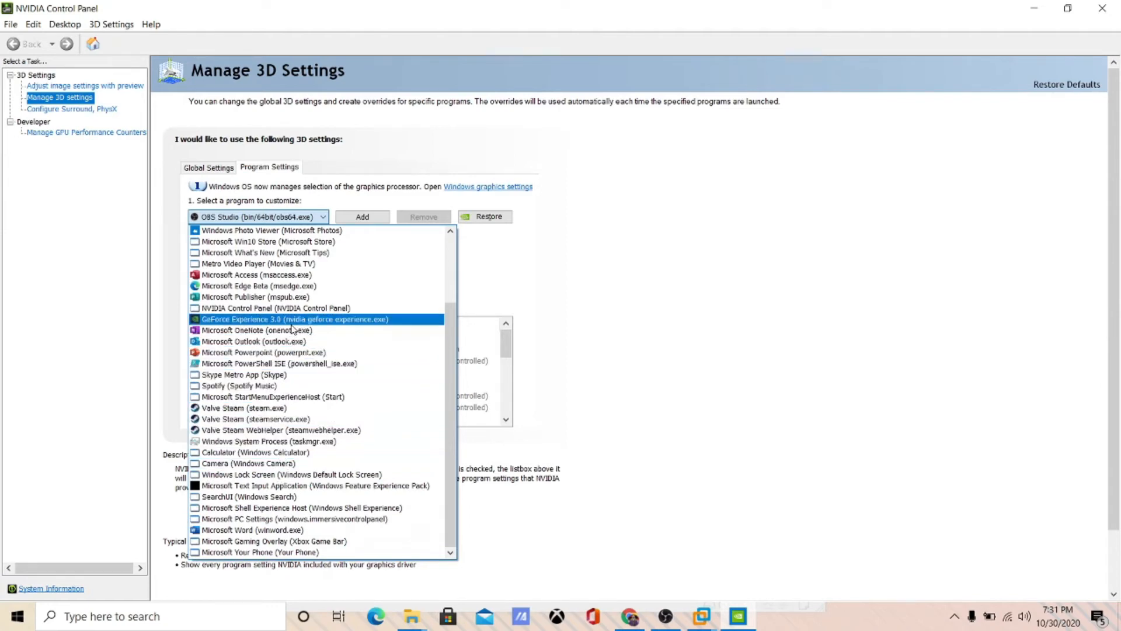
{"action": "scroll", "coordinate": [300, 310], "scroll_direction": "up", "scroll_amount": 3}
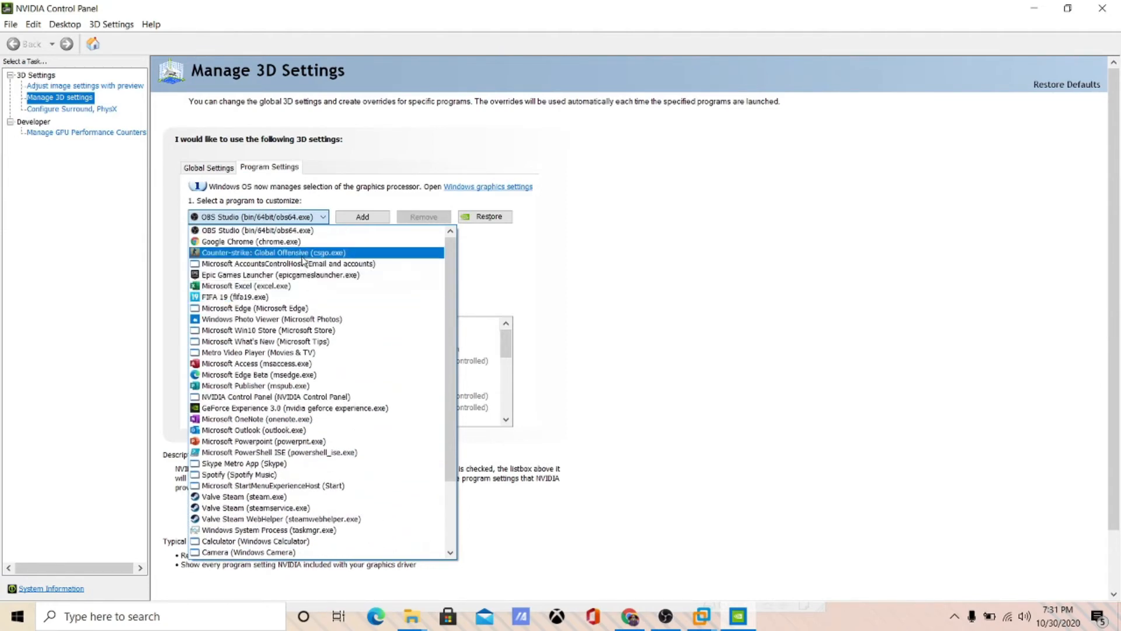
{"action": "left_click", "coordinate": [308, 233]}
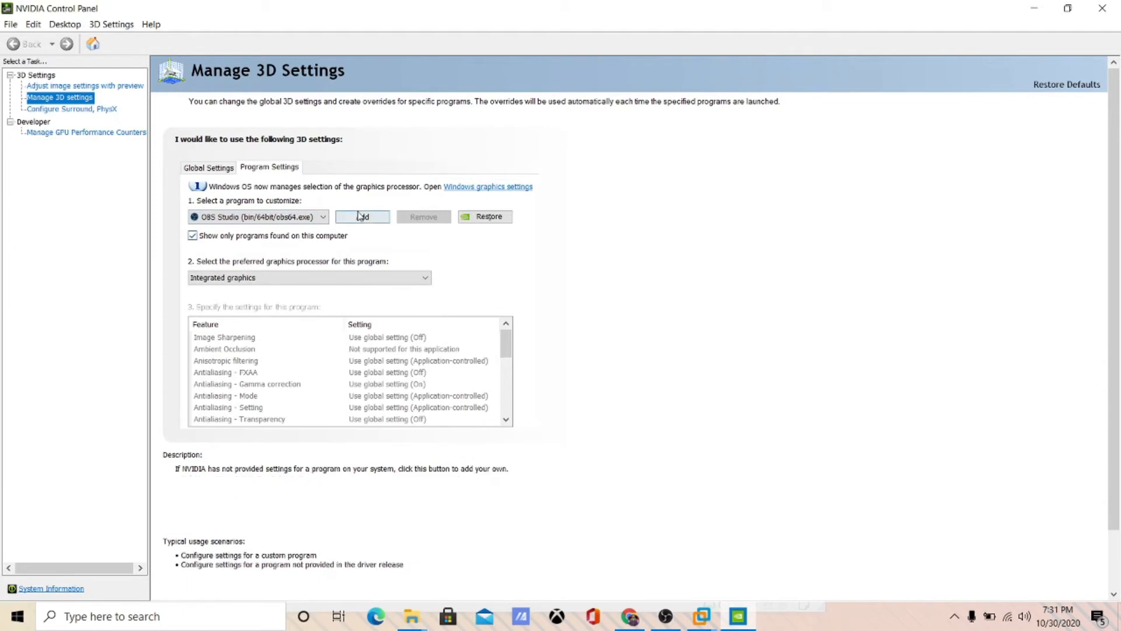
- Try High-performance NVIDIA processor as OBS Studio's preferred GPU, then Cancel to discard it
{"action": "left_click", "coordinate": [306, 277]}
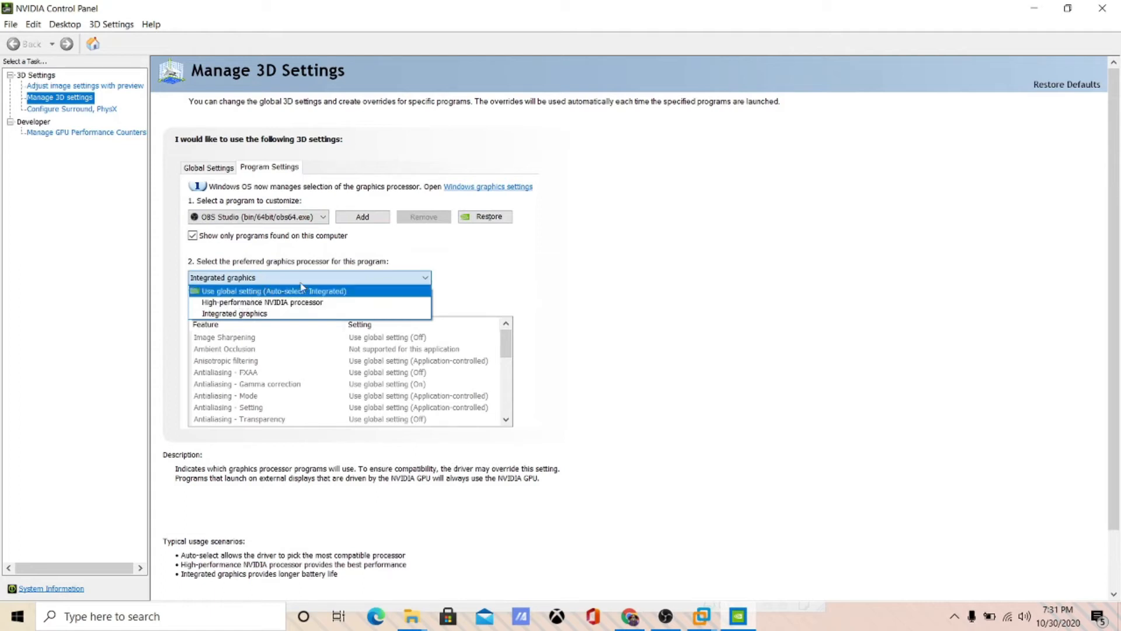
{"action": "left_click", "coordinate": [909, 345]}
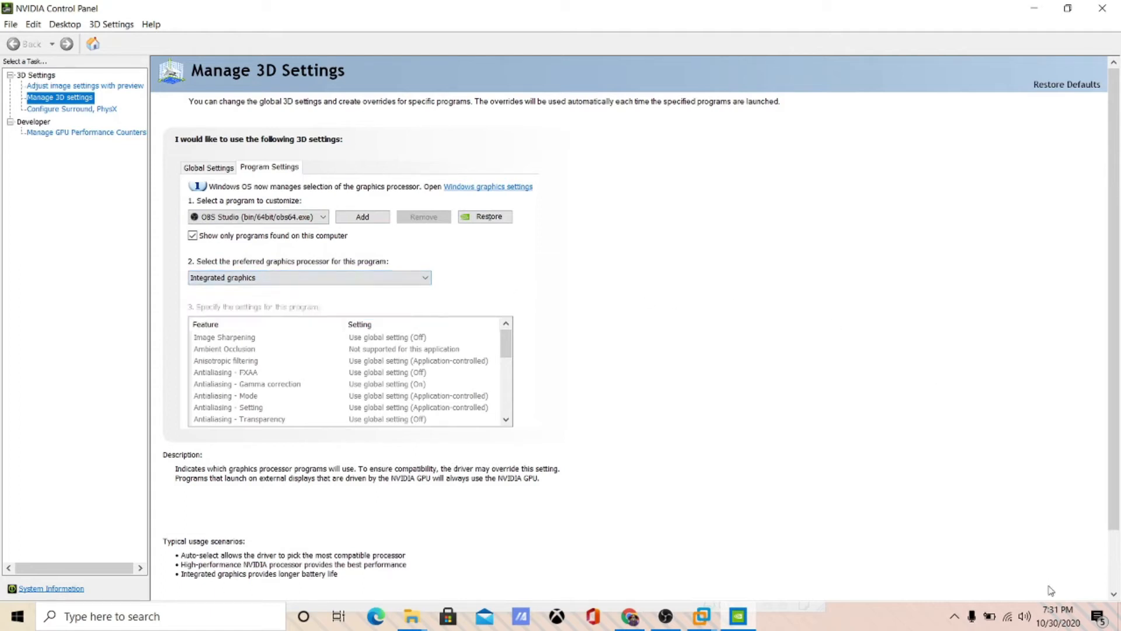
{"action": "left_click", "coordinate": [244, 280]}
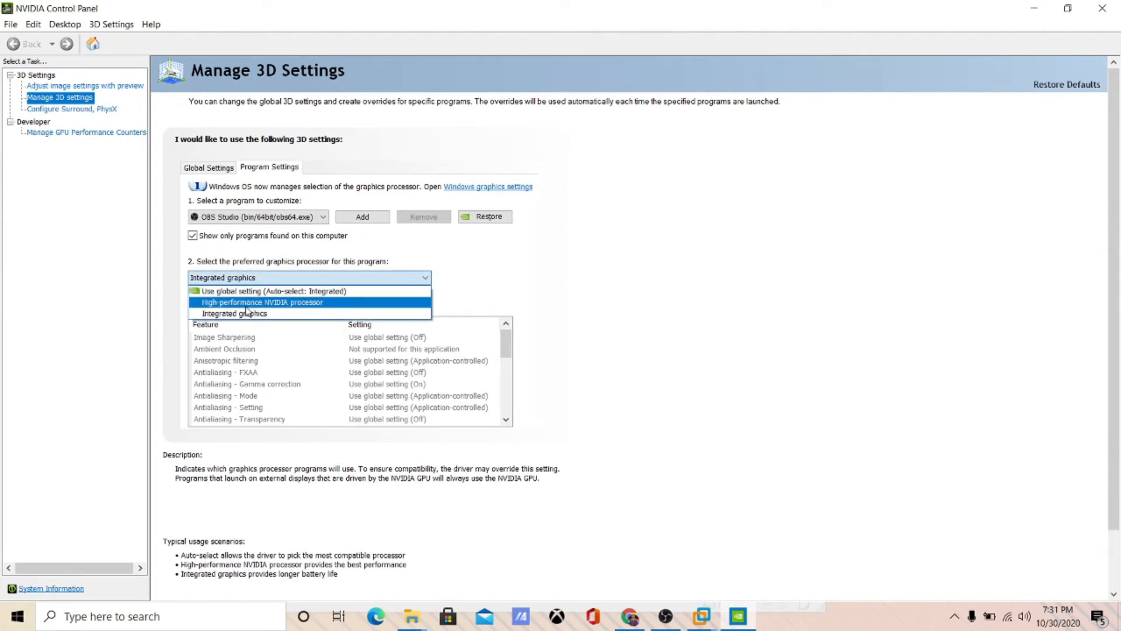
{"action": "left_click", "coordinate": [246, 304]}
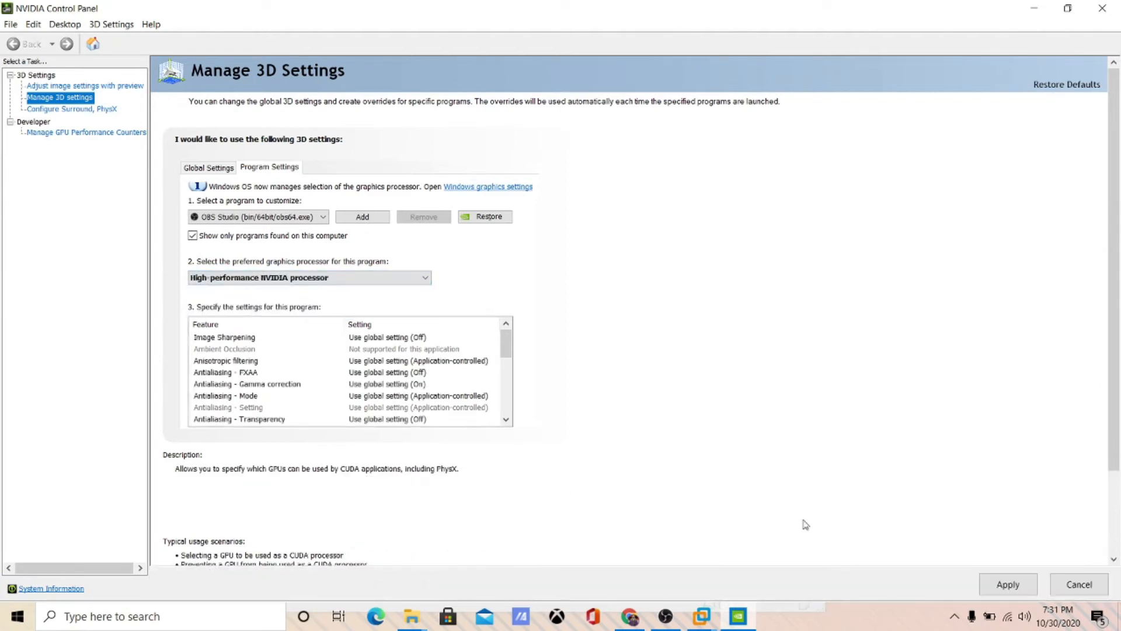
{"action": "left_click", "coordinate": [1079, 583]}
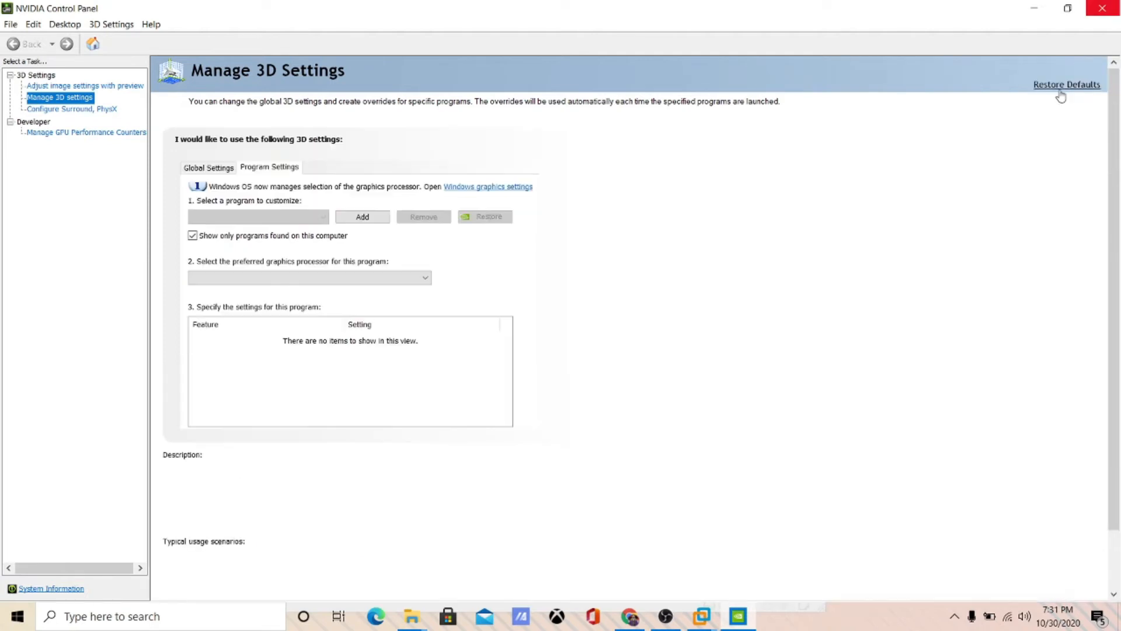
- Close NVIDIA Control Panel, resize the VMware window, and toggle between the VM summary and console
{"action": "left_click", "coordinate": [1103, 7]}
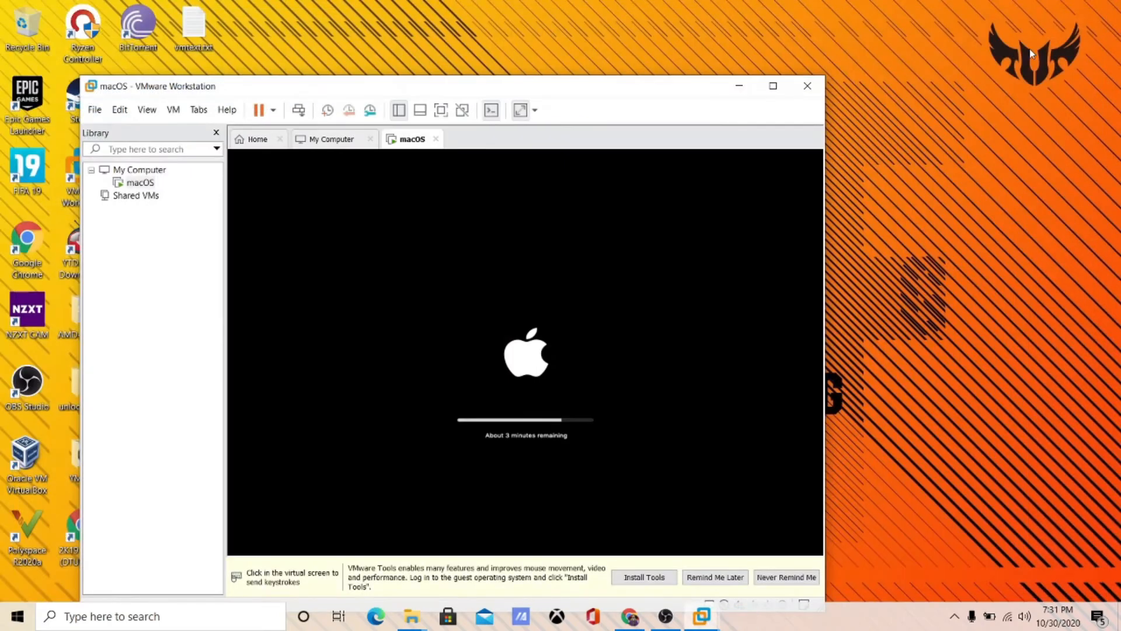
{"action": "left_click", "coordinate": [766, 89]}
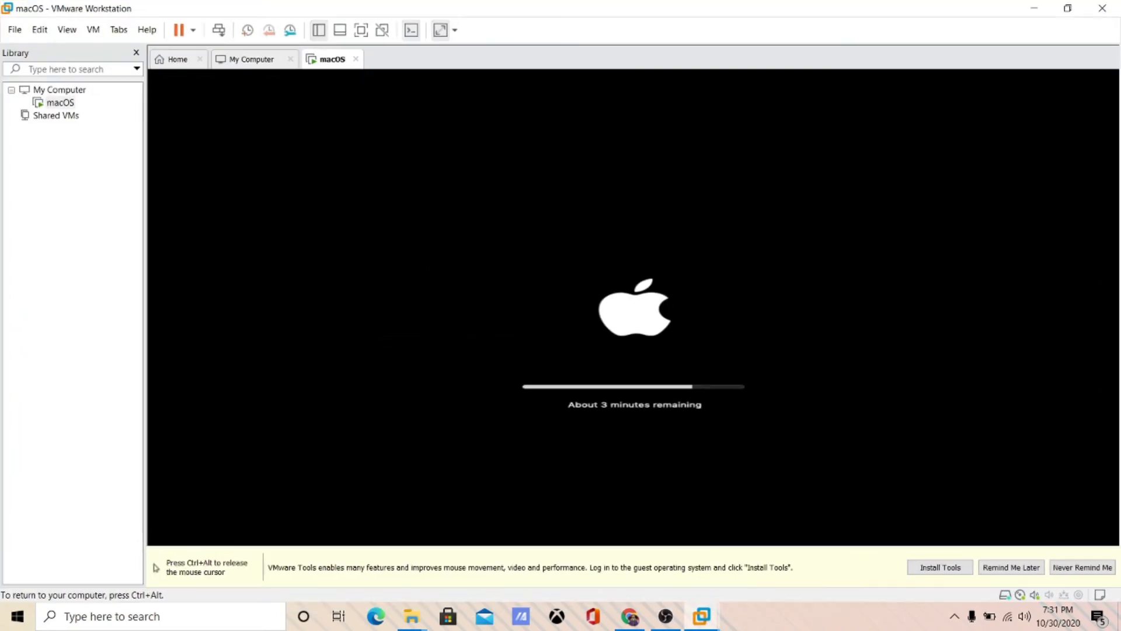
{"action": "left_click", "coordinate": [1081, 6]}
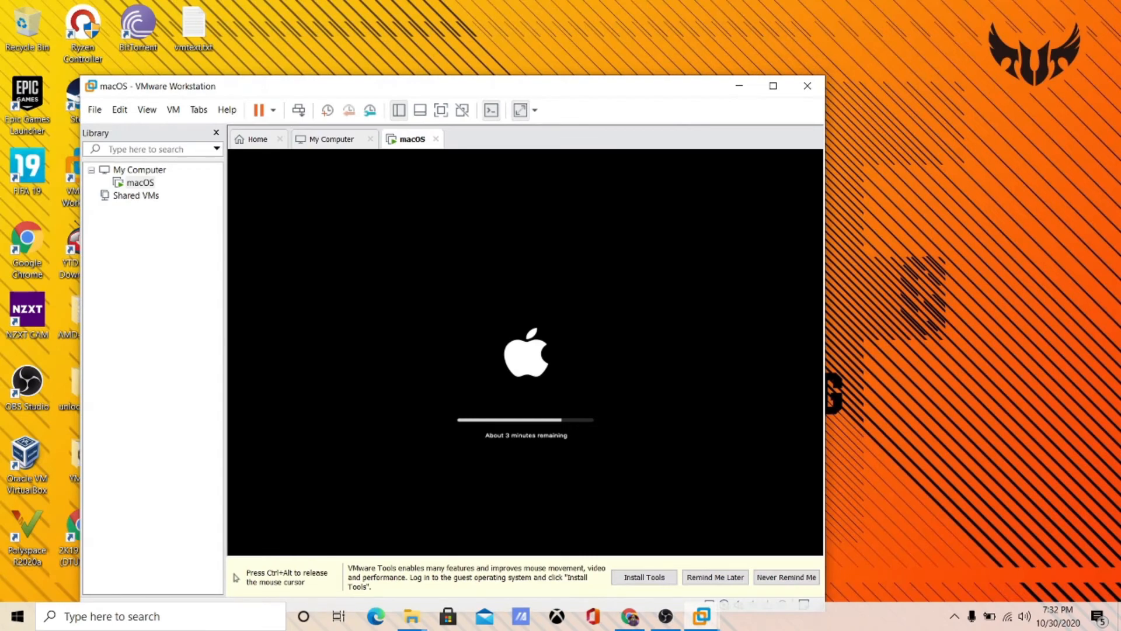
{"action": "key", "text": "ctrl+alt"}
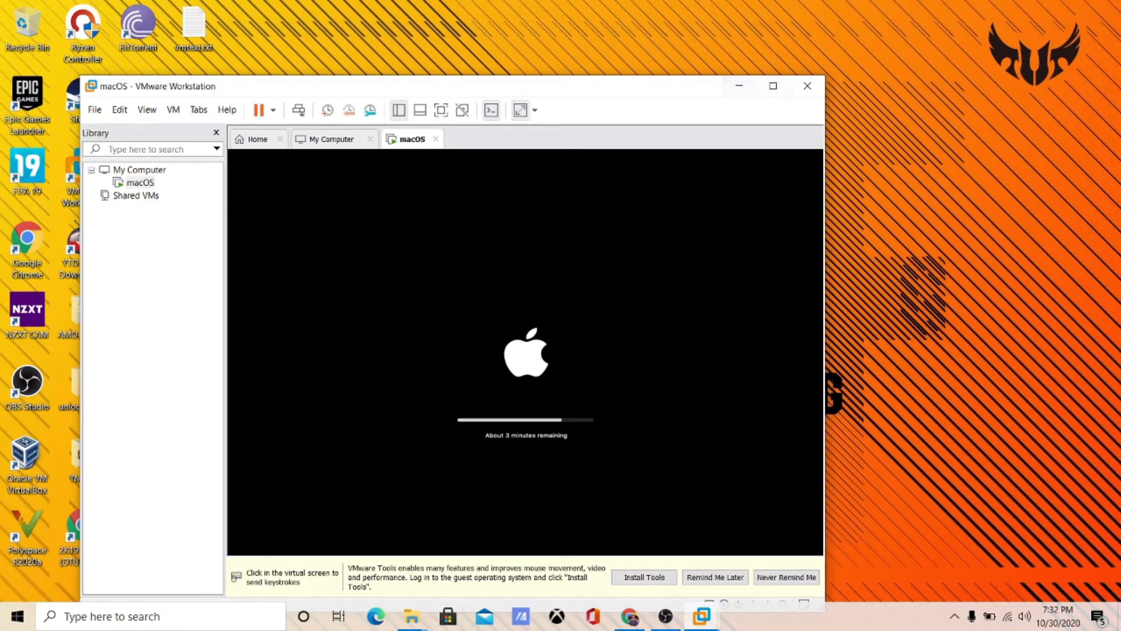
{"action": "left_click", "coordinate": [613, 292]}
{"action": "key", "text": "ctrl+alt"}
{"action": "left_click", "coordinate": [492, 112]}
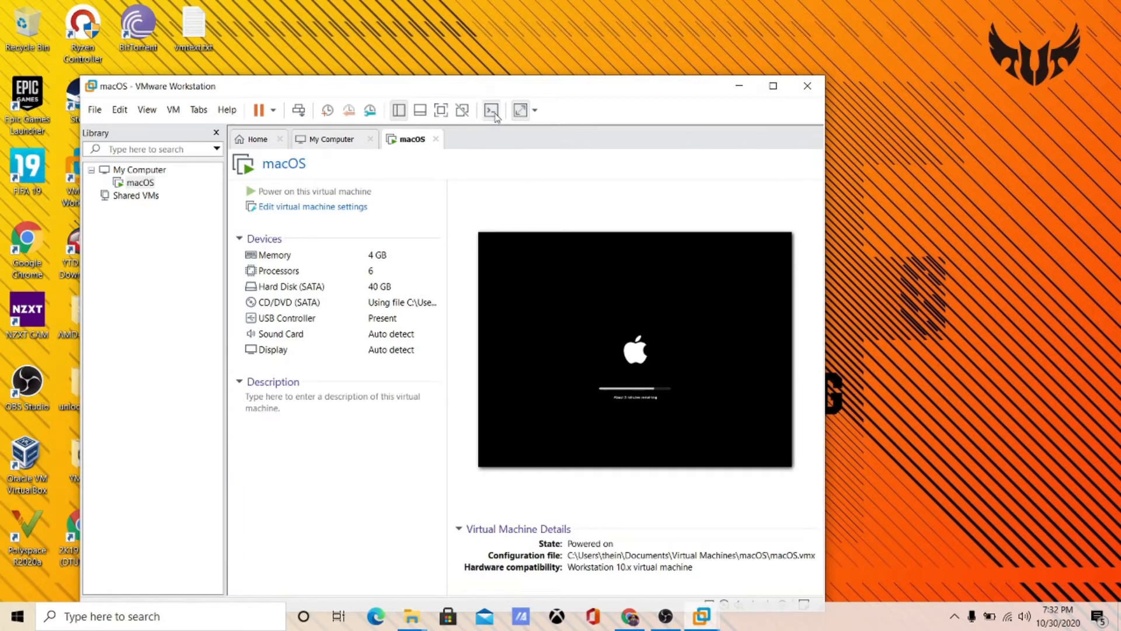
{"action": "left_click", "coordinate": [492, 112]}
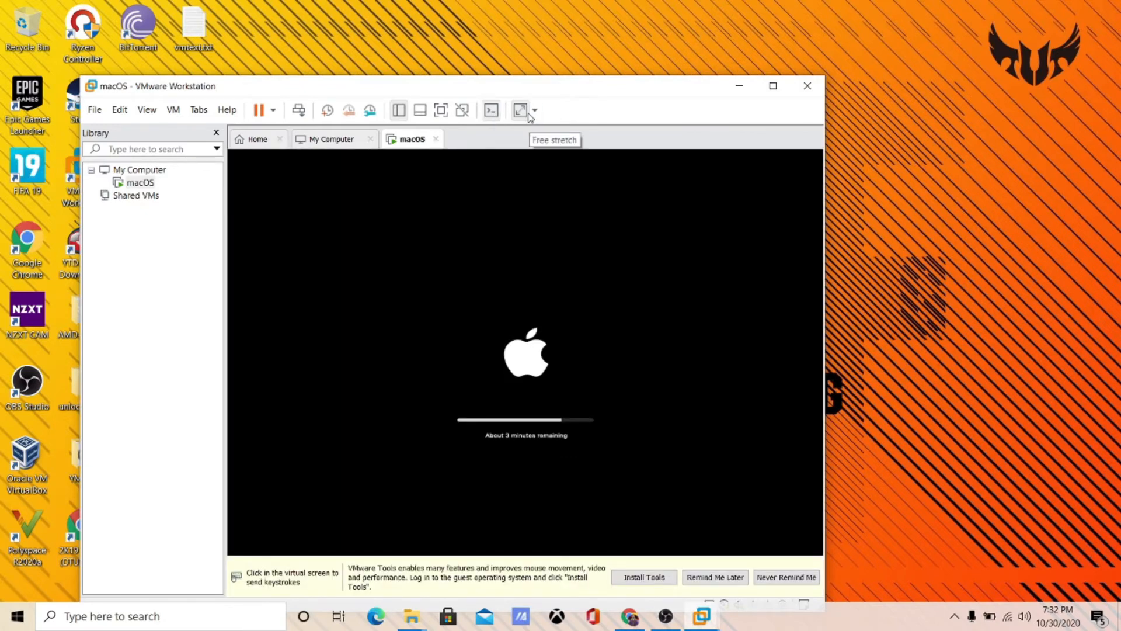
- Try Unity mode and dismiss its error, hide the Library, enable Free stretch, and maximize VMware
{"action": "left_click", "coordinate": [462, 111]}
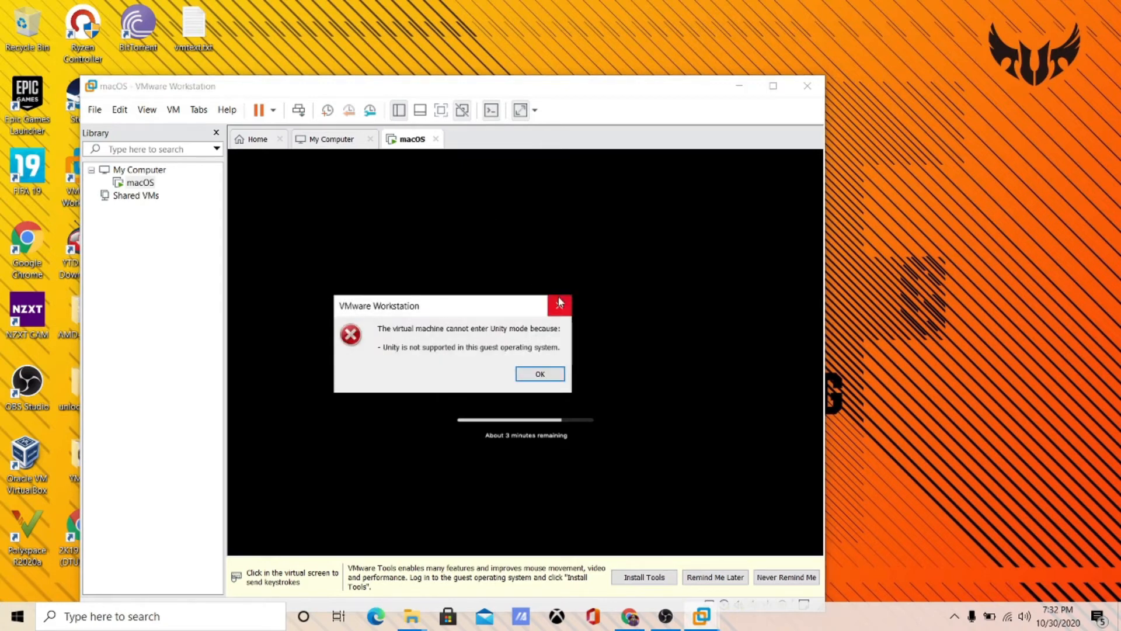
{"action": "left_click", "coordinate": [558, 300]}
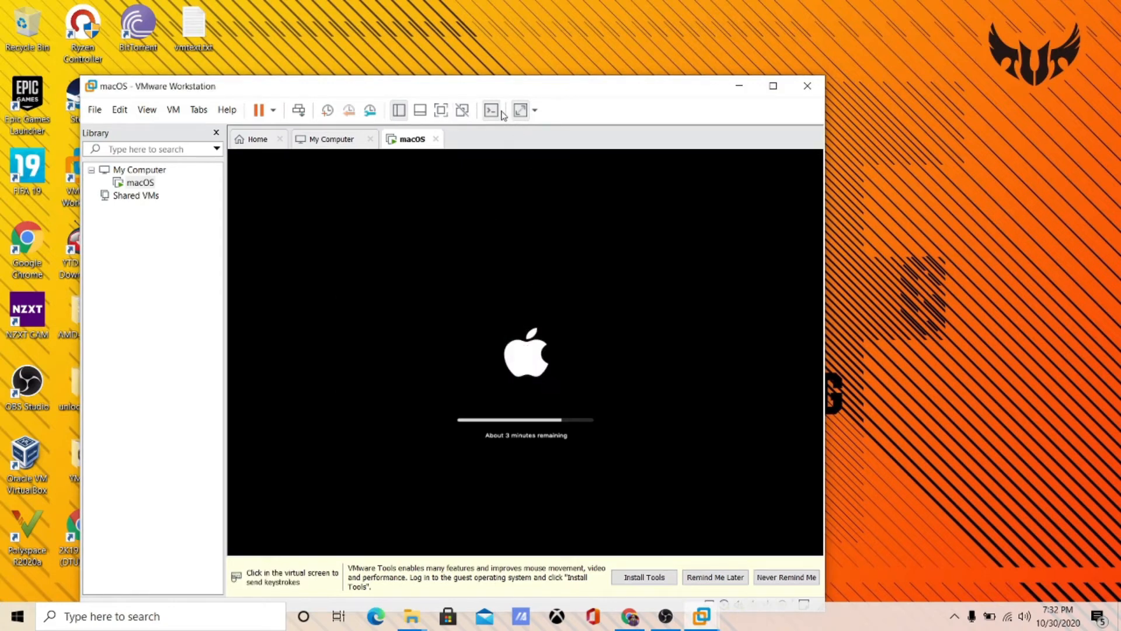
{"action": "left_click", "coordinate": [399, 112]}
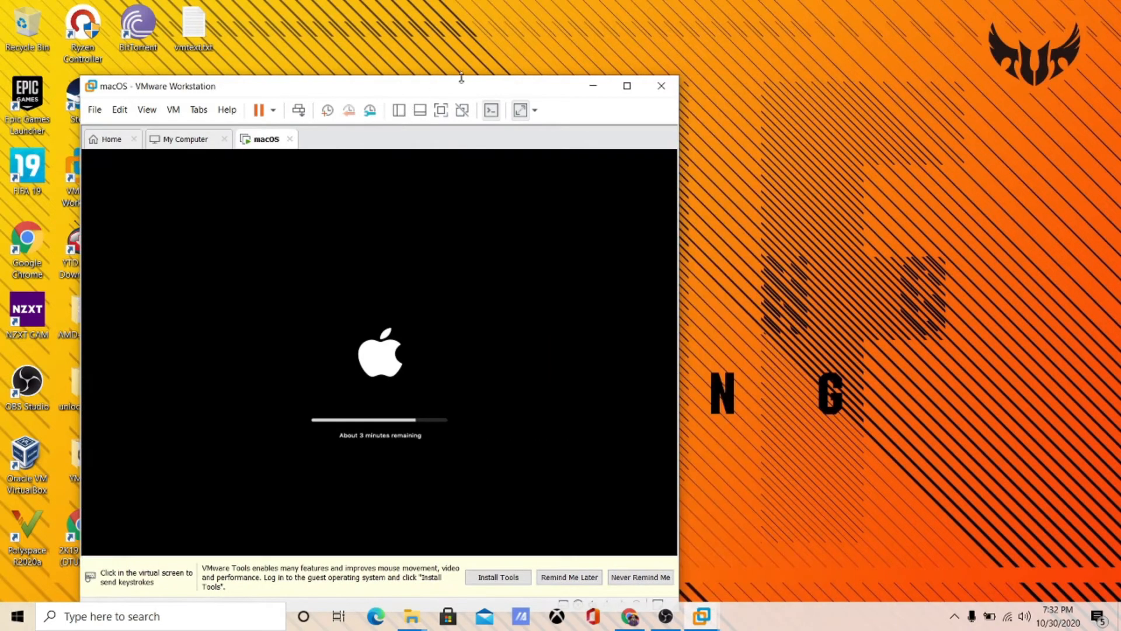
{"action": "left_click", "coordinate": [627, 86]}
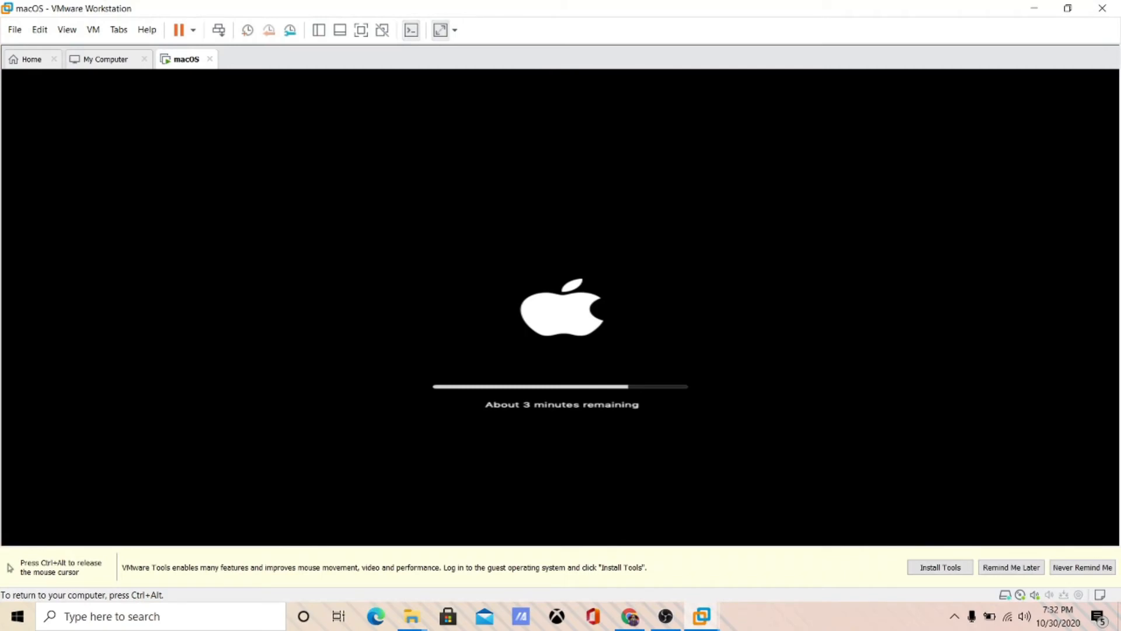
{"action": "left_click", "coordinate": [1066, 8]}
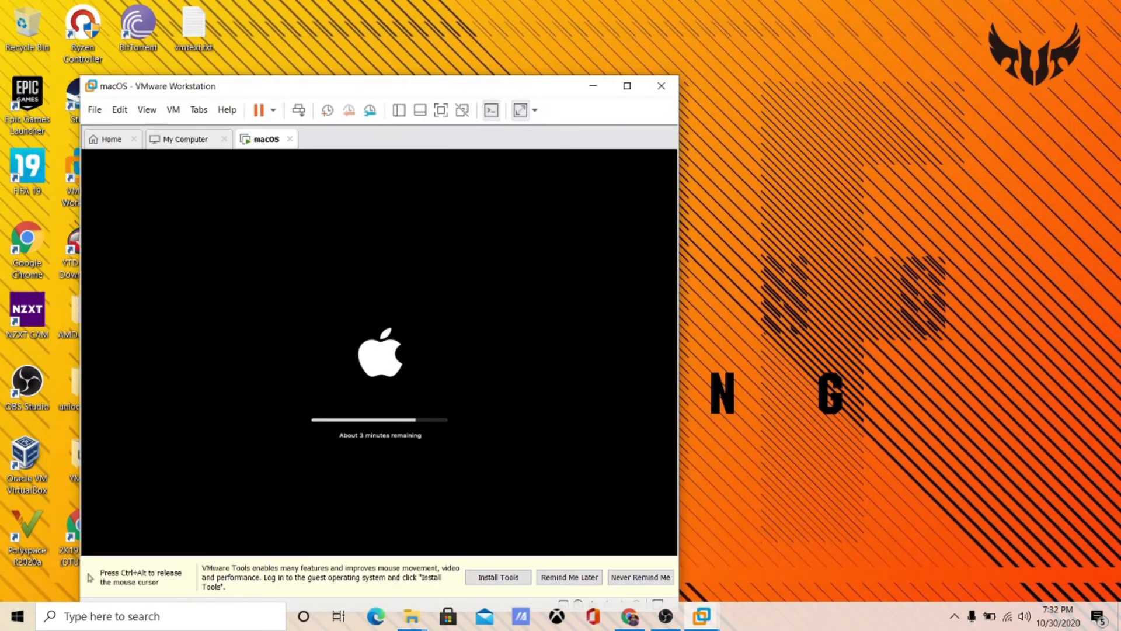
{"action": "key", "text": "ctrl+alt"}
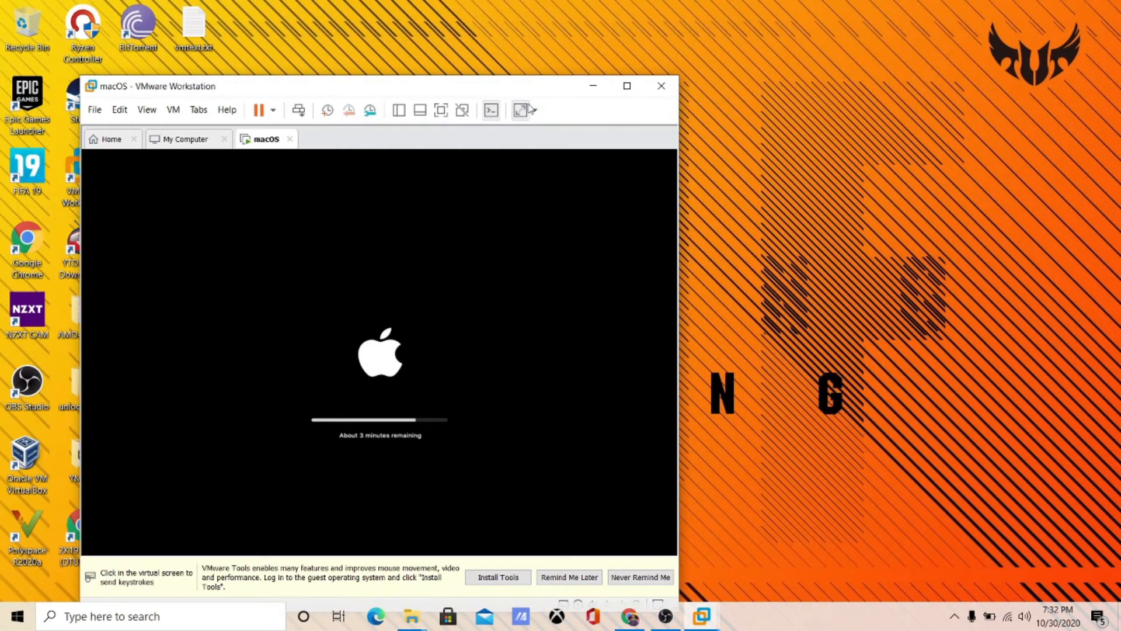
{"action": "left_click", "coordinate": [531, 112]}
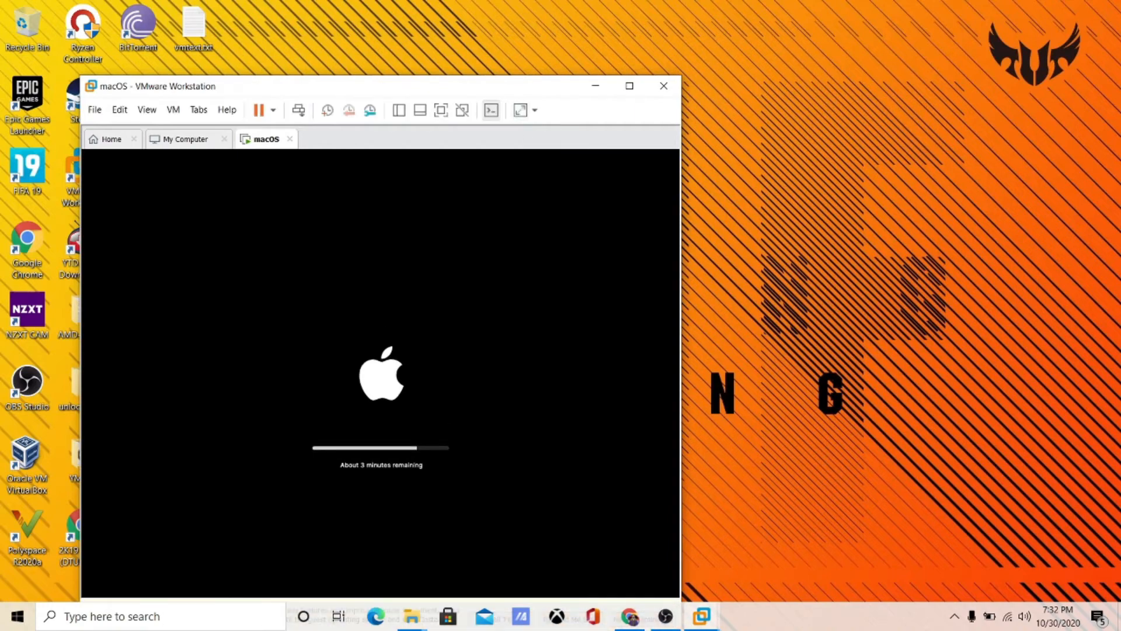
{"action": "left_click", "coordinate": [630, 86]}
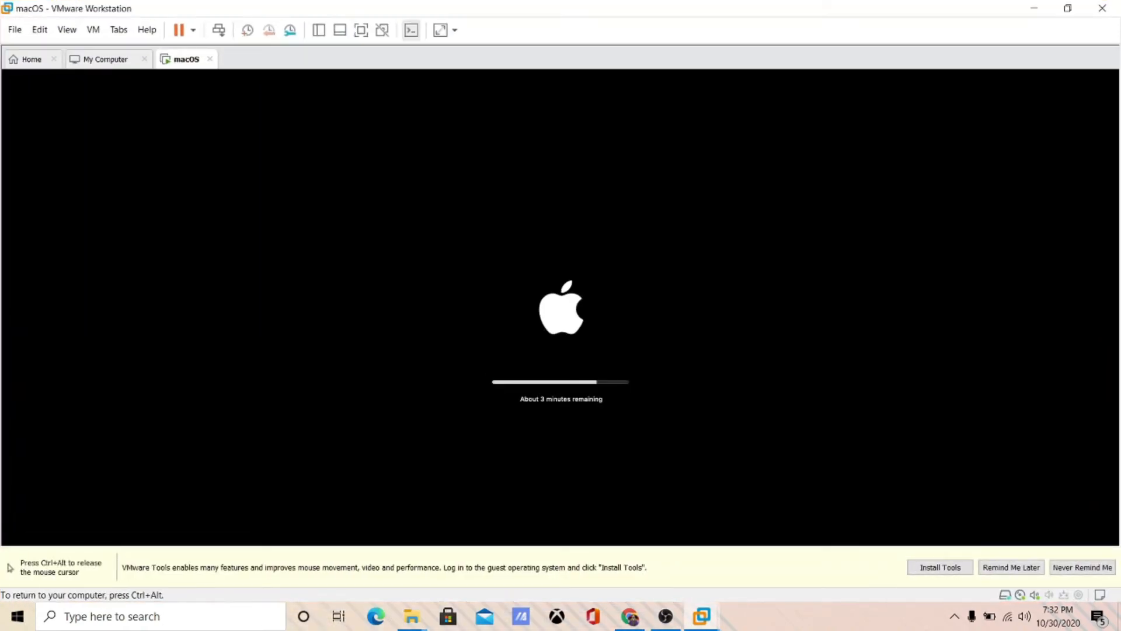
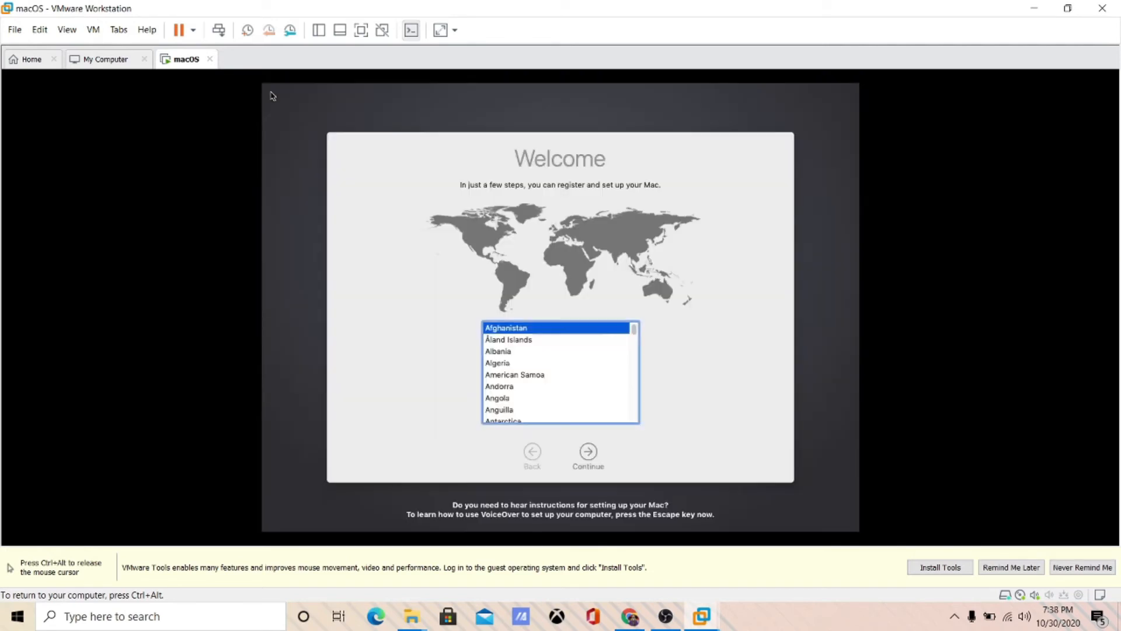
- Return input to the guest and select India as the country
{"action": "key", "text": "ctrl+alt"}
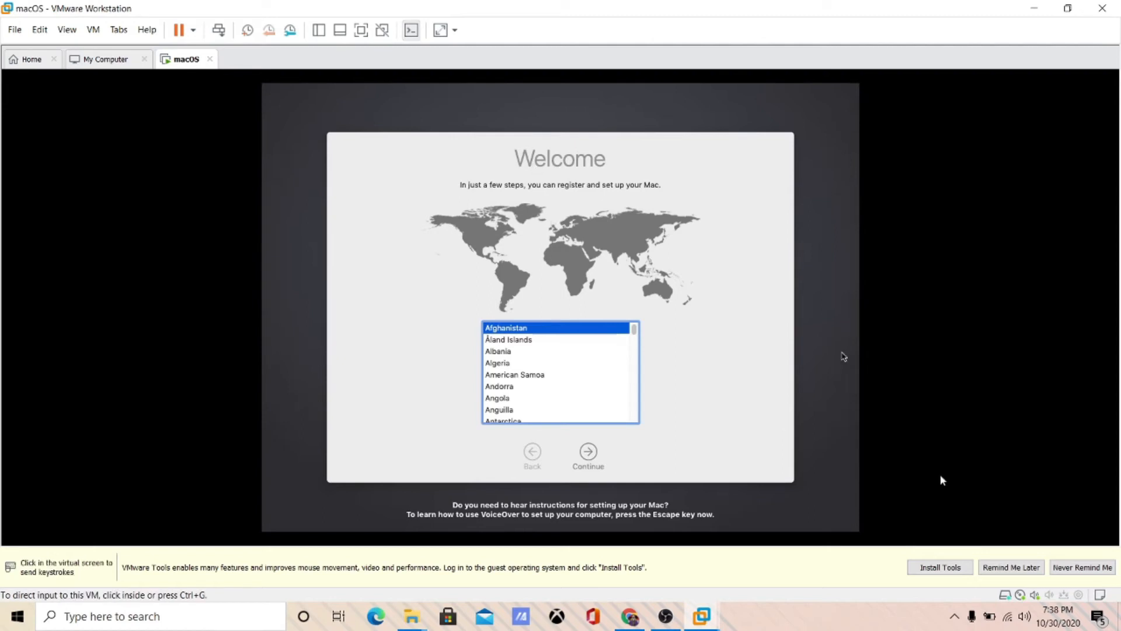
{"action": "left_click", "coordinate": [595, 357]}
{"action": "scroll", "coordinate": [594, 357], "scroll_direction": "down", "scroll_amount": 1}
{"action": "scroll", "coordinate": [594, 357], "scroll_direction": "down", "scroll_amount": 10}
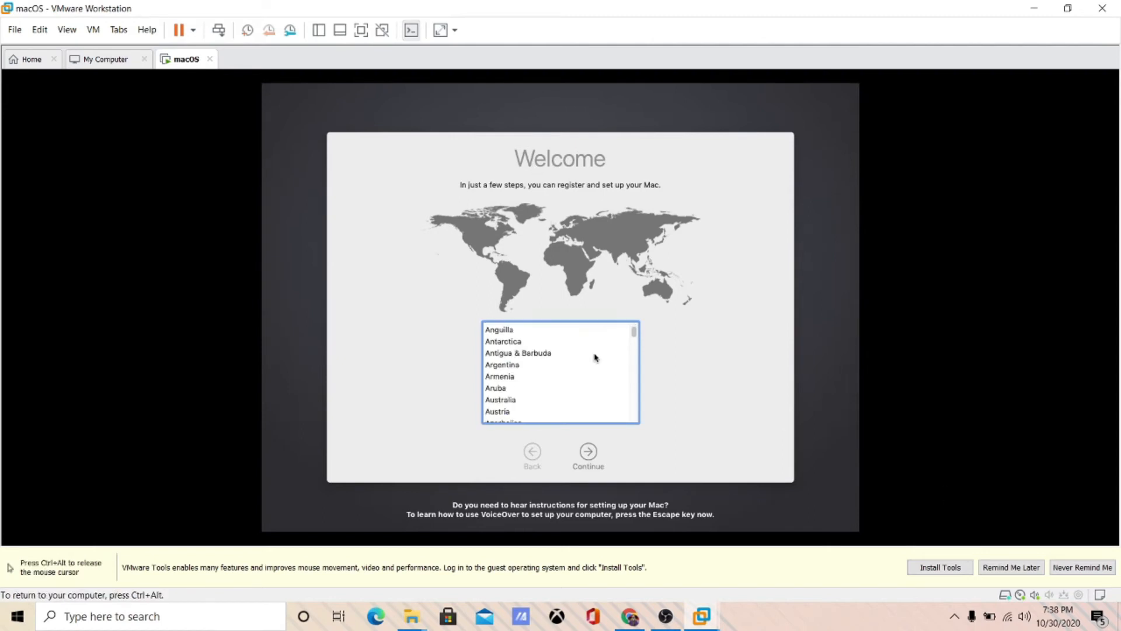
{"action": "left_click", "coordinate": [540, 372]}
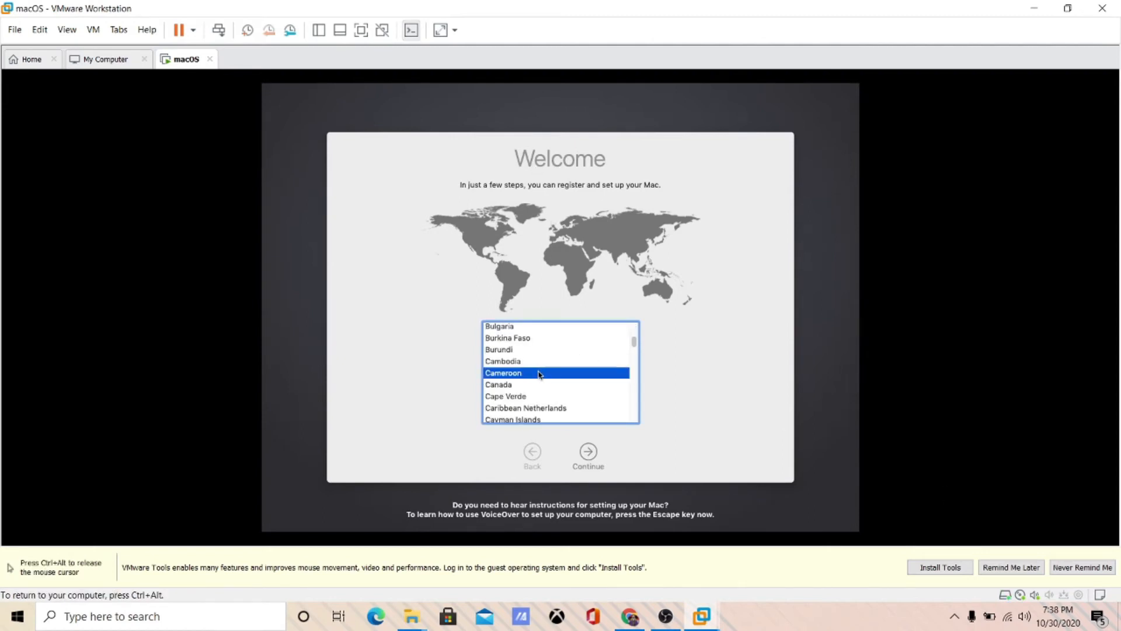
{"action": "key", "text": "i"}
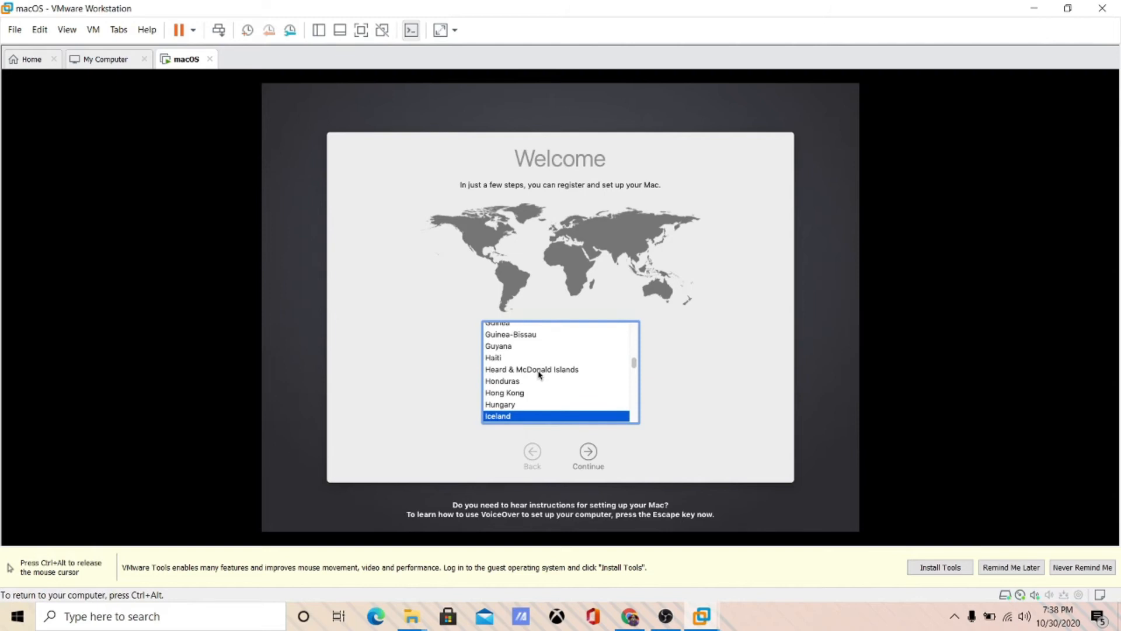
{"action": "key", "text": "n"}
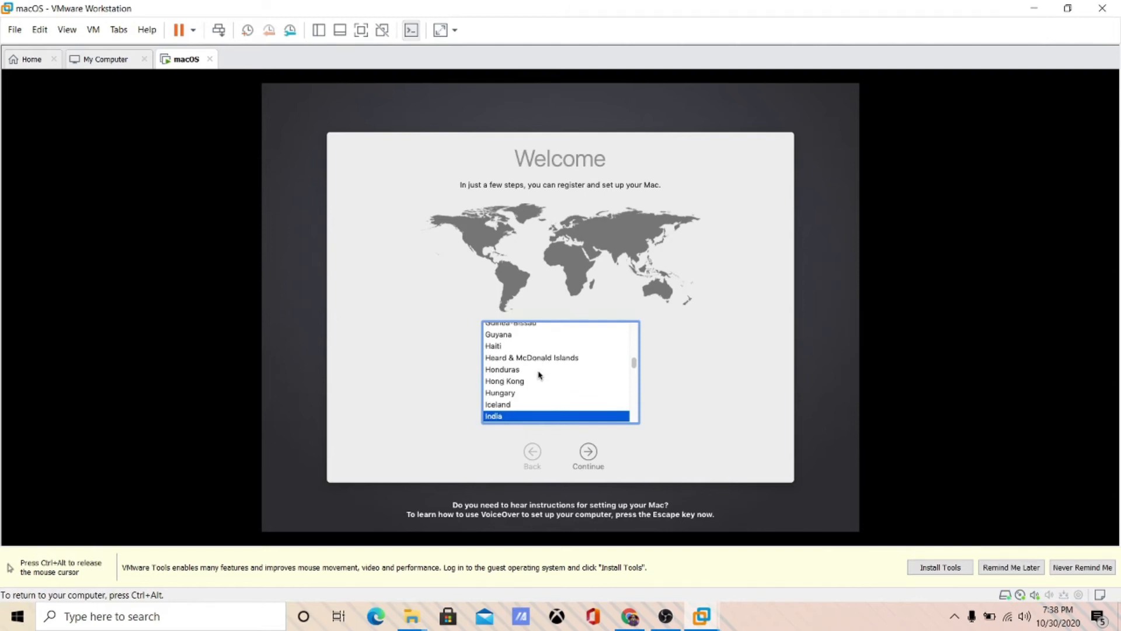
{"action": "left_click", "coordinate": [587, 461]}
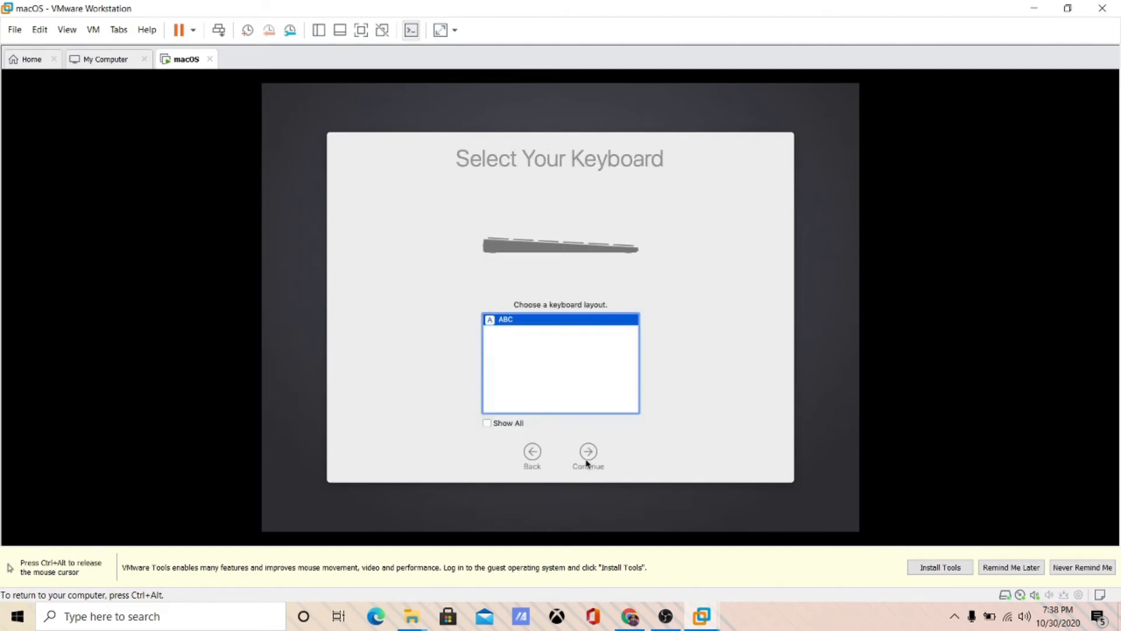
- Keep the ABC keyboard and set up with no internet connection
{"action": "left_click", "coordinate": [586, 462]}
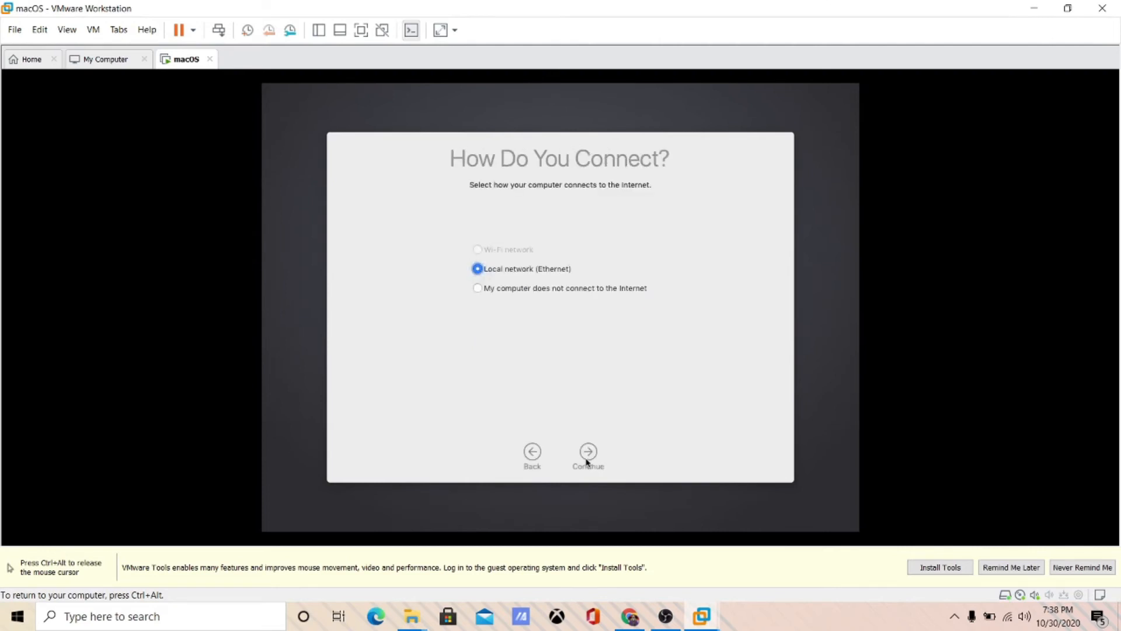
{"action": "left_click", "coordinate": [502, 289]}
{"action": "left_click", "coordinate": [587, 456]}
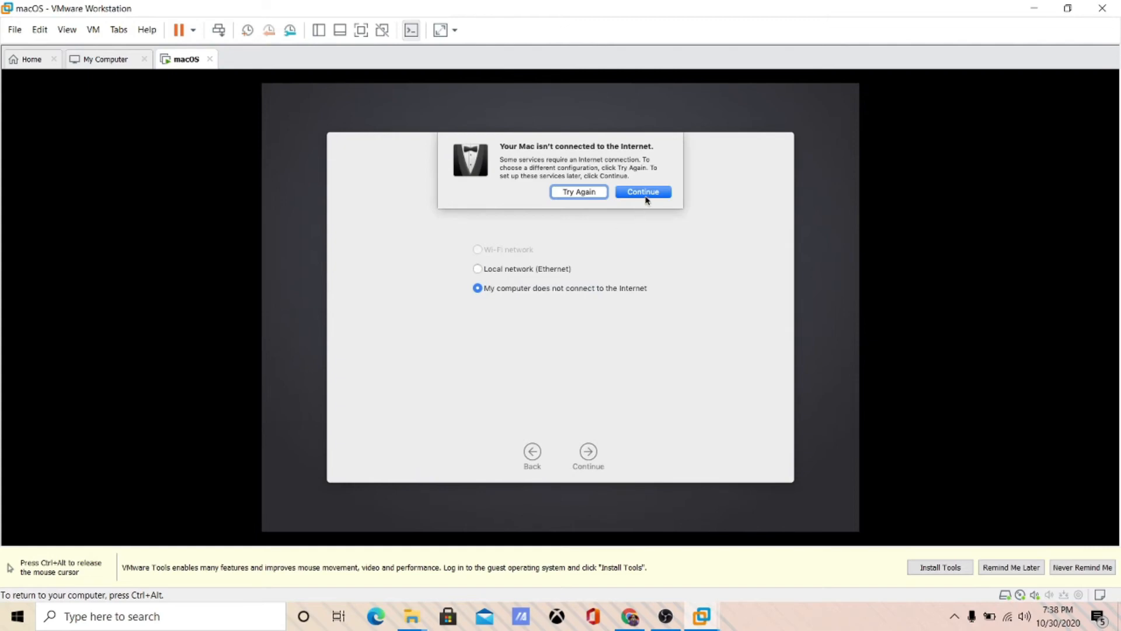
{"action": "left_click", "coordinate": [645, 192]}
- Skip data transfer and agree to the macOS license terms
{"action": "left_click", "coordinate": [589, 452]}
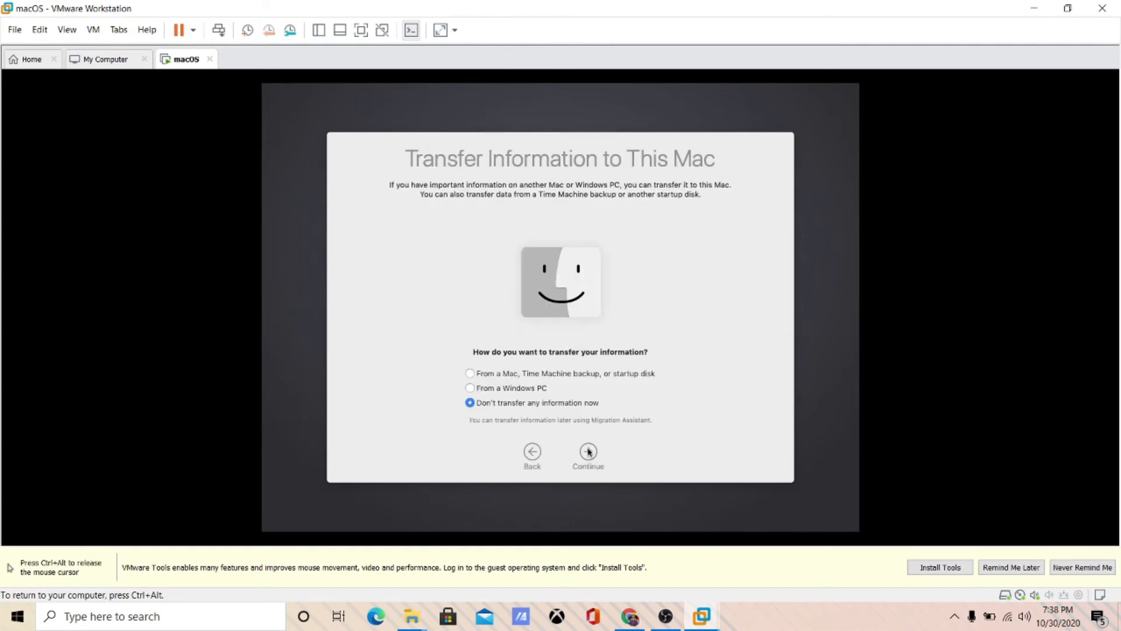
{"action": "left_click", "coordinate": [589, 452]}
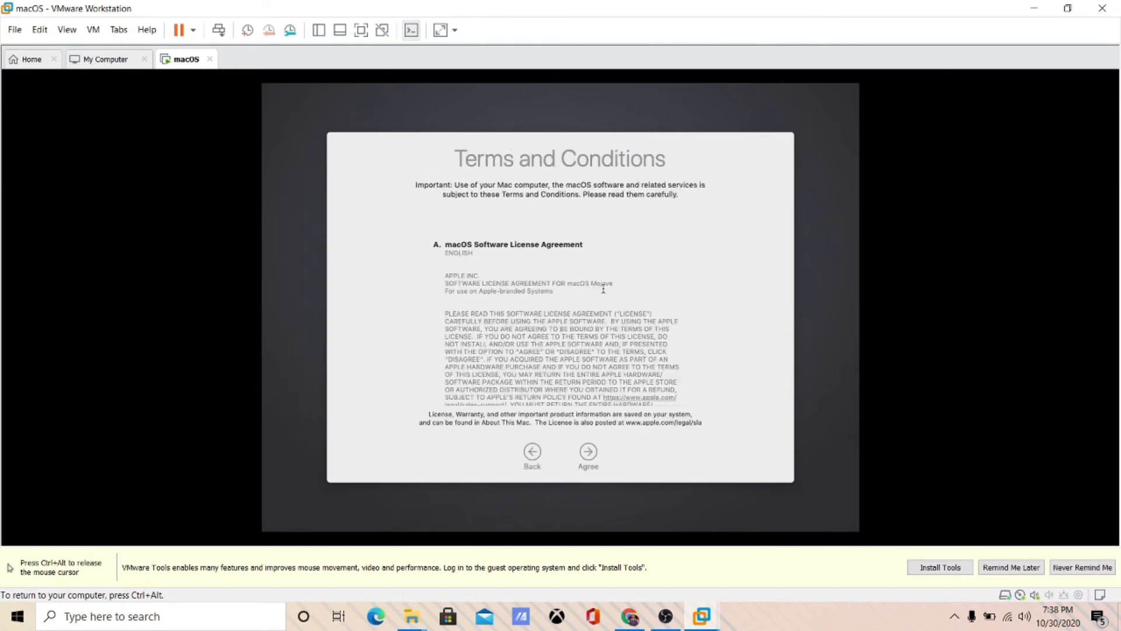
{"action": "scroll", "coordinate": [502, 327], "scroll_direction": "down", "scroll_amount": 15}
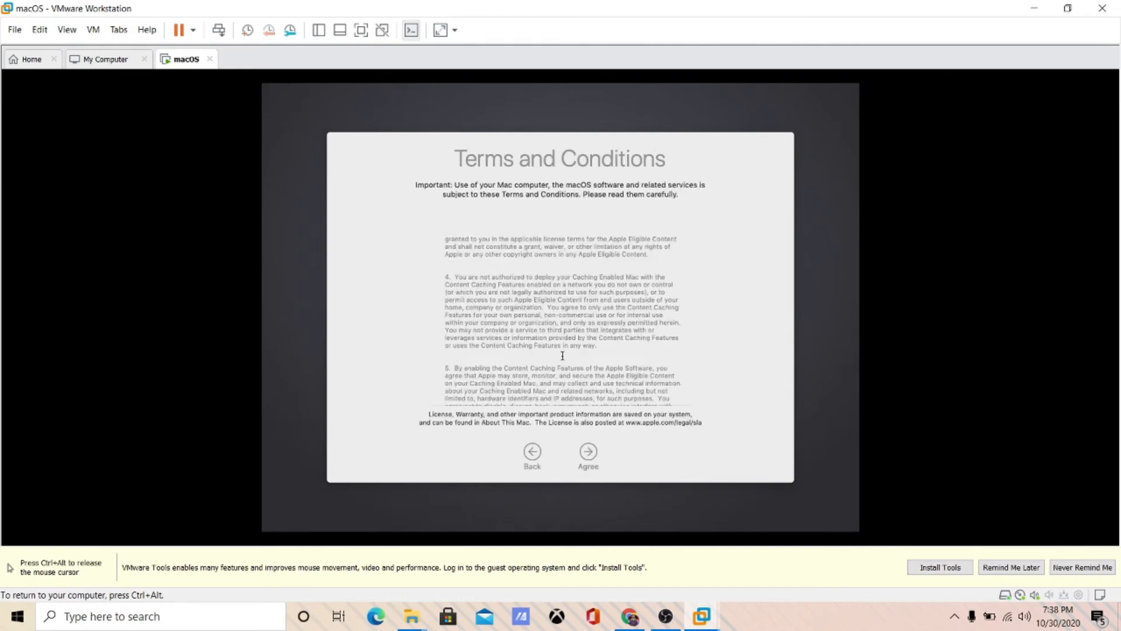
{"action": "left_click", "coordinate": [585, 453]}
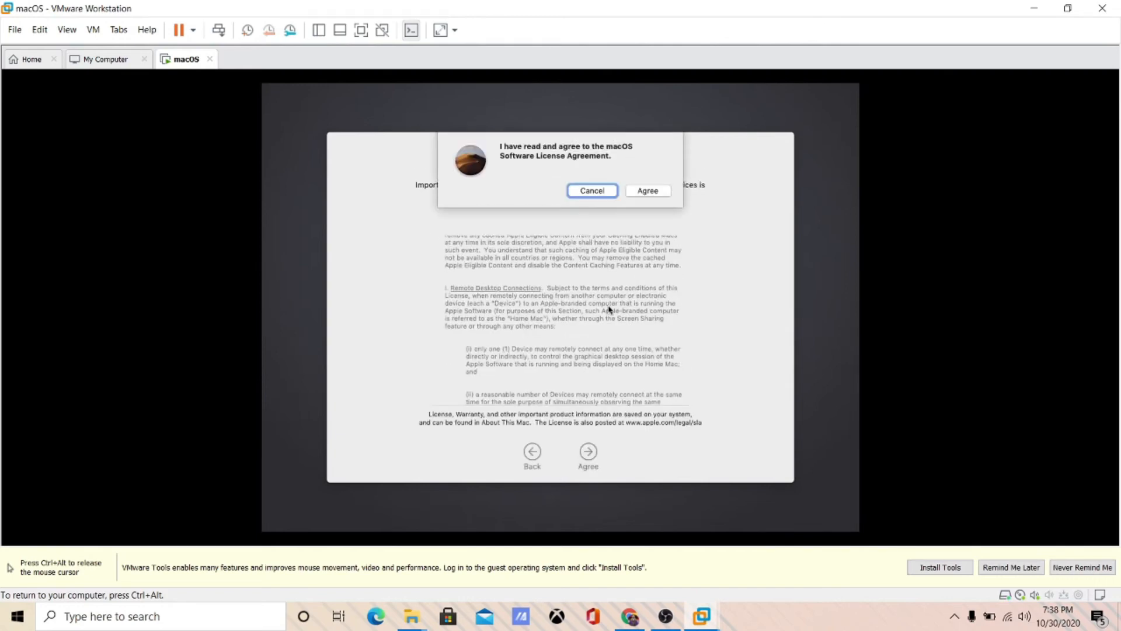
{"action": "left_click", "coordinate": [669, 193]}
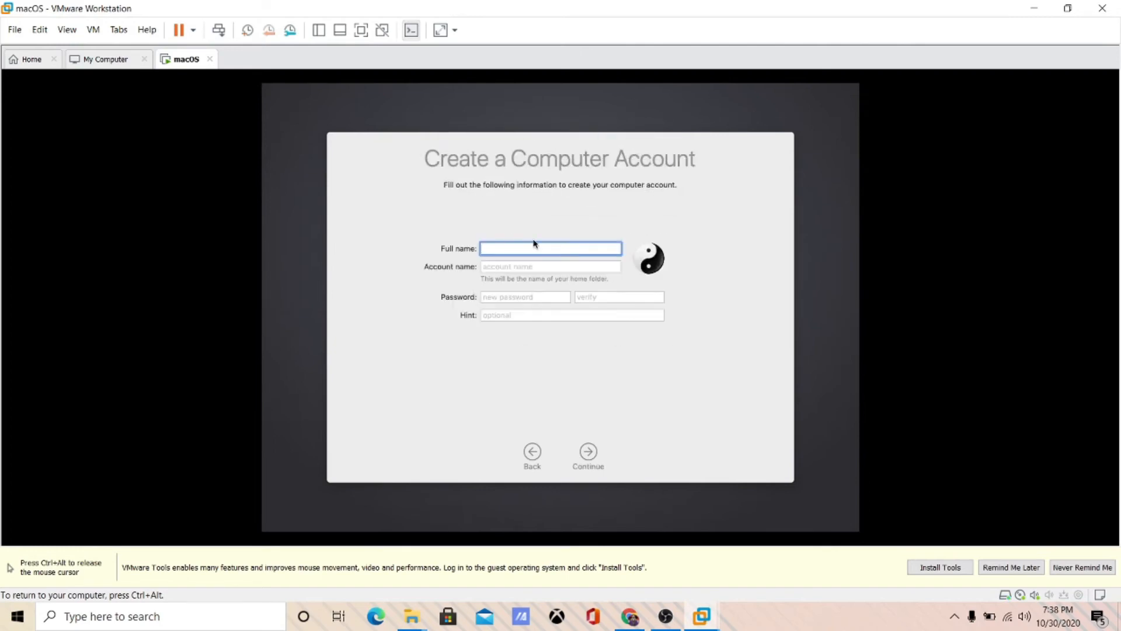
- Create the user account with full name, password and the hint 'PIN'
{"action": "type", "text": "Tje"}
{"action": "type", "text": "he"}
{"action": "type", "text": "INcred"}
{"action": "key", "text": "BackSpace"}
{"action": "key", "text": "BackSpace"}
{"action": "key", "text": "BackSpace"}
{"action": "key", "text": "BackSpace"}
{"action": "key", "text": "BackSpace"}
{"action": "type", "text": "ncredibleVee"}
{"action": "key", "text": "Tab"}
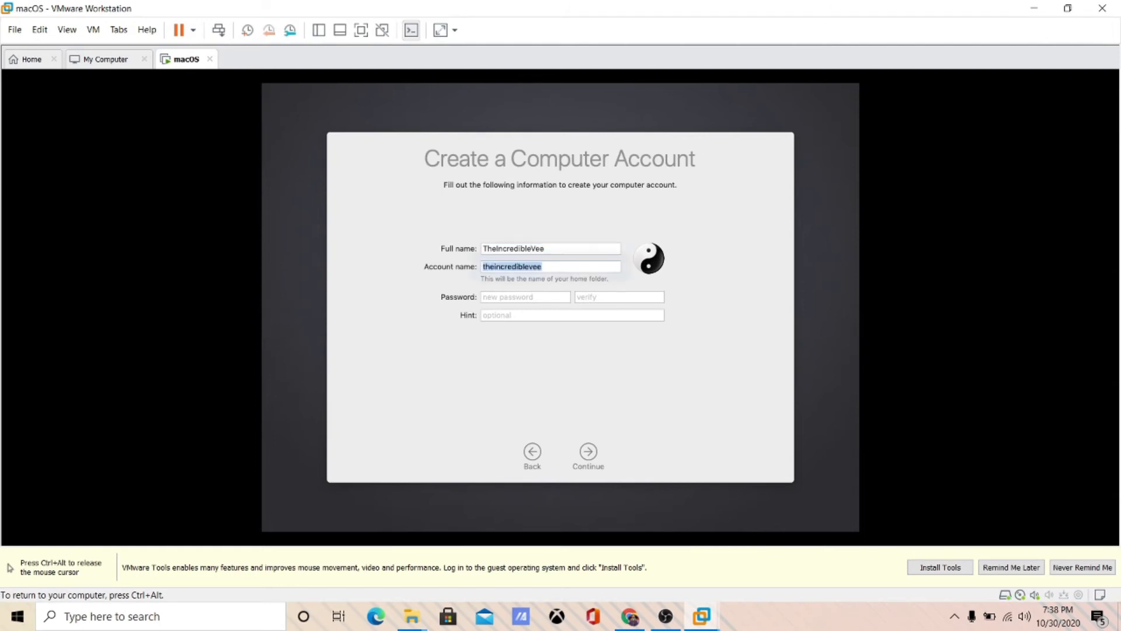
{"action": "key", "text": "Tab"}
{"action": "type", "text": "••••"}
{"action": "key", "text": "Tab"}
{"action": "type", "text": "••••"}
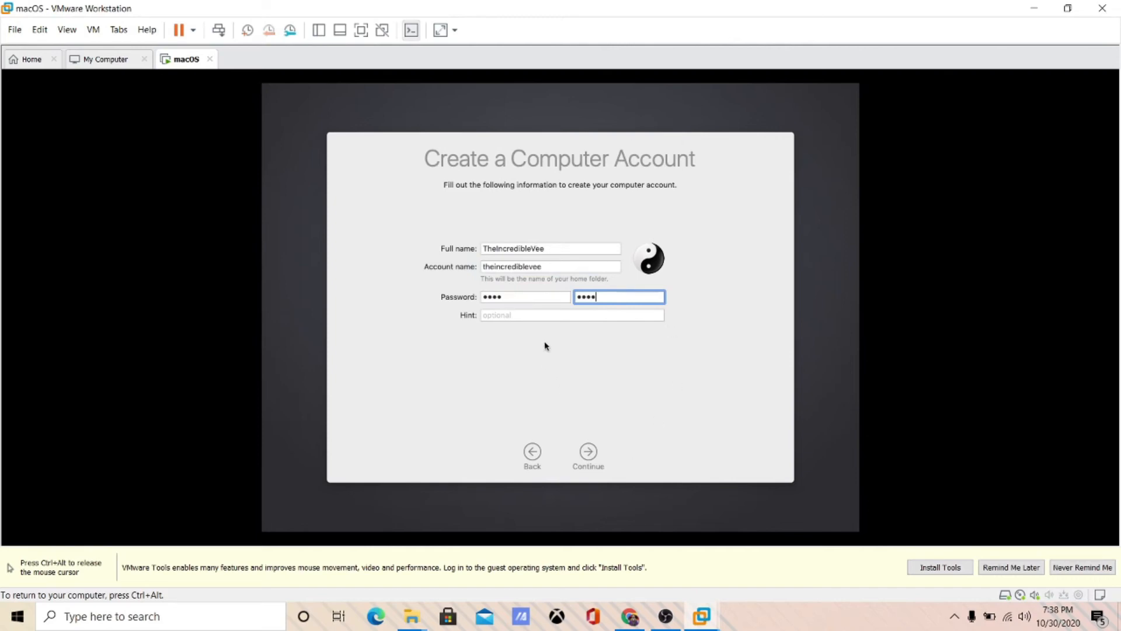
{"action": "left_click", "coordinate": [542, 317]}
{"action": "type", "text": "PIN"}
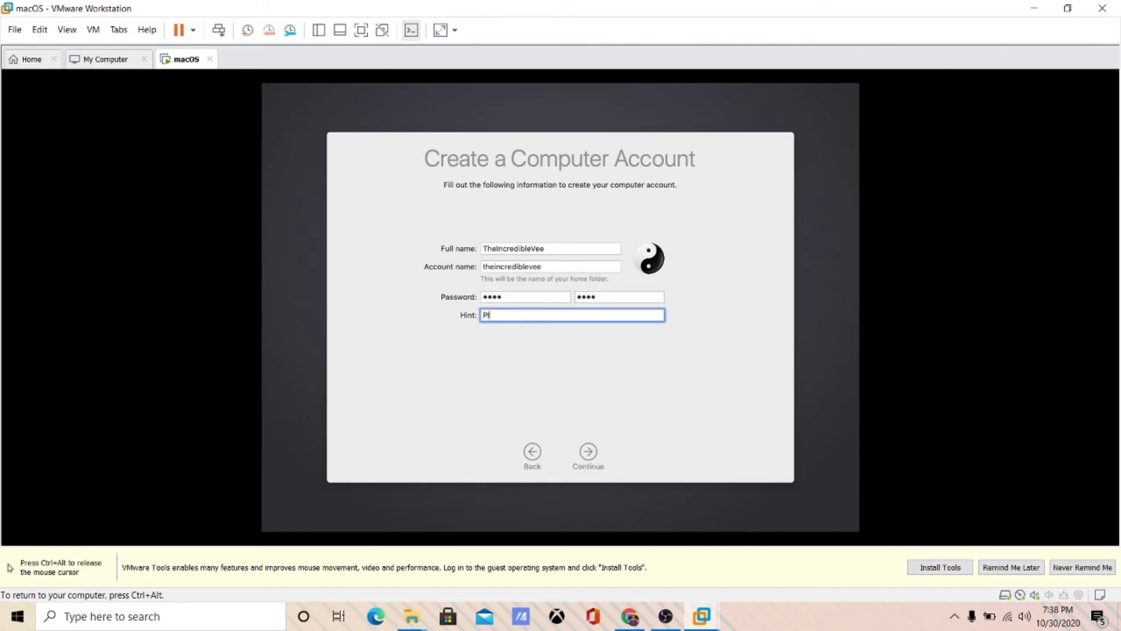
{"action": "left_click", "coordinate": [590, 464]}
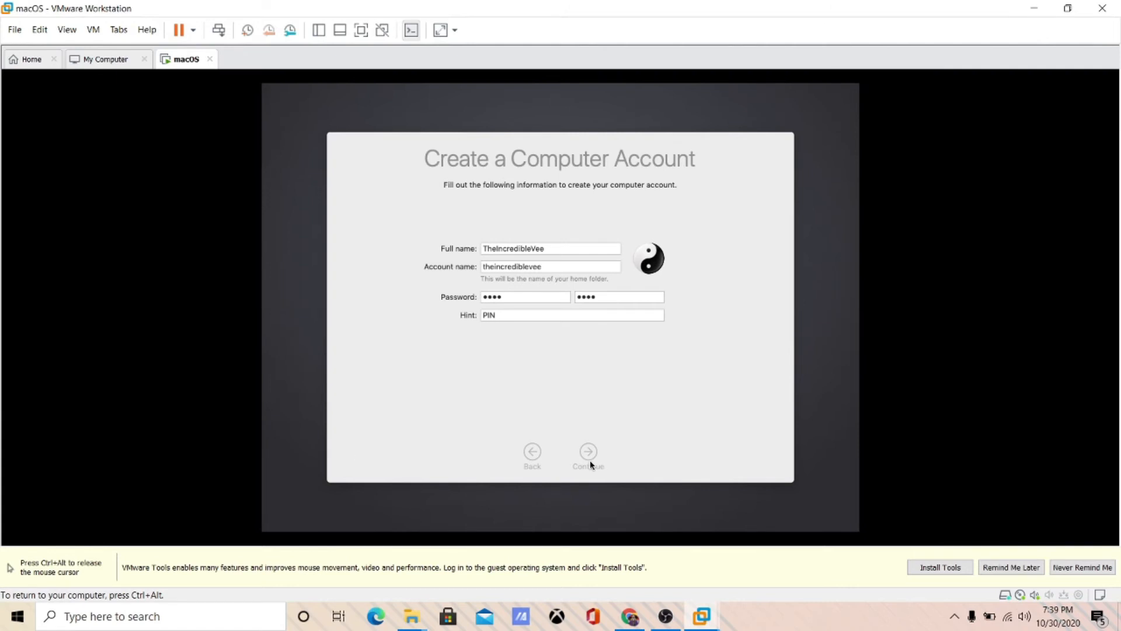
- Customize settings: turn on Location Services and stop sharing Mac analytics
{"action": "left_click", "coordinate": [589, 462]}
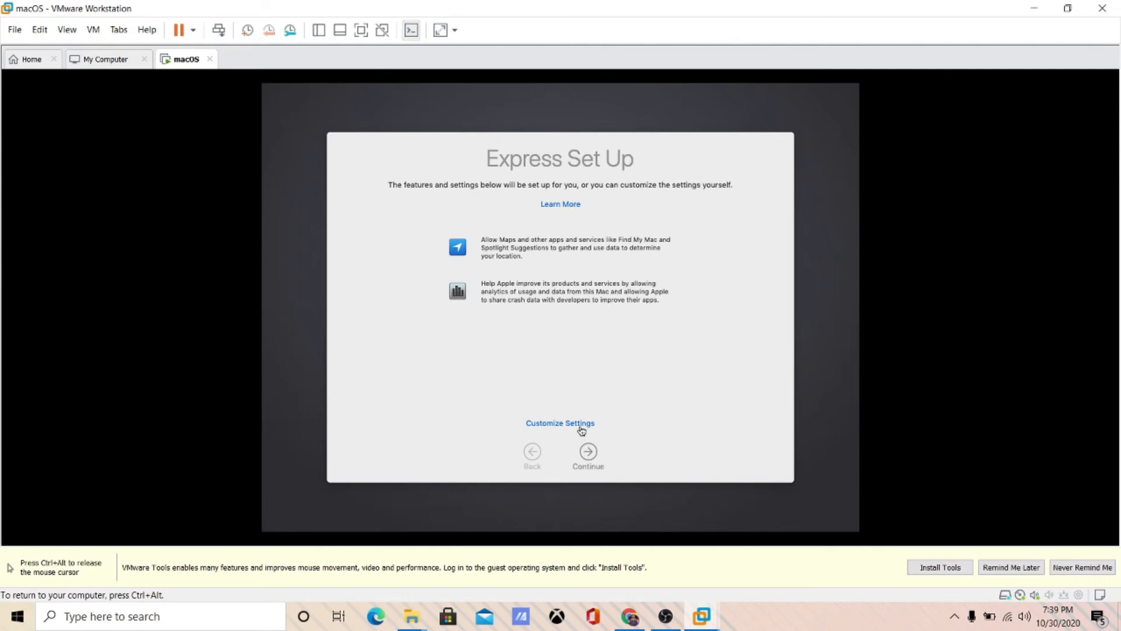
{"action": "left_click", "coordinate": [582, 428]}
{"action": "left_click", "coordinate": [493, 423]}
{"action": "left_click", "coordinate": [586, 453]}
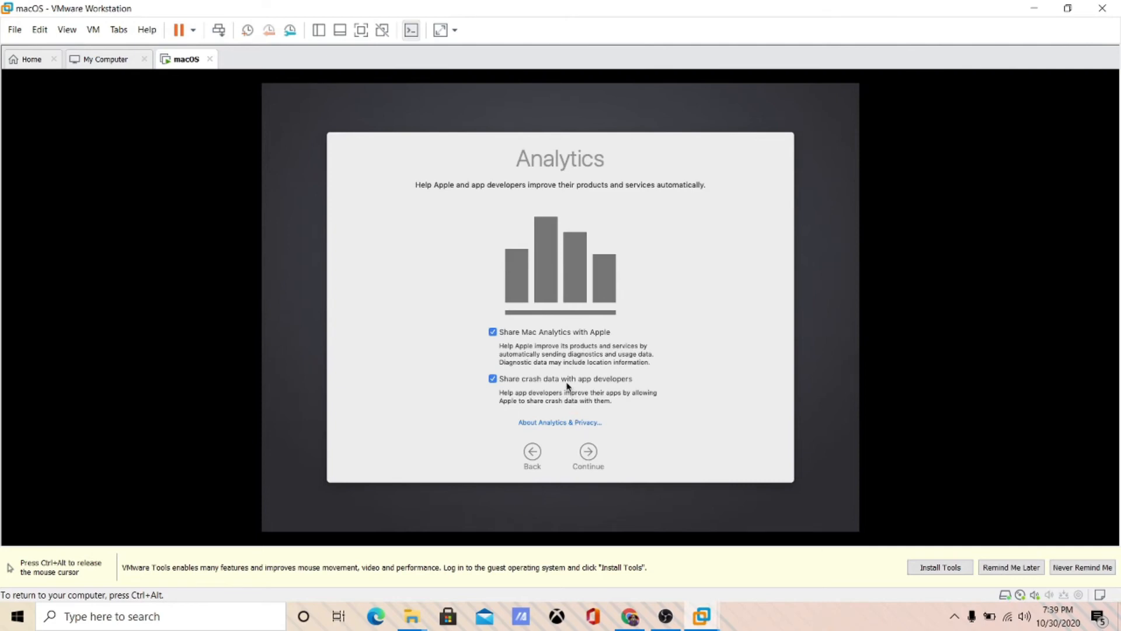
{"action": "left_click", "coordinate": [571, 332]}
{"action": "left_click", "coordinate": [588, 448]}
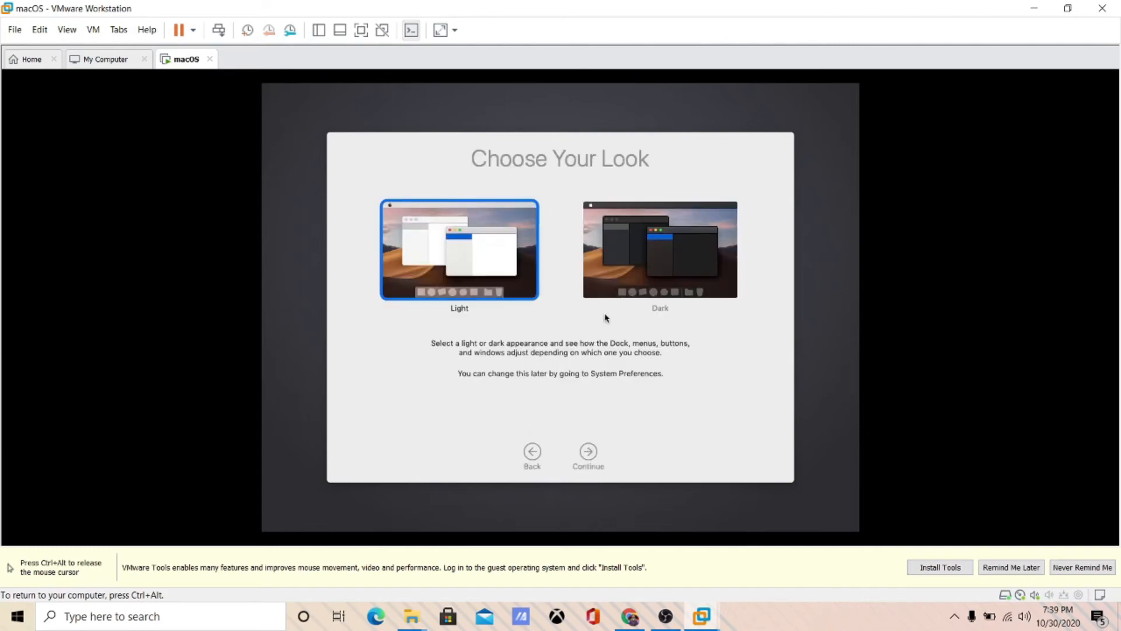
- Choose the Dark appearance to finish setup, then release input to the host
{"action": "left_click", "coordinate": [634, 262]}
{"action": "left_click", "coordinate": [596, 451]}
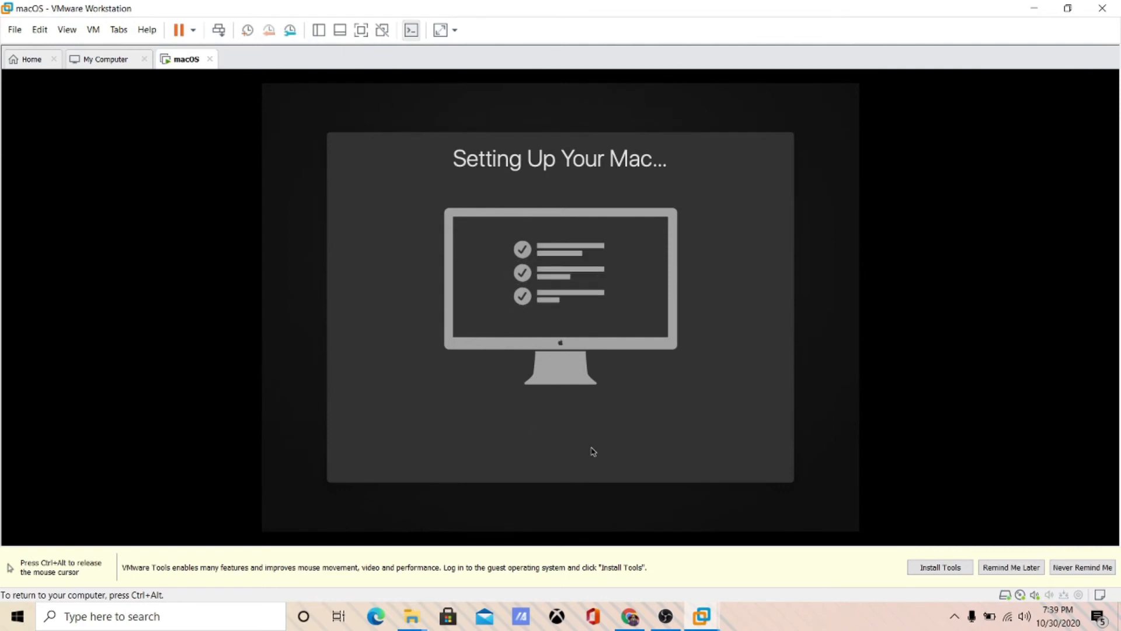
{"action": "key", "text": "ctrl+alt"}
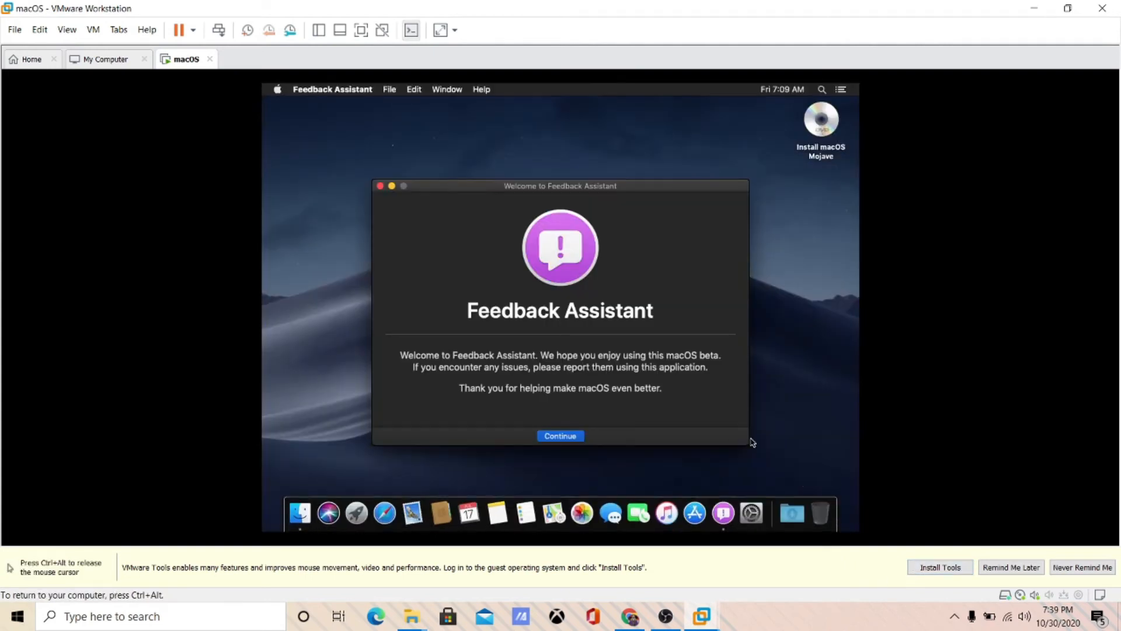
- Attempt Install VMware Tools and dismiss the CD/DVD in-use errors
{"action": "left_click", "coordinate": [940, 567]}
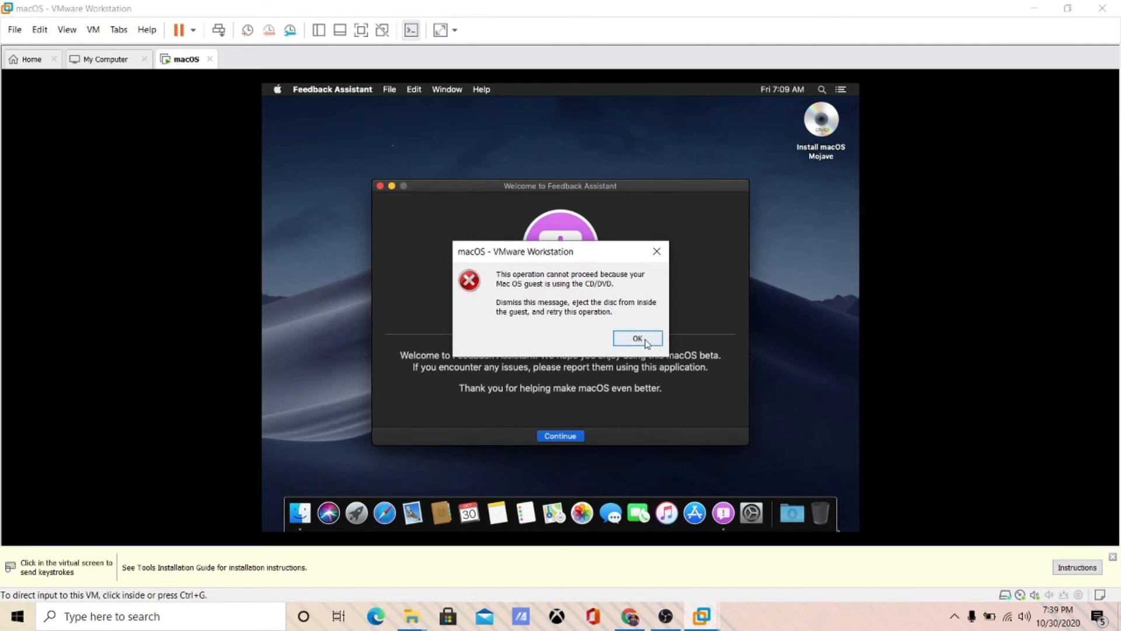
{"action": "left_click", "coordinate": [617, 337]}
{"action": "left_click", "coordinate": [637, 327]}
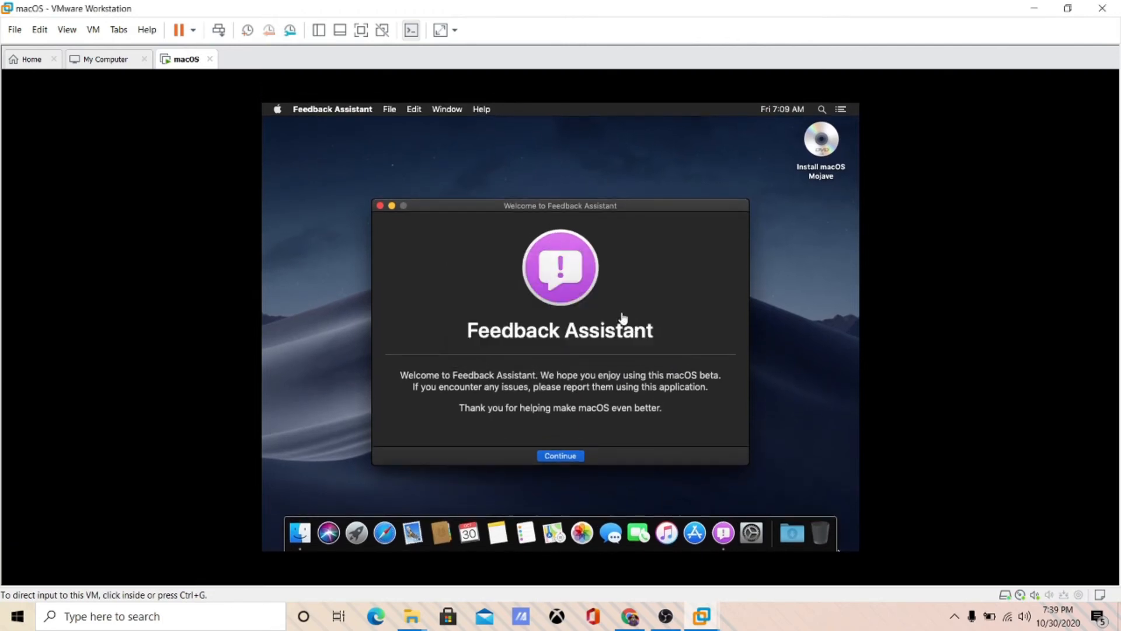
- Try disconnecting the CD/DVD (SATA) drive and dismiss the resulting errors
{"action": "left_click", "coordinate": [95, 30]}
{"action": "mouse_move", "coordinate": [132, 67]}
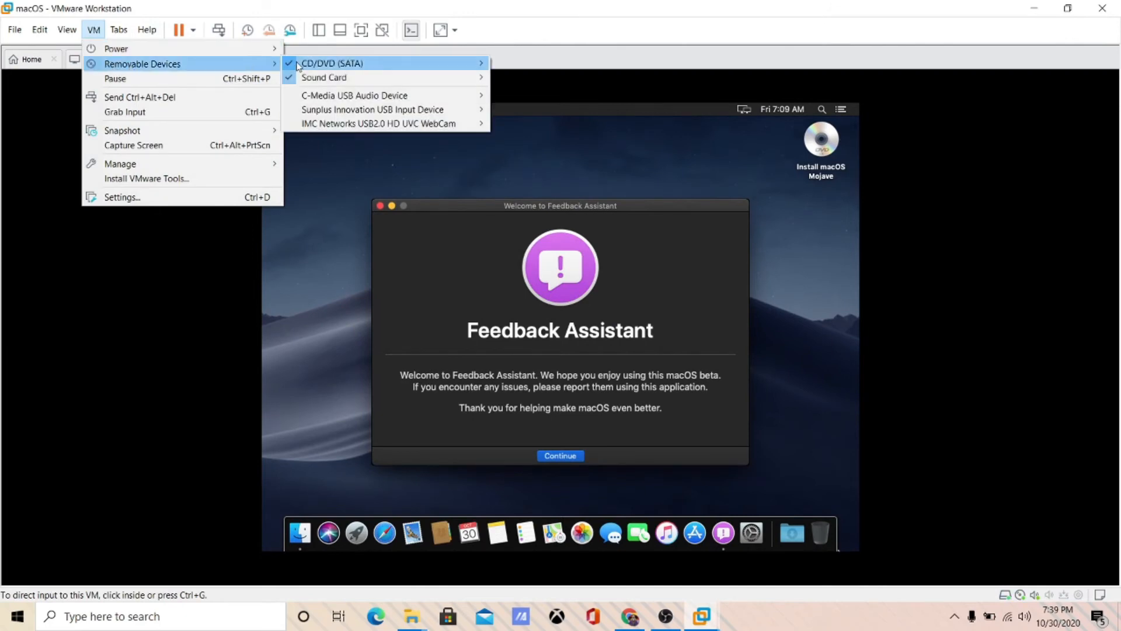
{"action": "mouse_move", "coordinate": [311, 68]}
{"action": "left_click", "coordinate": [508, 66]}
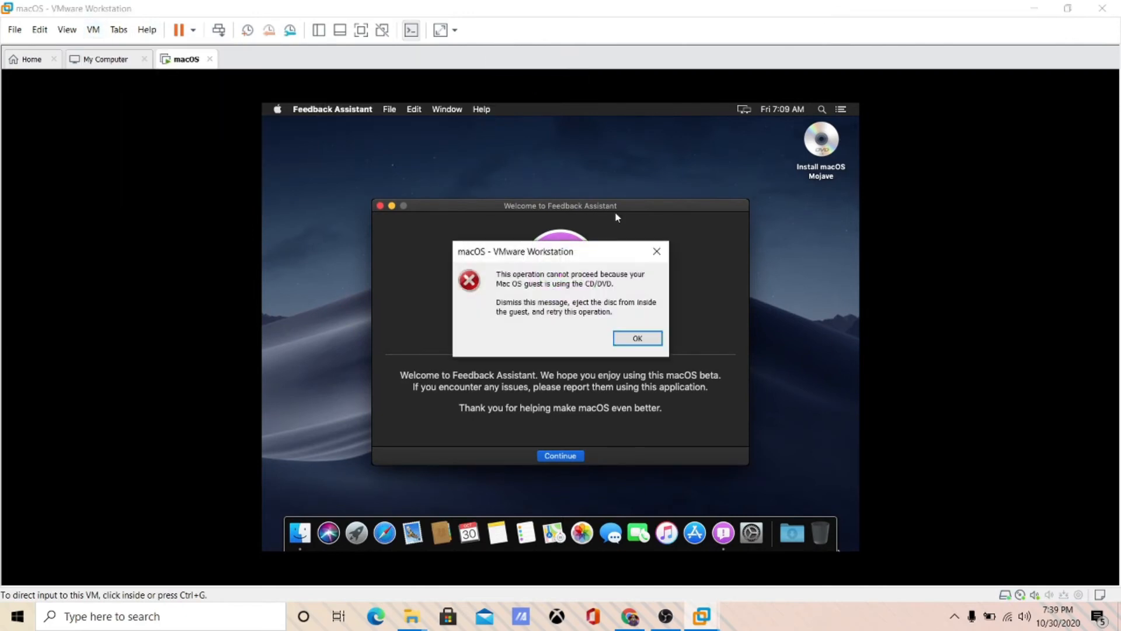
{"action": "left_click", "coordinate": [634, 340]}
{"action": "left_click", "coordinate": [634, 334]}
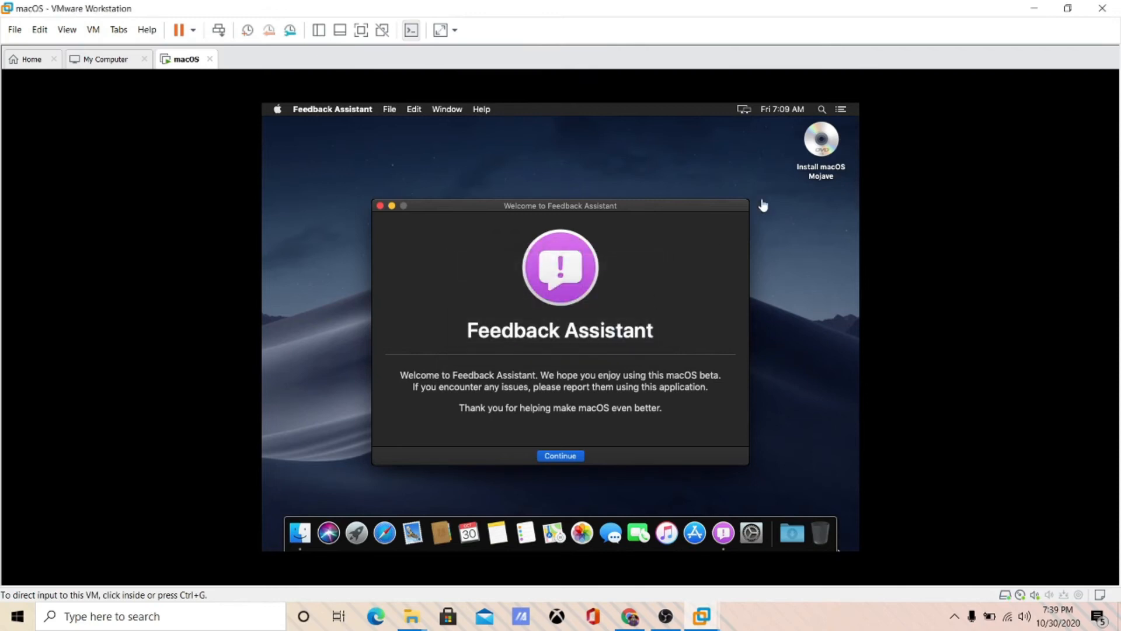
- Eject the Install macOS Mojave disc from the guest desktop
{"action": "right_click", "coordinate": [821, 149]}
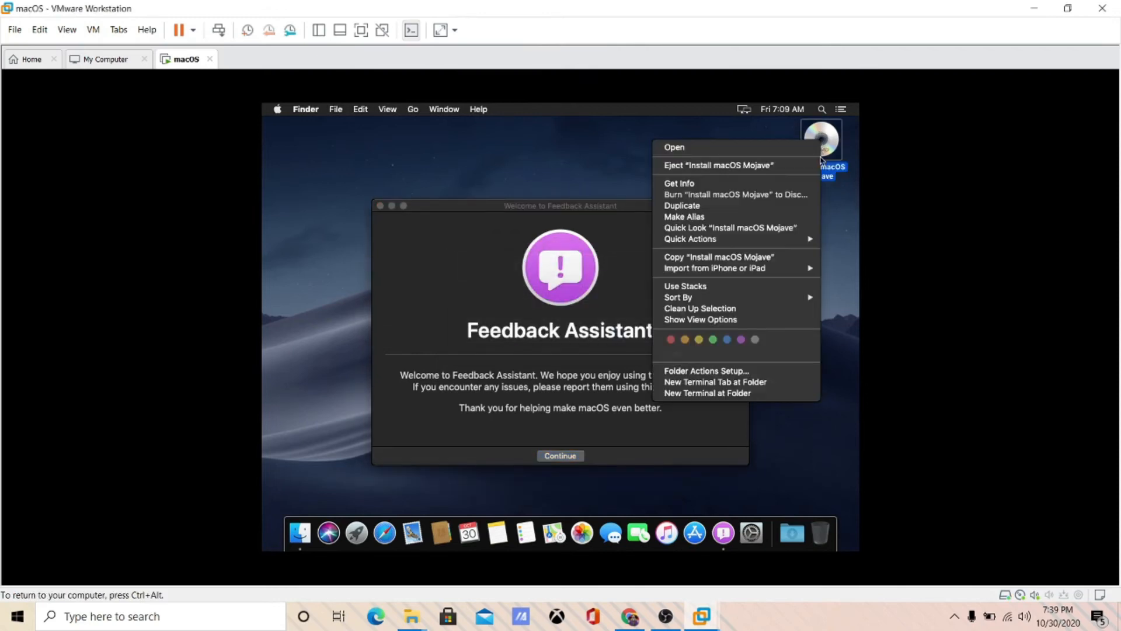
{"action": "left_click", "coordinate": [730, 166]}
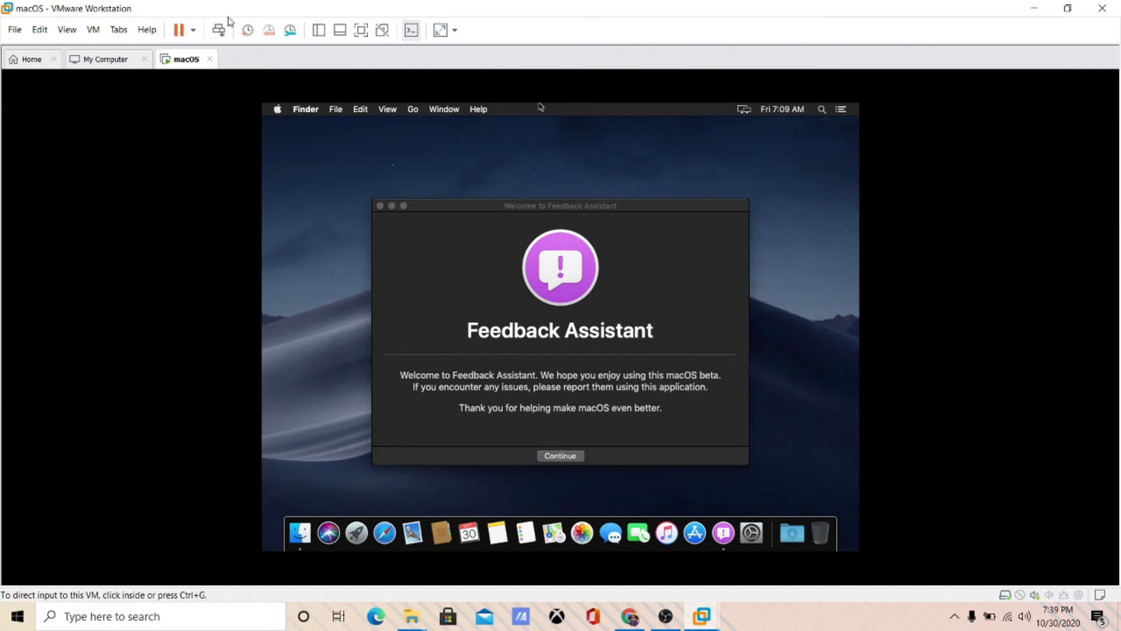
{"action": "left_click", "coordinate": [93, 29]}
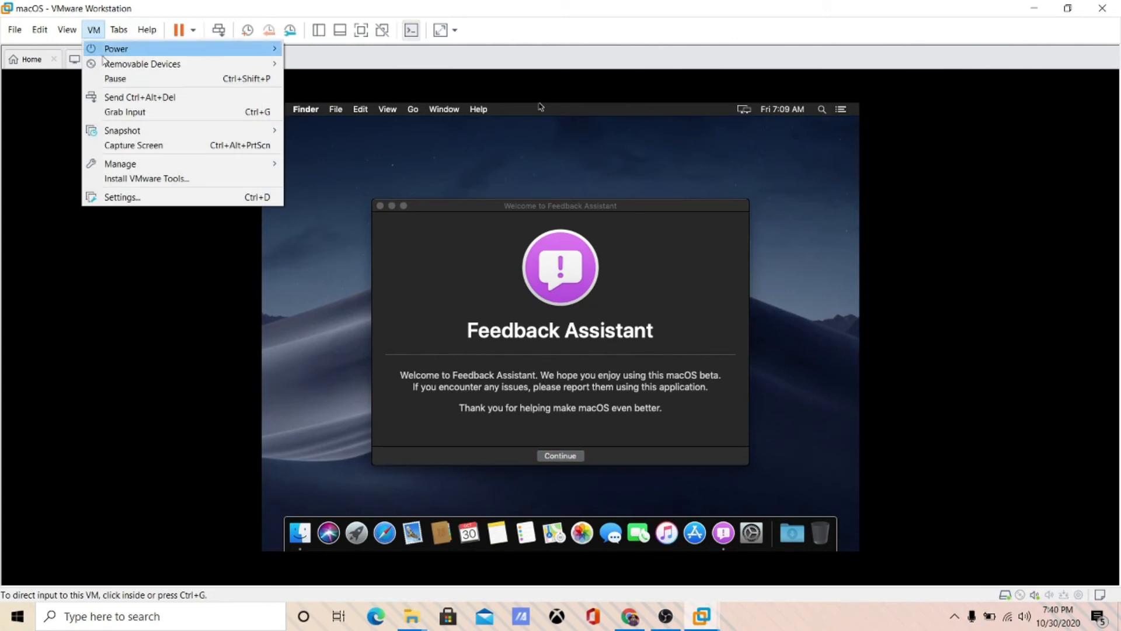
- Run the Install VMware Tools package to the default location, authorising with the password
{"action": "left_click", "coordinate": [143, 179]}
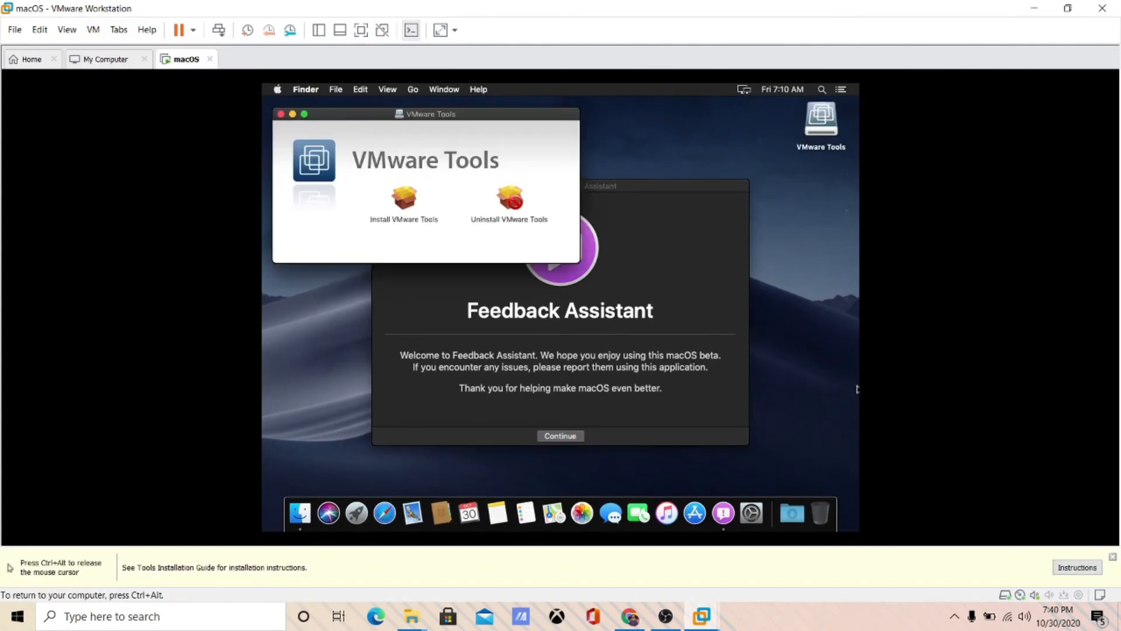
{"action": "left_click", "coordinate": [392, 200]}
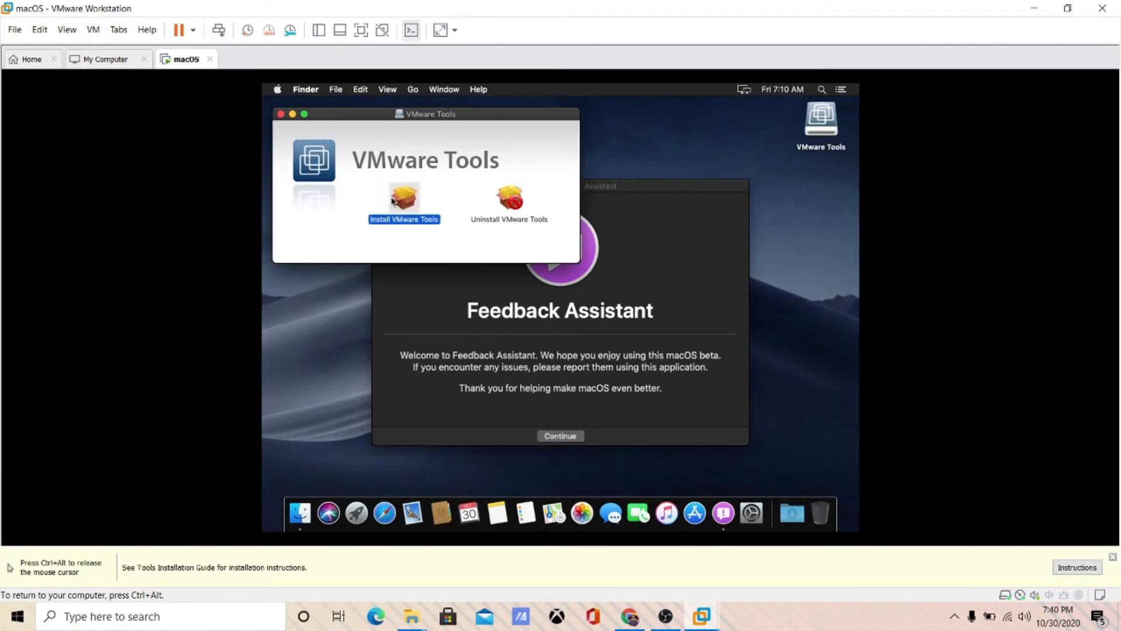
{"action": "double_click", "coordinate": [392, 201]}
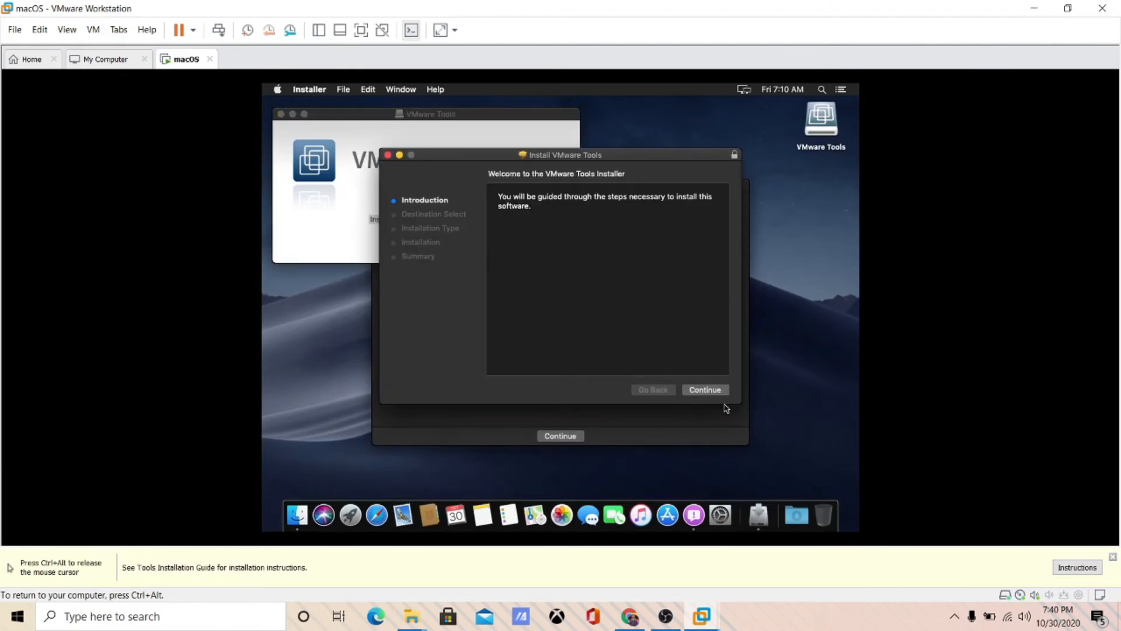
{"action": "left_click", "coordinate": [719, 392]}
{"action": "left_click", "coordinate": [718, 392]}
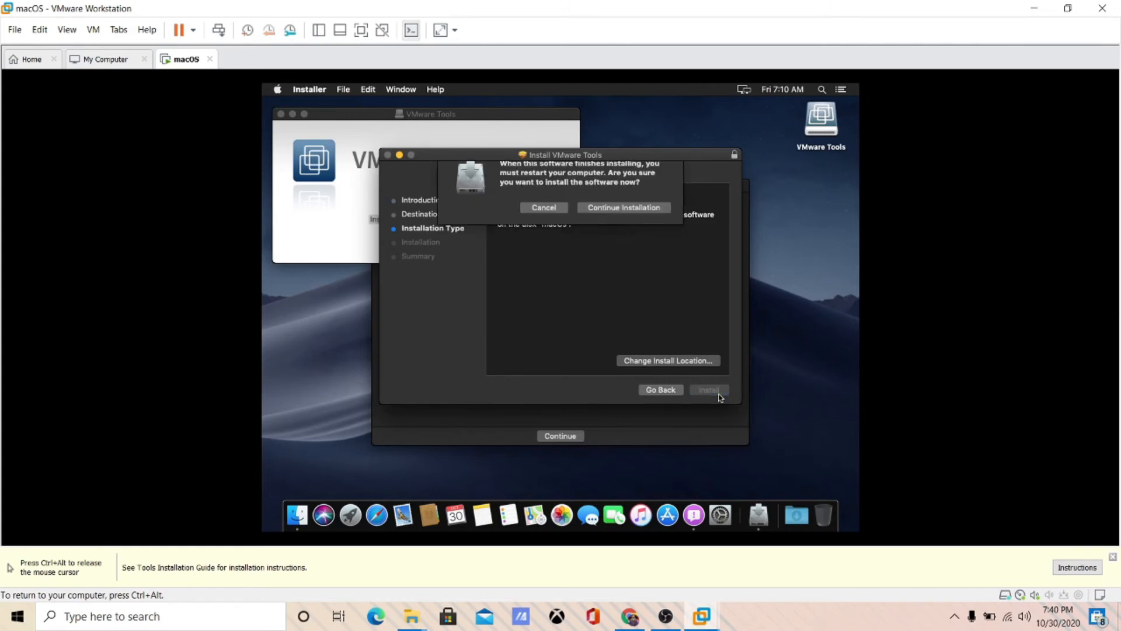
{"action": "left_click", "coordinate": [632, 223]}
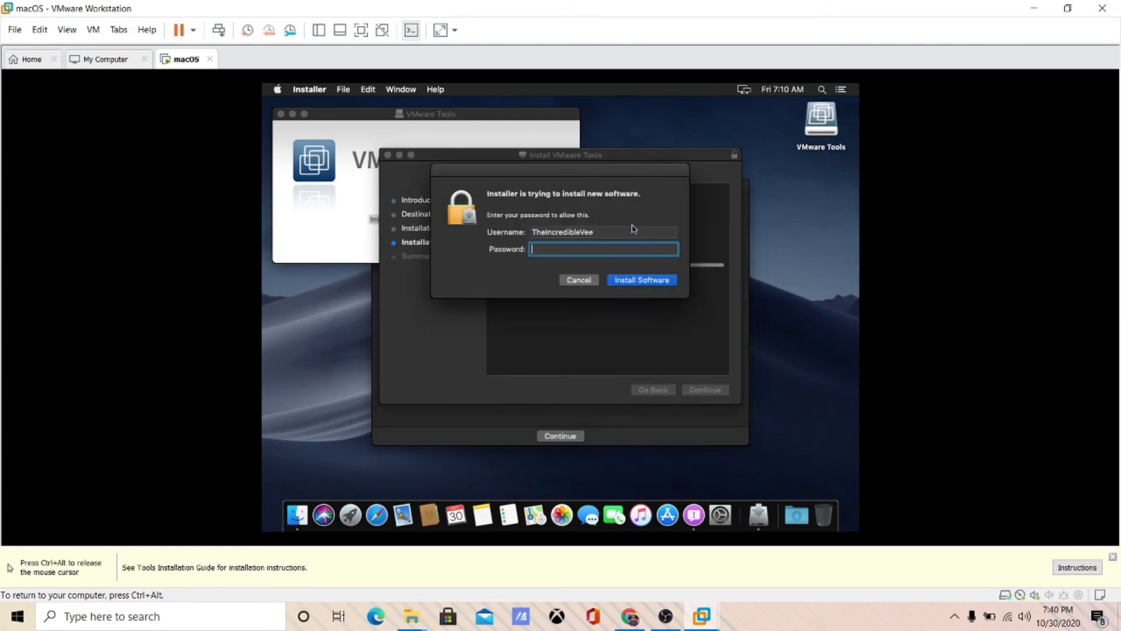
{"action": "type", "text": "•••••"}
{"action": "key", "text": "Return"}
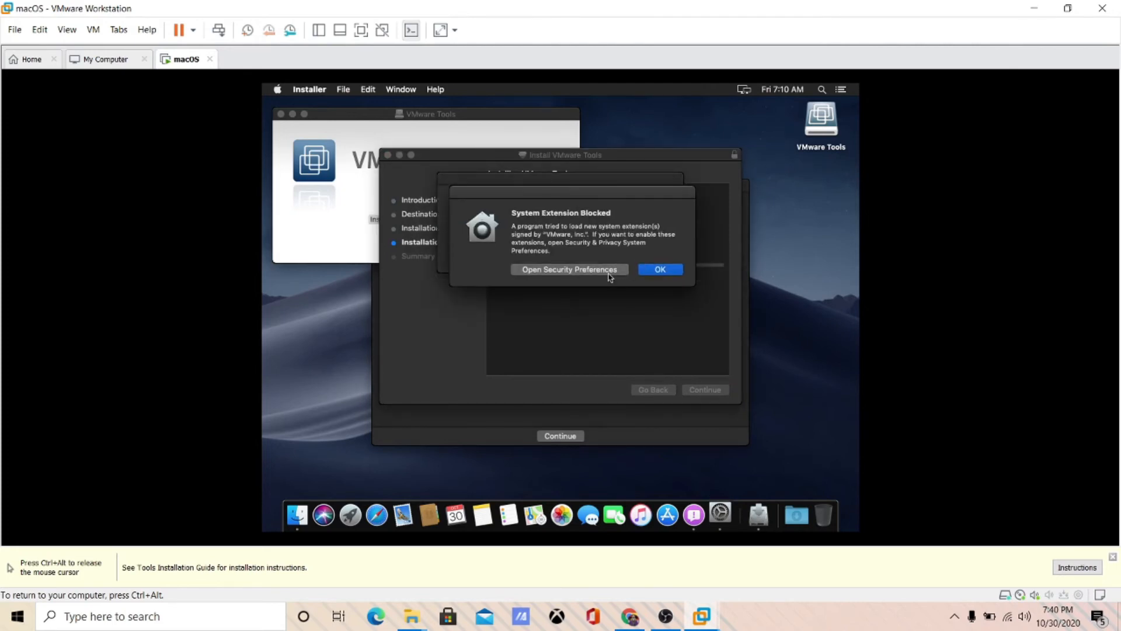
- Unlock Security & Privacy and allow VMware, Inc. system software to load
{"action": "left_click", "coordinate": [610, 274]}
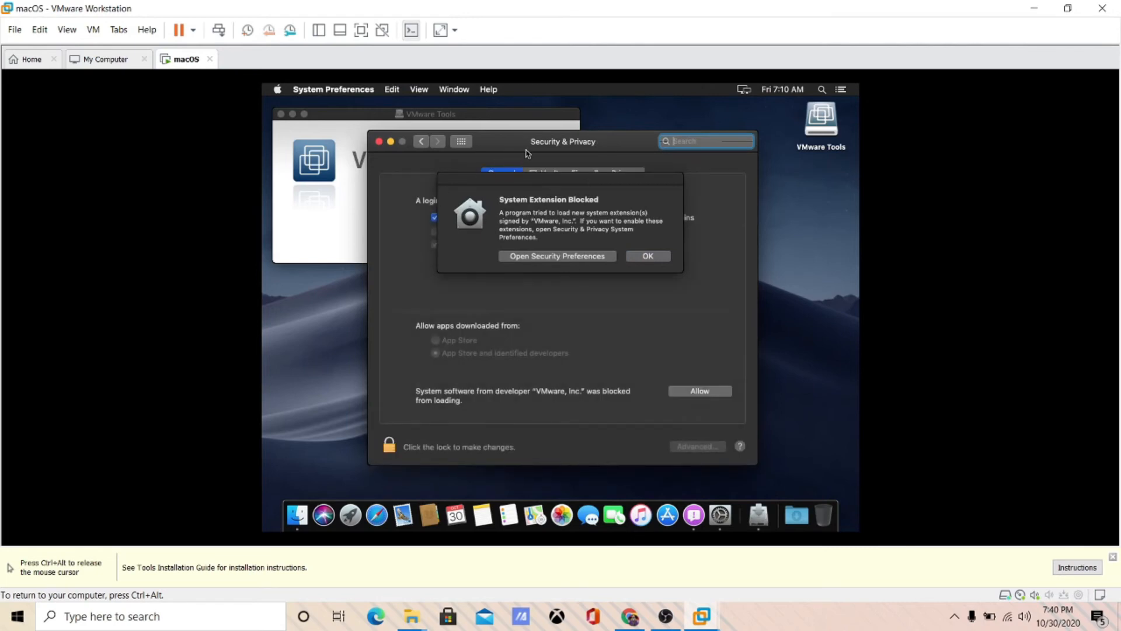
{"action": "left_click_drag", "start_coordinate": [514, 173], "coordinate": [510, 153]}
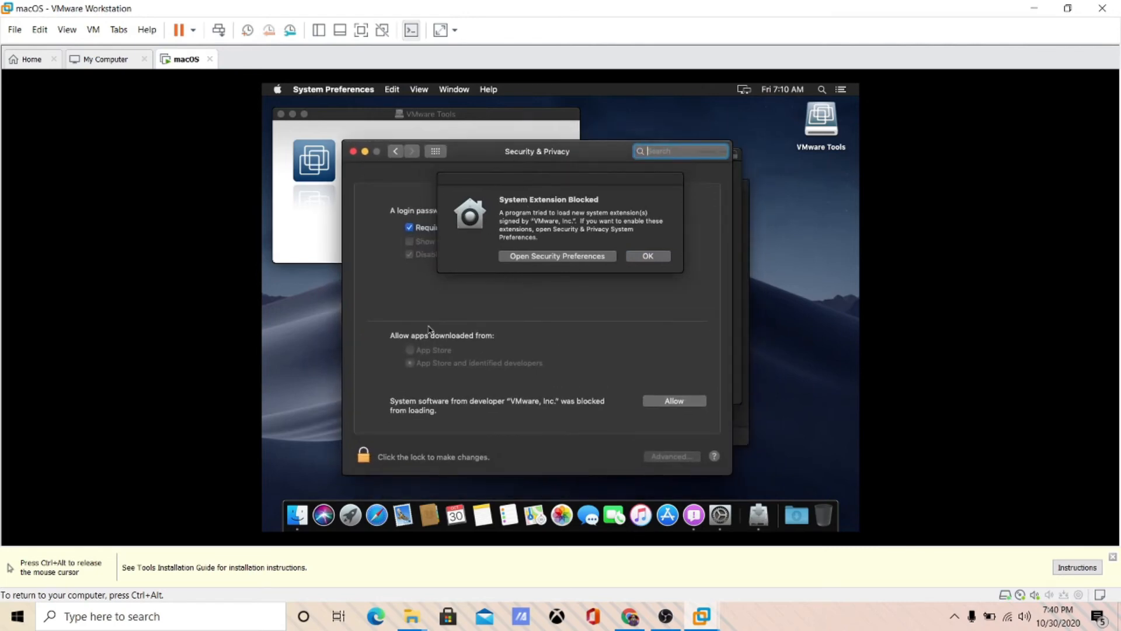
{"action": "left_click", "coordinate": [362, 457]}
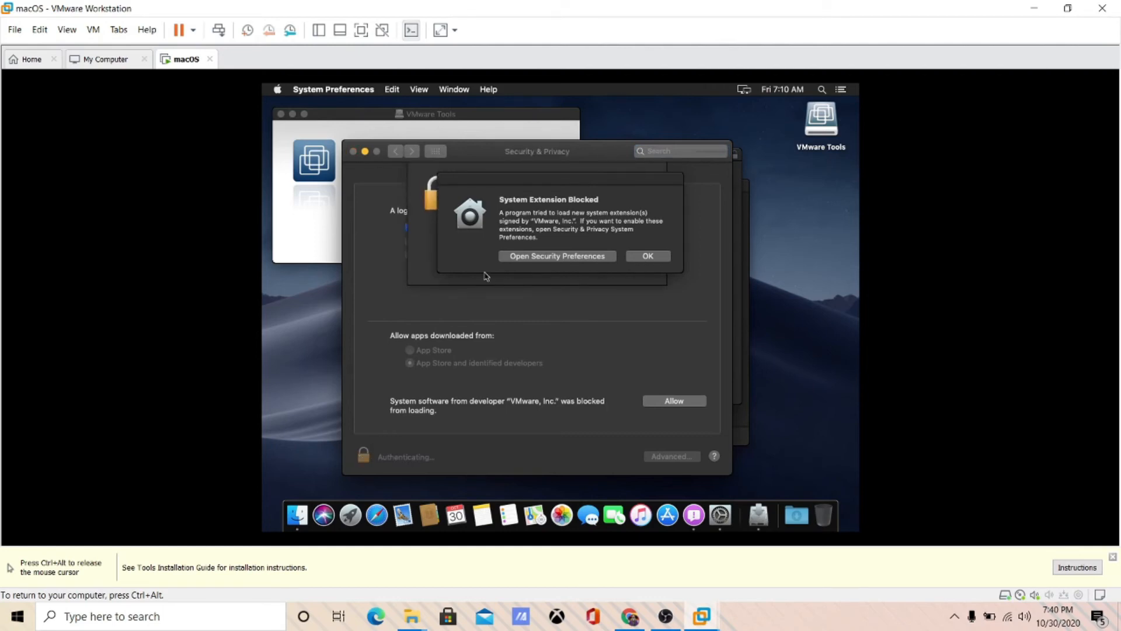
{"action": "left_click", "coordinate": [642, 258]}
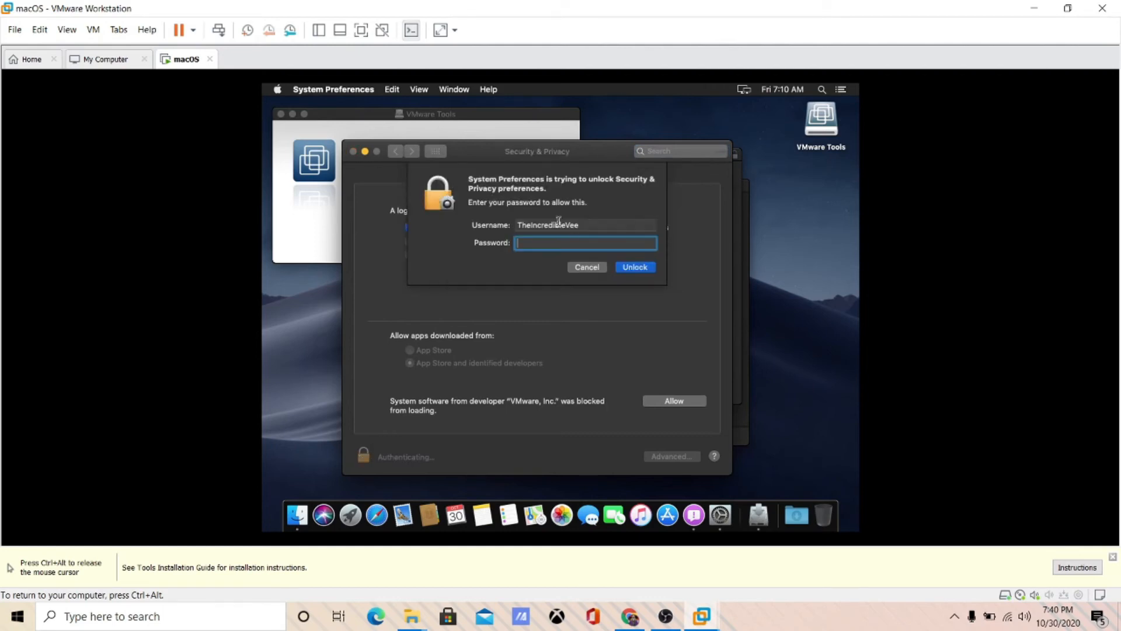
{"action": "type", "text": "••••"}
{"action": "key", "text": "Return"}
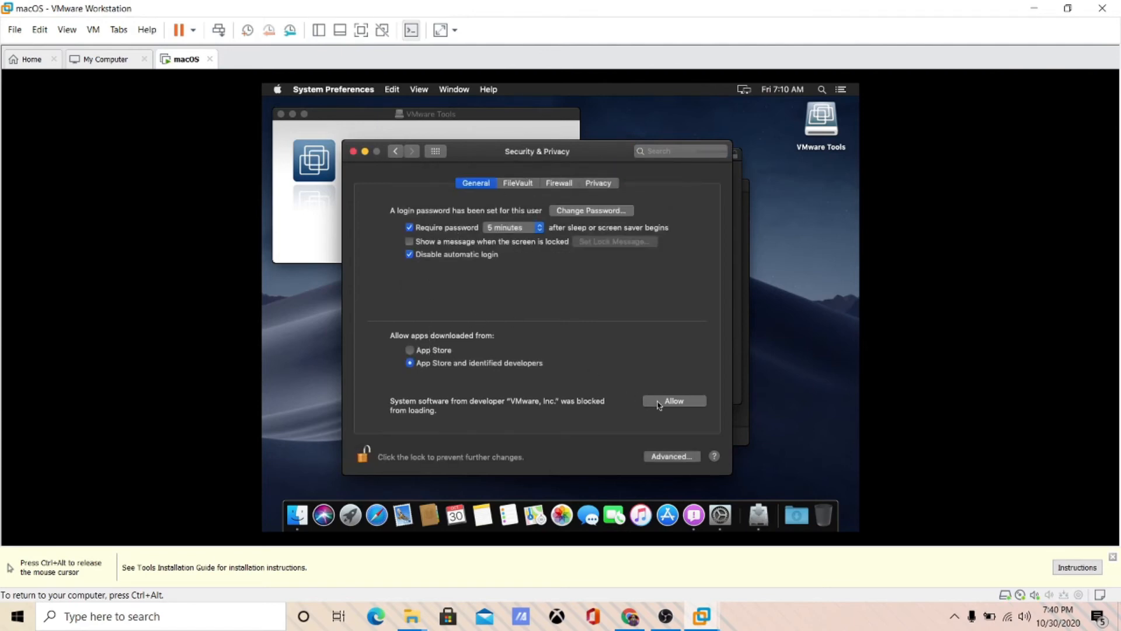
{"action": "left_click", "coordinate": [661, 405]}
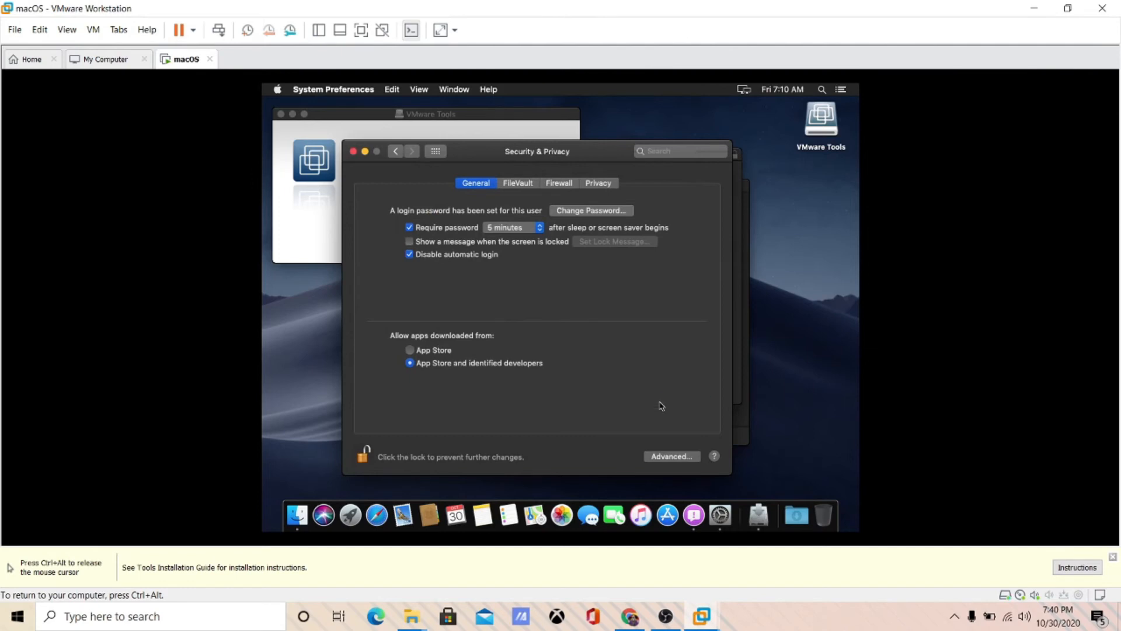
- Close Security & Privacy, release input with Ctrl+Alt, and view the guest full screen
{"action": "left_click", "coordinate": [353, 151]}
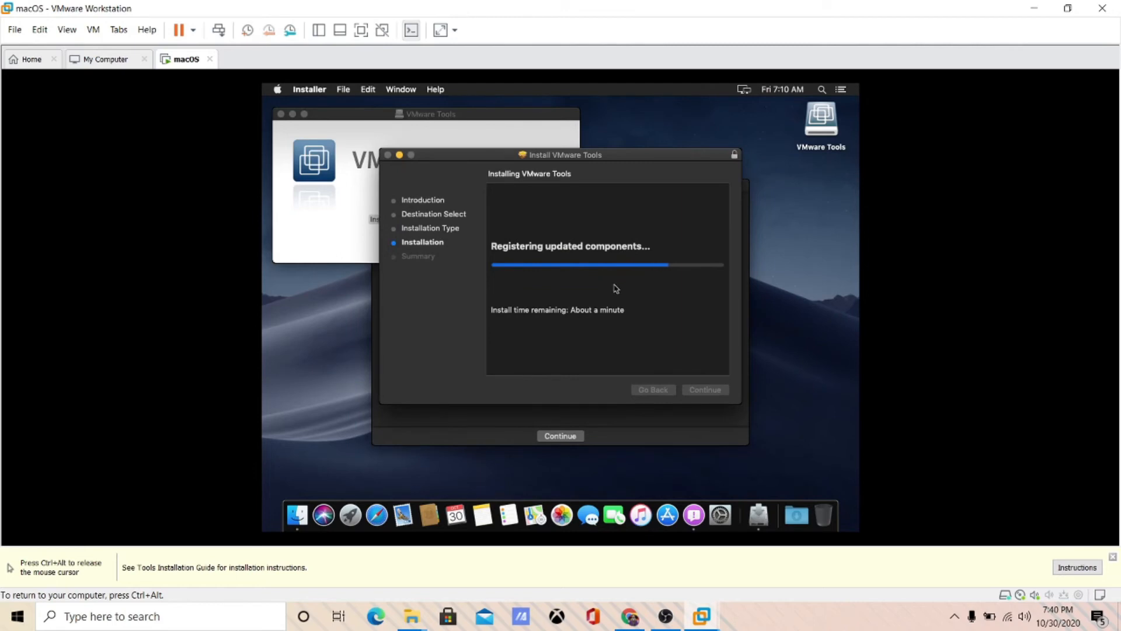
{"action": "key", "text": "ctrl+alt"}
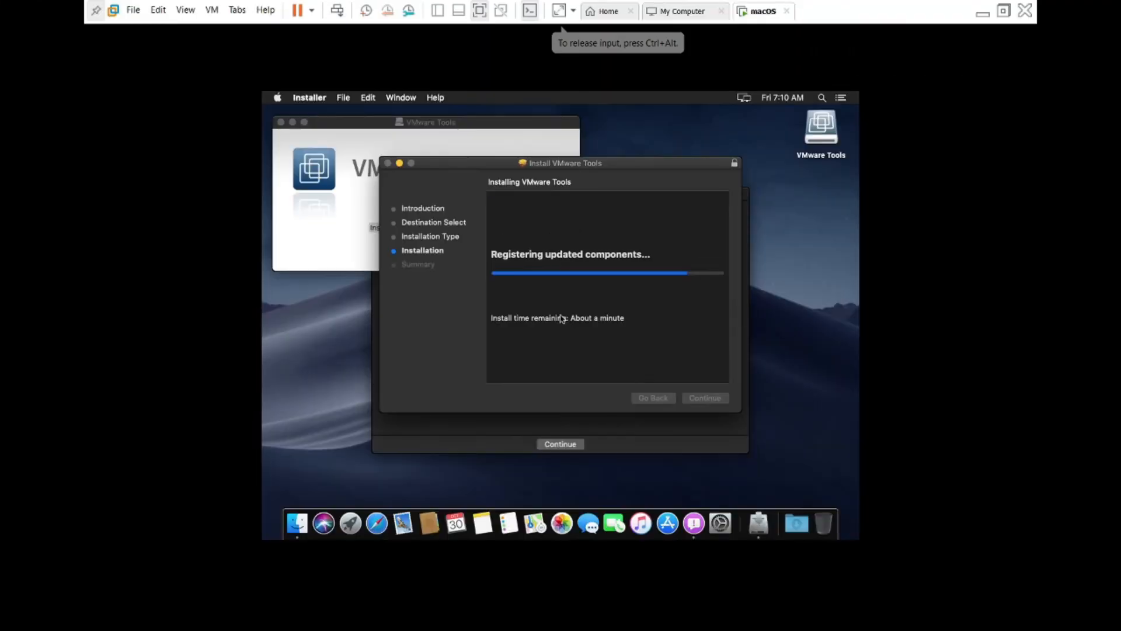
{"action": "left_click", "coordinate": [362, 31]}
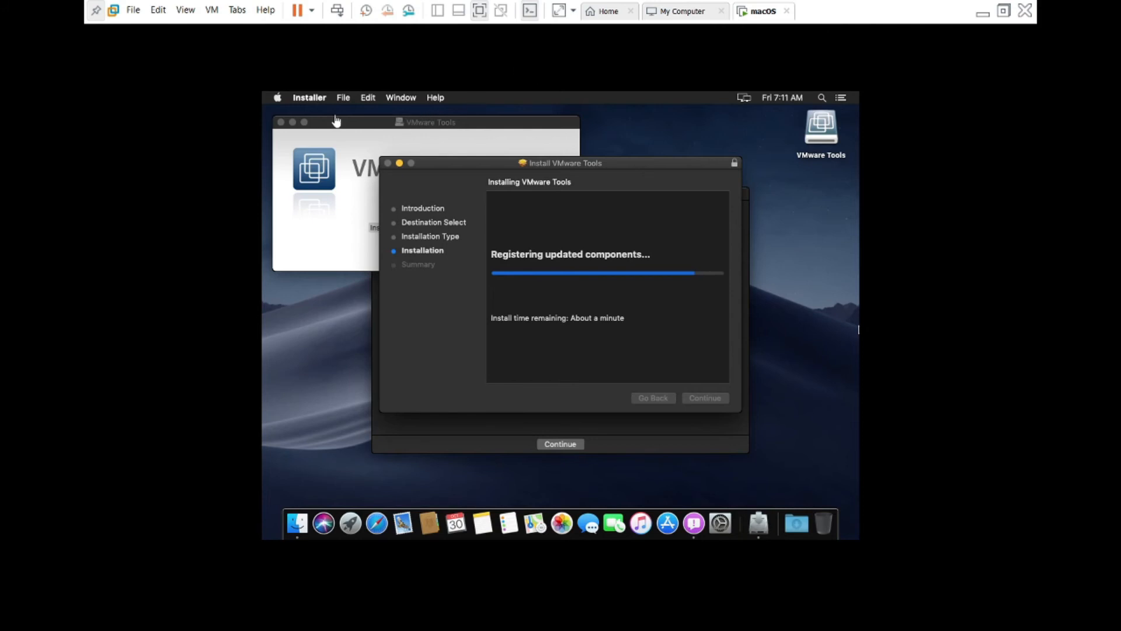
{"action": "left_click", "coordinate": [278, 97]}
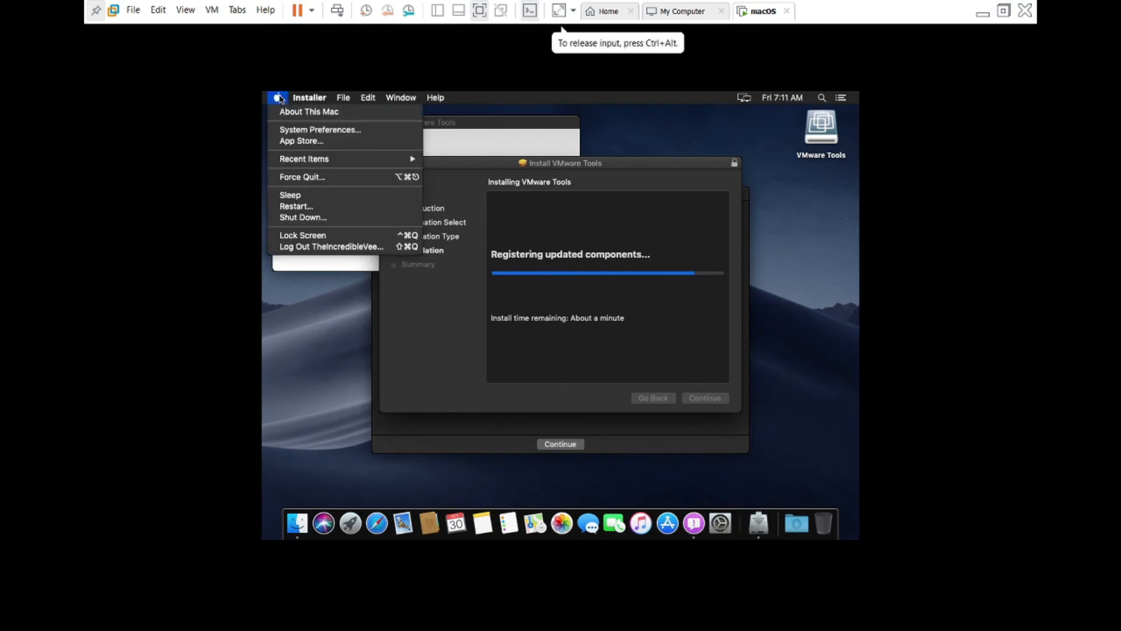
{"action": "left_click", "coordinate": [393, 321]}
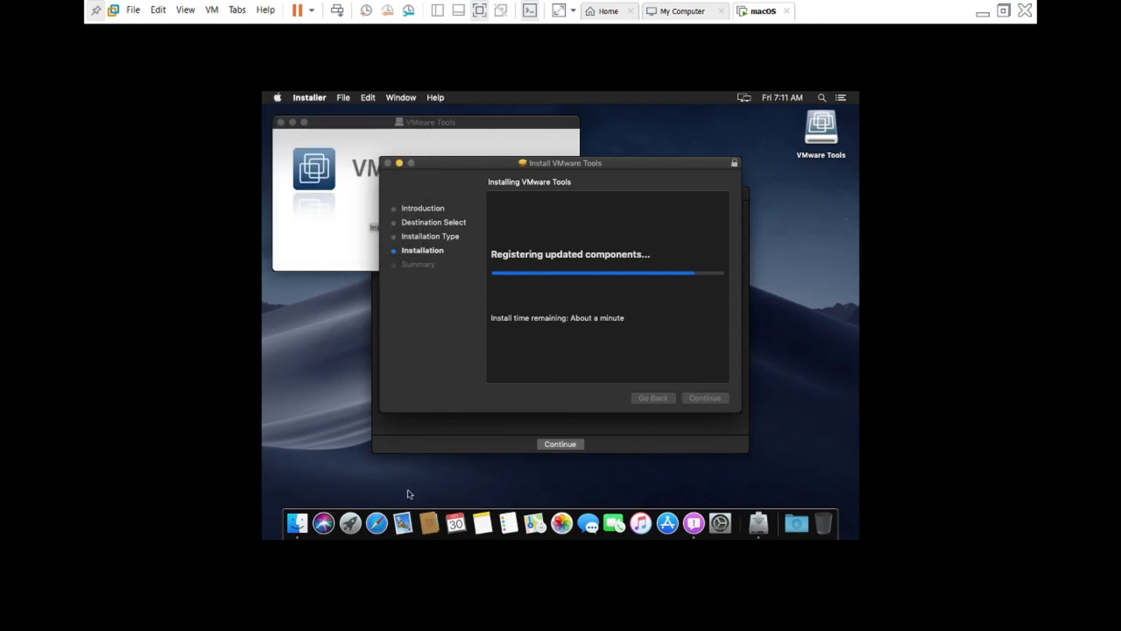
- Launch Terminal from Launchpad and move its window lower left
{"action": "left_click", "coordinate": [351, 524]}
{"action": "type", "text": "ter"}
{"action": "key", "text": "Return"}
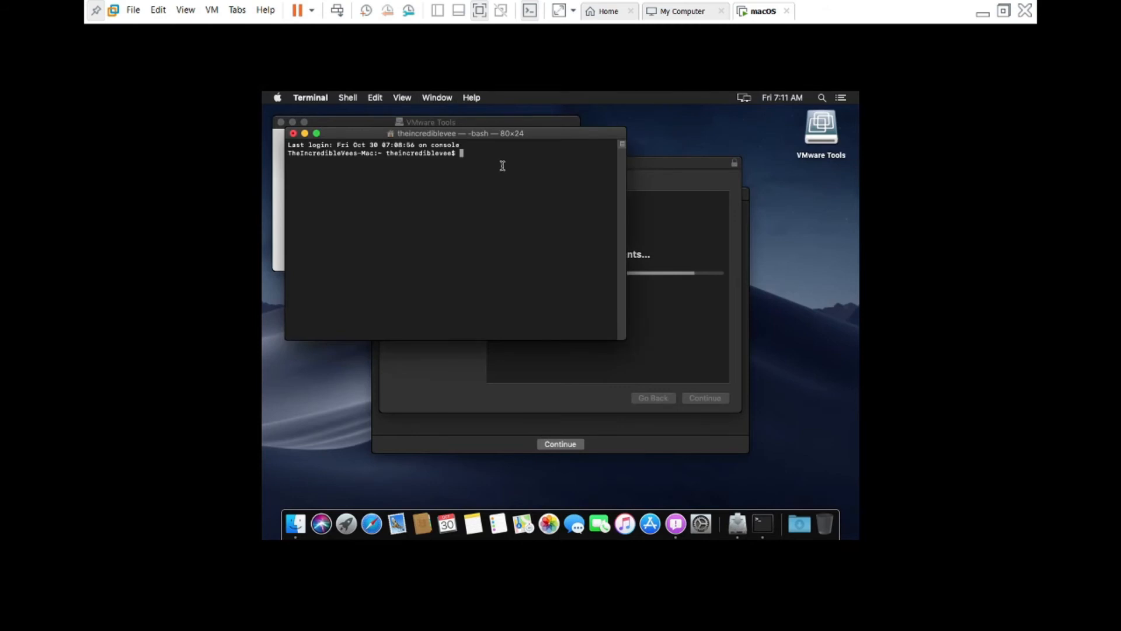
{"action": "left_click_drag", "start_coordinate": [497, 135], "coordinate": [572, 262]}
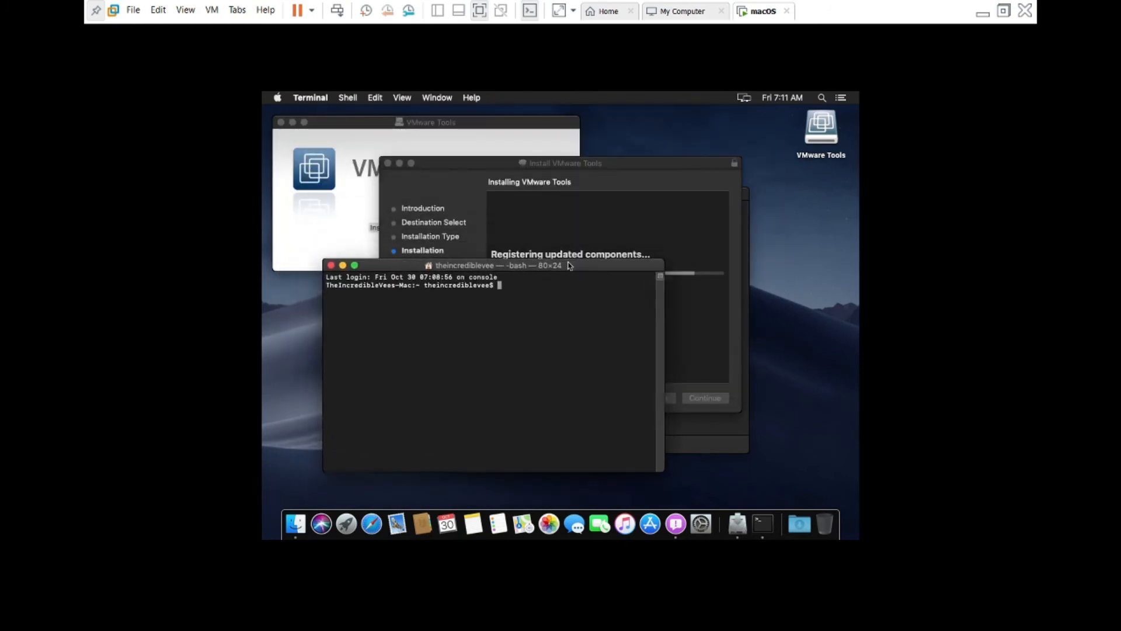
- Type the sudo VMware Tools vmware-resolutionSet 1920 1080 command, then return to the installer
{"action": "type", "text": "sudo/Library"}
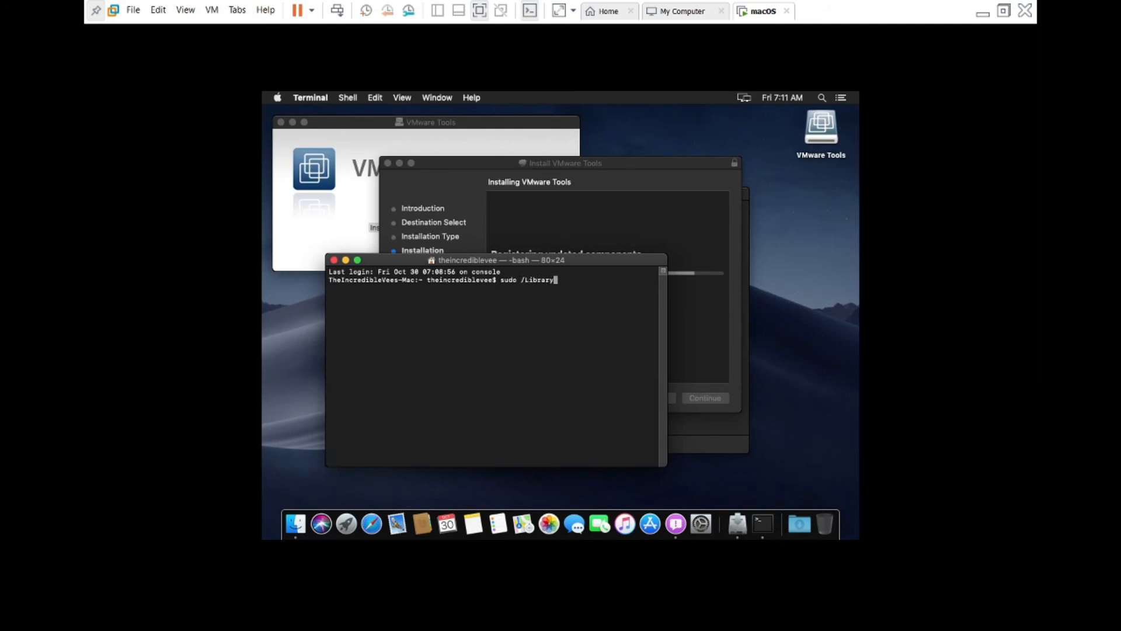
{"action": "type", "text": "/"}
{"action": "type", "text": "App"}
{"action": "type", "text": "licatio"}
{"action": "type", "text": "ns"}
{"action": "type", "text": "Suppor"}
{"action": "key", "text": "Left"}
{"action": "key", "text": "Left"}
{"action": "key", "text": "Left"}
{"action": "key", "text": "Left"}
{"action": "key", "text": "Left"}
{"action": "key", "text": "Left"}
{"action": "key", "text": "Right"}
{"action": "key", "text": "Right"}
{"action": "key", "text": "Right"}
{"action": "key", "text": "Right"}
{"action": "key", "text": "Right"}
{"action": "key", "text": "Right"}
{"action": "key", "text": "Right"}
{"action": "type", "text": "/VMware\\ Tools/vm"}
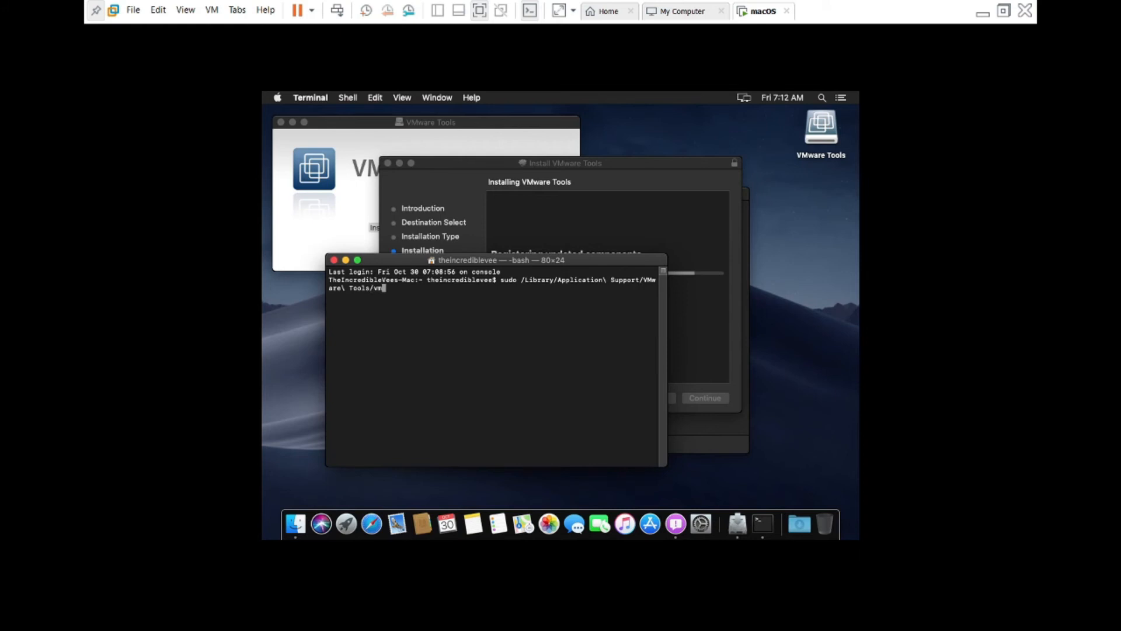
{"action": "type", "text": "ware-resolutionSe"}
{"action": "key", "text": "Tab"}
{"action": "type", "text": "1920"}
{"action": "type", "text": "-"}
{"action": "type", "text": "1080"}
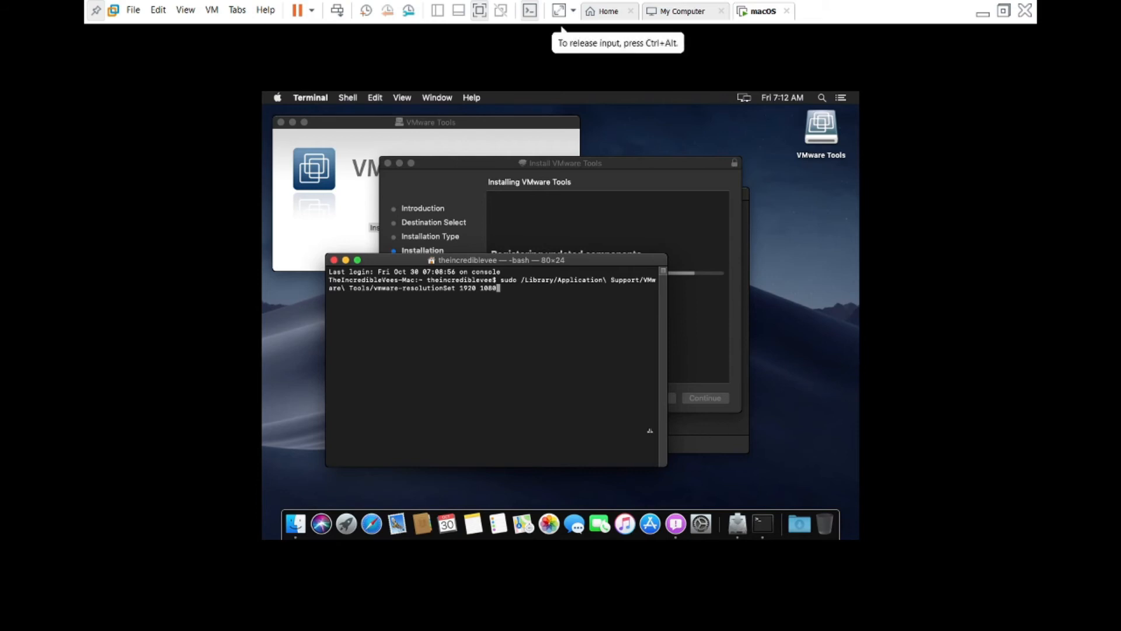
{"action": "left_click", "coordinate": [586, 217]}
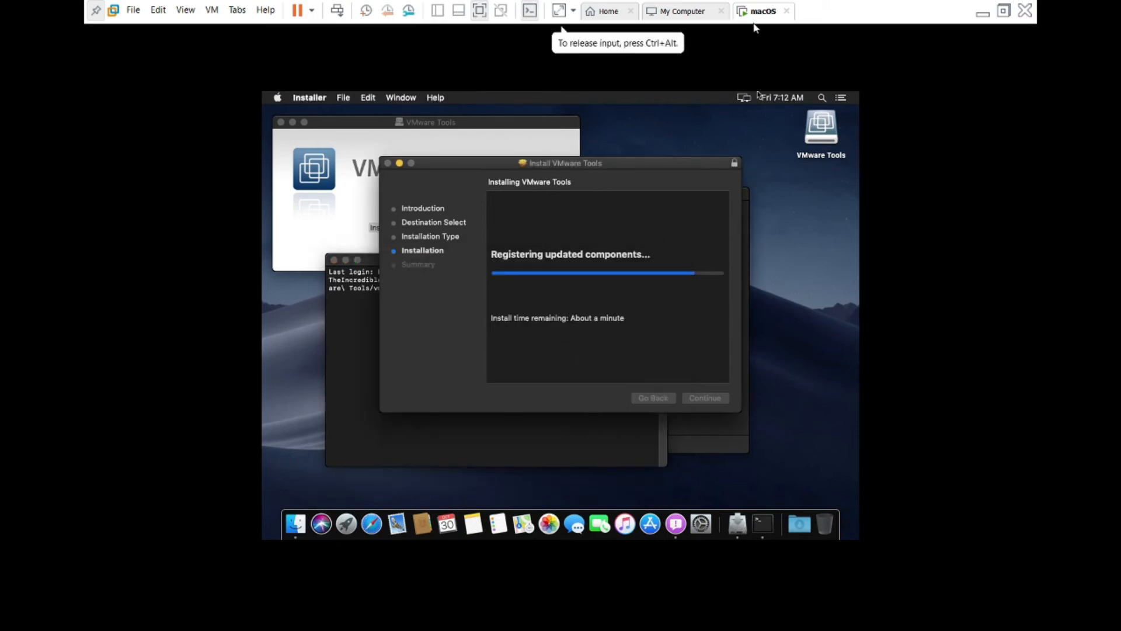
- Exit full screen and confirm Windows Display settings show 1920 × 1080 at 125% scale
{"action": "left_click", "coordinate": [478, 11]}
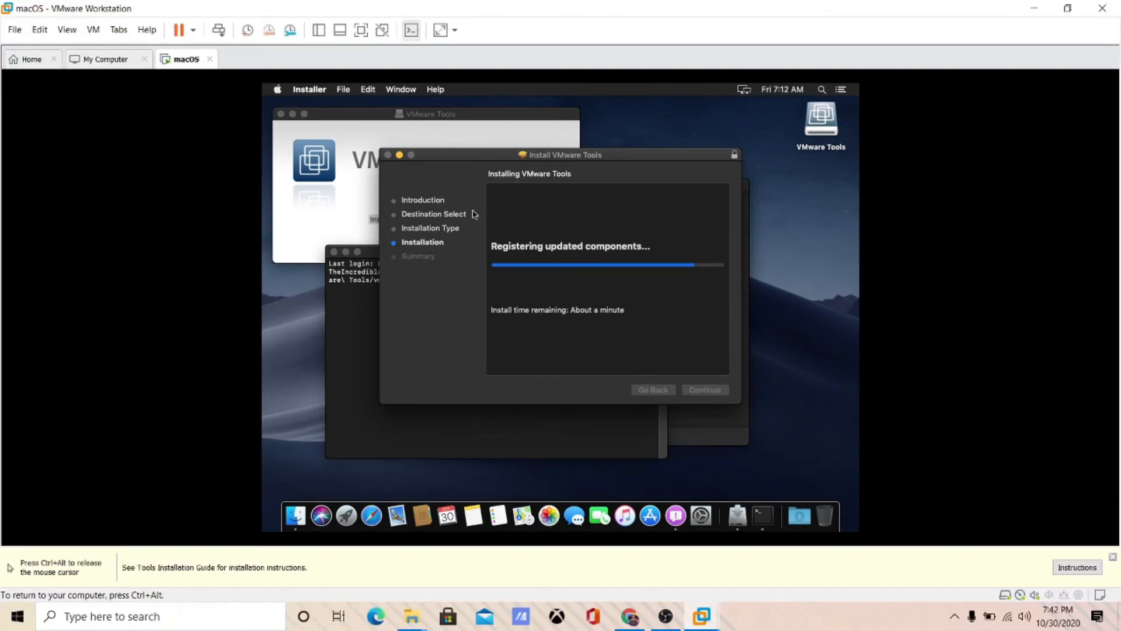
{"action": "key", "text": "super+x"}
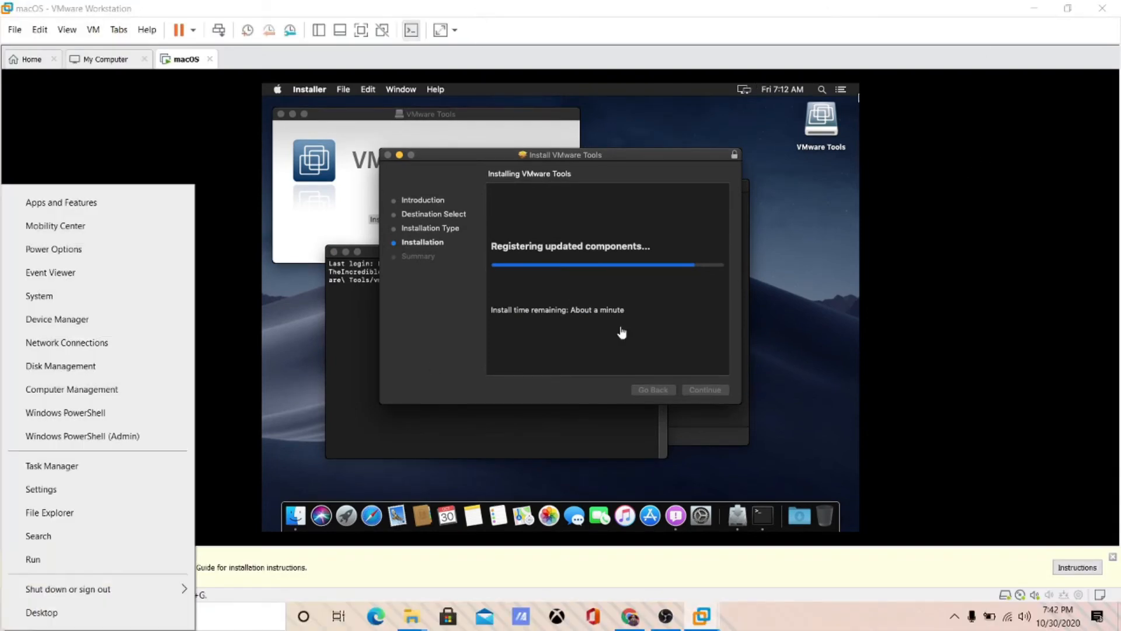
{"action": "left_click", "coordinate": [69, 492]}
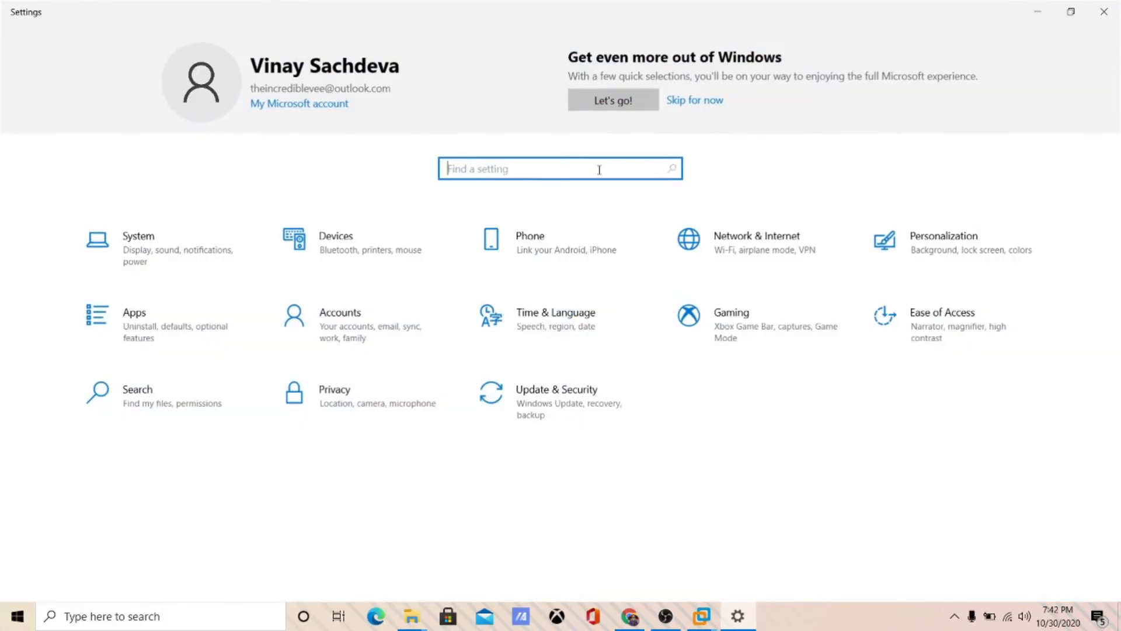
{"action": "type", "text": "reso"}
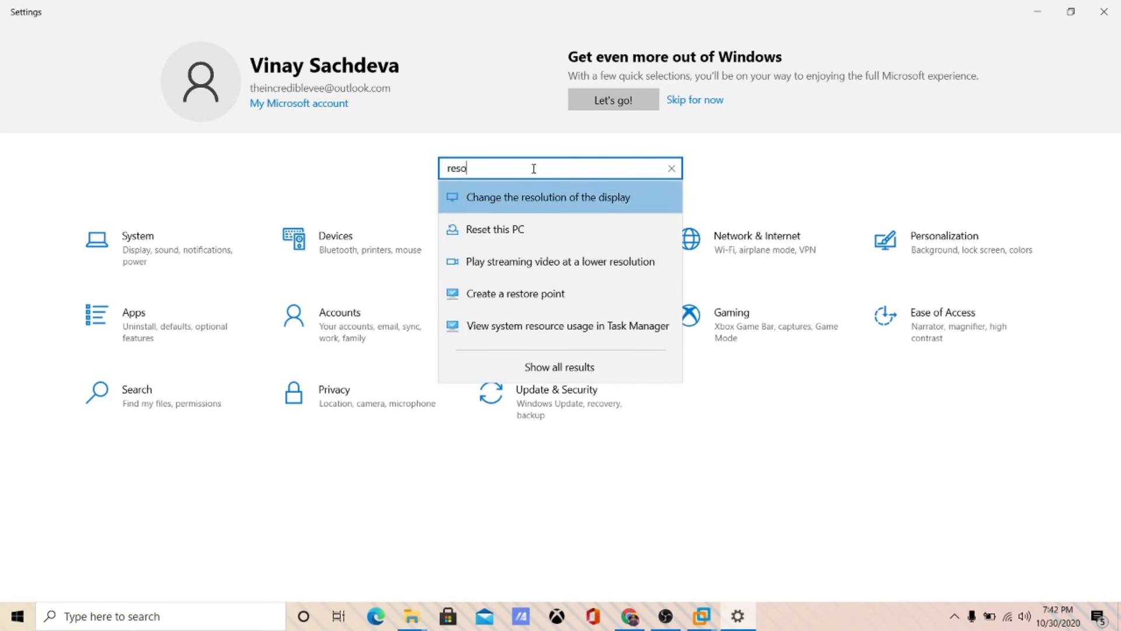
{"action": "key", "text": "Return"}
{"action": "scroll", "coordinate": [365, 437], "scroll_direction": "down", "scroll_amount": 4}
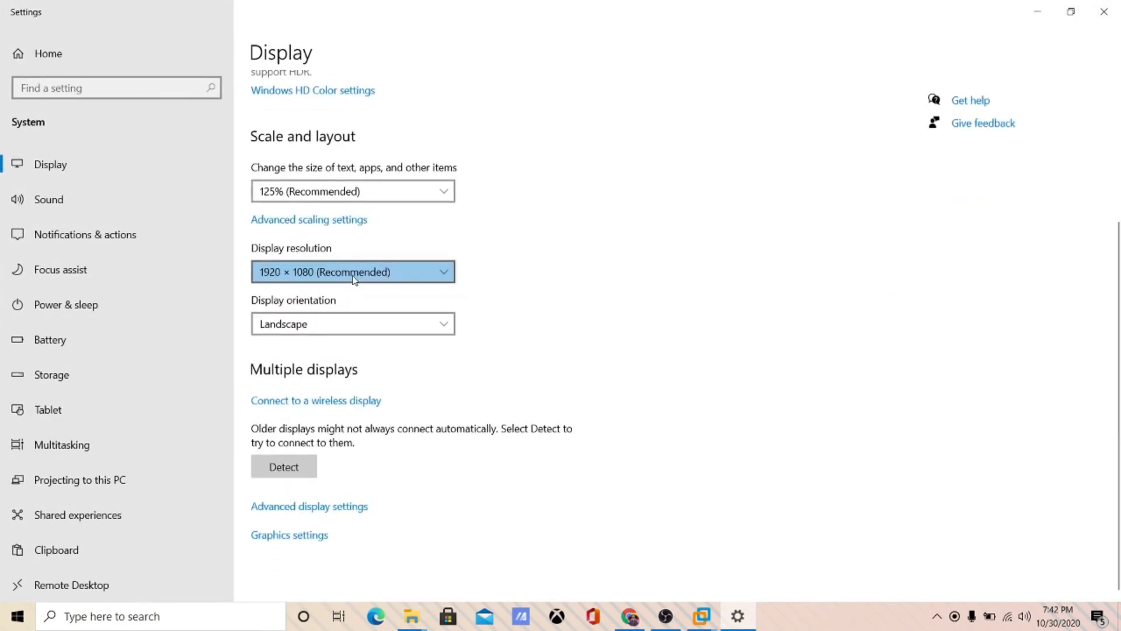
{"action": "left_click", "coordinate": [354, 279]}
{"action": "left_click", "coordinate": [356, 253]}
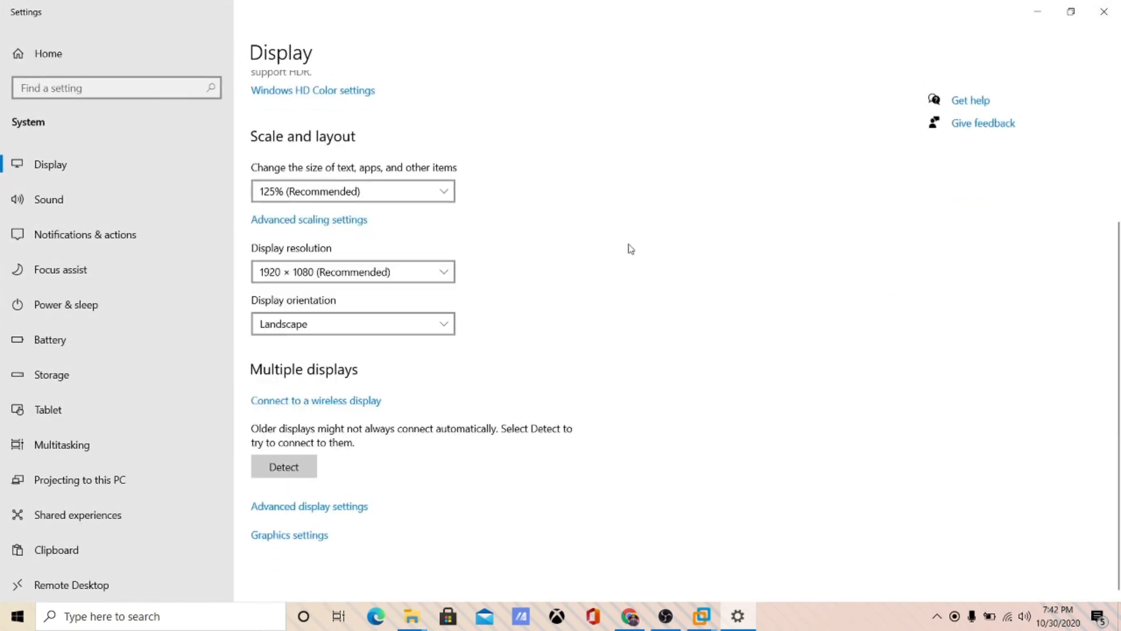
{"action": "left_click", "coordinate": [401, 198]}
{"action": "left_click", "coordinate": [400, 192]}
{"action": "left_click", "coordinate": [1113, 12]}
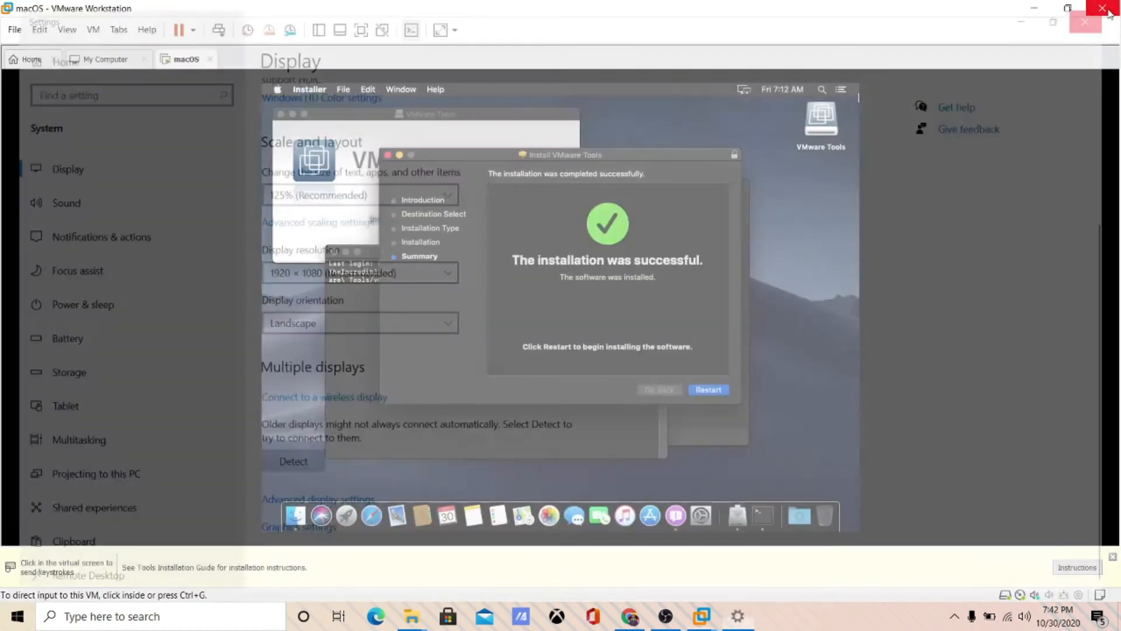
- Run the sudo vmware-resolutionSet 1920 1080 command with the password, then close Terminal
{"action": "left_click", "coordinate": [916, 176]}
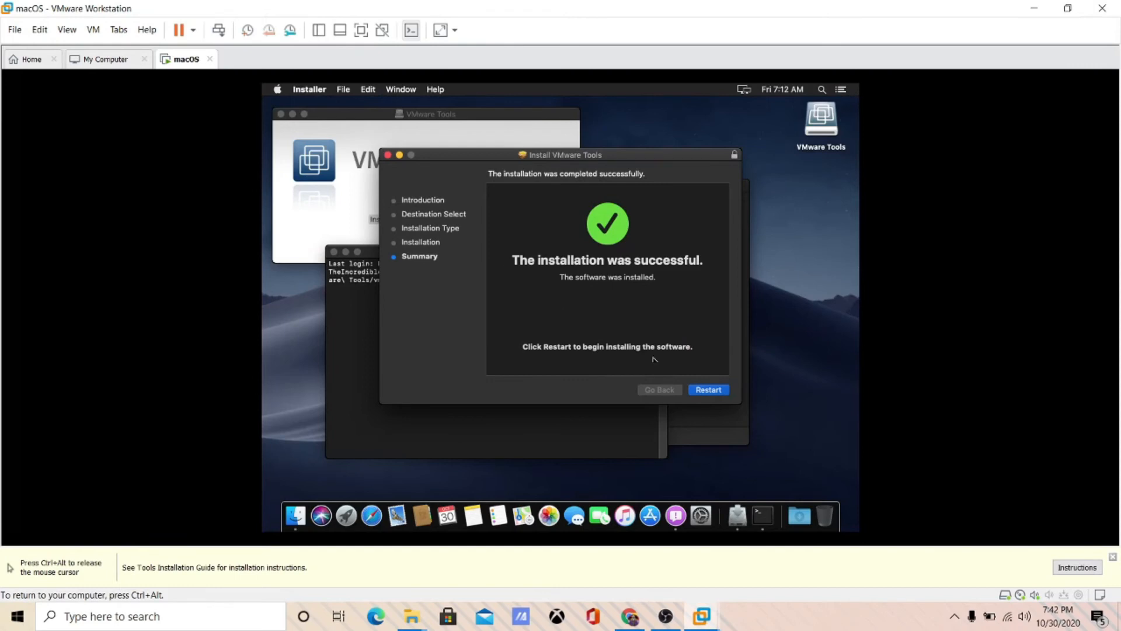
{"action": "left_click", "coordinate": [369, 350]}
{"action": "key", "text": "Return"}
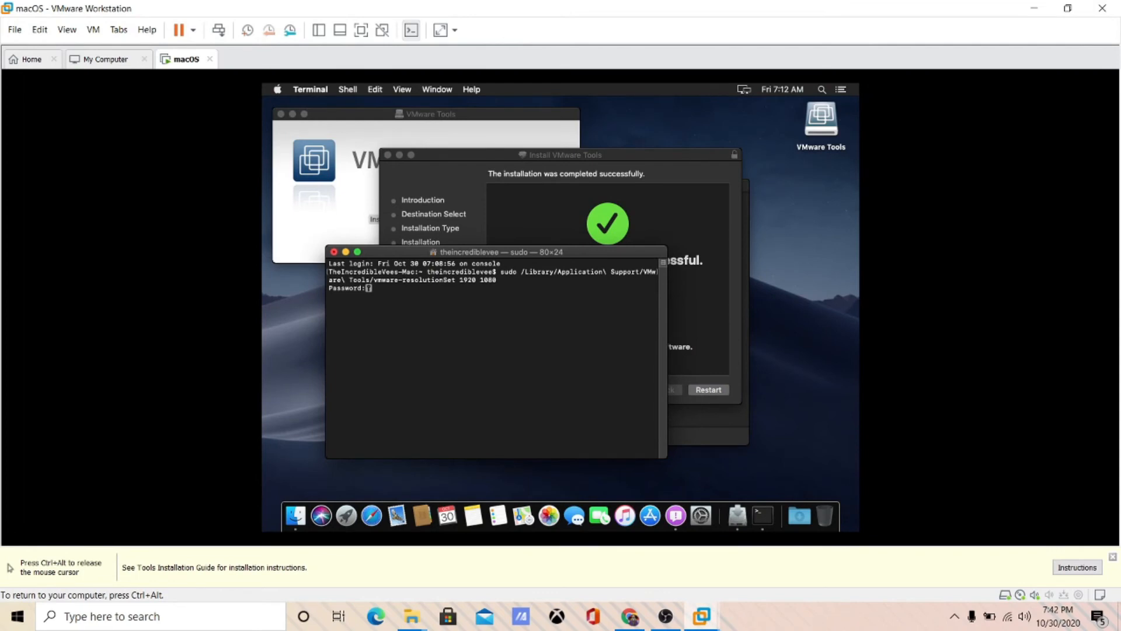
{"action": "key", "text": "Return"}
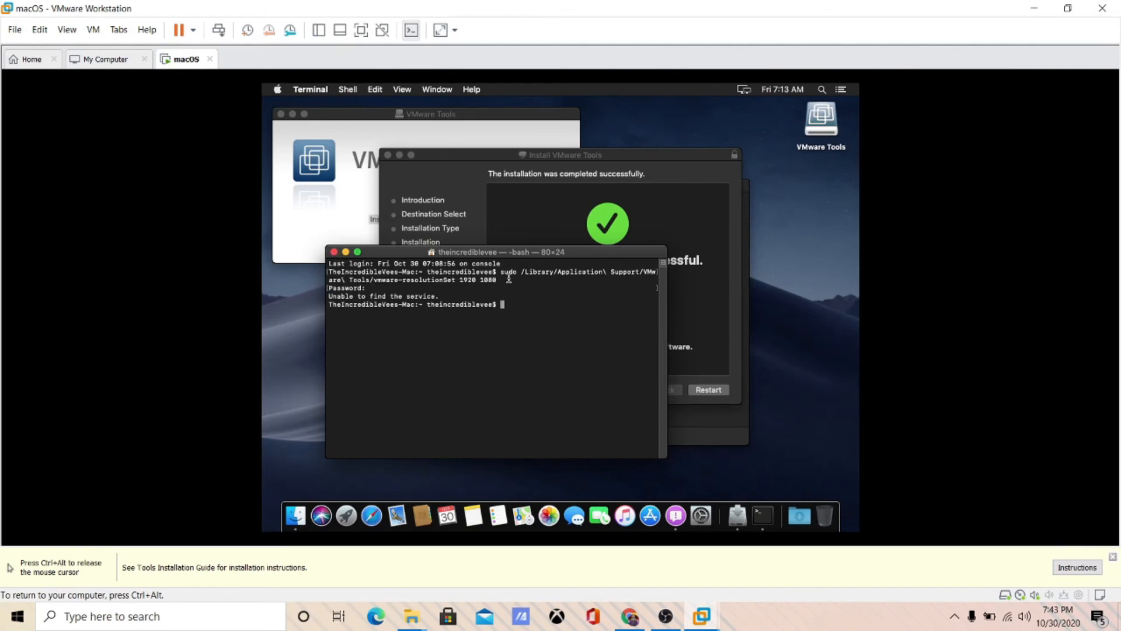
{"action": "key", "text": "Up"}
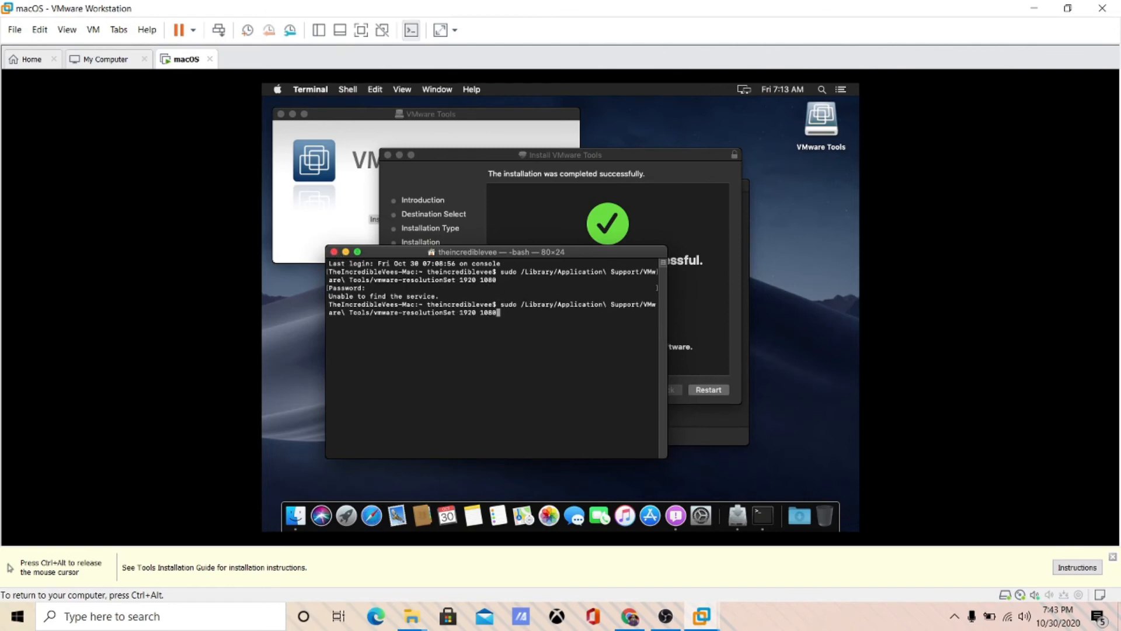
{"action": "type", "text": ";20"}
{"action": "key", "text": "BackSpace"}
{"action": "key", "text": "BackSpace"}
{"action": "type", "text": ";20"}
{"action": "key", "text": "BackSpace"}
{"action": "key", "text": "BackSpace"}
{"action": "key", "text": "BackSpace"}
{"action": "left_click", "coordinate": [334, 251]}
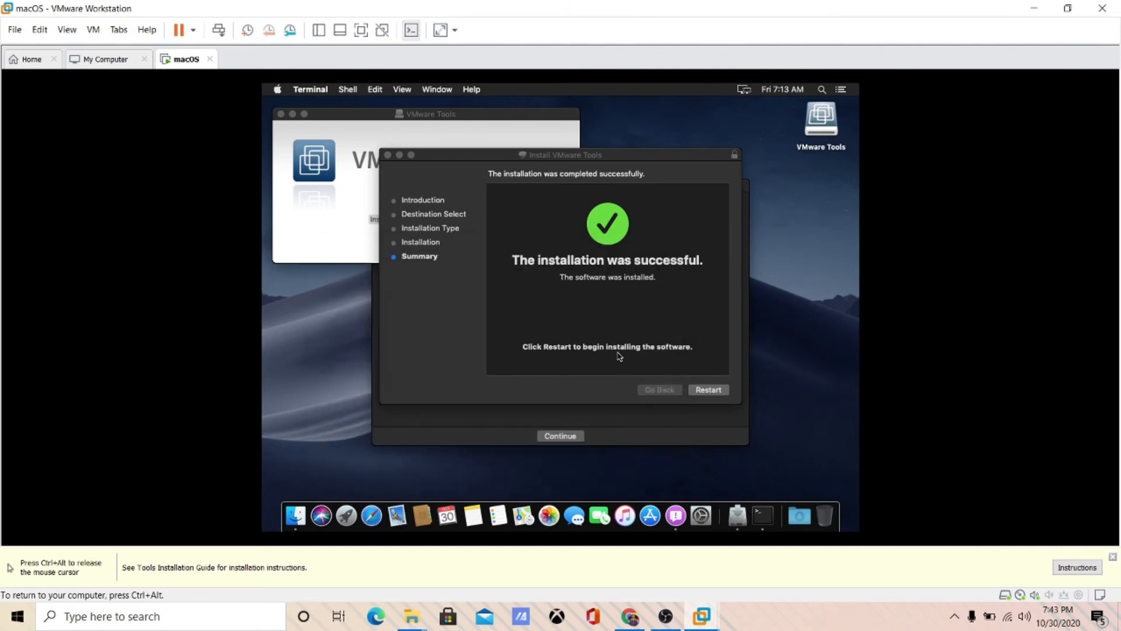
- Restart the guest from the installer, dismiss the hint bar, and choose Power Off
{"action": "left_click", "coordinate": [695, 388]}
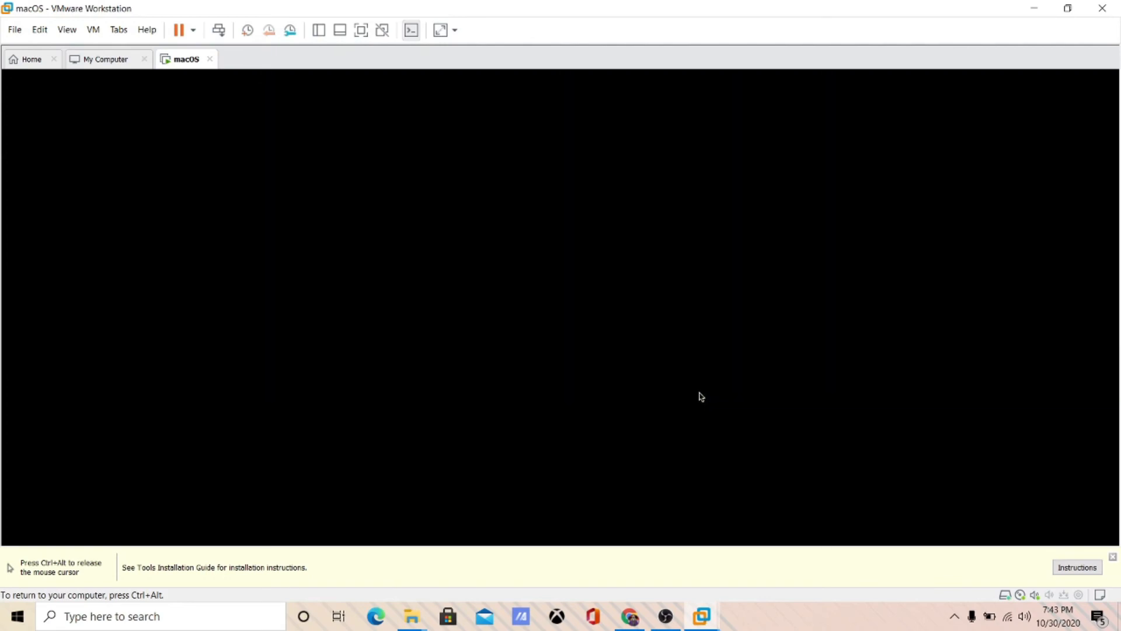
{"action": "key", "text": "ctrl+alt"}
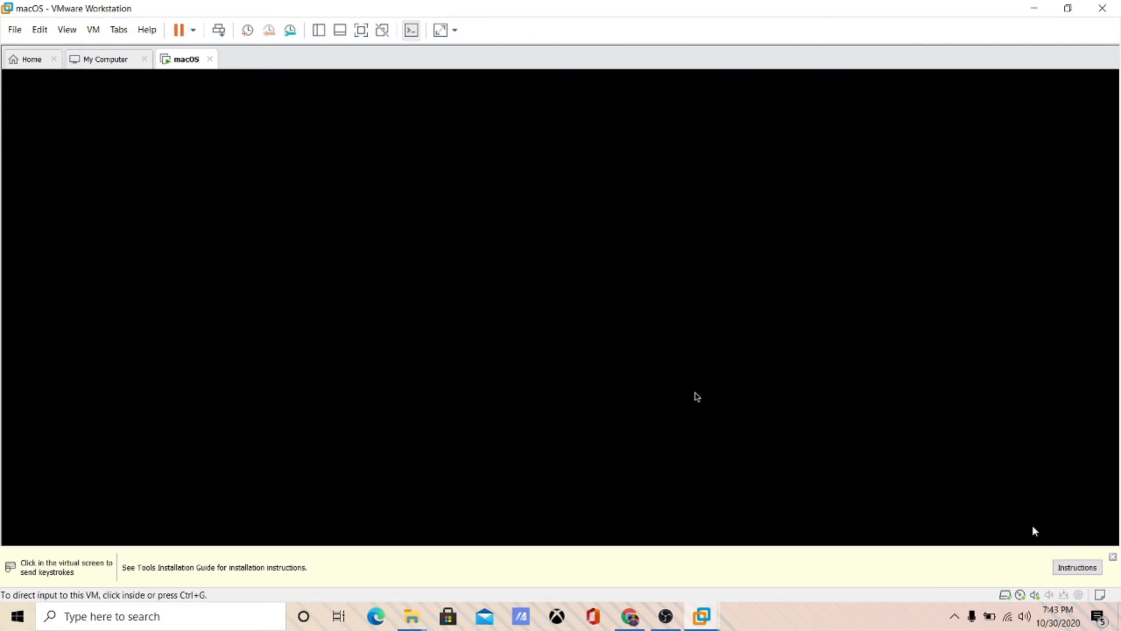
{"action": "left_click", "coordinate": [1113, 557]}
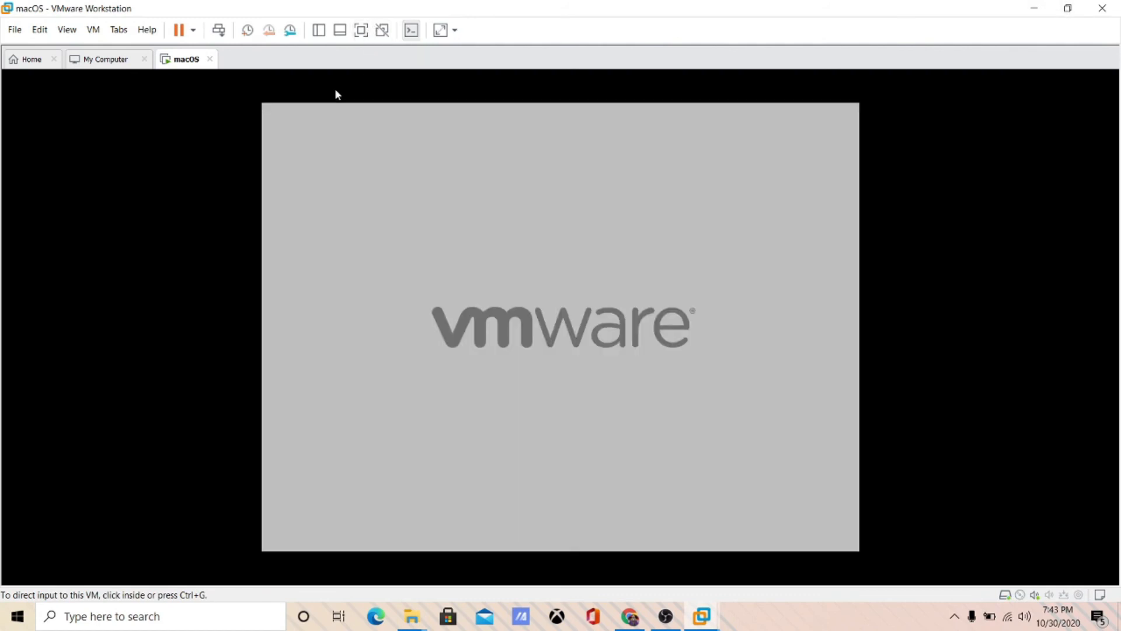
{"action": "left_click", "coordinate": [193, 30]}
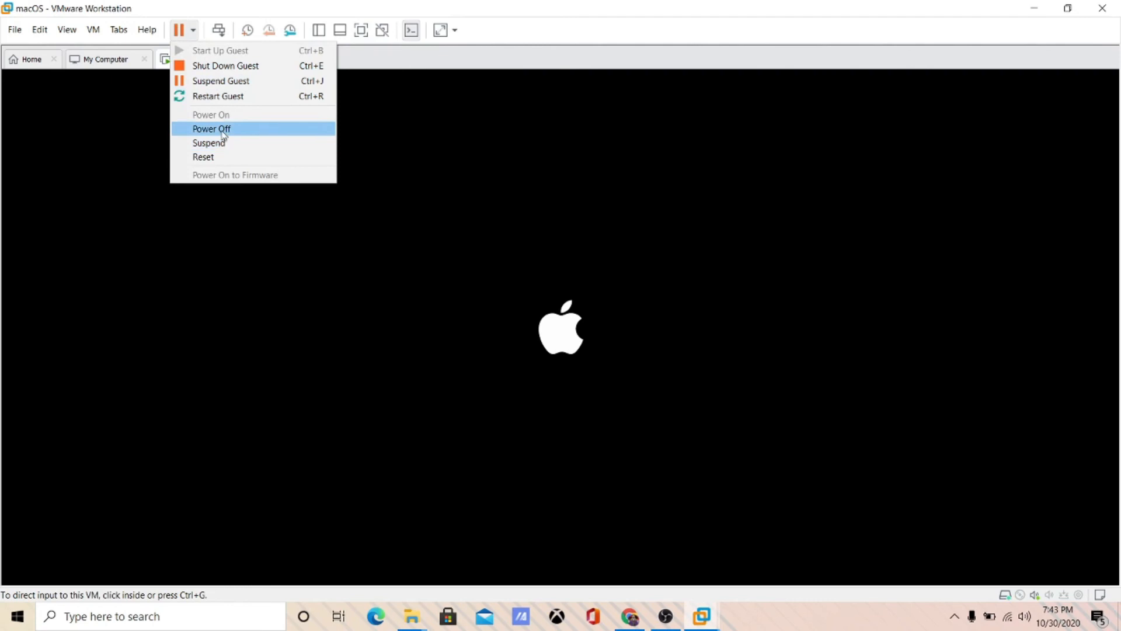
{"action": "left_click", "coordinate": [222, 134]}
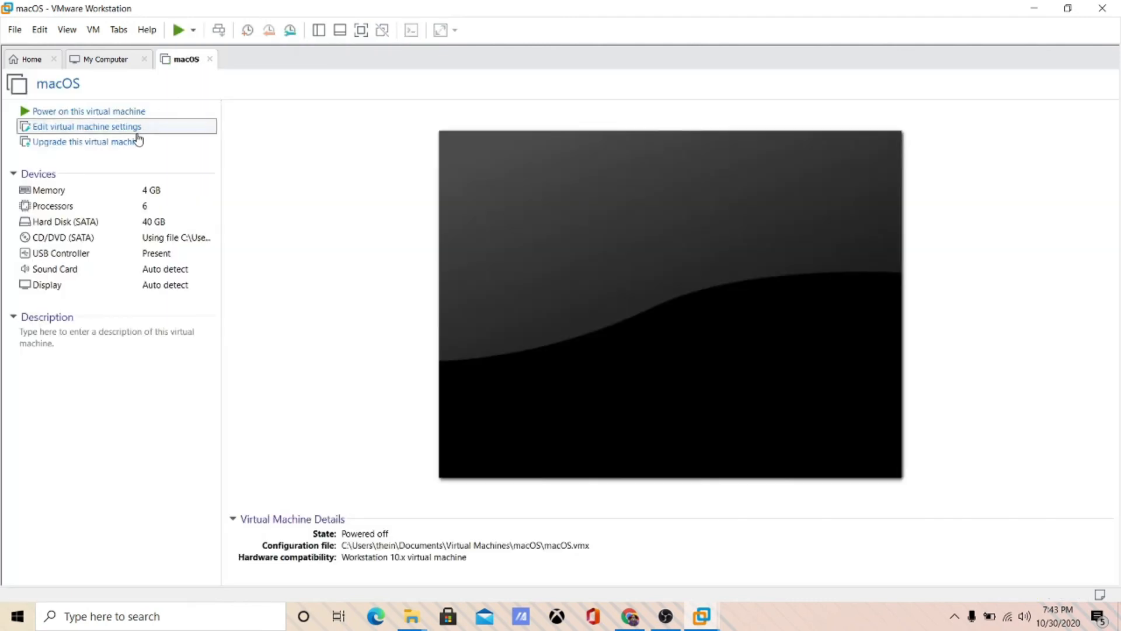
- Add a Network Adapter through the virtual machine settings' Add Hardware Wizard
{"action": "left_click", "coordinate": [138, 132]}
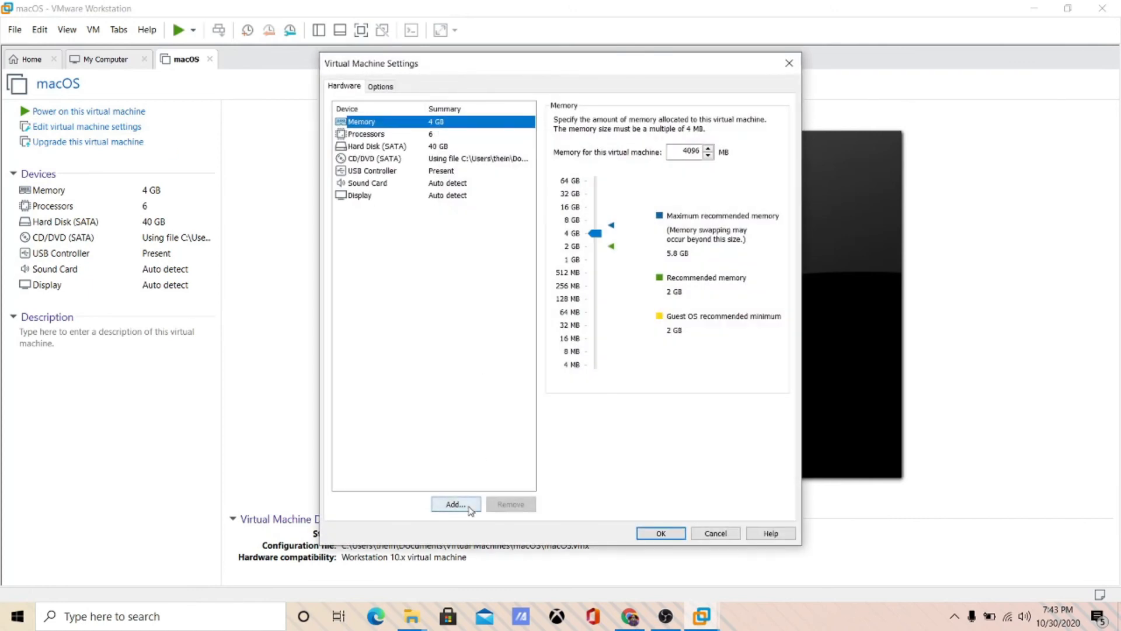
{"action": "left_click", "coordinate": [456, 504]}
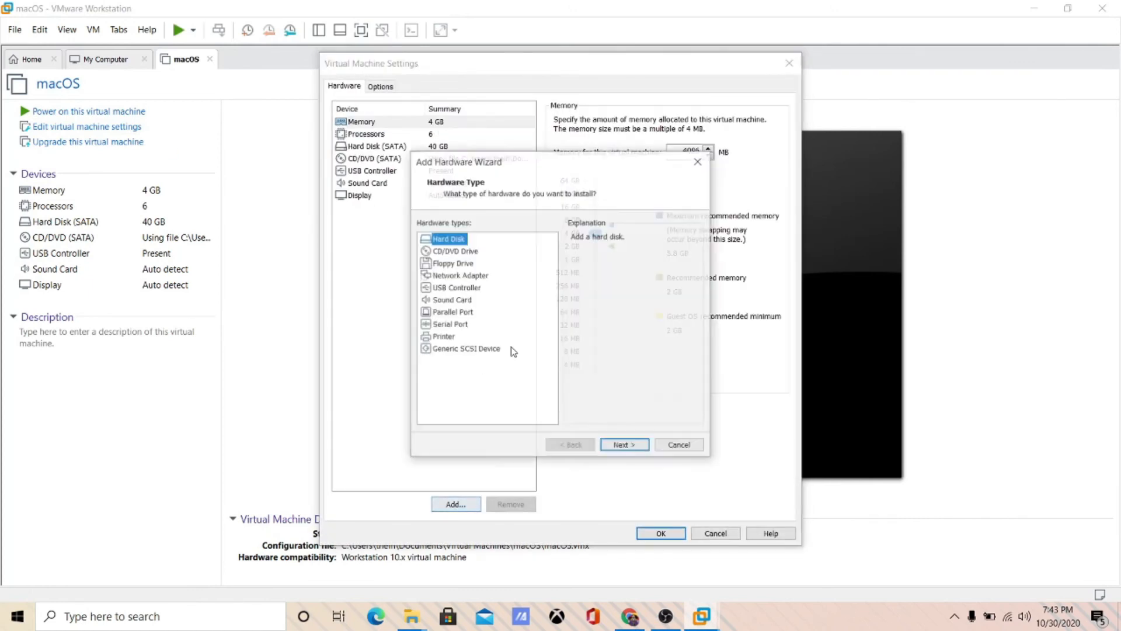
{"action": "left_click", "coordinate": [453, 276]}
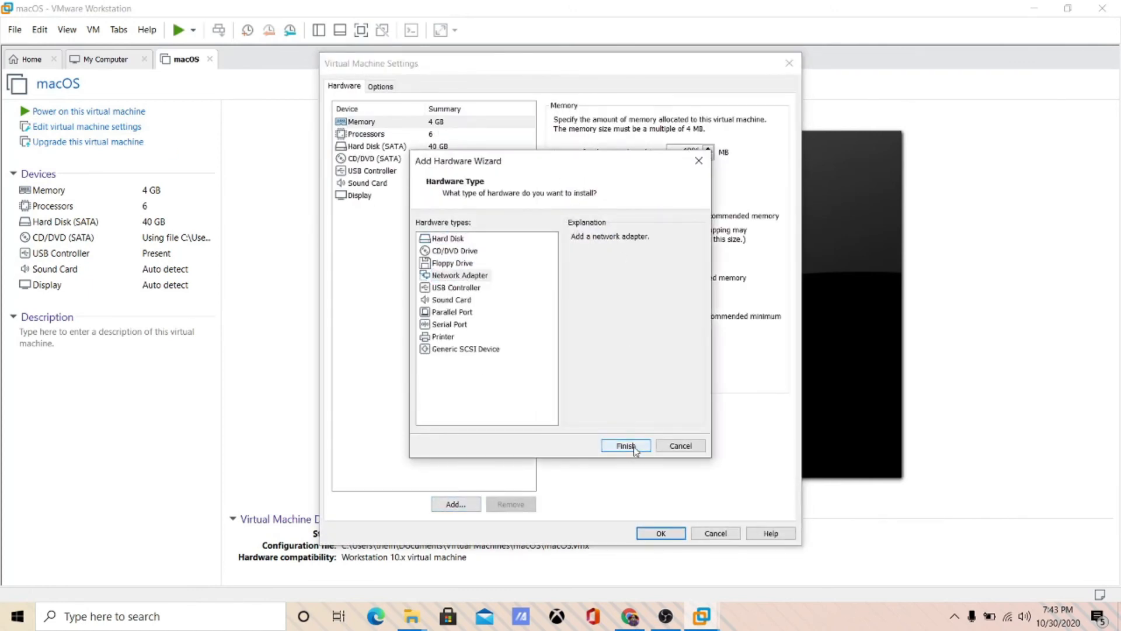
{"action": "left_click", "coordinate": [636, 446]}
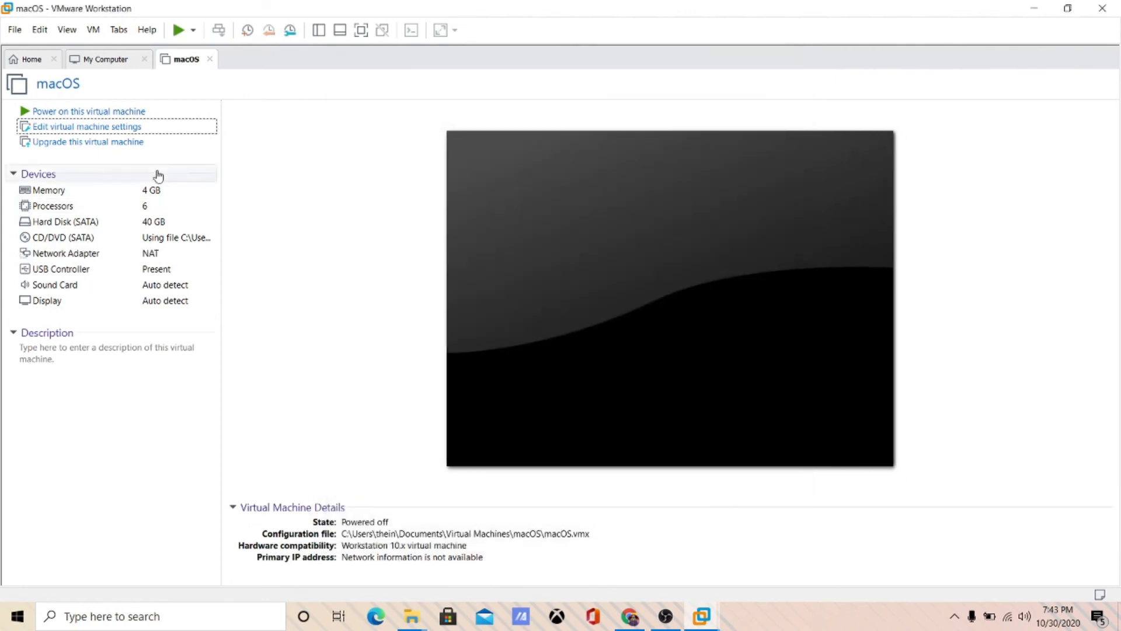
- Power on the macOS virtual machine and switch VMware to full-screen view while it boots
{"action": "left_click", "coordinate": [113, 111]}
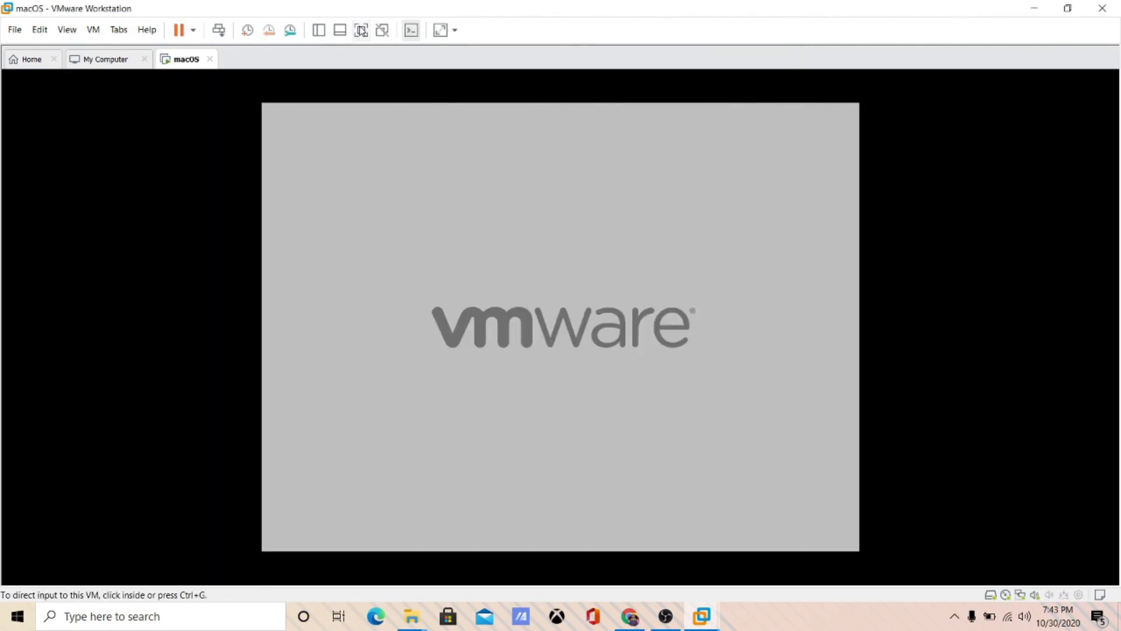
{"action": "left_click", "coordinate": [361, 29]}
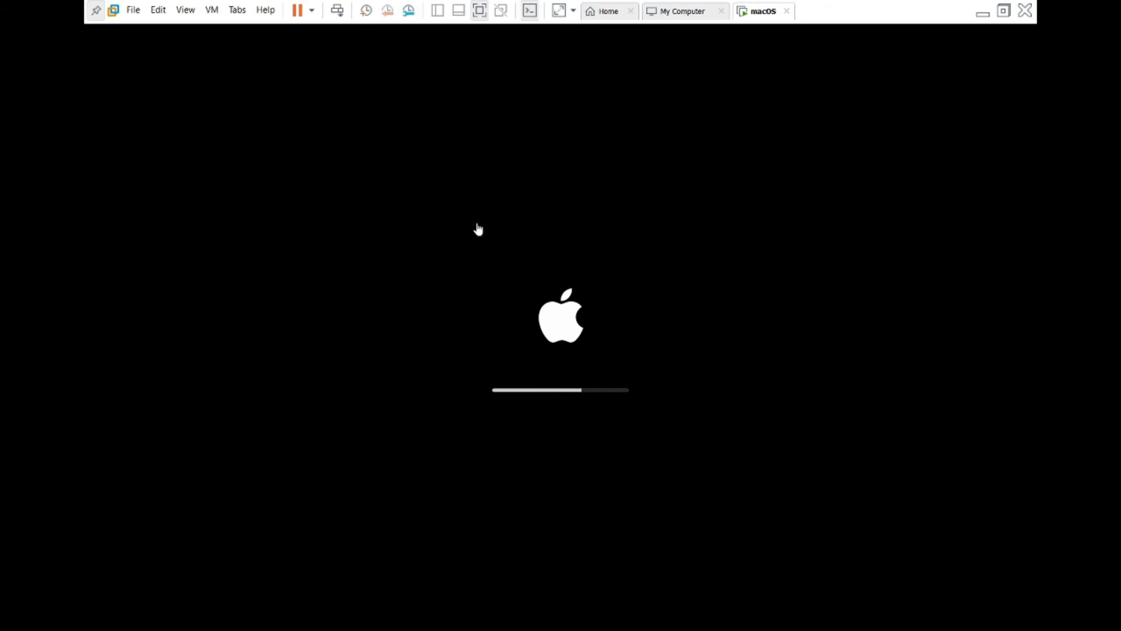
{"action": "left_click", "coordinate": [240, 18]}
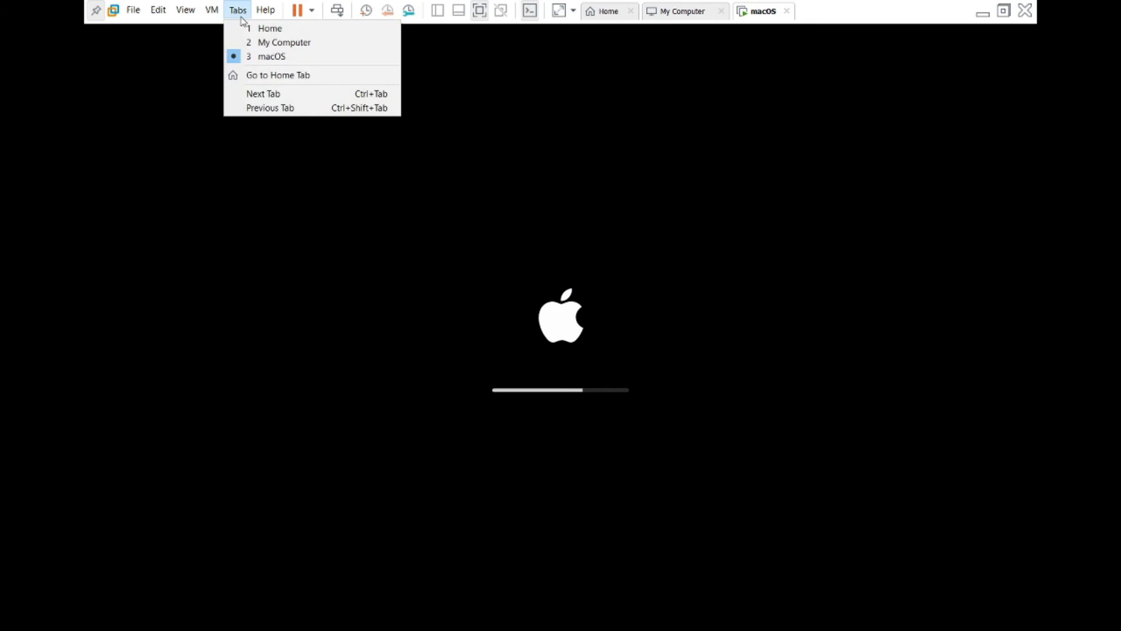
{"action": "mouse_move", "coordinate": [210, 7]}
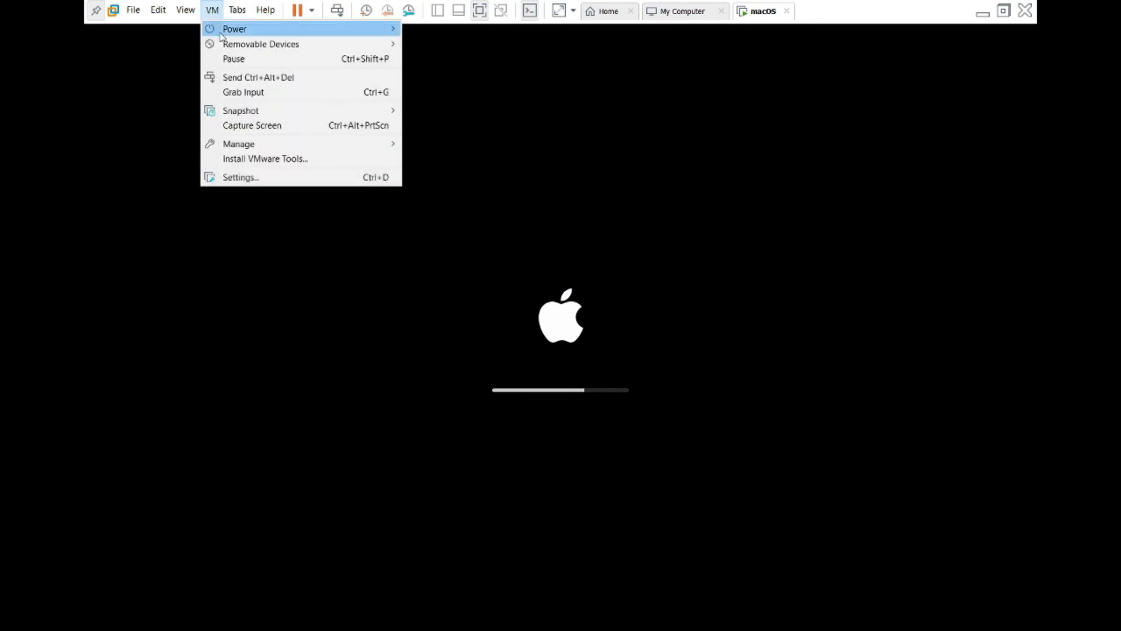
{"action": "mouse_move", "coordinate": [229, 47]}
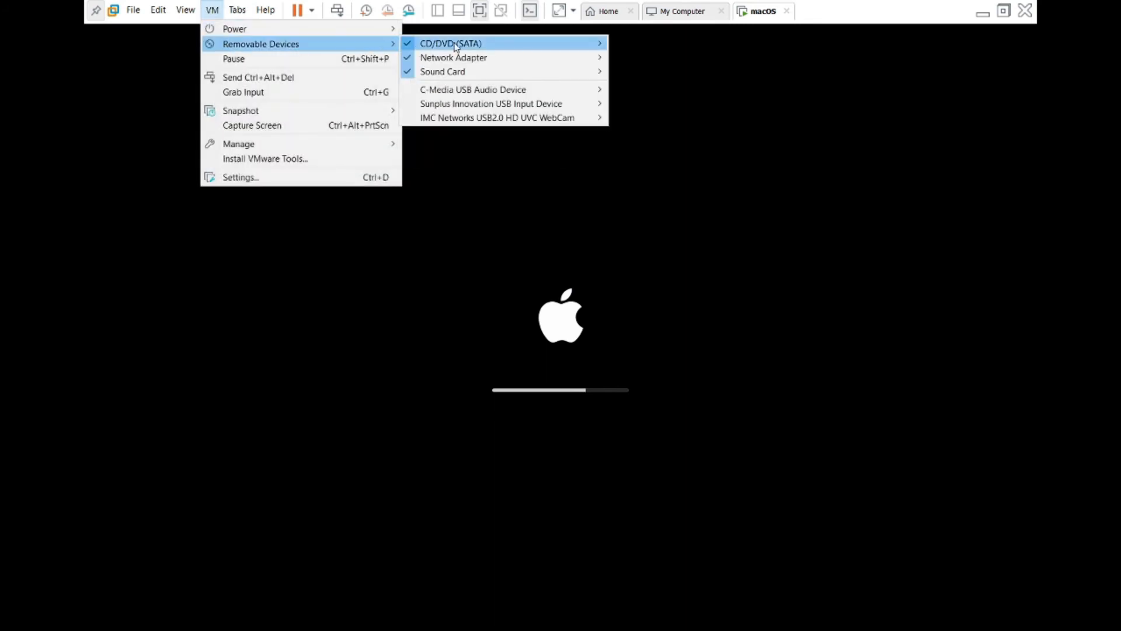
{"action": "mouse_move", "coordinate": [457, 46]}
{"action": "left_click", "coordinate": [620, 46]}
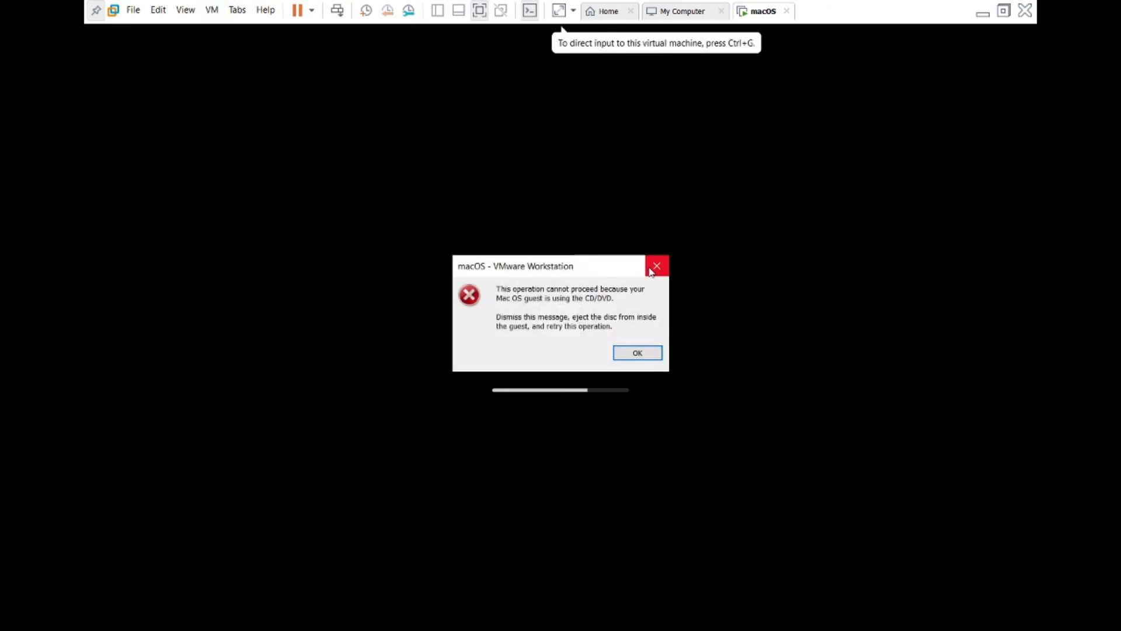
{"action": "left_click", "coordinate": [651, 270]}
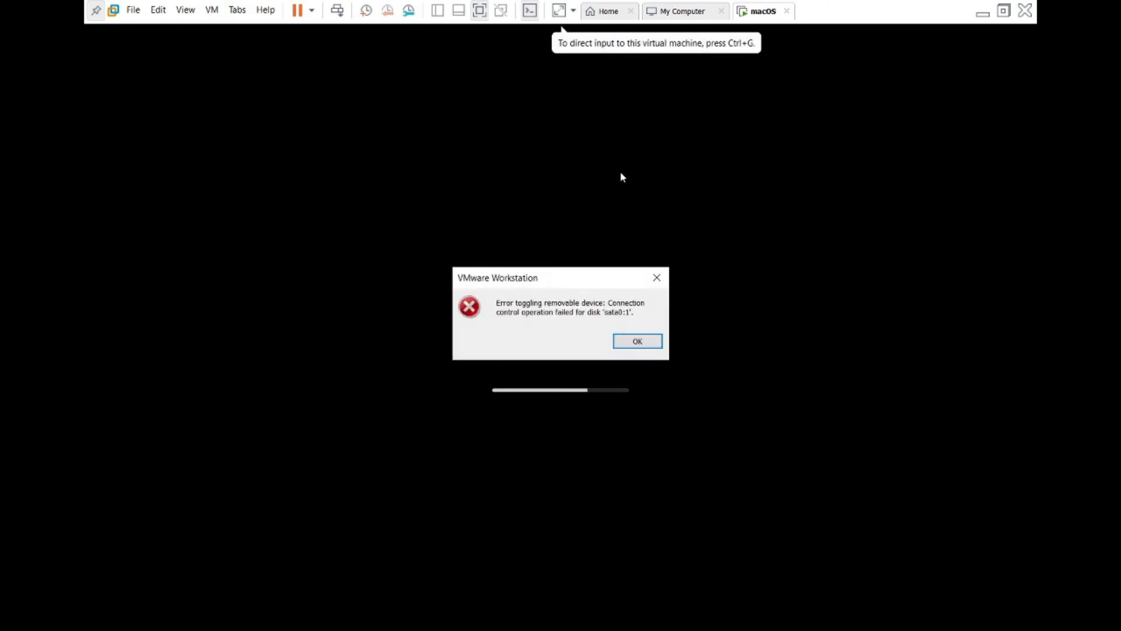
{"action": "left_click", "coordinate": [649, 273]}
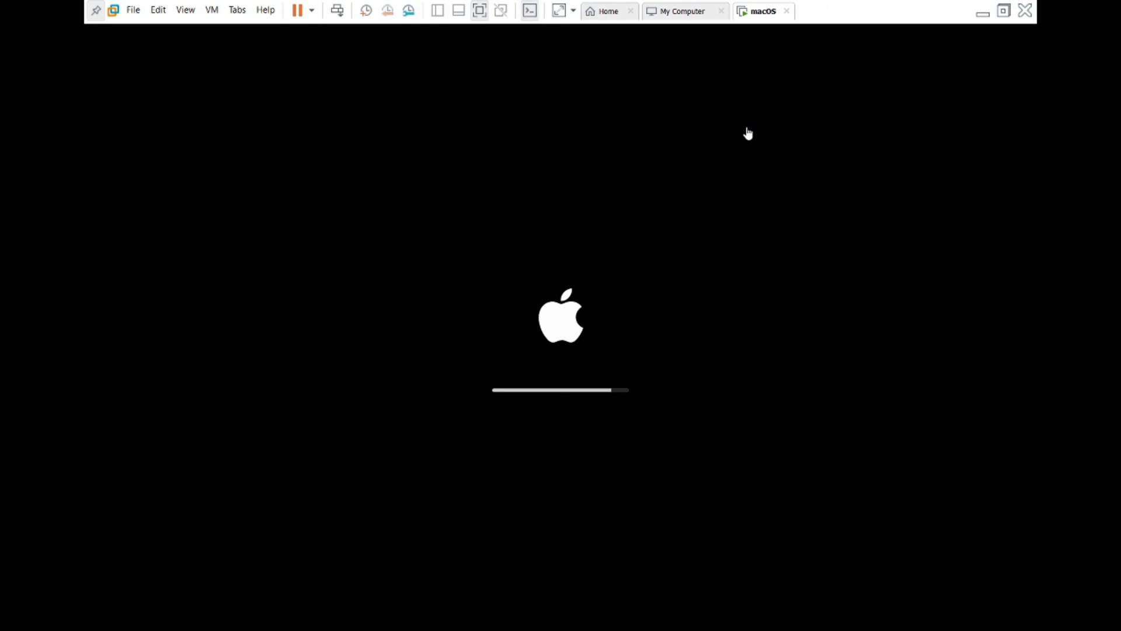
- Open and dismiss the power options menu, then log in to the macOS guest with the account password
{"action": "left_click", "coordinate": [312, 10]}
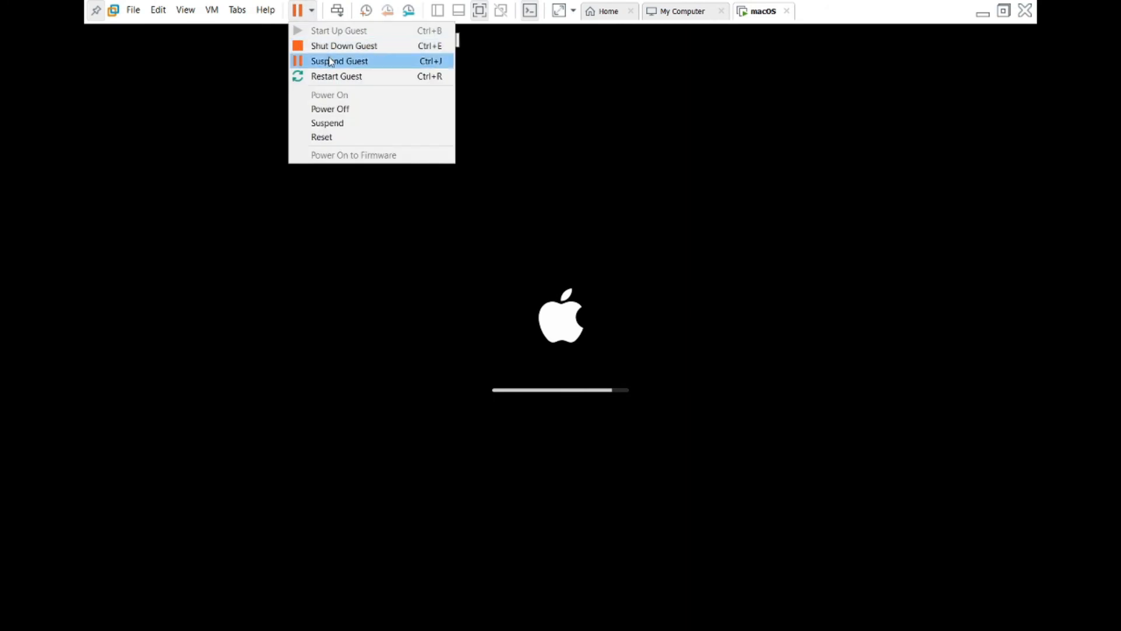
{"action": "left_click", "coordinate": [315, 9]}
{"action": "left_click", "coordinate": [316, 9]}
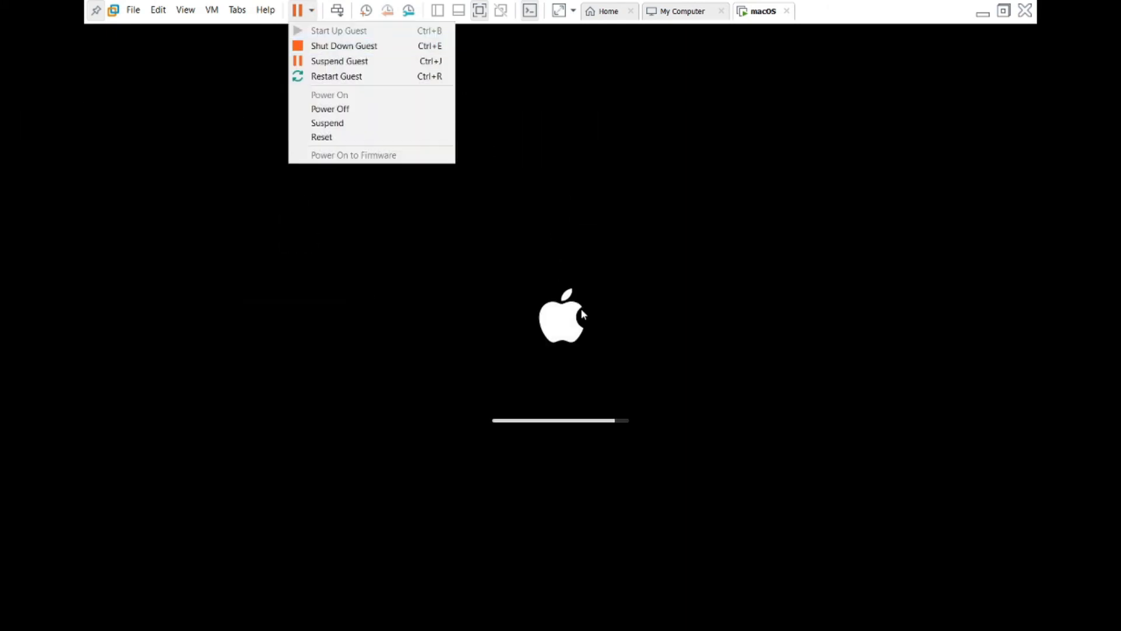
{"action": "left_click", "coordinate": [636, 336]}
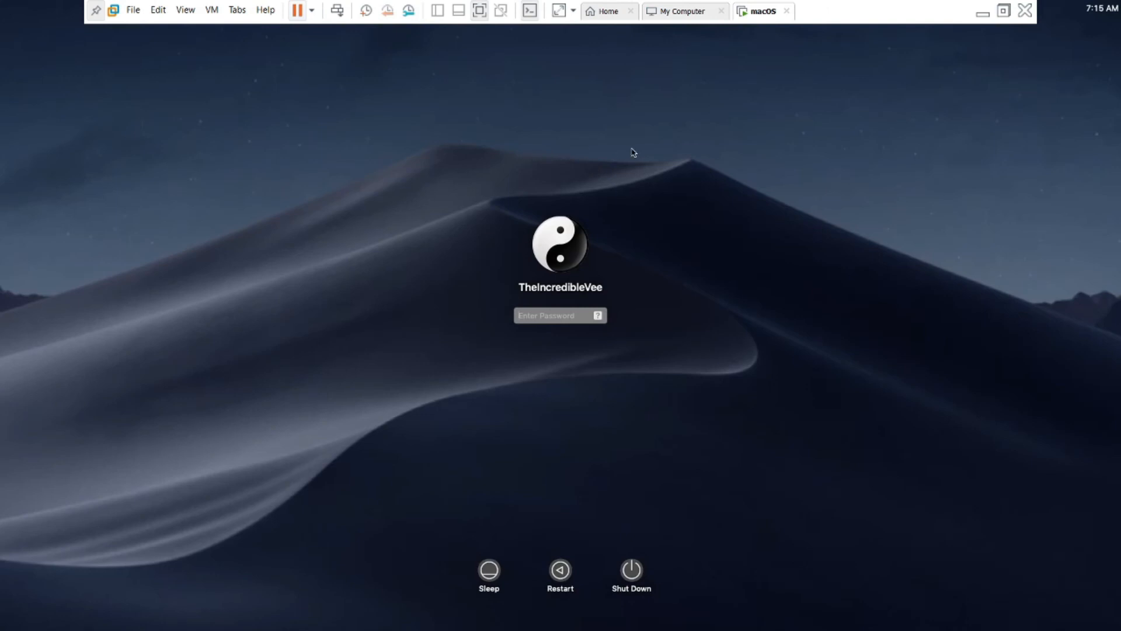
{"action": "type", "text": "••••"}
{"action": "key", "text": "Return"}
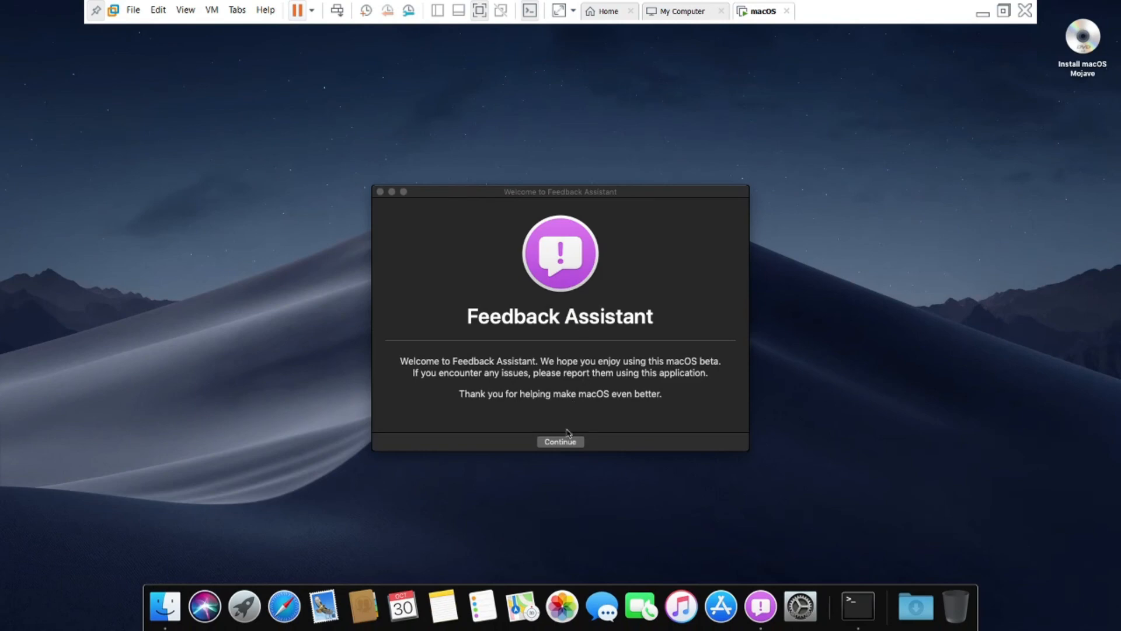
- Get past the Feedback Assistant welcome, accept its license agreement, and close it
{"action": "left_click", "coordinate": [566, 442]}
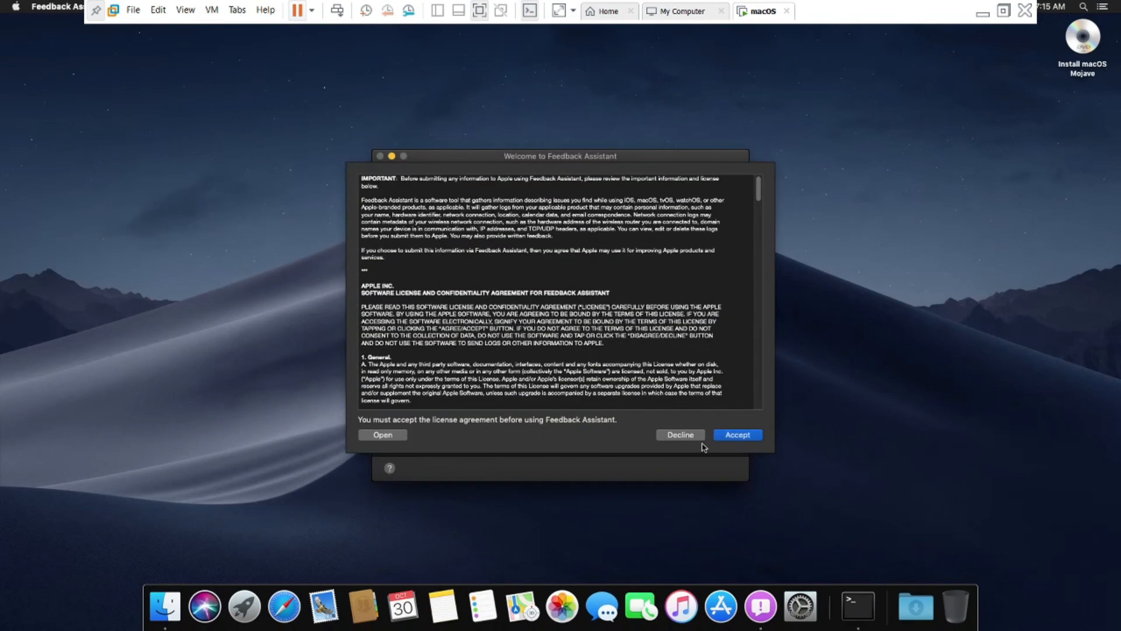
{"action": "left_click", "coordinate": [724, 438]}
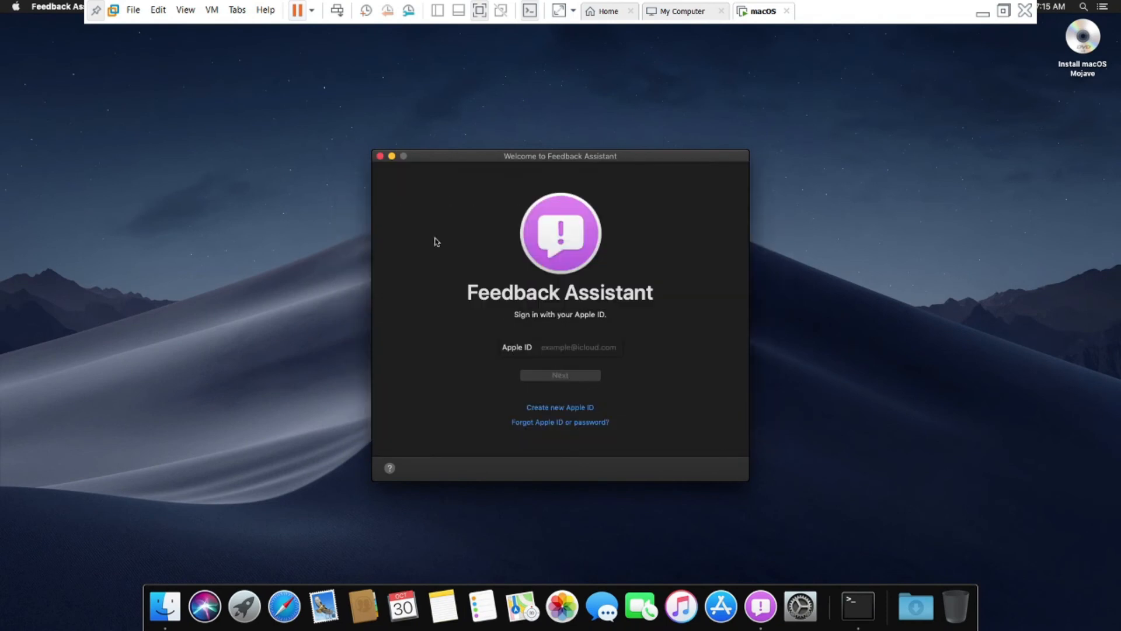
{"action": "left_click", "coordinate": [380, 157]}
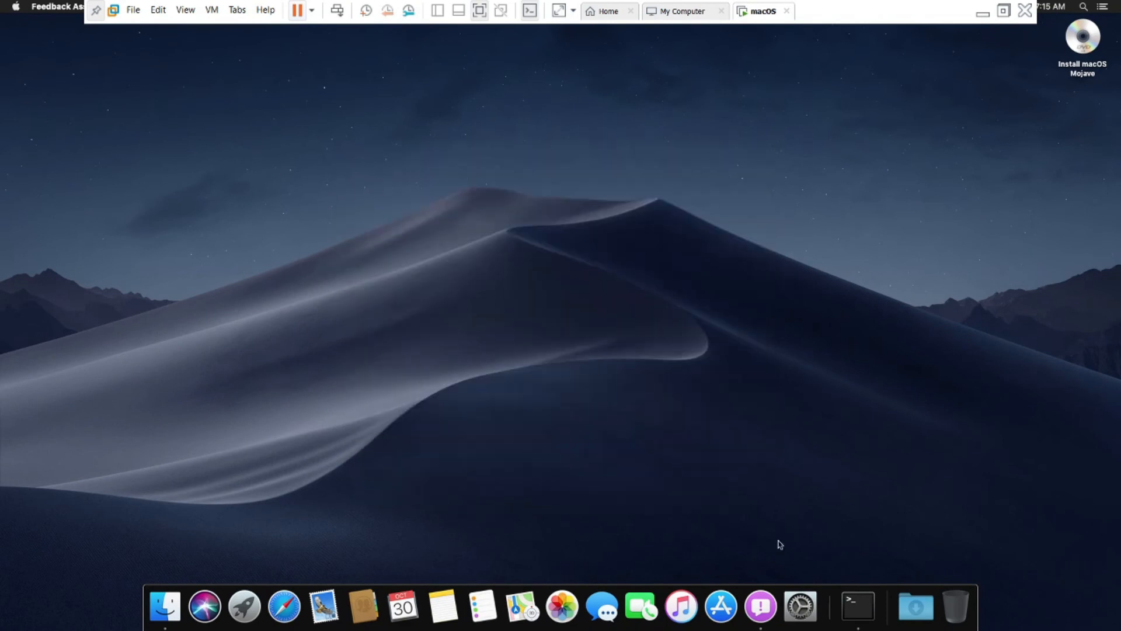
- Search the App Store for 'catalina', open the macOS Catalina listing, and click GET
{"action": "left_click", "coordinate": [733, 610]}
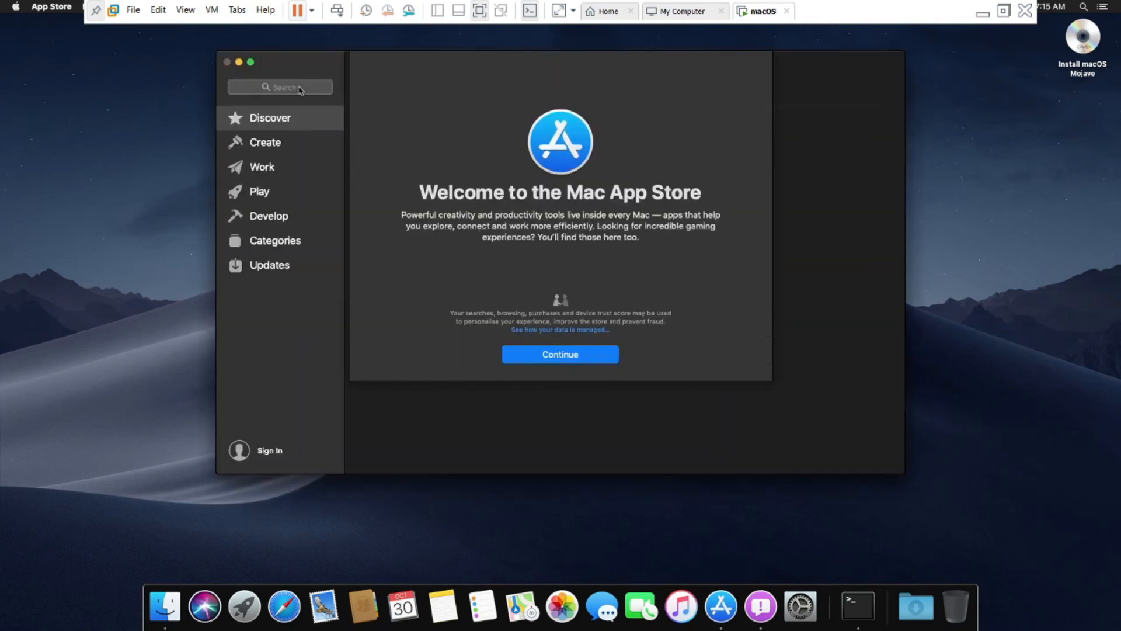
{"action": "left_click", "coordinate": [533, 358]}
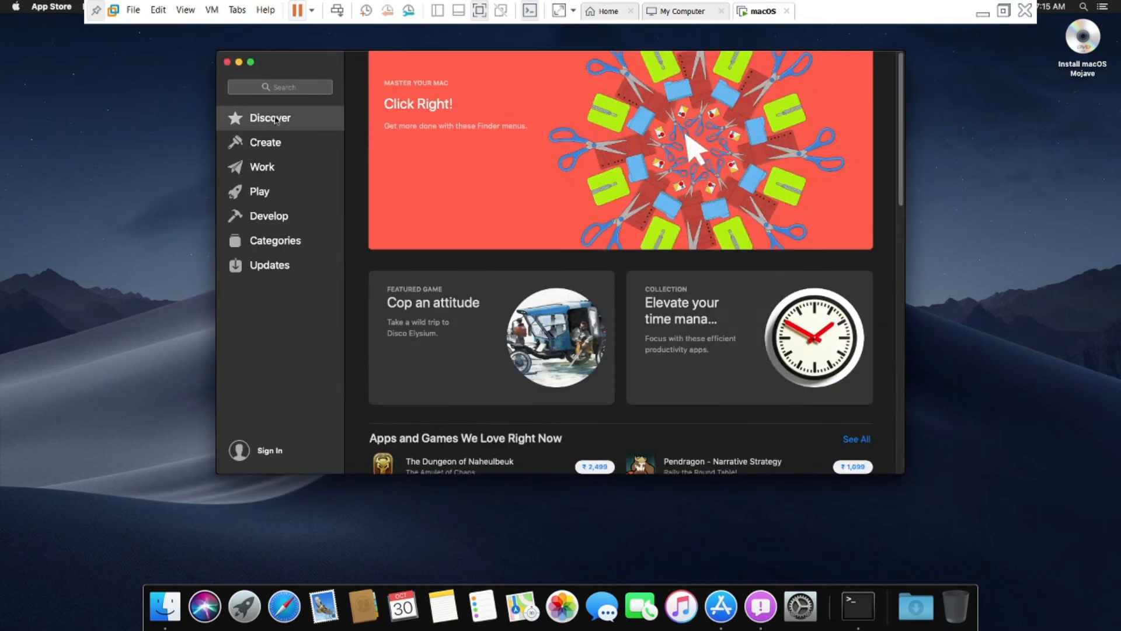
{"action": "left_click", "coordinate": [282, 87]}
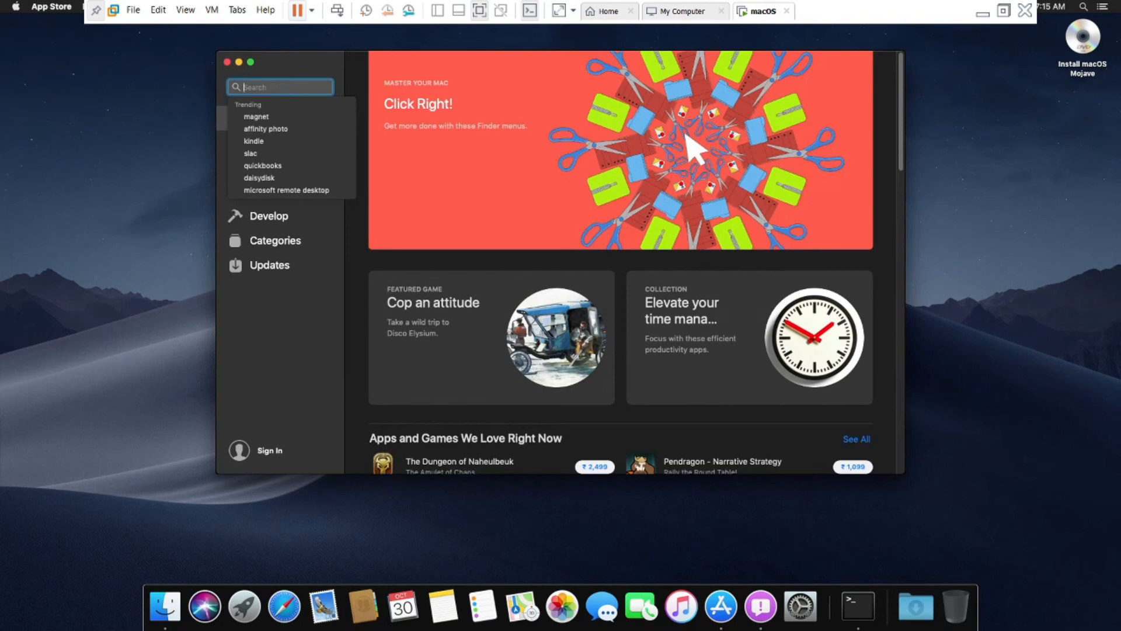
{"action": "type", "text": "catalina"}
{"action": "key", "text": "Return"}
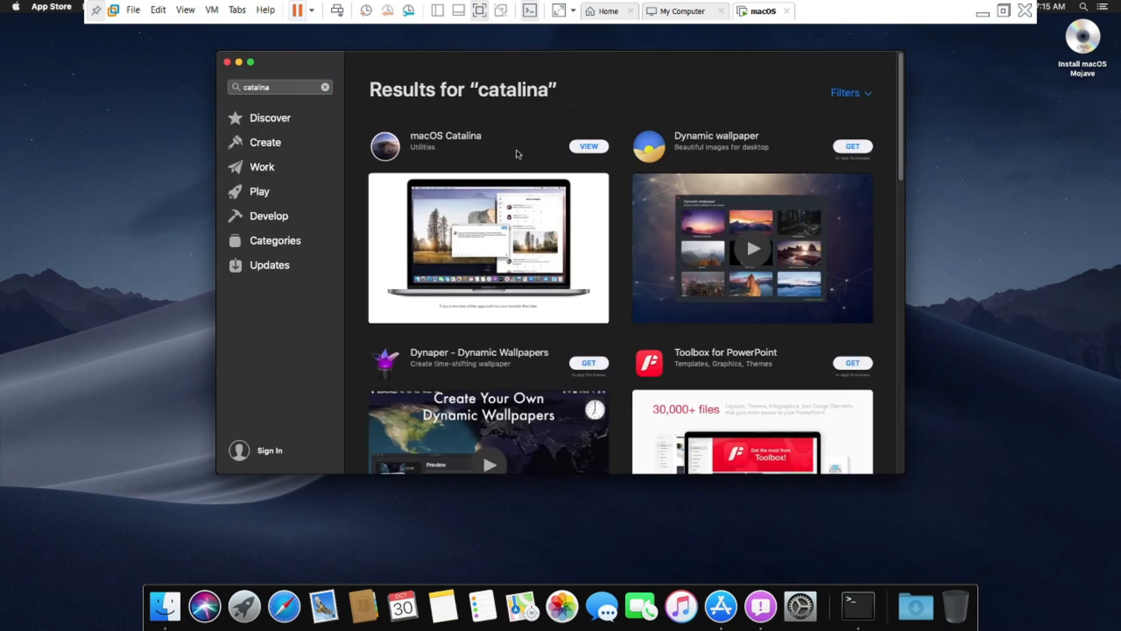
{"action": "left_click", "coordinate": [452, 141]}
{"action": "left_click", "coordinate": [837, 105]}
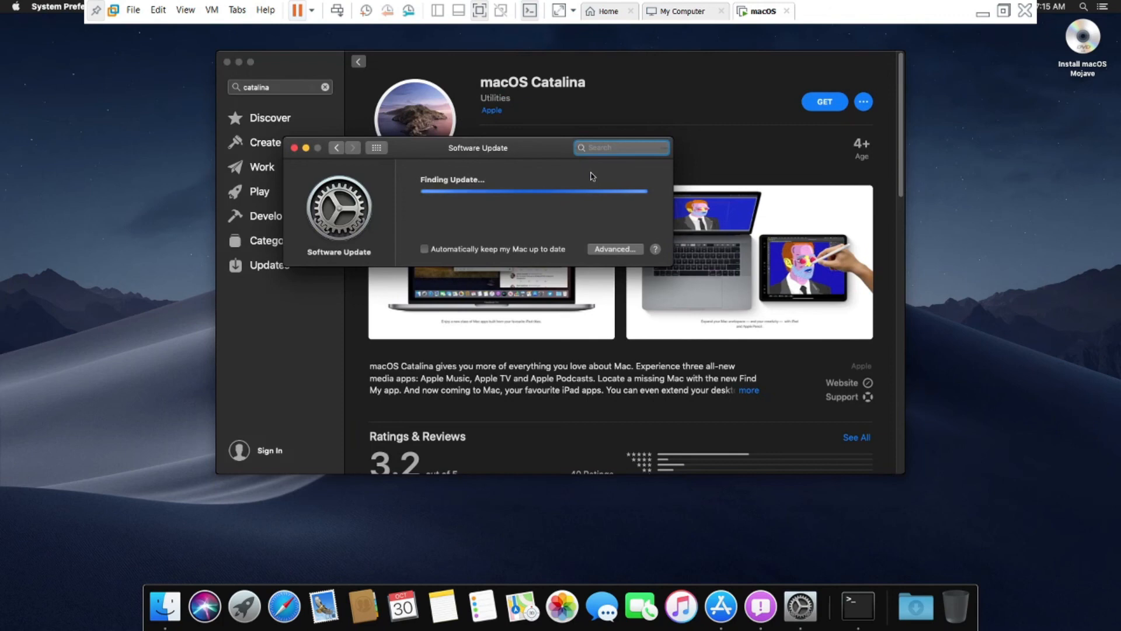
- Turn on 'Automatically keep my Mac up to date' and accept the Advanced update options
{"action": "left_click", "coordinate": [424, 249]}
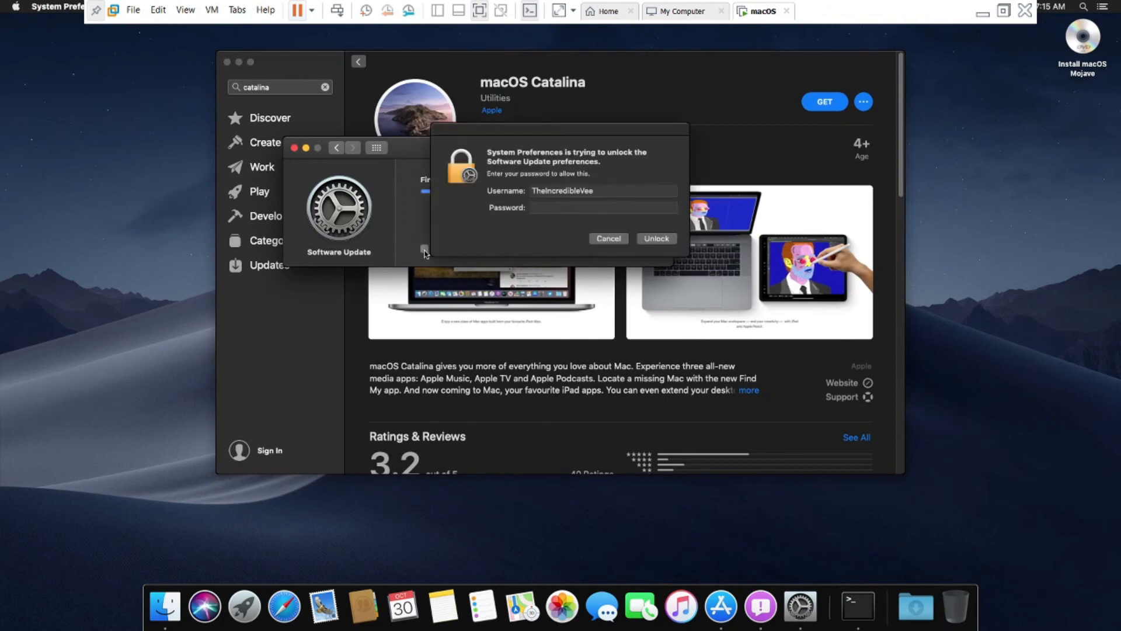
{"action": "key", "text": "Return"}
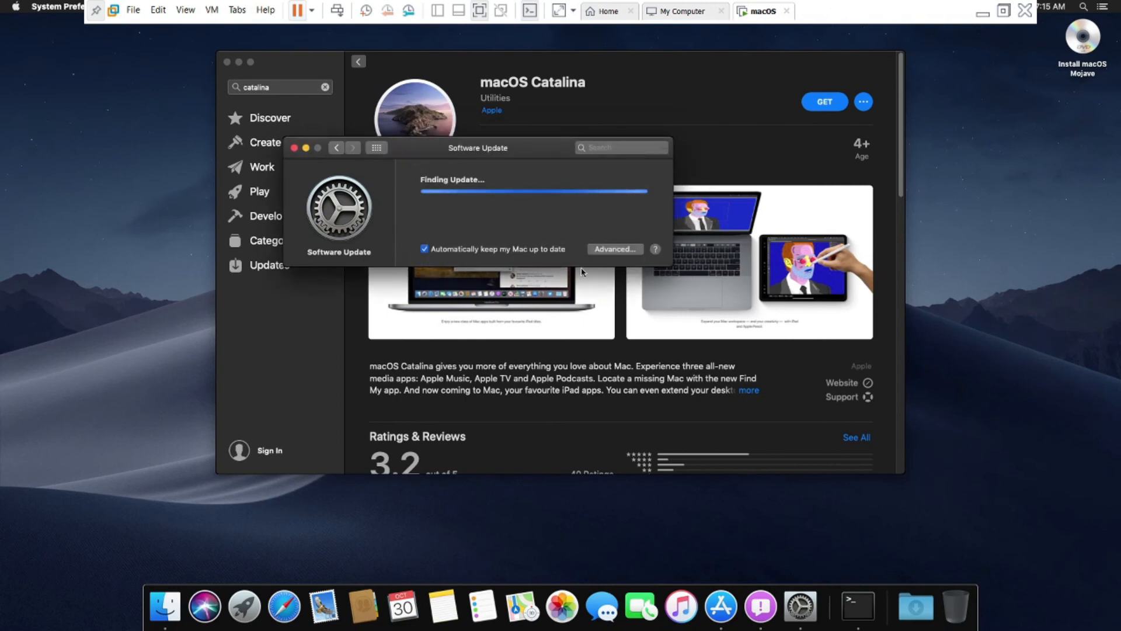
{"action": "left_click", "coordinate": [610, 249]}
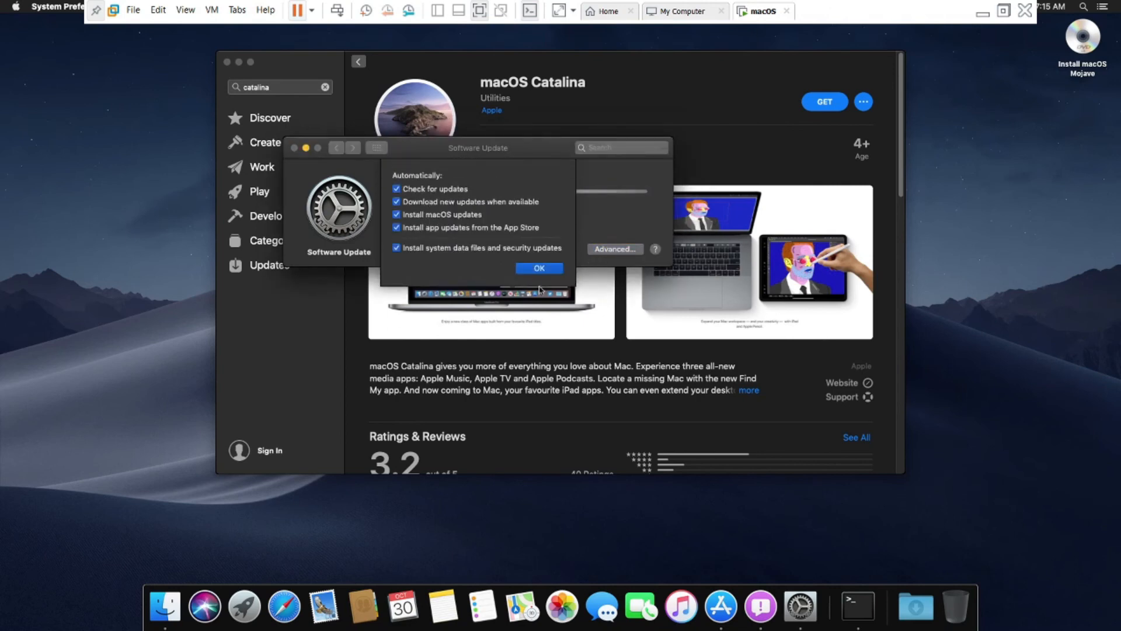
{"action": "left_click", "coordinate": [525, 270]}
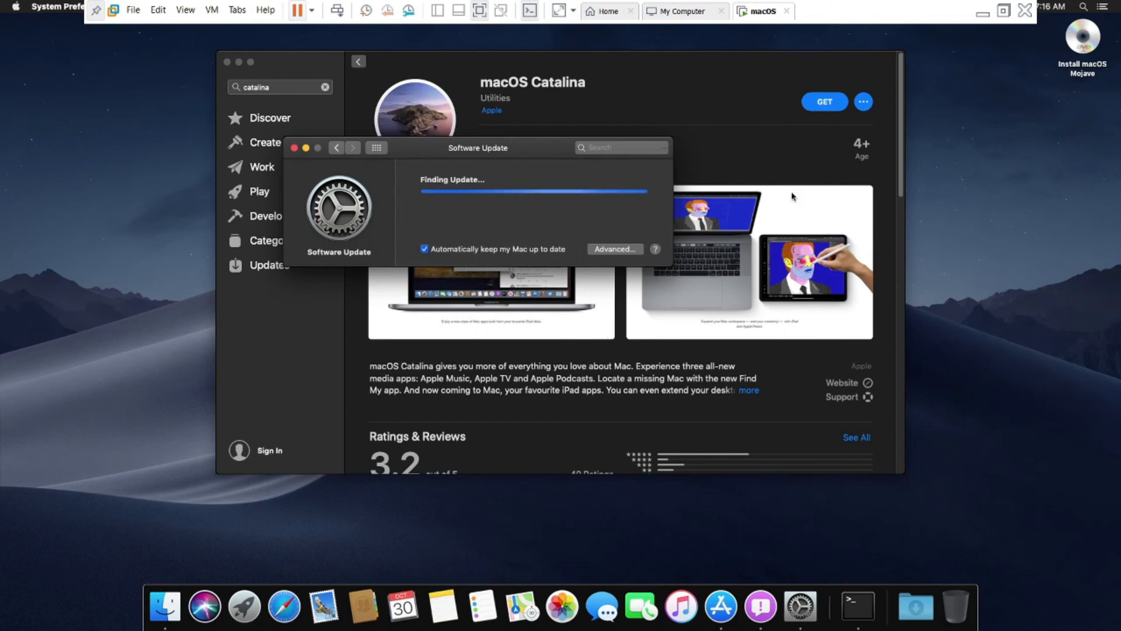
- Scroll through the macOS Catalina App Store listing, then close the App Store
{"action": "left_click", "coordinate": [793, 150]}
{"action": "scroll", "coordinate": [734, 281], "scroll_direction": "down", "scroll_amount": 2}
{"action": "scroll", "coordinate": [734, 280], "scroll_direction": "down", "scroll_amount": 10}
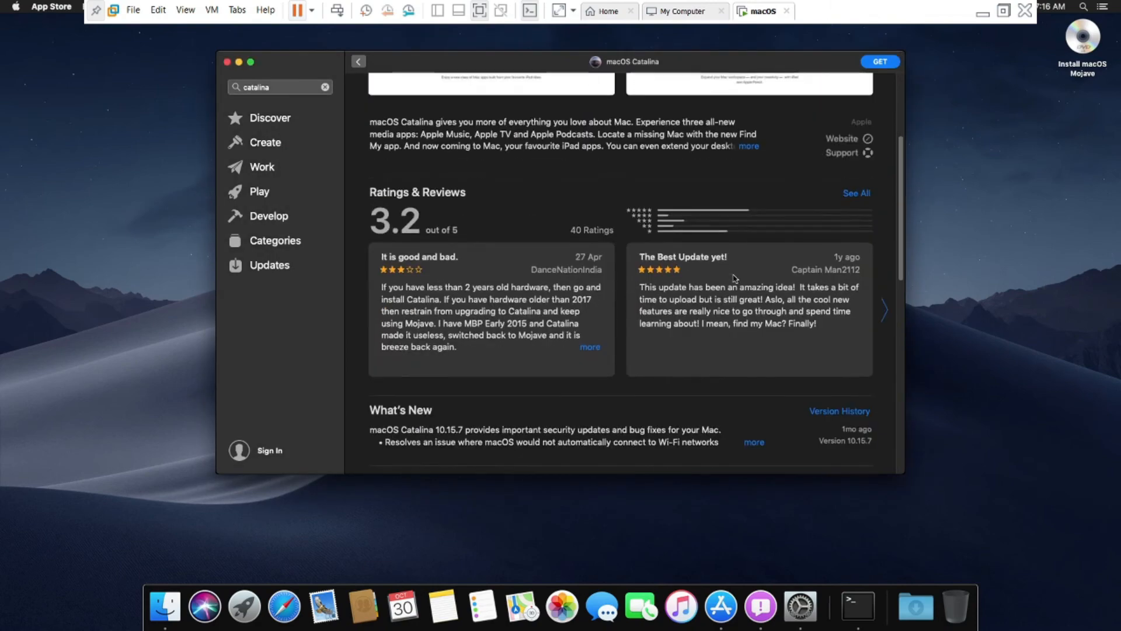
{"action": "scroll", "coordinate": [735, 276], "scroll_direction": "down", "scroll_amount": 5}
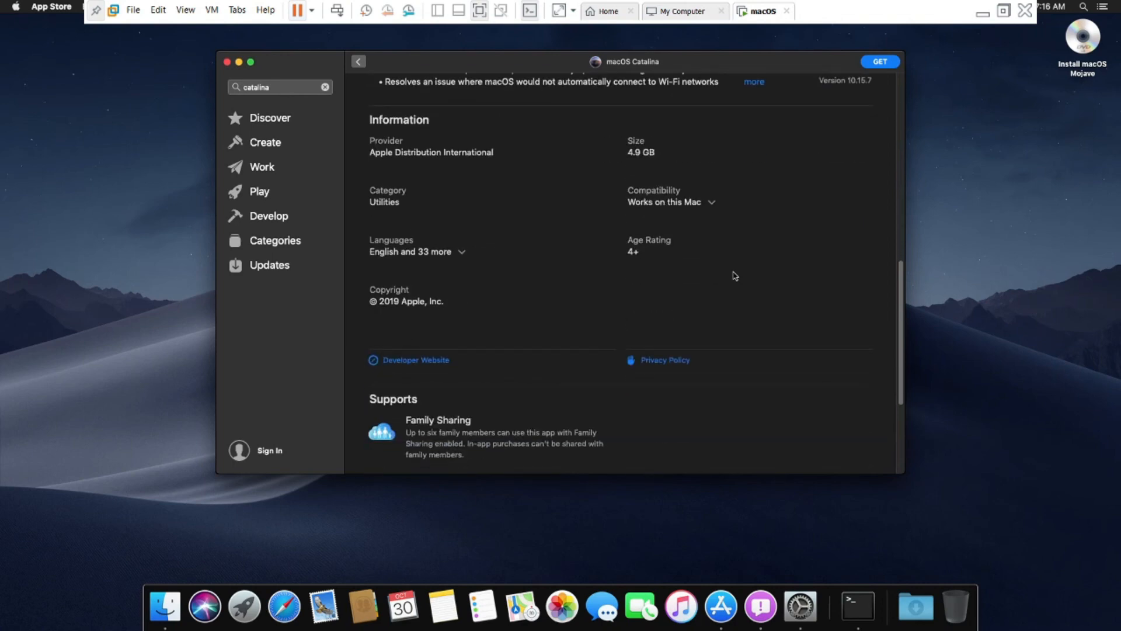
{"action": "scroll", "coordinate": [734, 275], "scroll_direction": "up", "scroll_amount": 3}
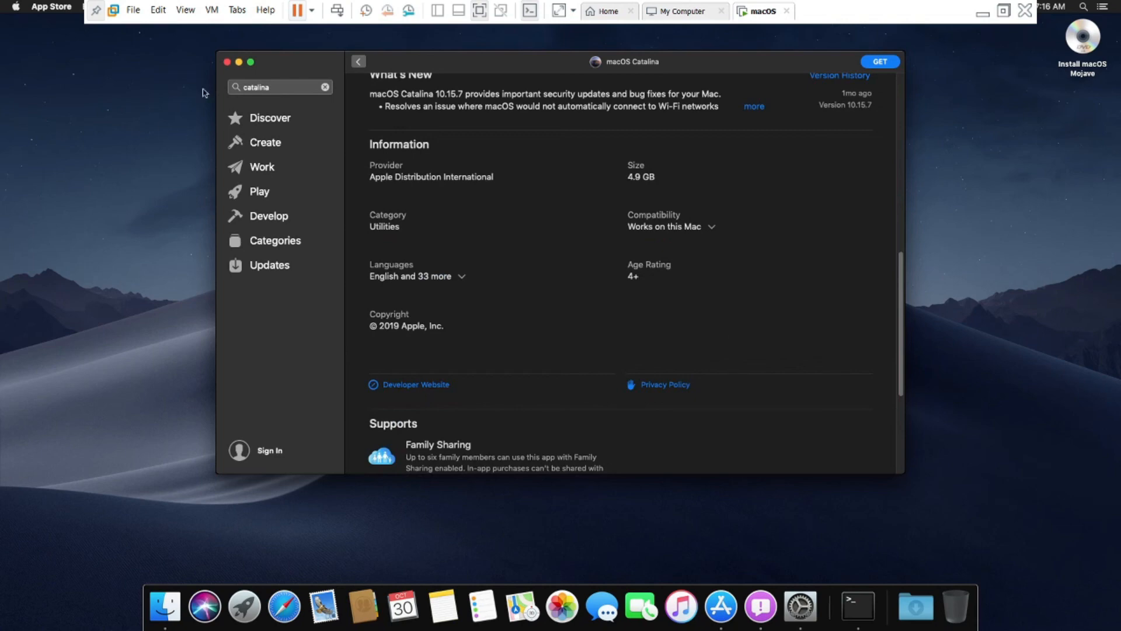
{"action": "left_click", "coordinate": [227, 62]}
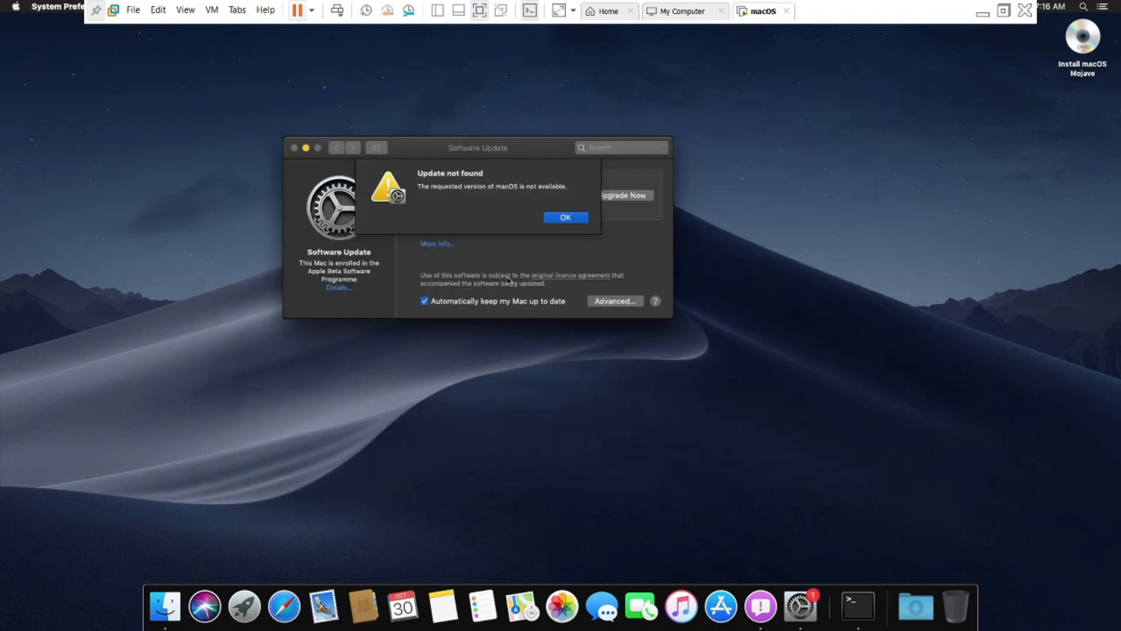
- Dismiss the Update not found alert, check the other updates, and Restore Defaults to leave the beta programme
{"action": "left_click", "coordinate": [555, 219]}
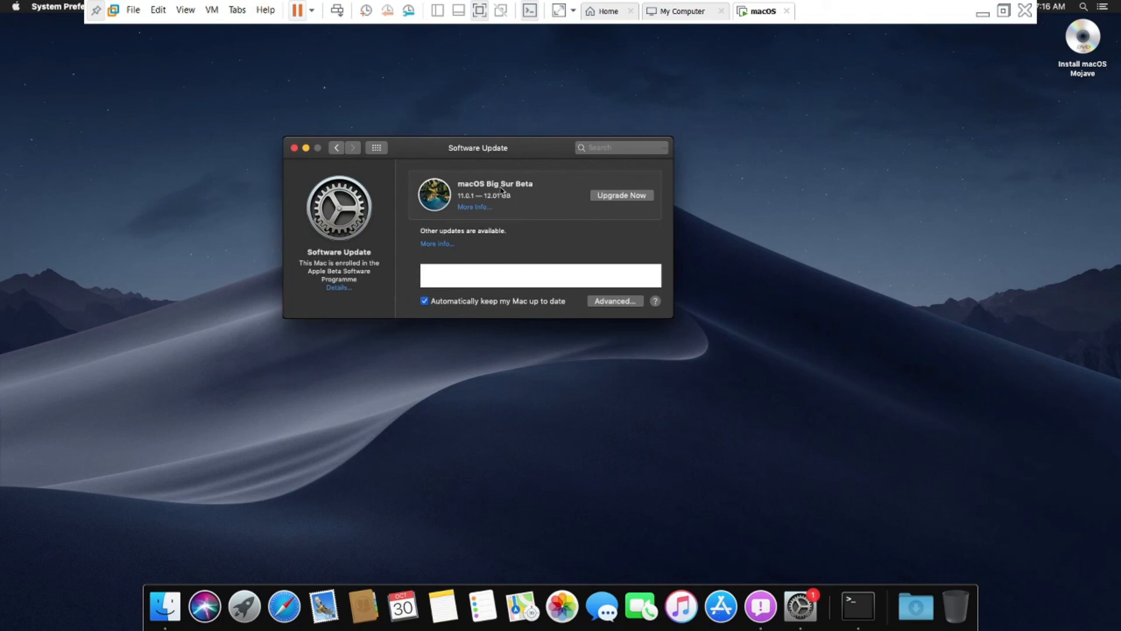
{"action": "left_click", "coordinate": [447, 248]}
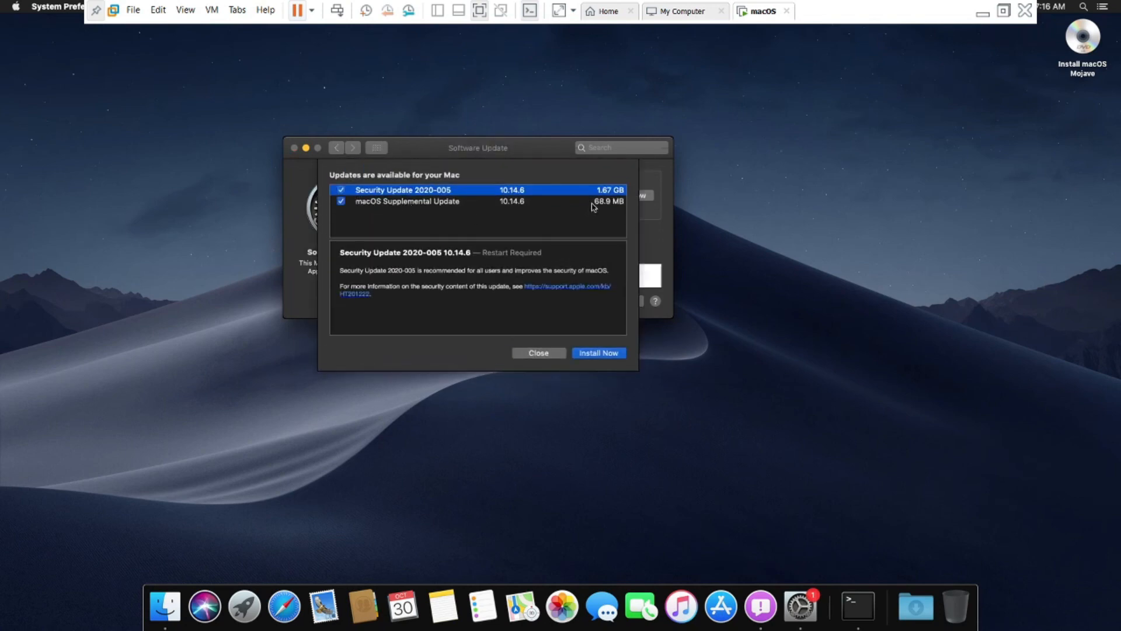
{"action": "left_click", "coordinate": [555, 353]}
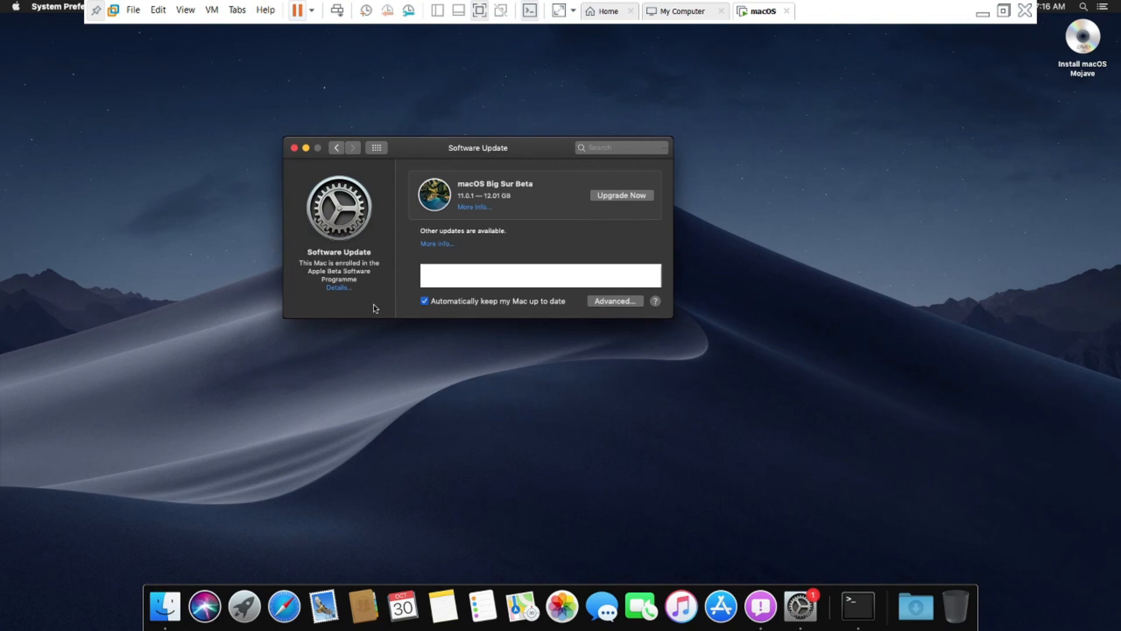
{"action": "left_click", "coordinate": [344, 288]}
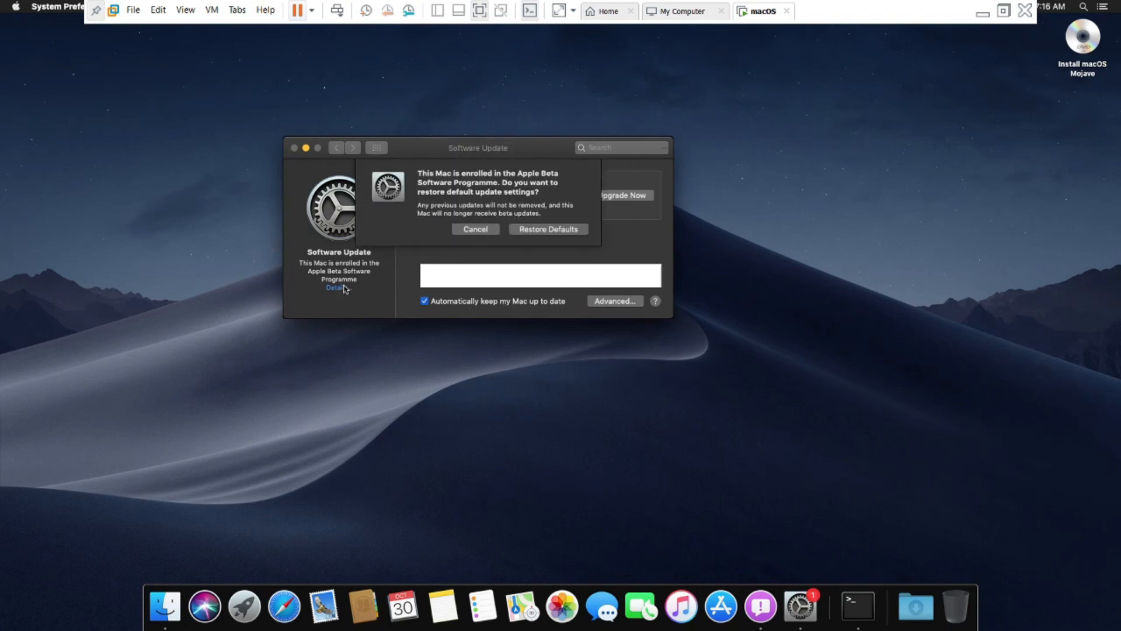
{"action": "left_click", "coordinate": [533, 232]}
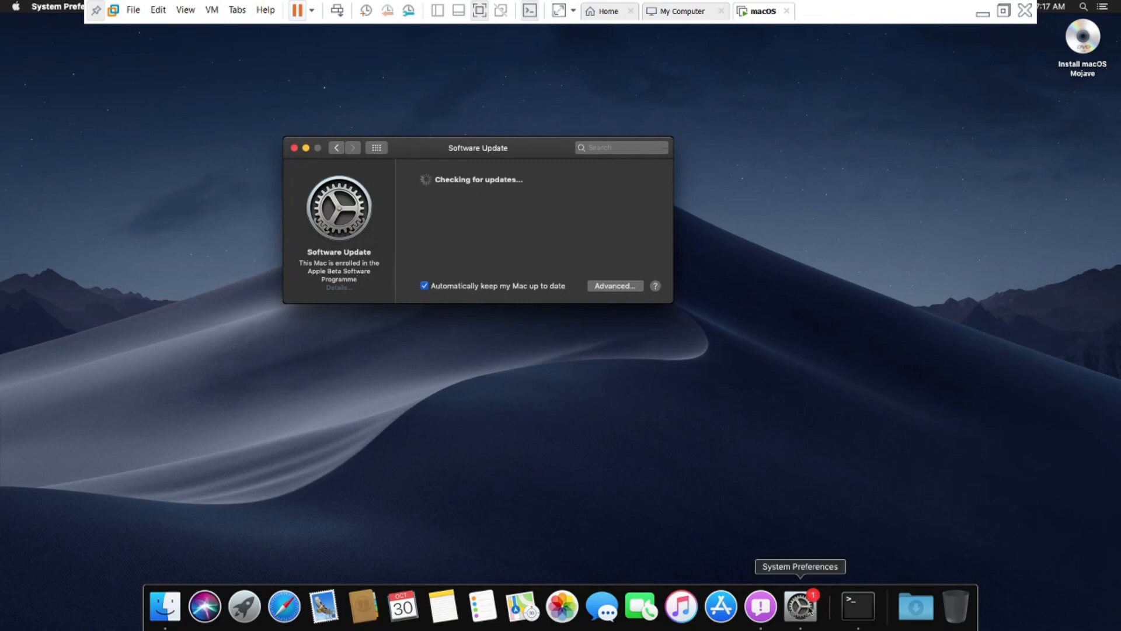
- Reopen the App Store and try searching for 'catal' and 'catalania'
{"action": "left_click", "coordinate": [724, 608]}
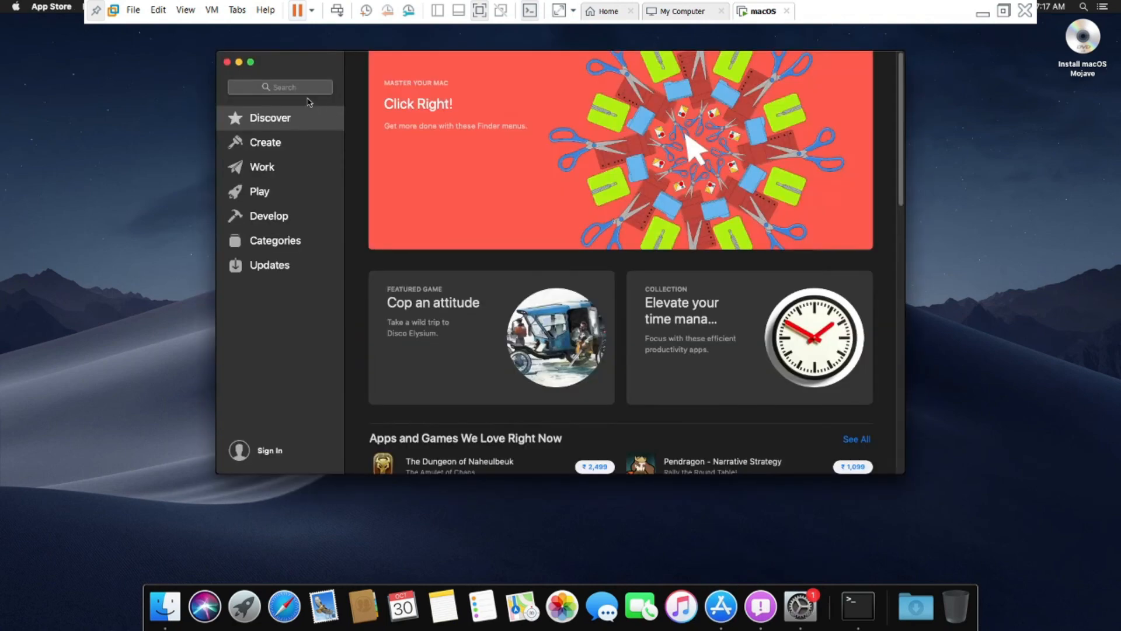
{"action": "left_click", "coordinate": [309, 89]}
{"action": "type", "text": "datalian"}
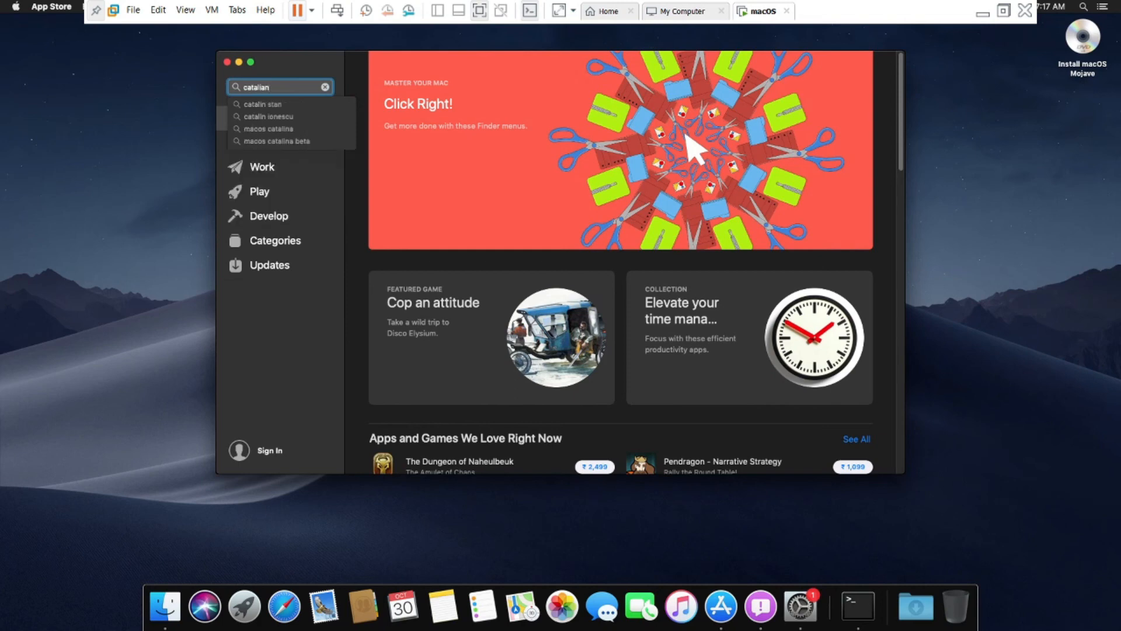
{"action": "key", "text": "BackSpace"}
{"action": "key", "text": "BackSpace"}
{"action": "key", "text": "BackSpace"}
{"action": "key", "text": "Return"}
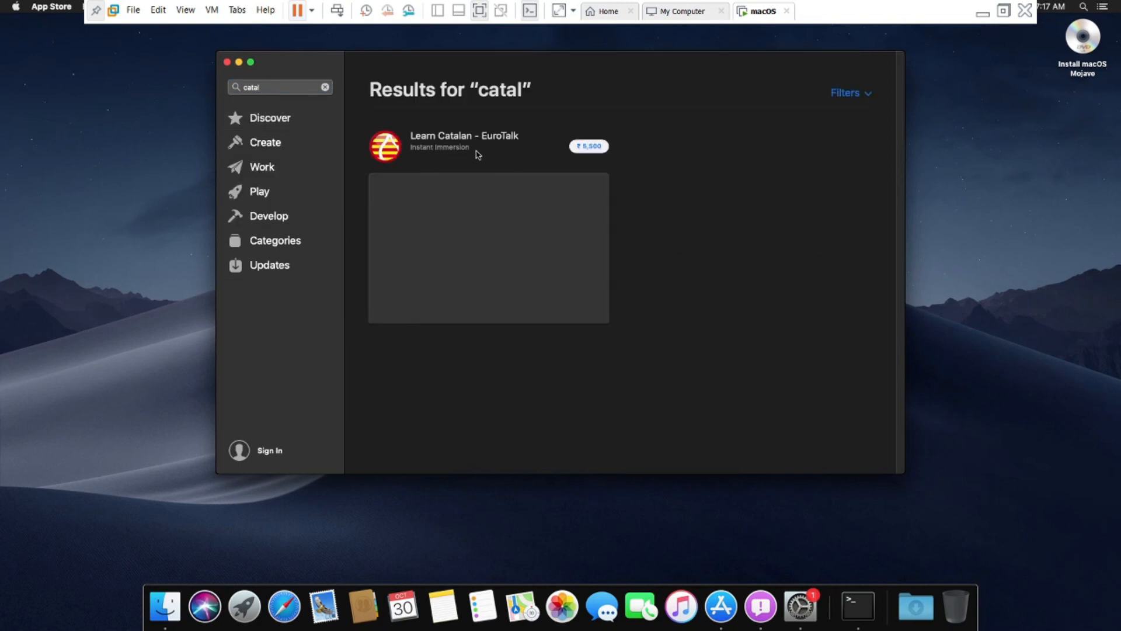
{"action": "left_click", "coordinate": [266, 83]}
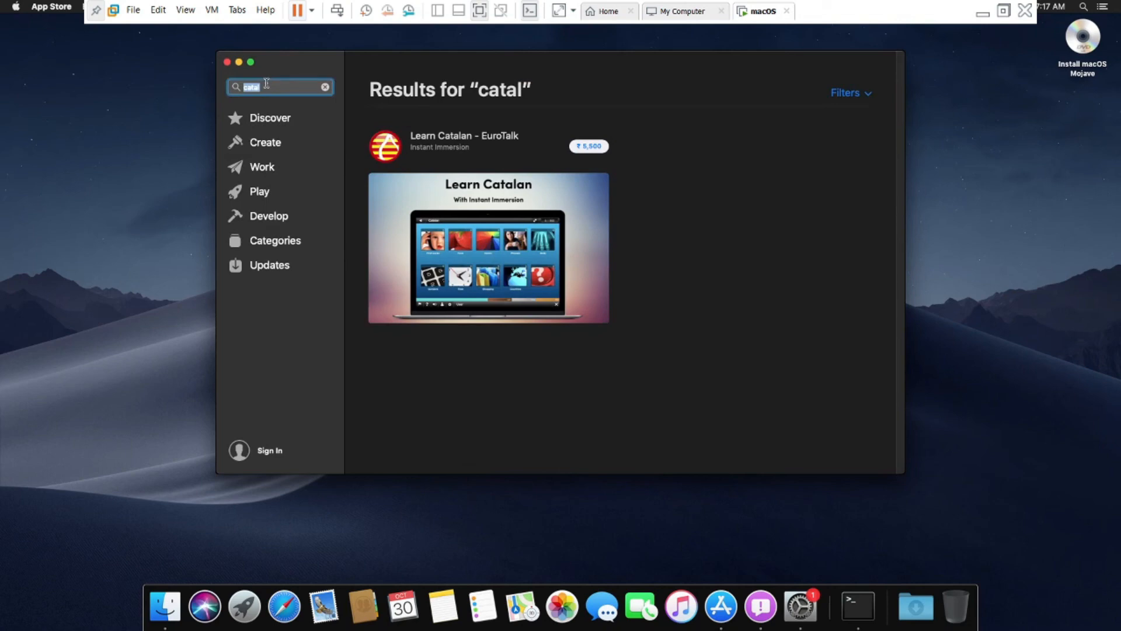
{"action": "type", "text": "catalania"}
{"action": "key", "text": "Return"}
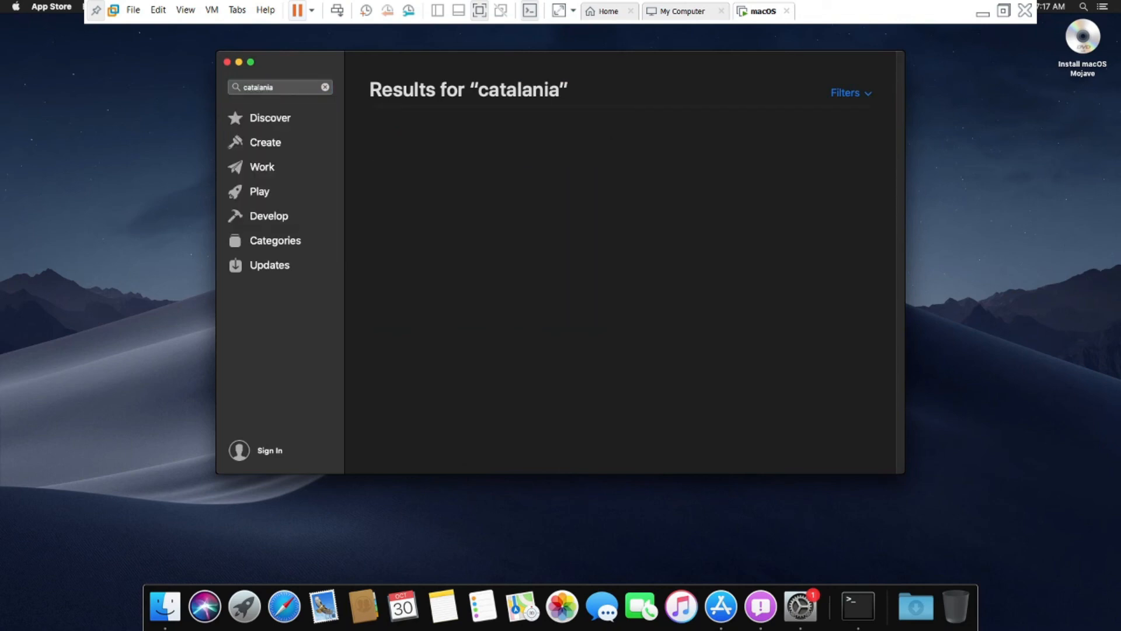
- Search the store for 'mac os' and open the macOS Catalina product page
{"action": "left_click", "coordinate": [276, 88]}
{"action": "key", "text": "BackSpace"}
{"action": "type", "text": "mac os"}
{"action": "key", "text": "Return"}
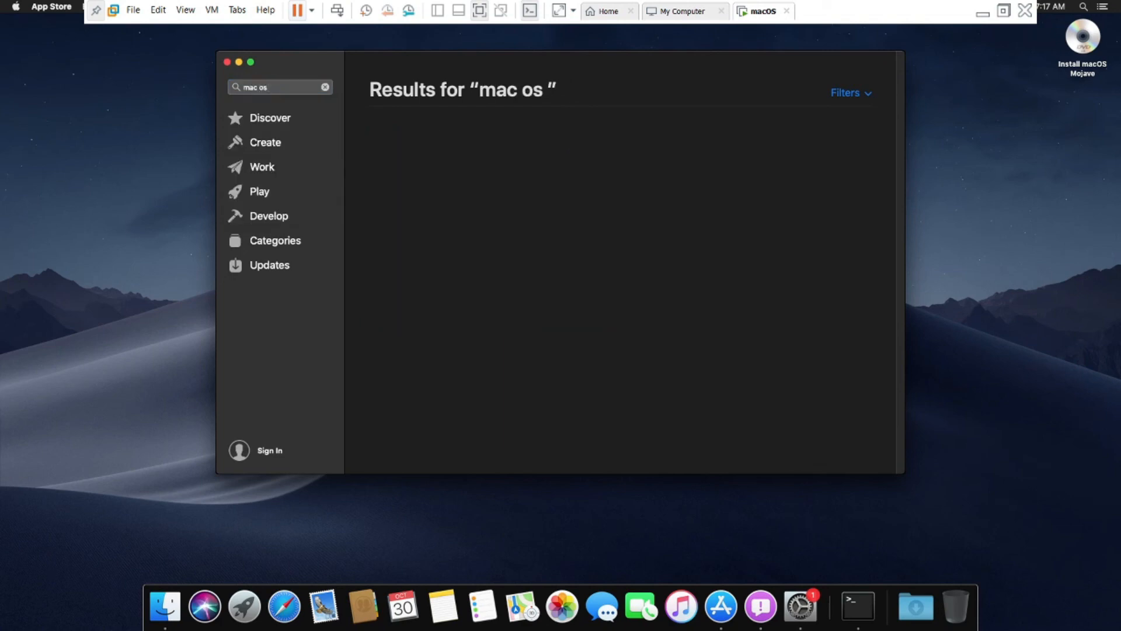
{"action": "left_click", "coordinate": [437, 136]}
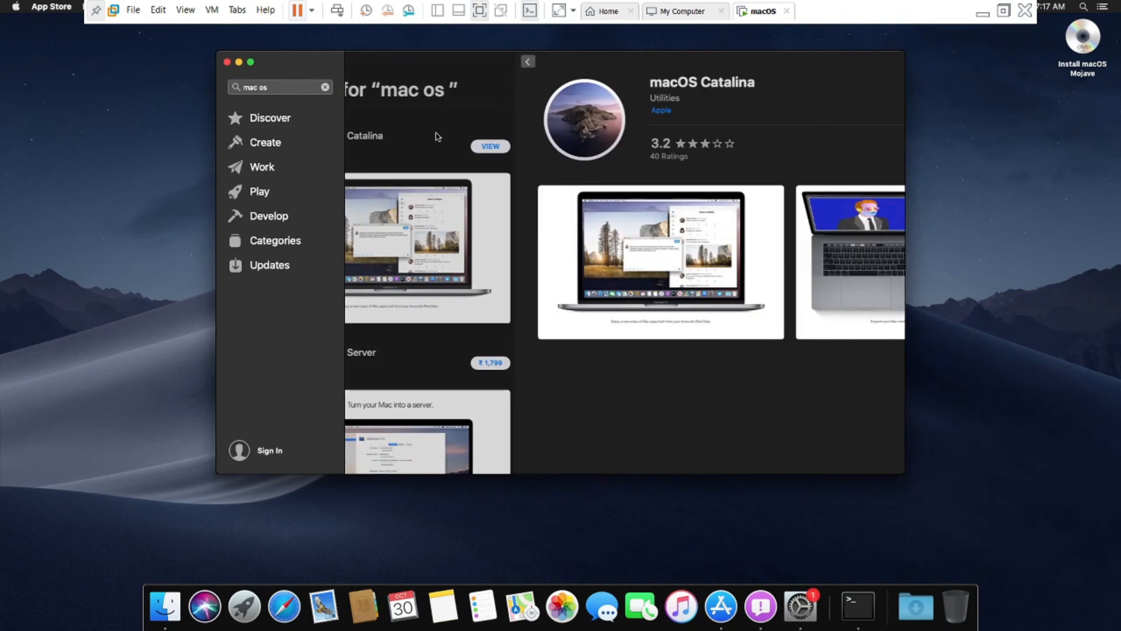
{"action": "left_click", "coordinate": [864, 103]}
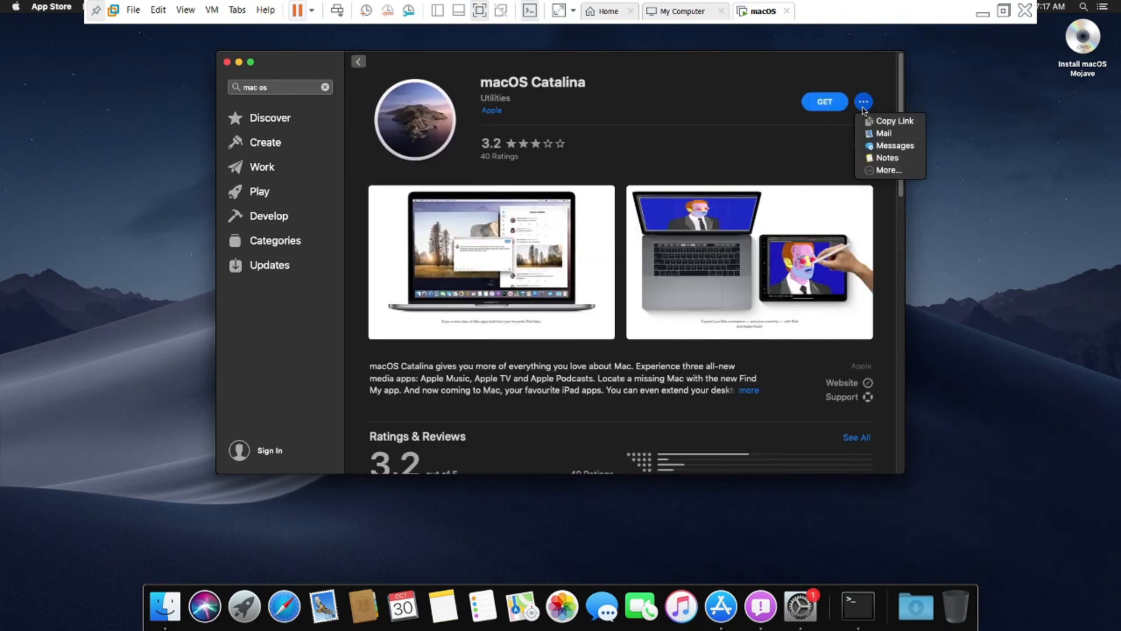
- Close the sharing options and click GET on the macOS Catalina page
{"action": "left_click", "coordinate": [839, 110]}
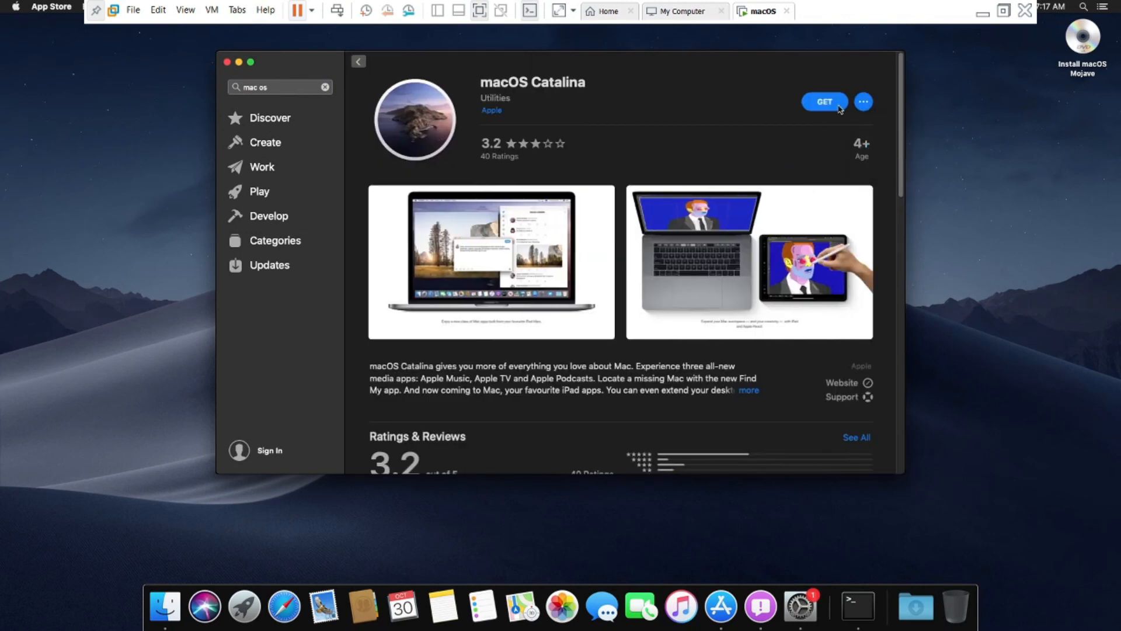
{"action": "left_click", "coordinate": [824, 101]}
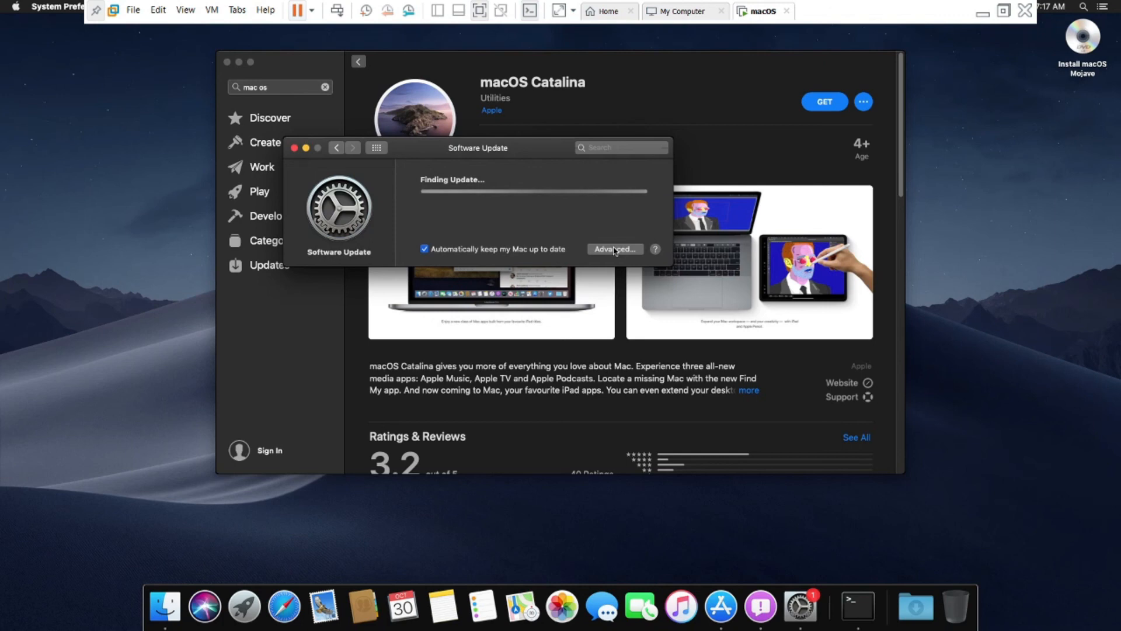
- Dismiss the Apple menu and the vmware-tools-daemon accessibility prompt, then confirm downloading macOS Catalina 10.15.7
{"action": "left_click", "coordinate": [15, 7]}
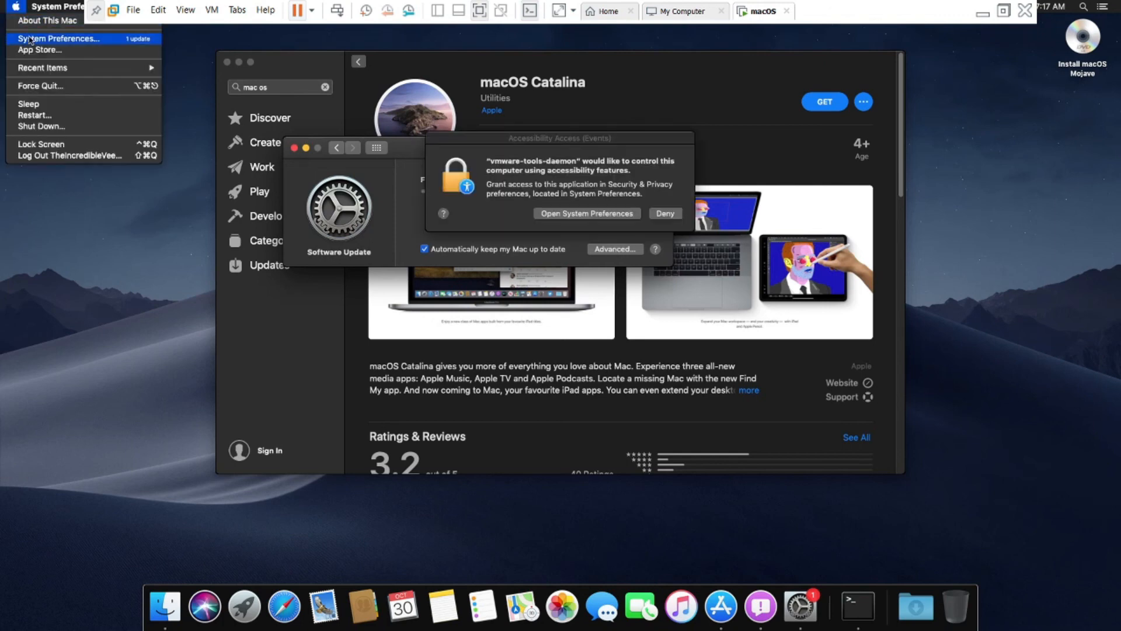
{"action": "left_click", "coordinate": [510, 177]}
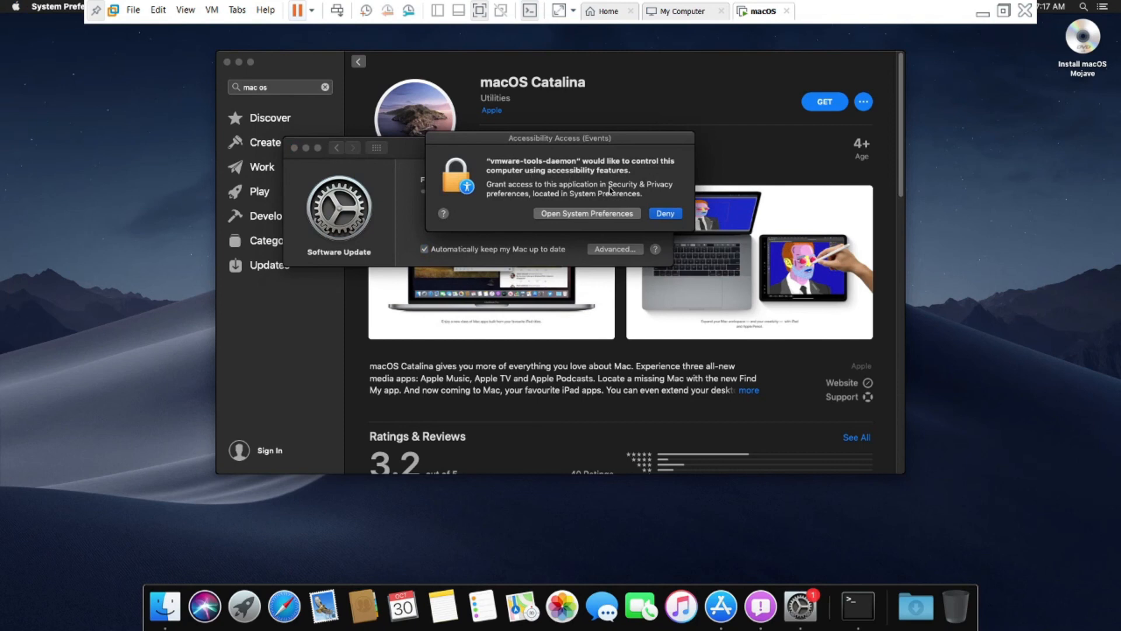
{"action": "left_click_drag", "start_coordinate": [497, 141], "coordinate": [438, 251]}
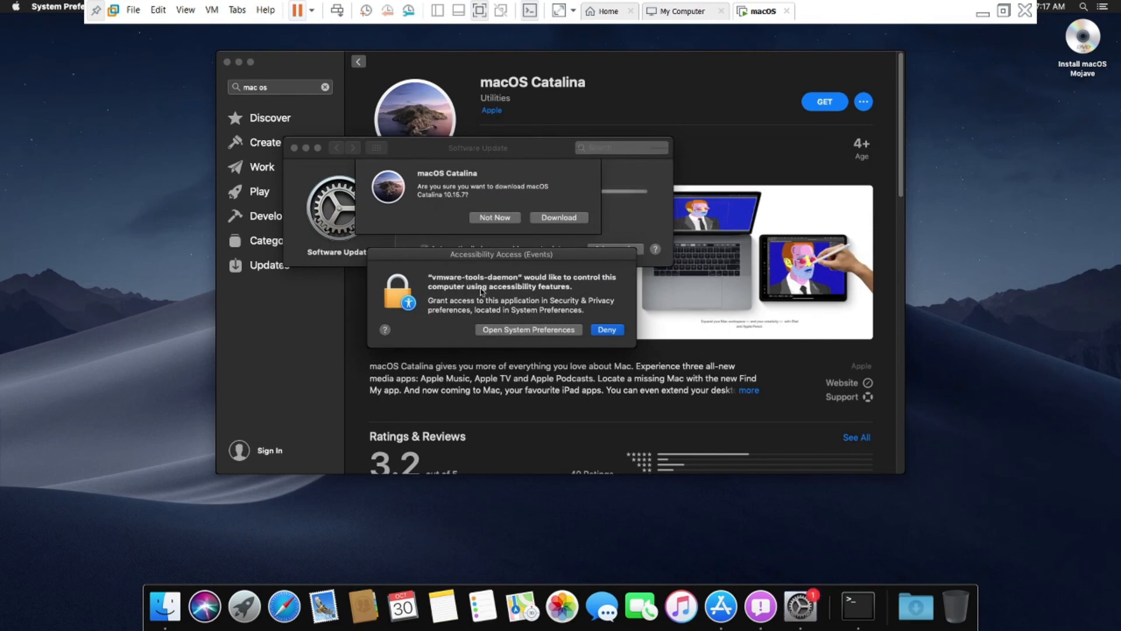
{"action": "left_click", "coordinate": [531, 328]}
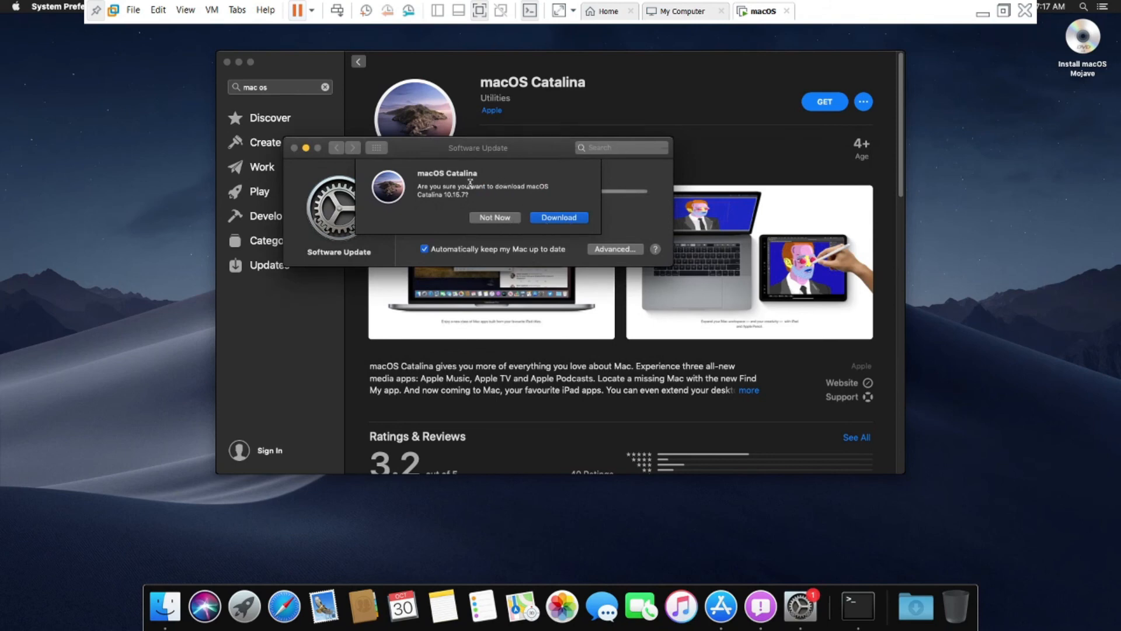
{"action": "left_click", "coordinate": [559, 218]}
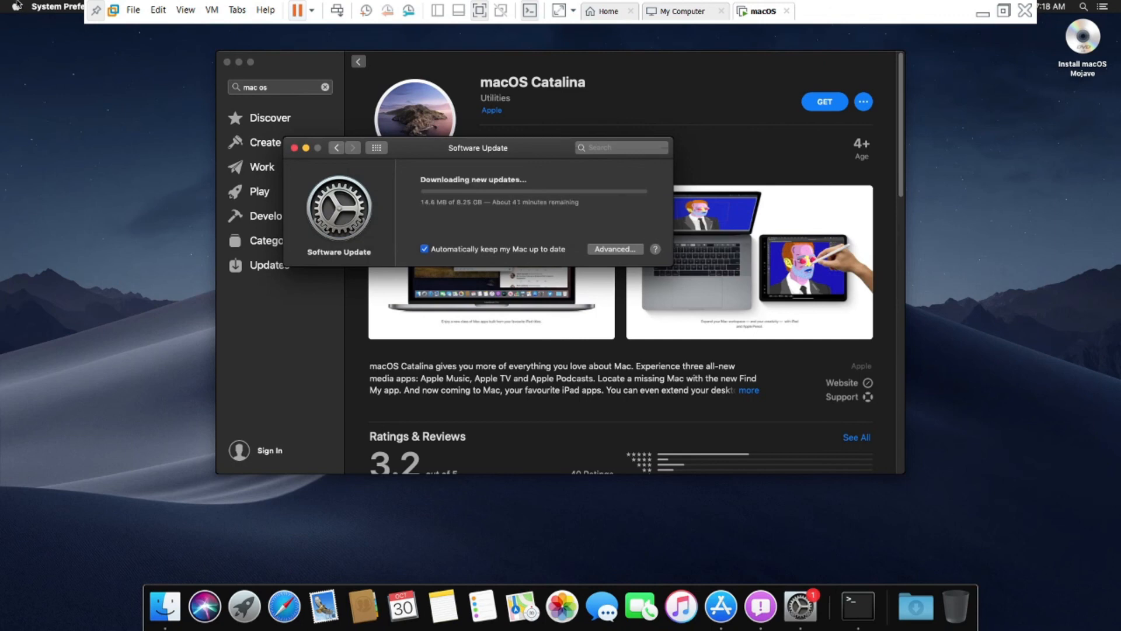
- Open About This Mac from the Apple menu to see the macOS Mojave 10.14.6 summary
{"action": "left_click", "coordinate": [17, 6]}
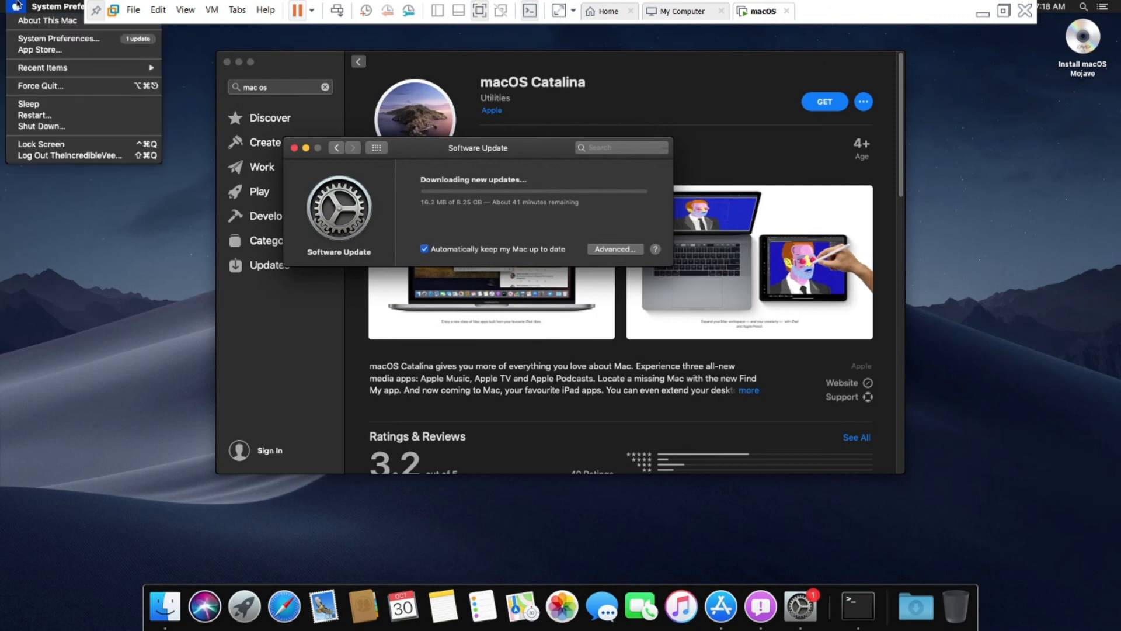
{"action": "left_click", "coordinate": [29, 44]}
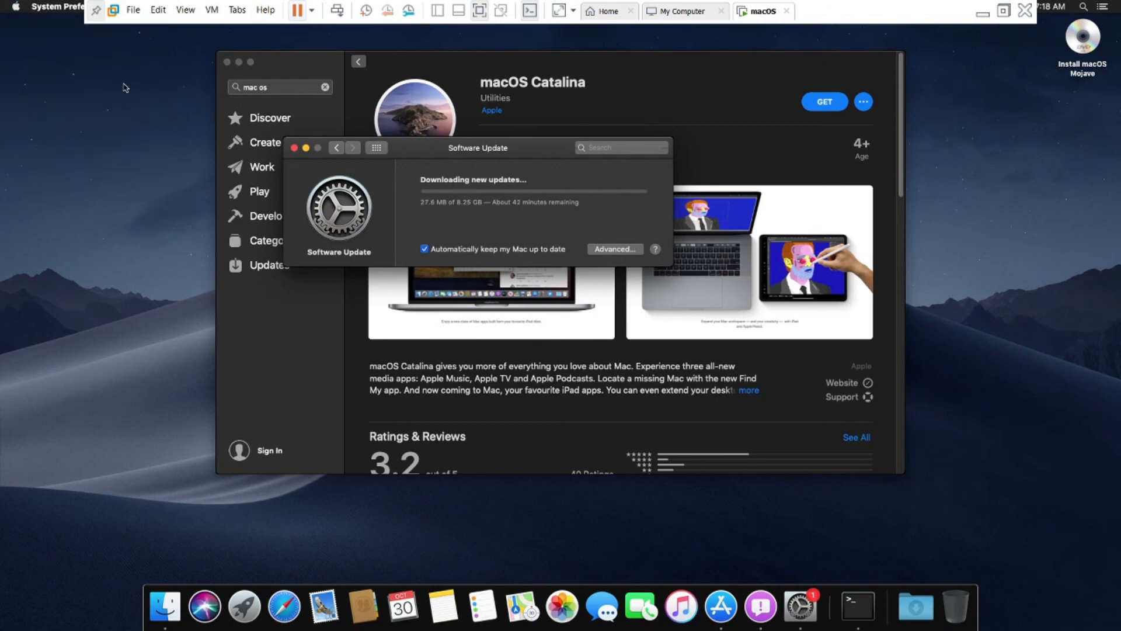
{"action": "left_click", "coordinate": [16, 6]}
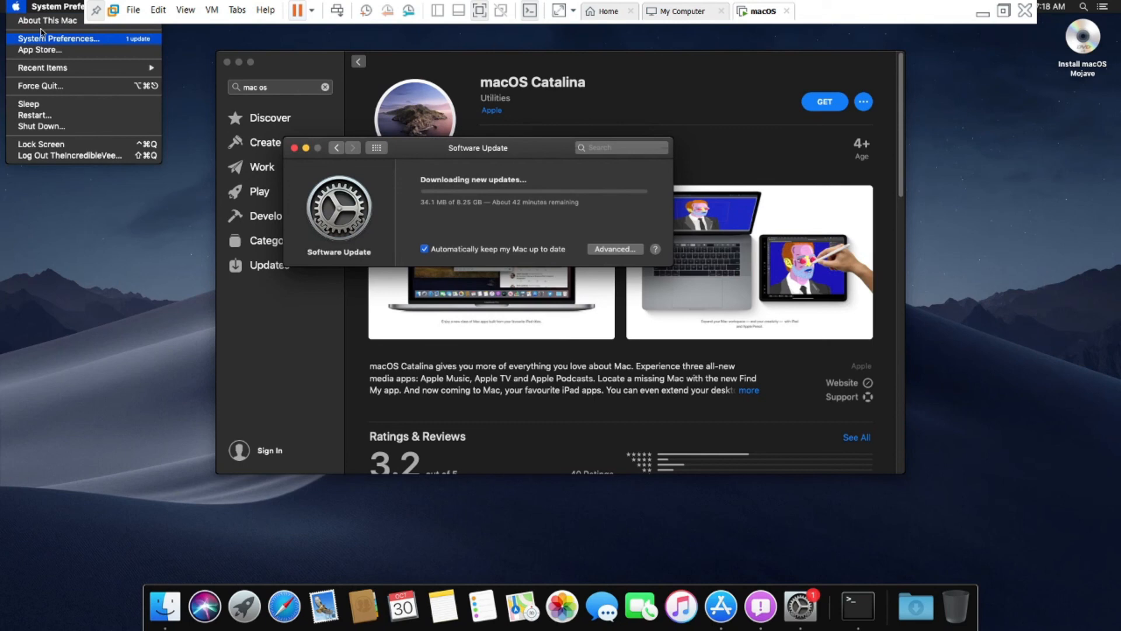
{"action": "left_click", "coordinate": [46, 20]}
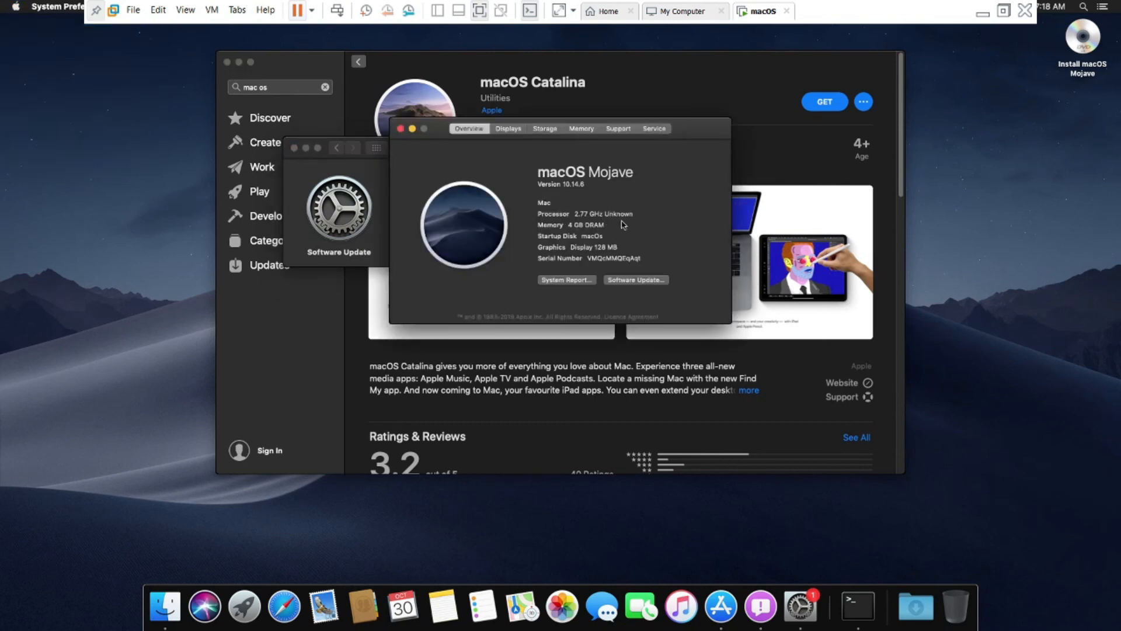
- Browse the Displays, Memory, Storage and Support tabs, return to Overview, and open System Report
{"action": "left_click_drag", "start_coordinate": [597, 248], "coordinate": [633, 248]}
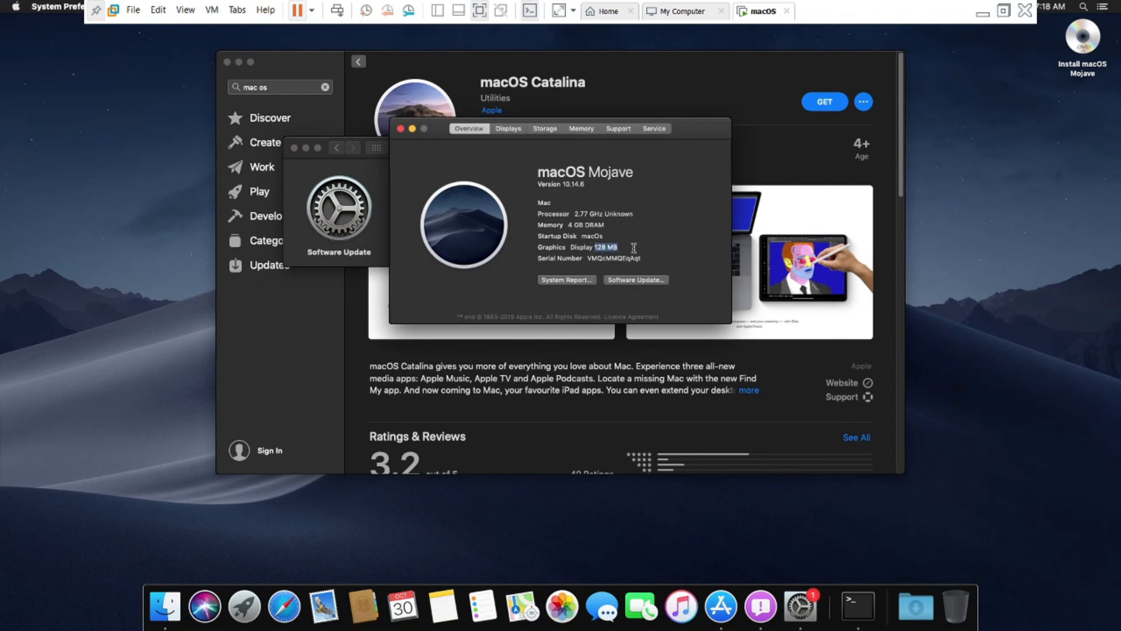
{"action": "left_click", "coordinate": [609, 242]}
{"action": "left_click", "coordinate": [507, 129]}
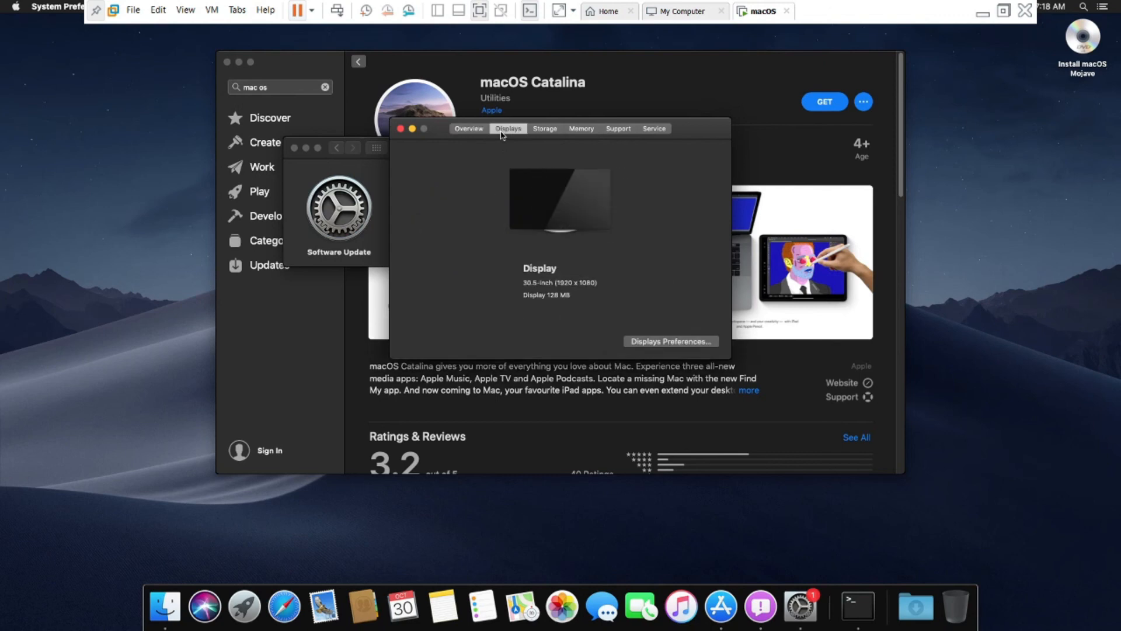
{"action": "left_click", "coordinate": [581, 129]}
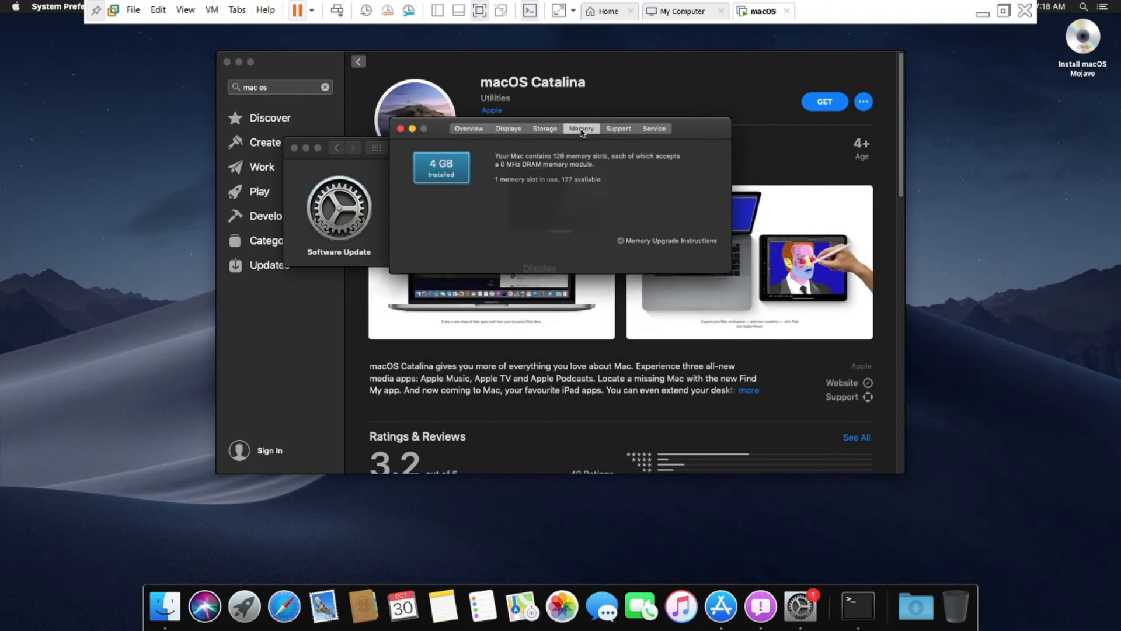
{"action": "left_click", "coordinate": [547, 130]}
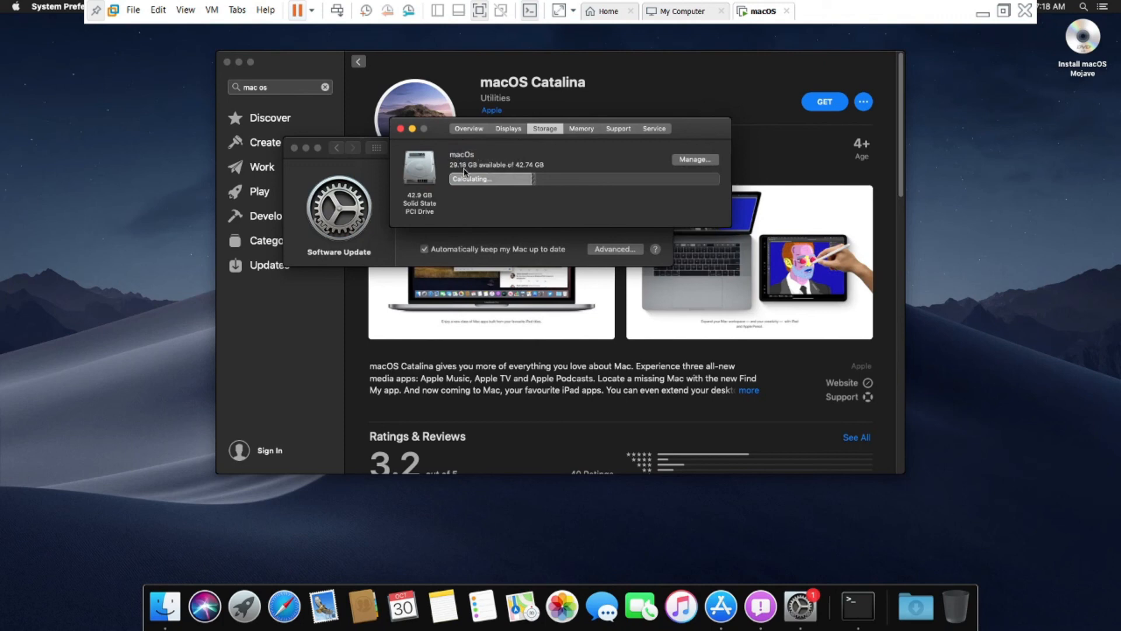
{"action": "left_click", "coordinate": [581, 129]}
{"action": "left_click", "coordinate": [632, 129]}
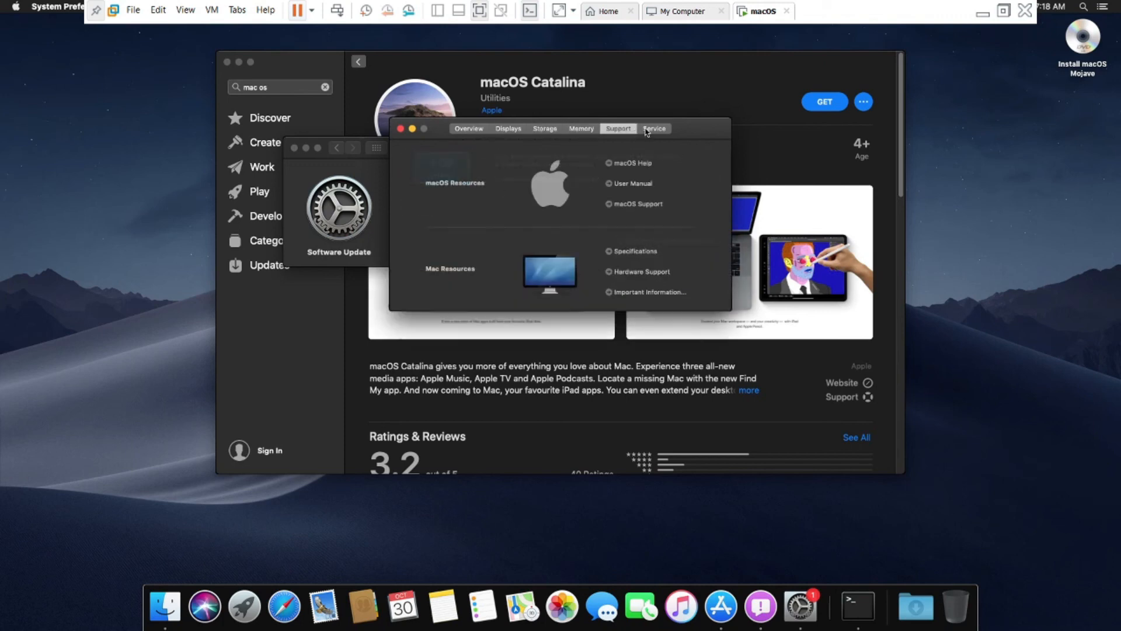
{"action": "left_click", "coordinate": [511, 129]}
{"action": "left_click", "coordinate": [544, 129]}
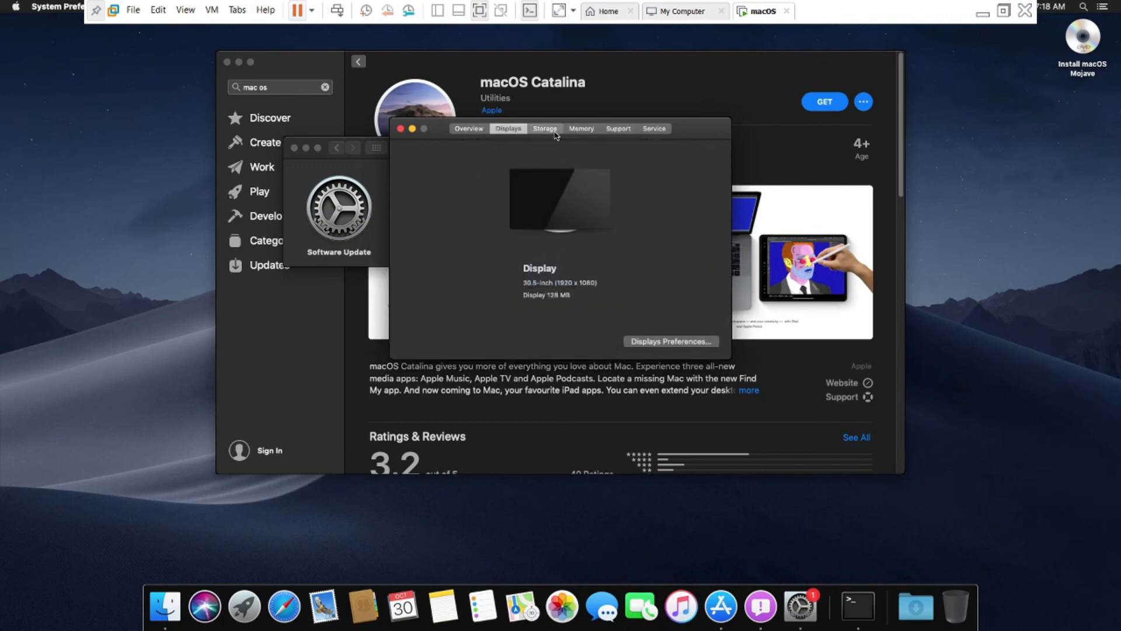
{"action": "left_click", "coordinate": [487, 130]}
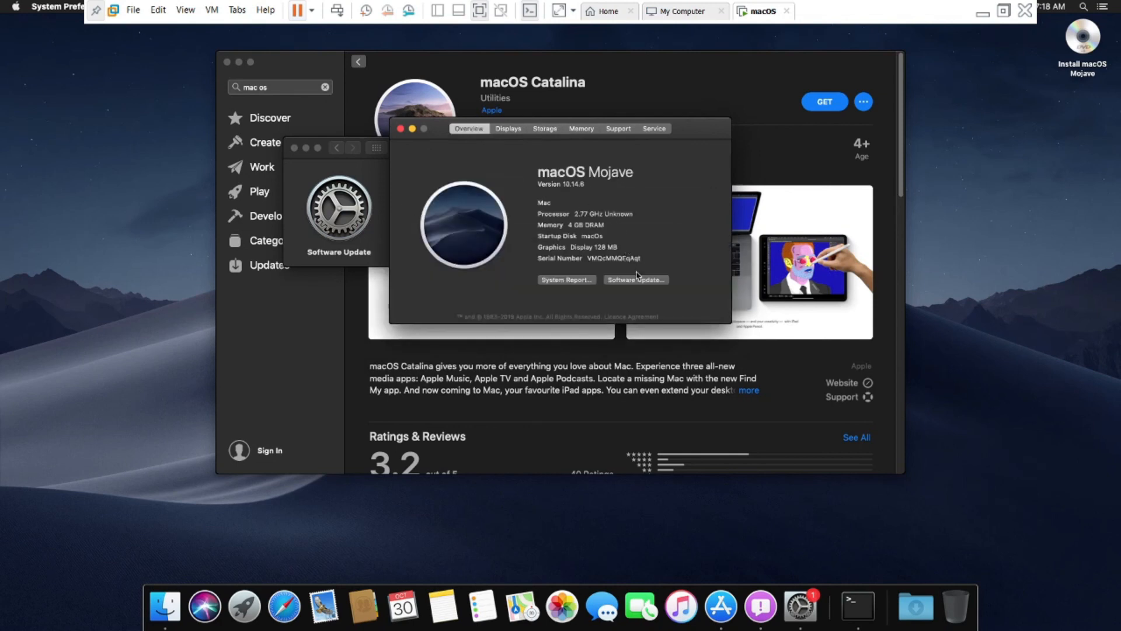
{"action": "left_click", "coordinate": [581, 281]}
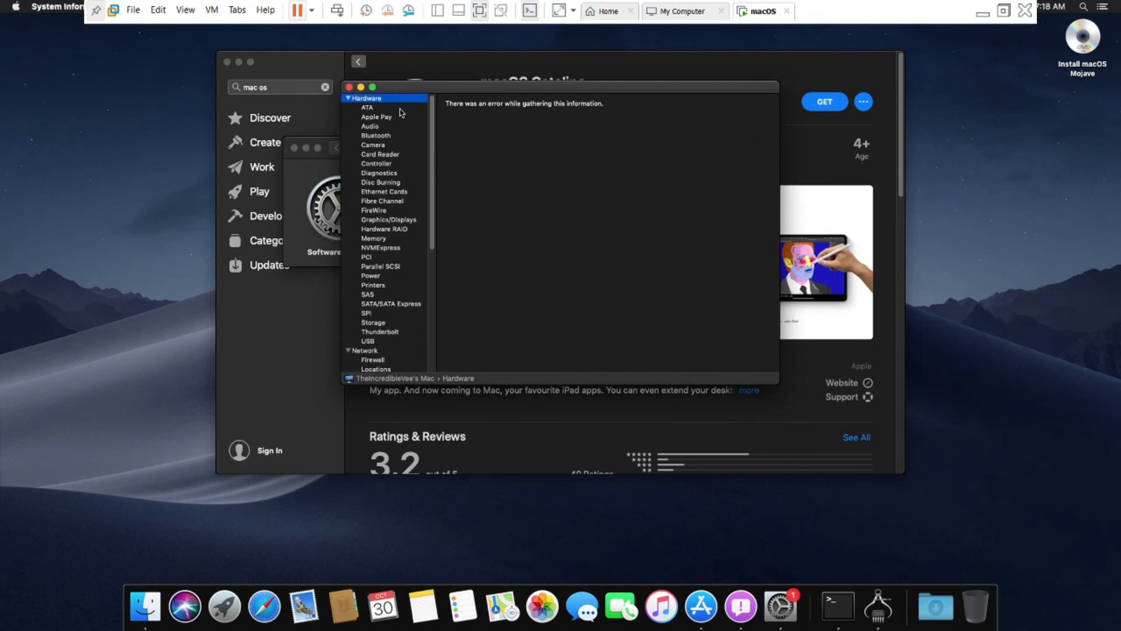
- Browse the ATA, Apple Pay, Card Reader and Software sections, then close System Information and About This Mac
{"action": "left_click", "coordinate": [400, 108]}
{"action": "left_click", "coordinate": [401, 118]}
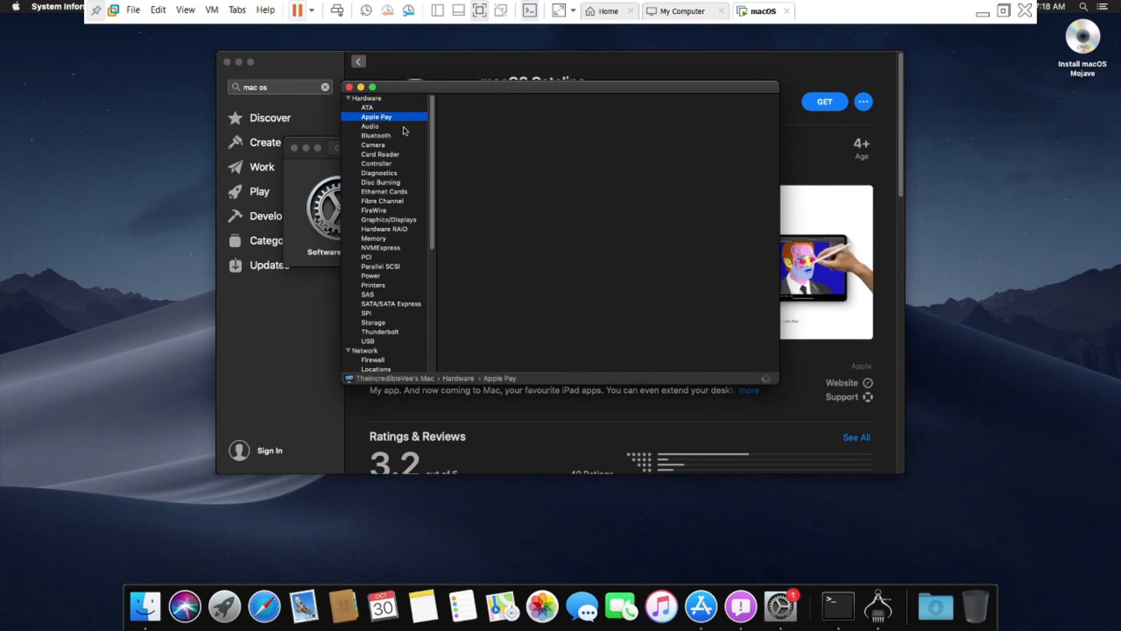
{"action": "left_click", "coordinate": [397, 154]}
{"action": "scroll", "coordinate": [388, 163], "scroll_direction": "down", "scroll_amount": 5}
{"action": "left_click", "coordinate": [397, 268]}
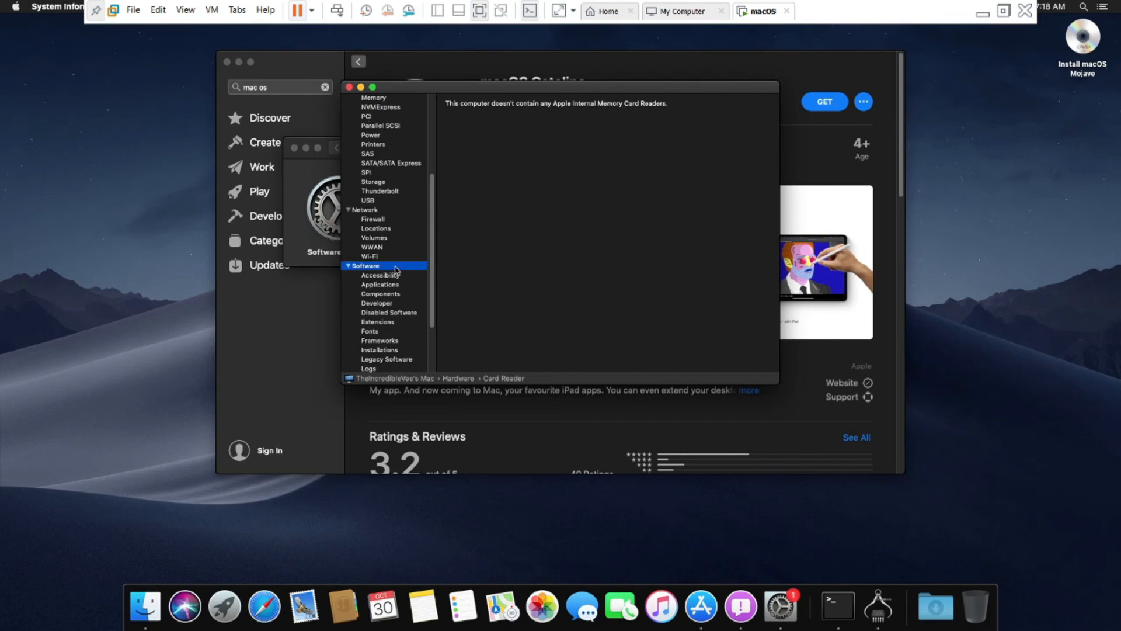
{"action": "left_click", "coordinate": [348, 87]}
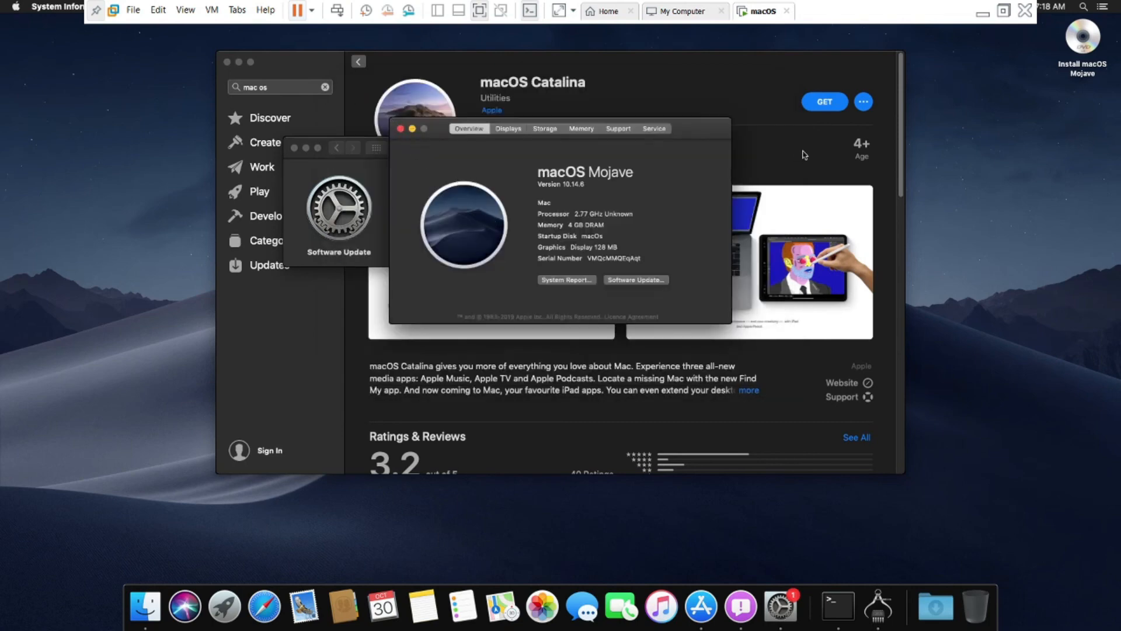
{"action": "left_click", "coordinate": [399, 129]}
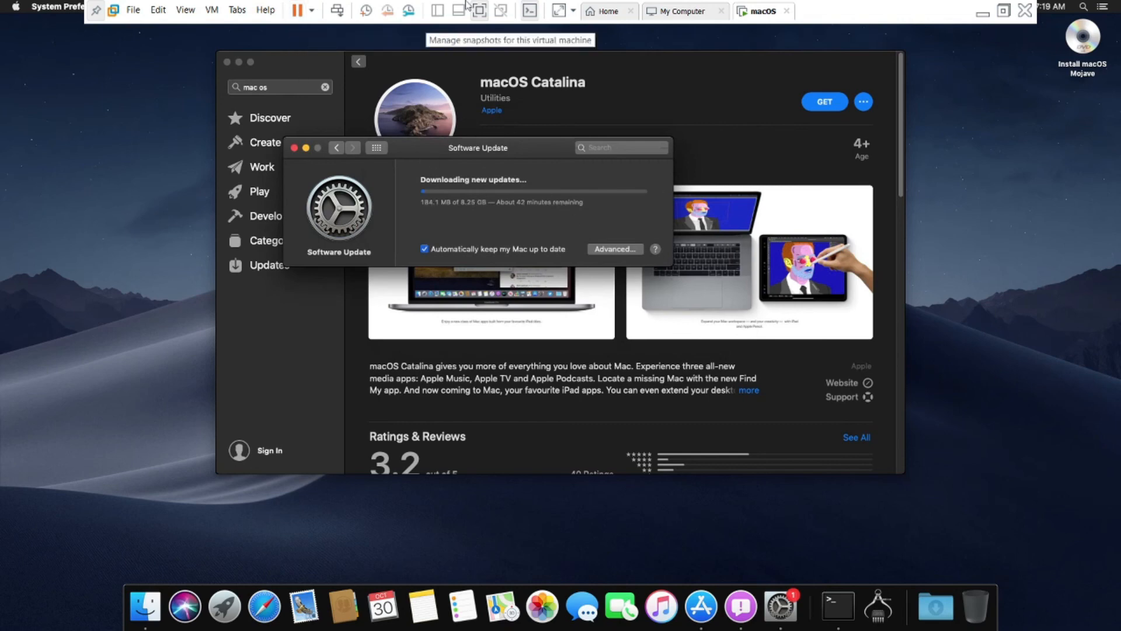
- Launch NZXT CAM on the host and view the Ryzen 7 Mobile 4800H CPU details
{"action": "left_click", "coordinate": [983, 12]}
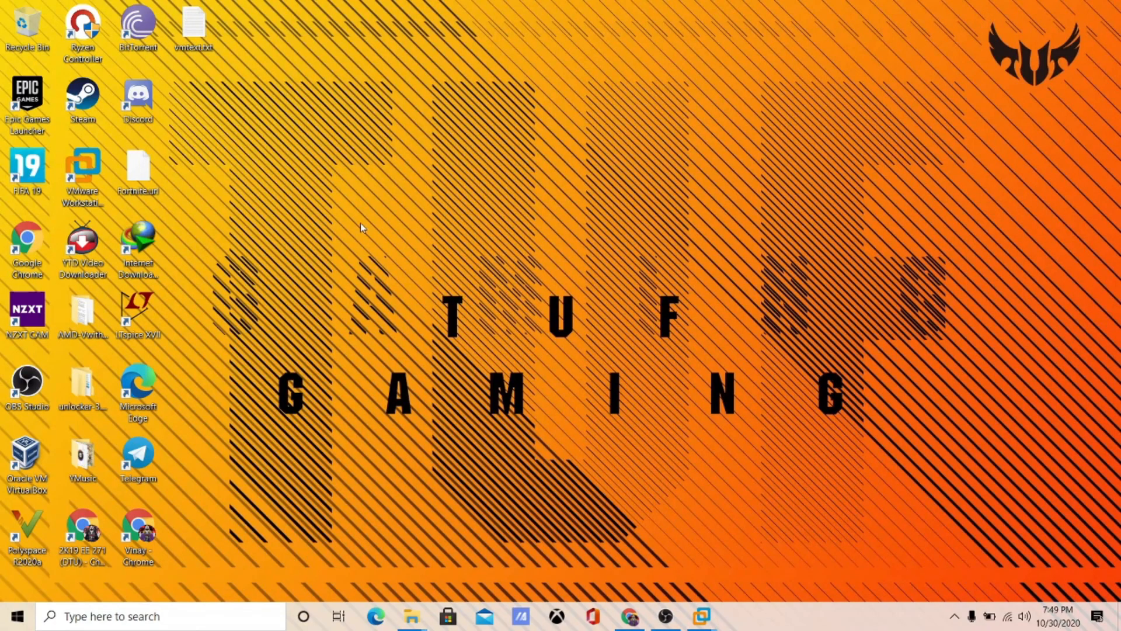
{"action": "key", "text": "super"}
{"action": "type", "text": "nz"}
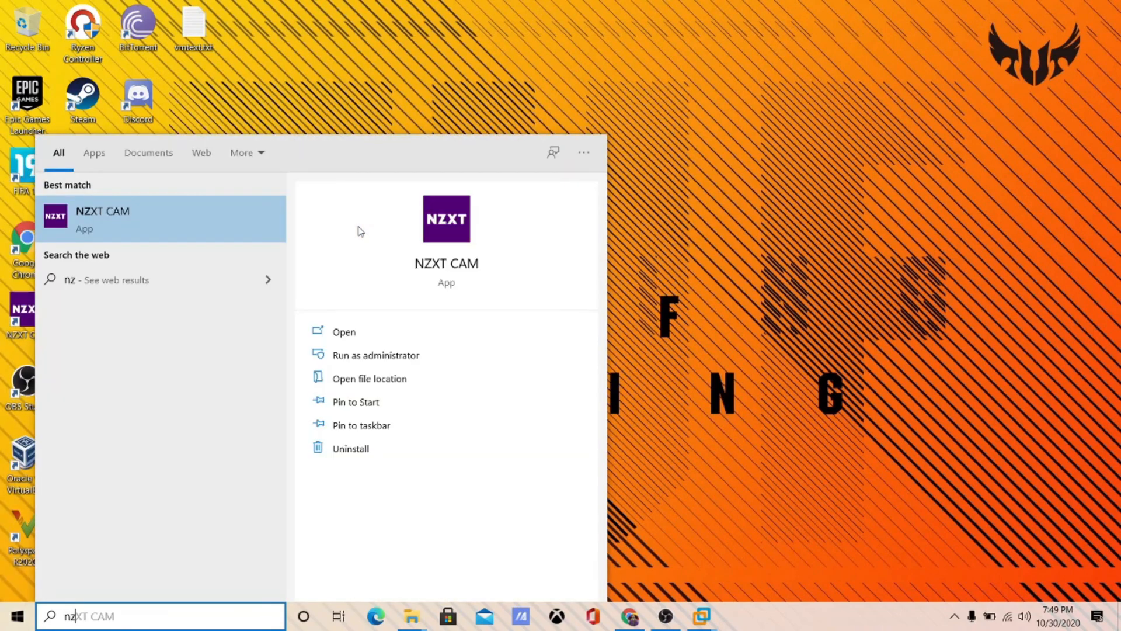
{"action": "key", "text": "Return"}
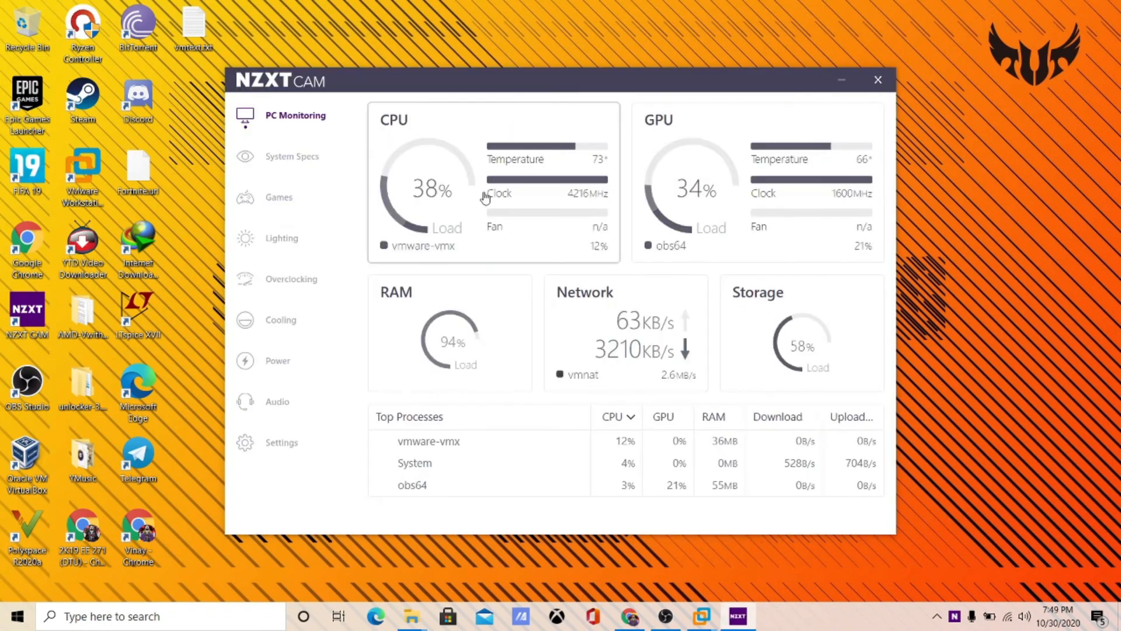
{"action": "left_click", "coordinate": [485, 199]}
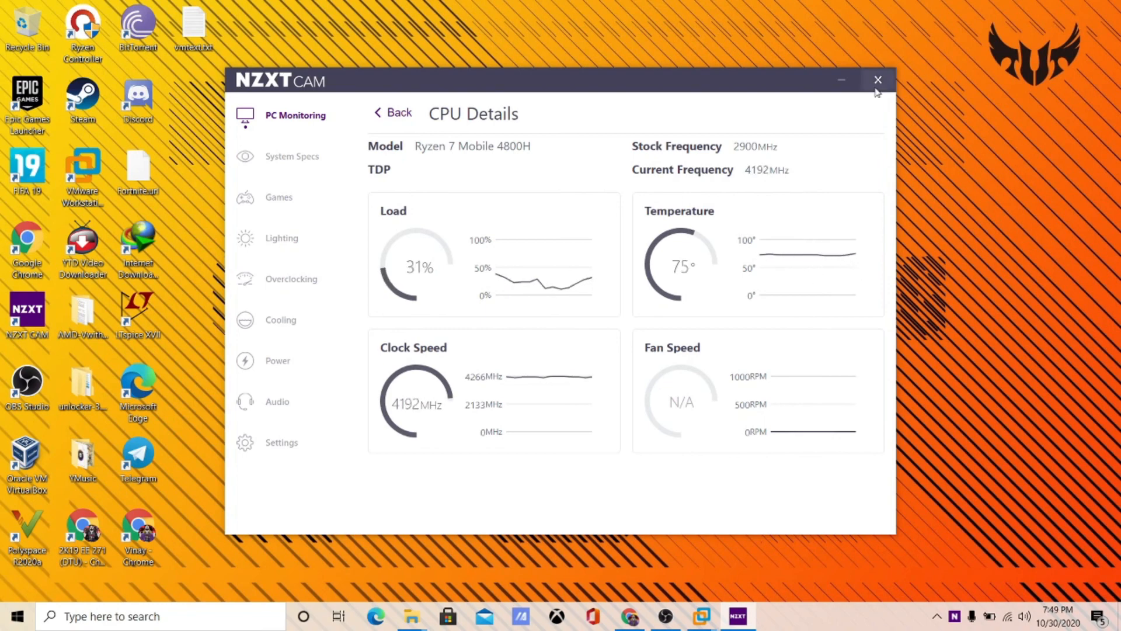
- Close the NZXT CAM window and exit it from the system tray
{"action": "left_click", "coordinate": [877, 82]}
{"action": "right_click", "coordinate": [955, 616]}
{"action": "left_click", "coordinate": [965, 596]}
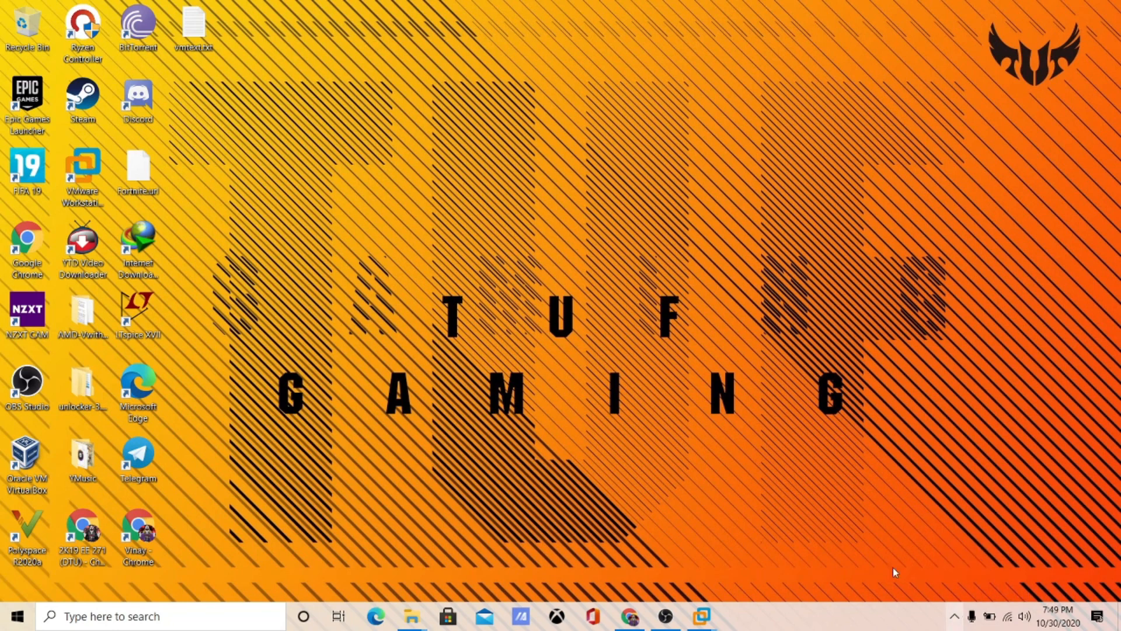
{"action": "double_click", "coordinate": [85, 34]}
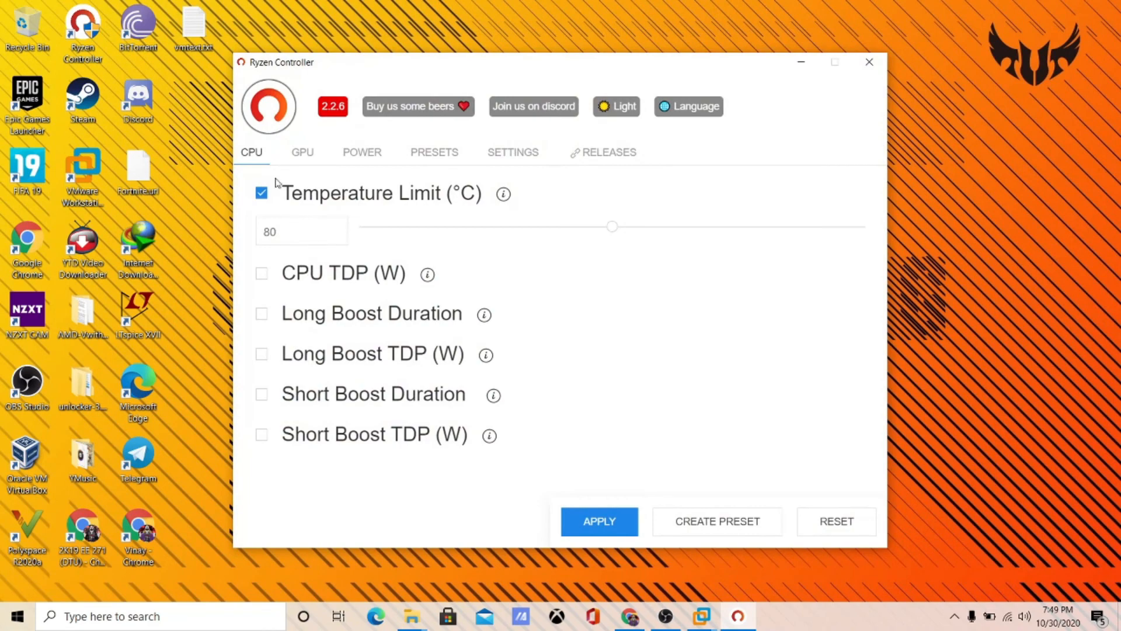
{"action": "double_click", "coordinate": [295, 235]}
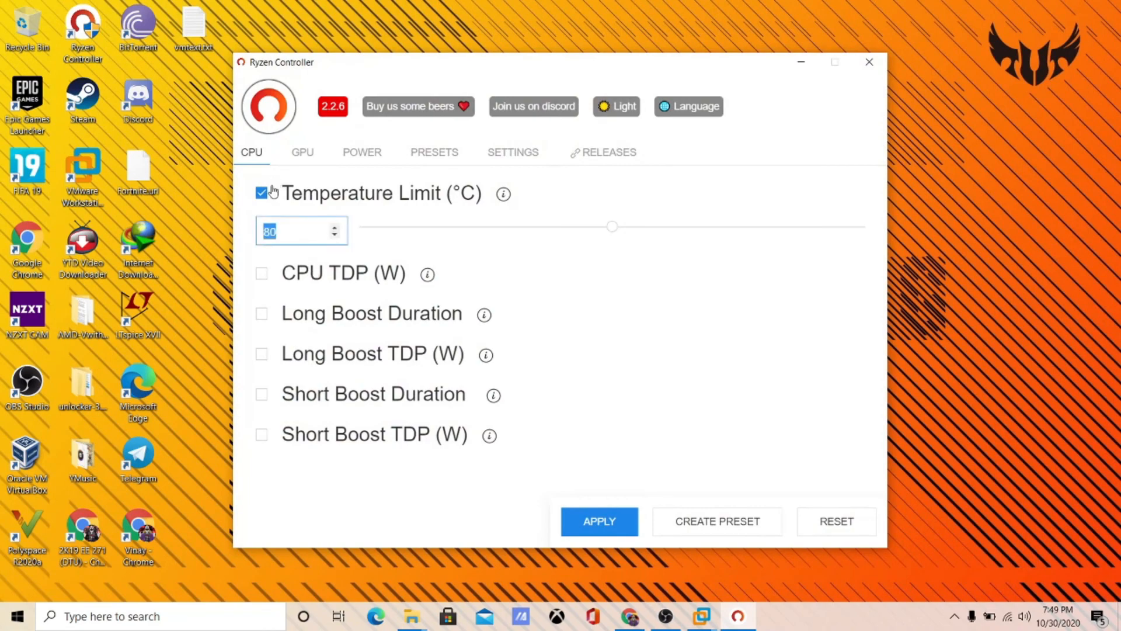
{"action": "left_click", "coordinate": [870, 62]}
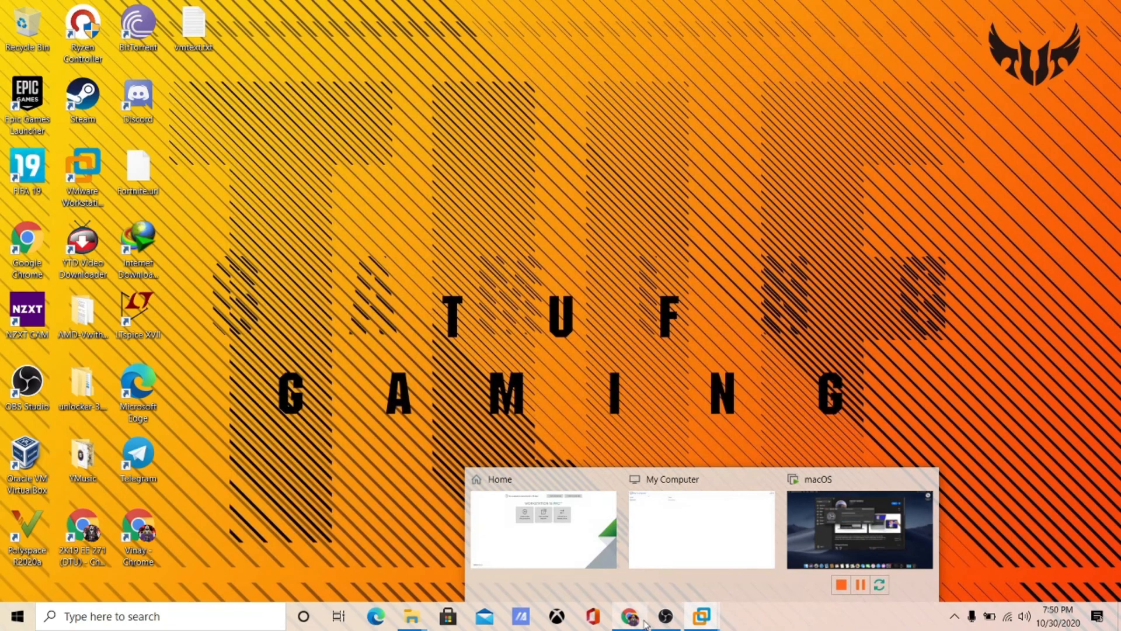
- Bring the macOS VM forward to check the download, then close the VM's folder window
{"action": "mouse_move", "coordinate": [703, 618]}
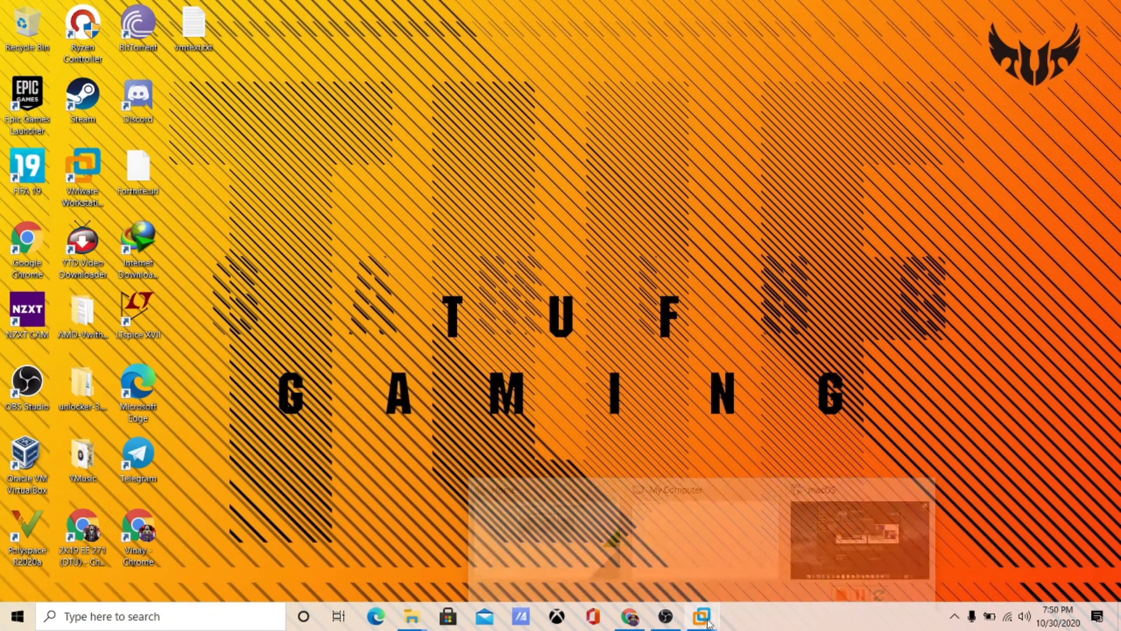
{"action": "left_click", "coordinate": [846, 538]}
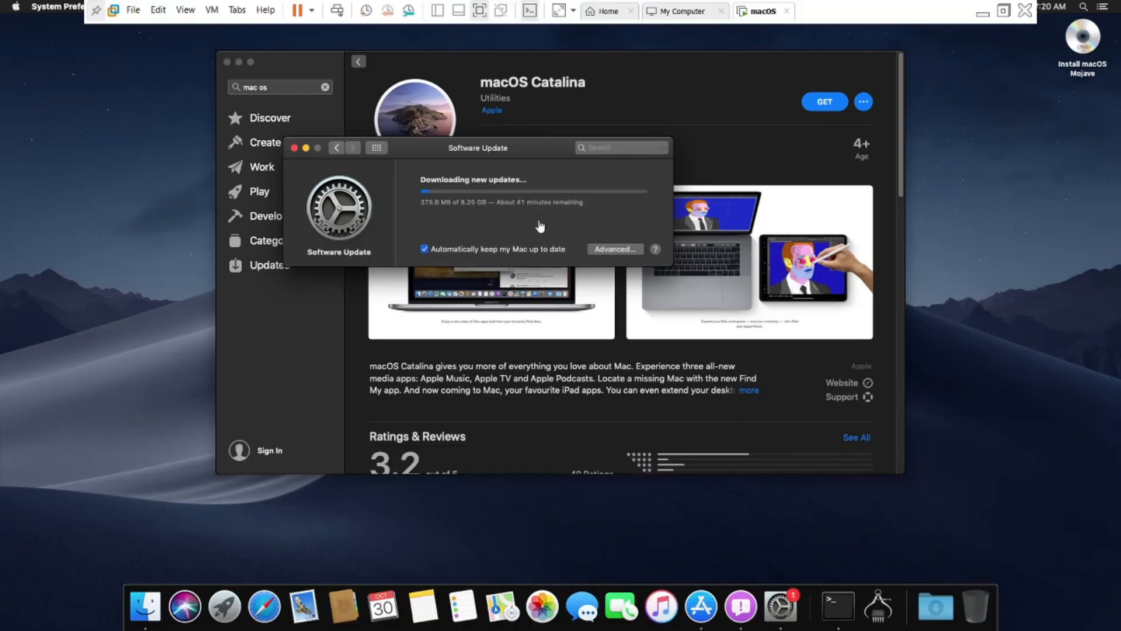
{"action": "key", "text": "alt+Tab"}
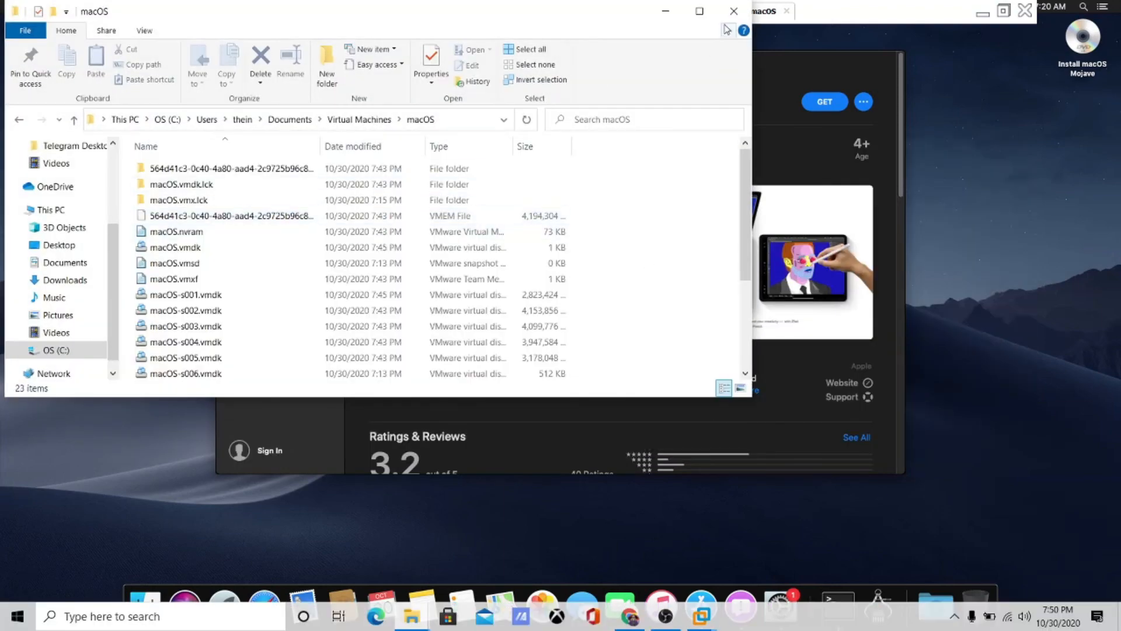
{"action": "left_click", "coordinate": [727, 16]}
- Close the Downloads folder window and minimize the VM to the desktop
{"action": "key", "text": "alt+Tab"}
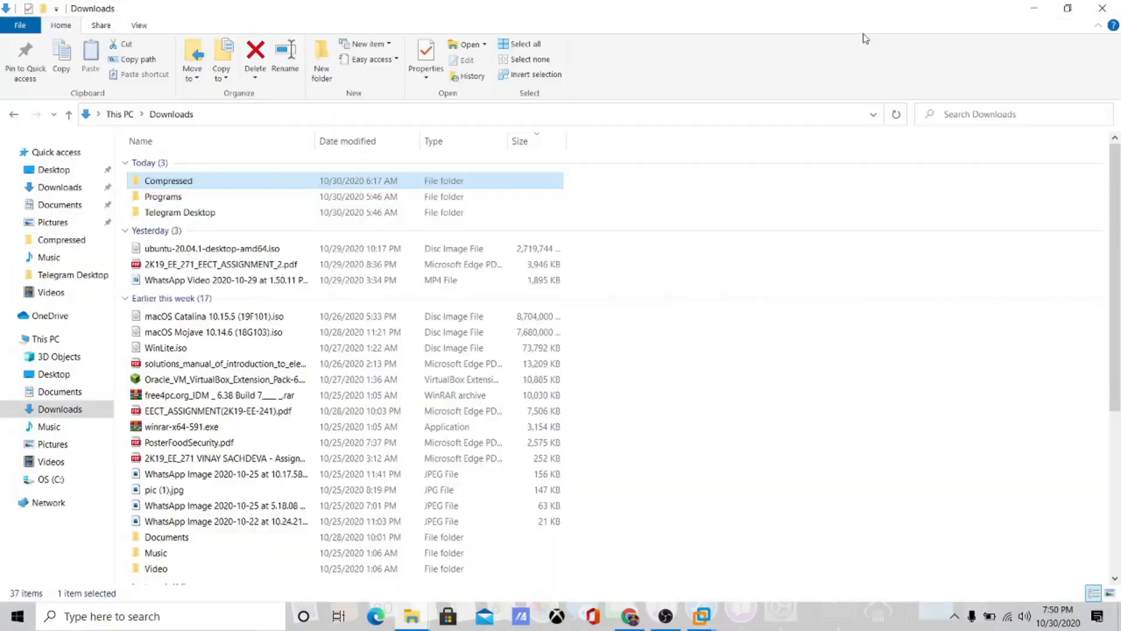
{"action": "key", "text": "alt+Tab"}
{"action": "key", "text": "alt+Tab"}
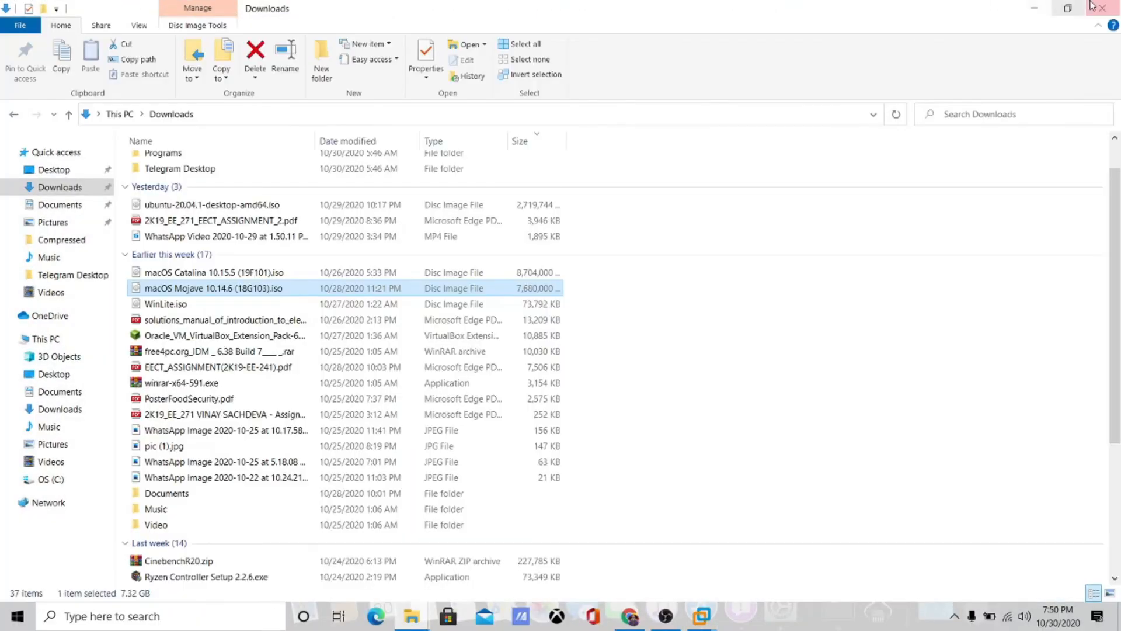
{"action": "left_click", "coordinate": [1092, 6]}
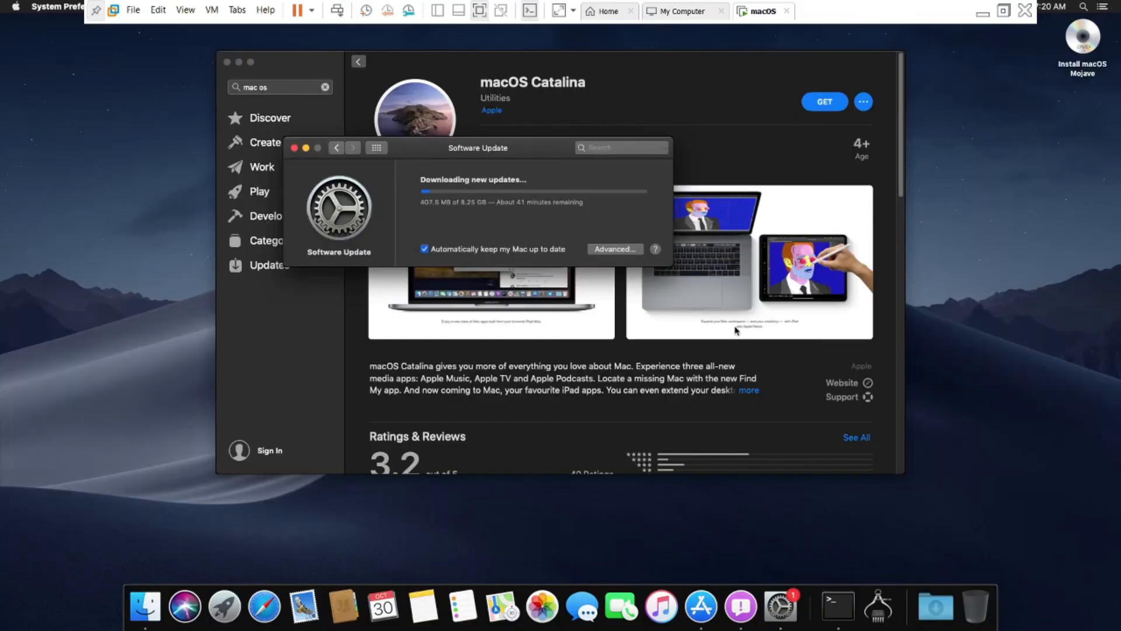
{"action": "left_click", "coordinate": [983, 13]}
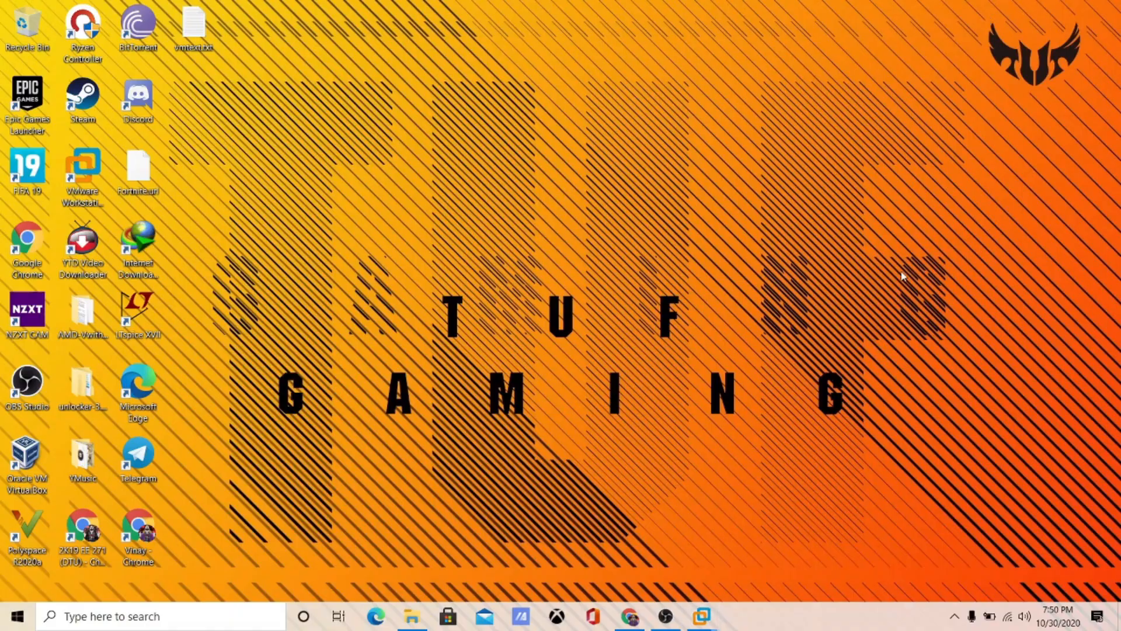